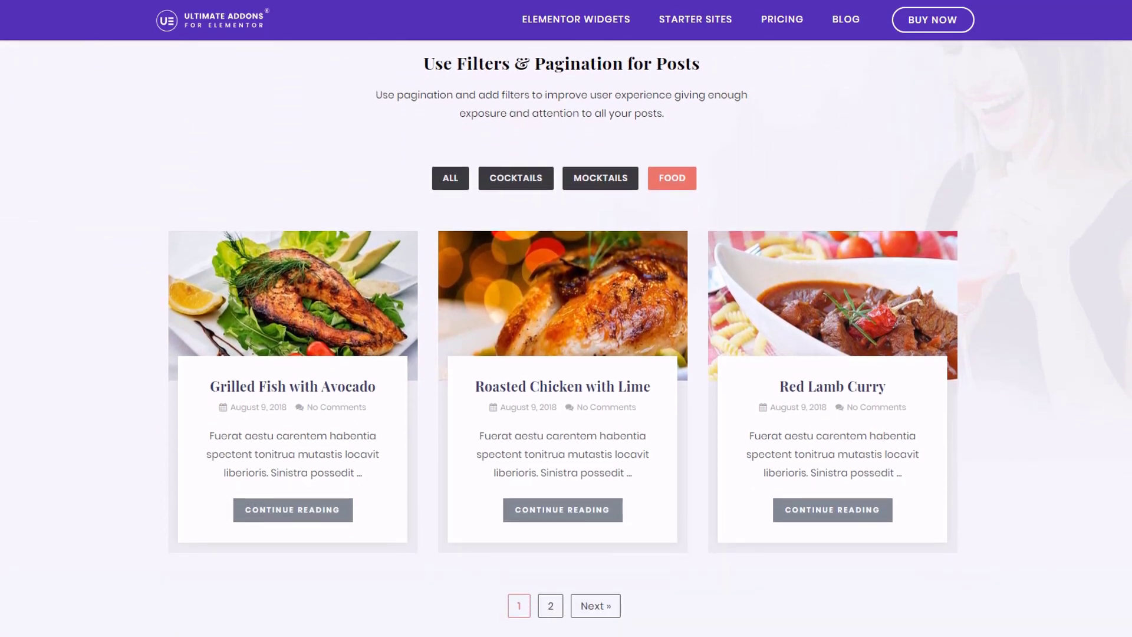
- Scroll down through the filter, pagination, carousel and layout demos on the Posts Layouts page
scroll(566, 330, "down", 5)
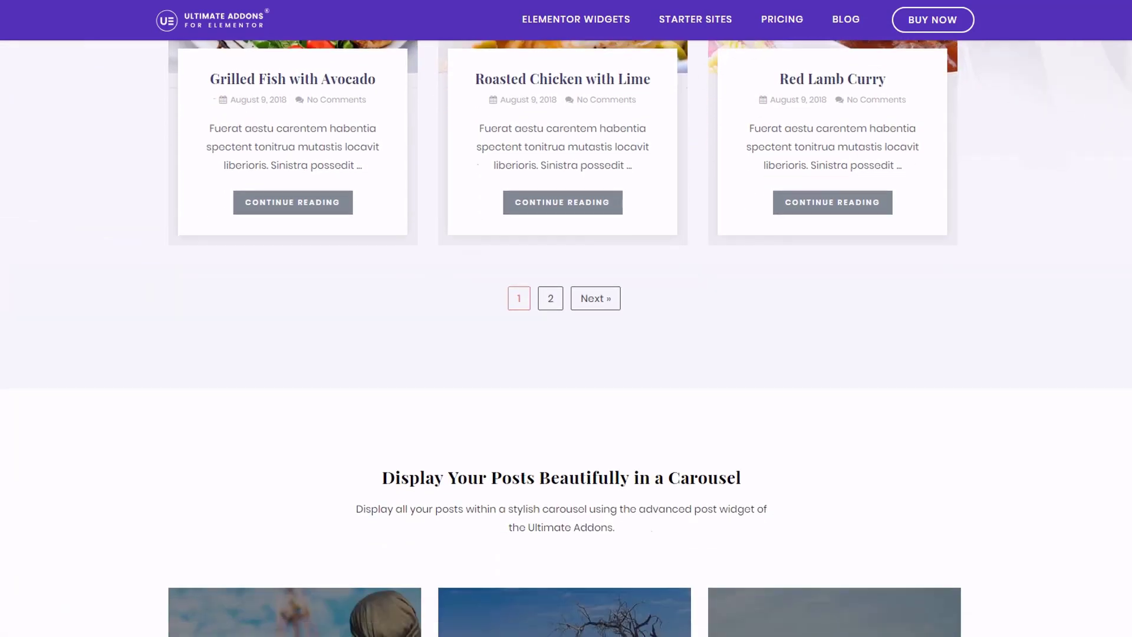
scroll(566, 330, "down", 5)
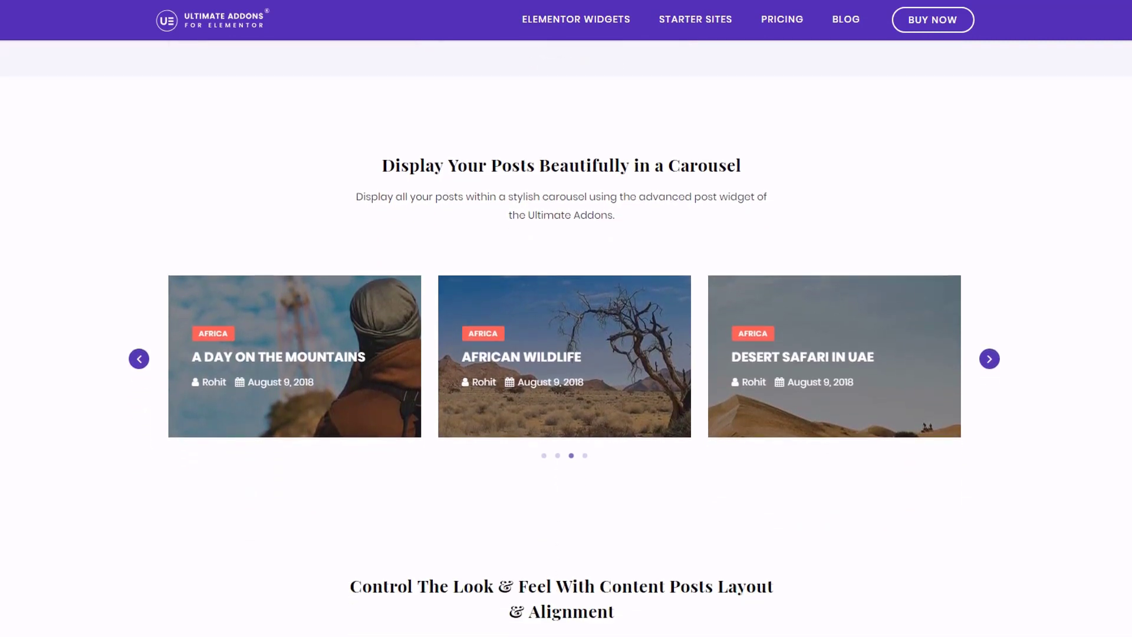
scroll(566, 330, "down", 2)
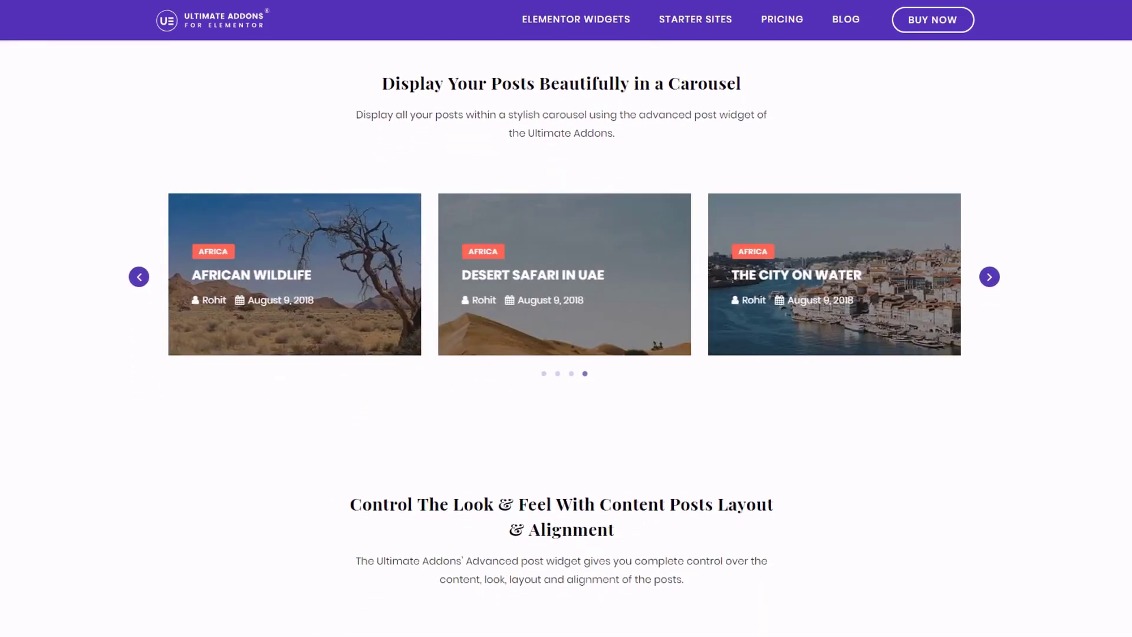
scroll(566, 330, "down", 5)
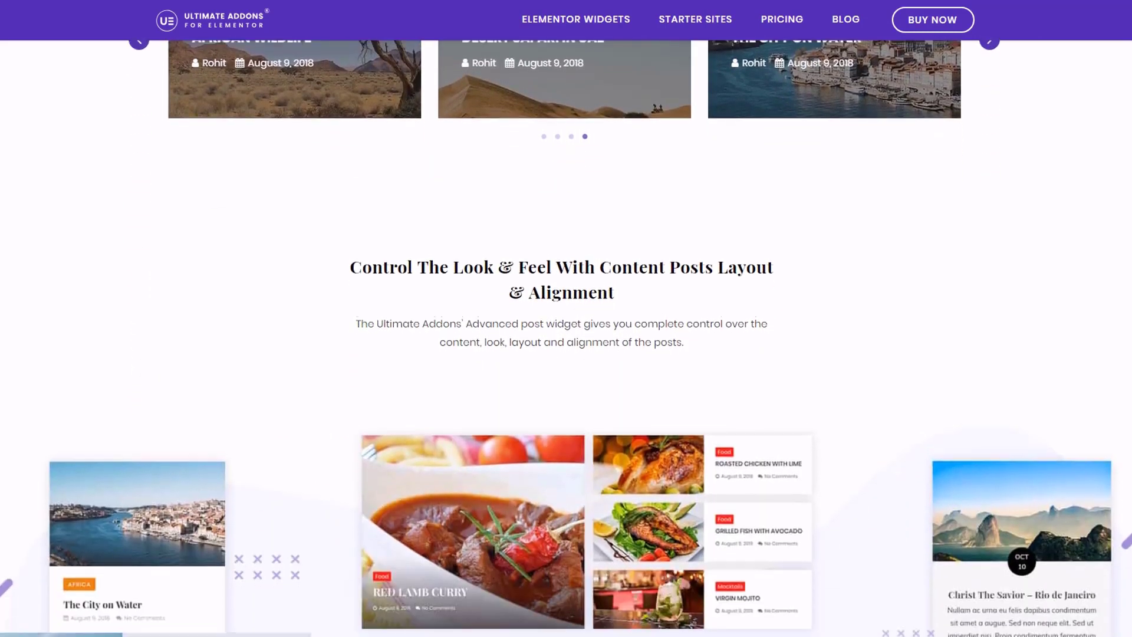
scroll(566, 330, "down", 2)
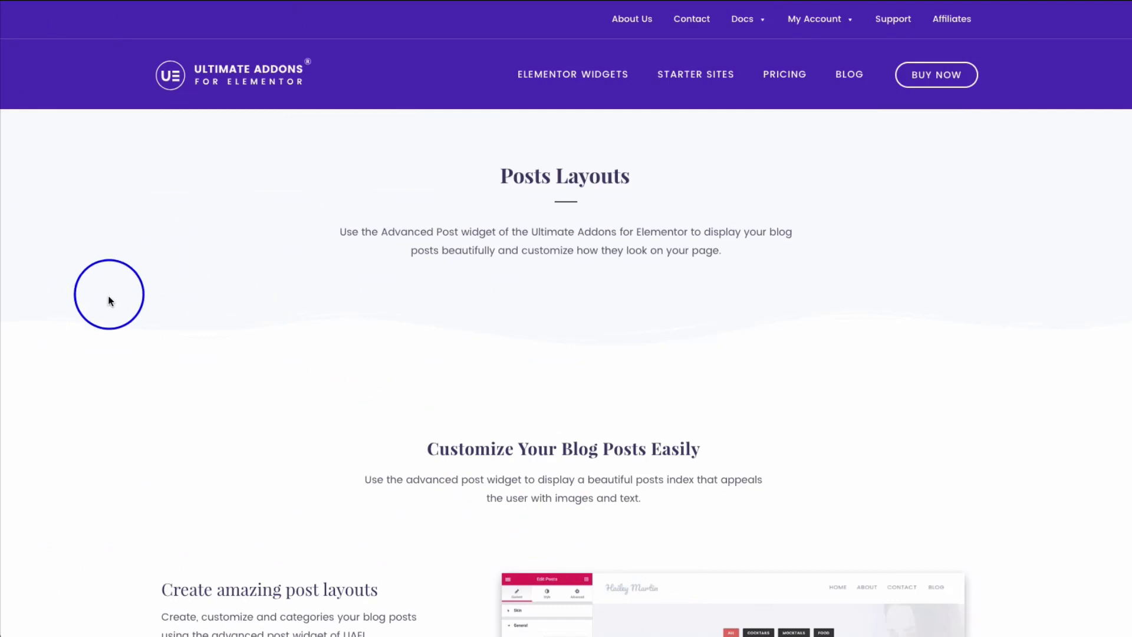
- Scroll to the 'Create amazing post layouts' feature list and briefly highlight the Layouts line
scroll(103, 294, "down", 1)
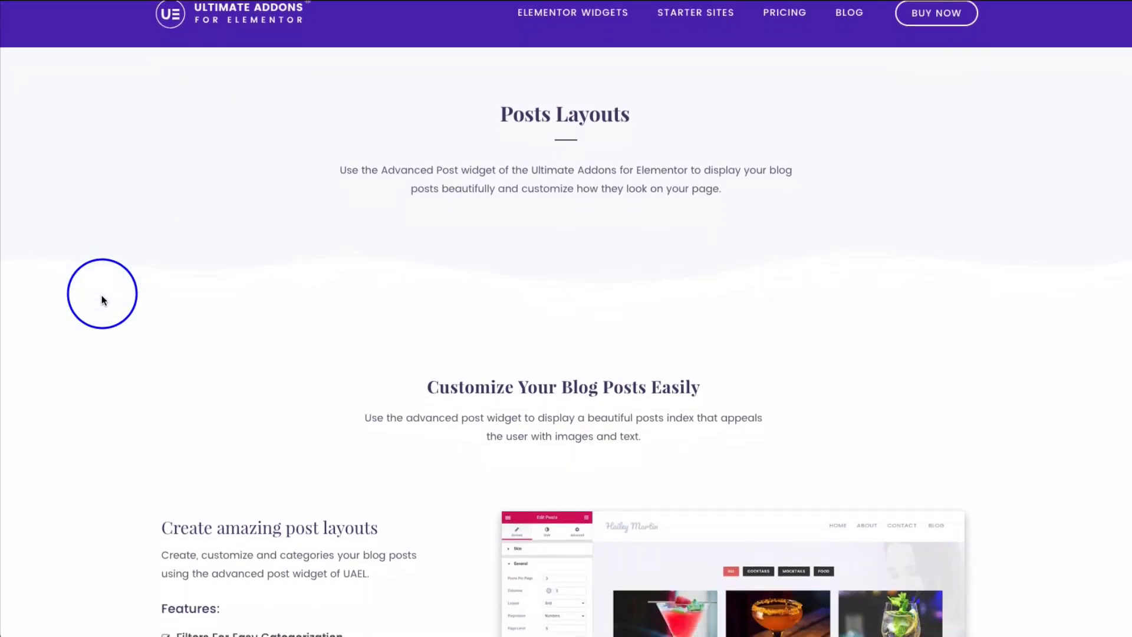
scroll(102, 295, "down", 1)
scroll(101, 295, "down", 2)
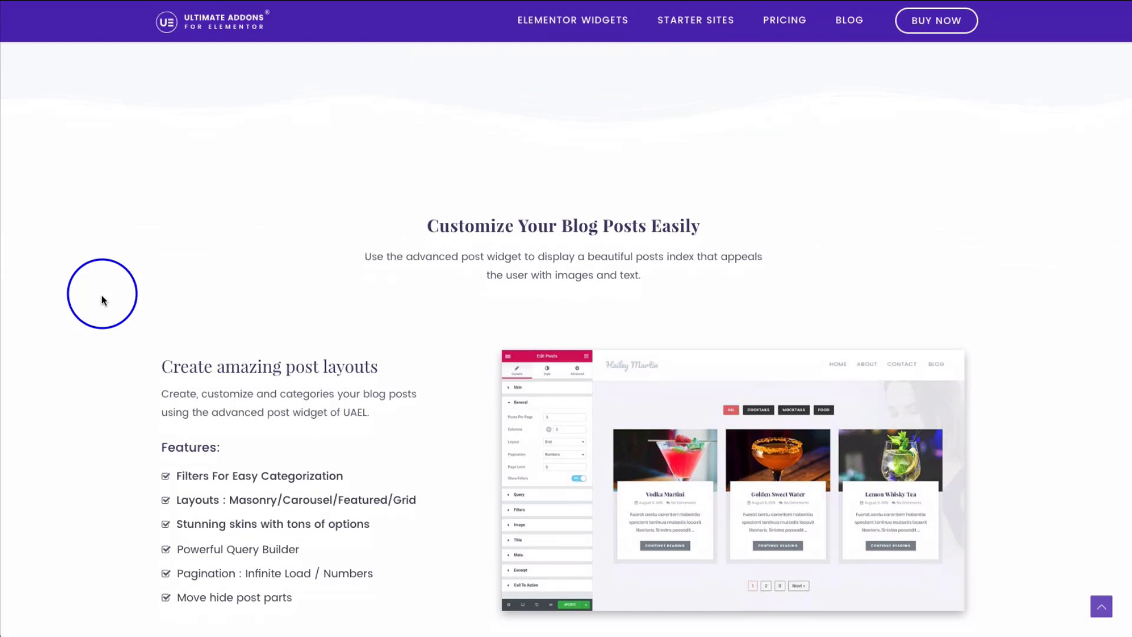
scroll(101, 295, "down", 1)
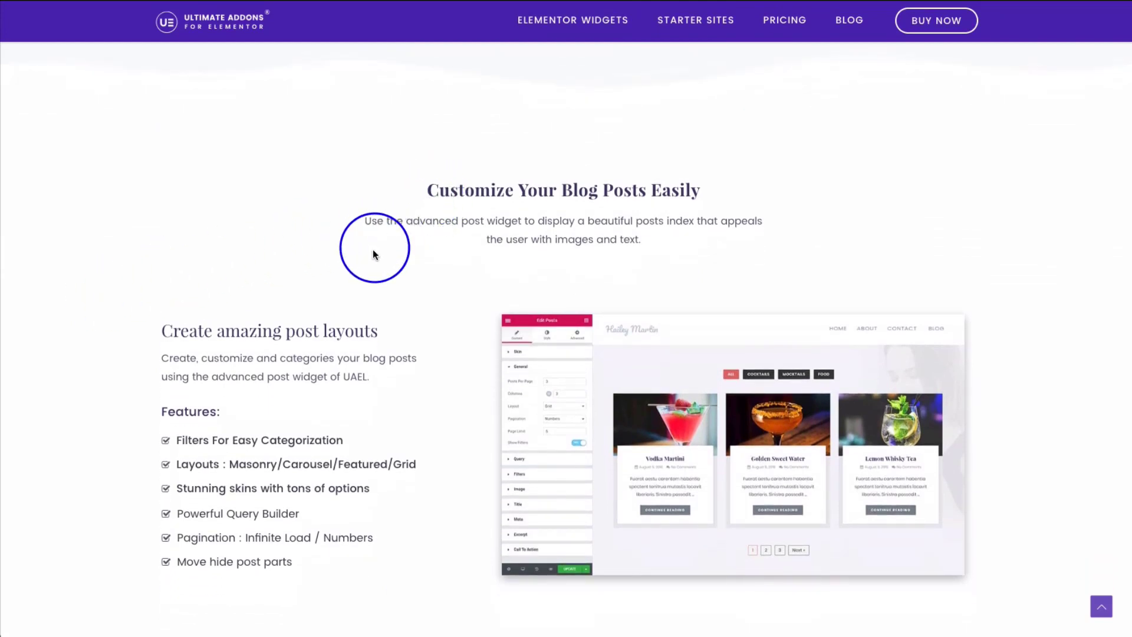
scroll(142, 324, "down", 2)
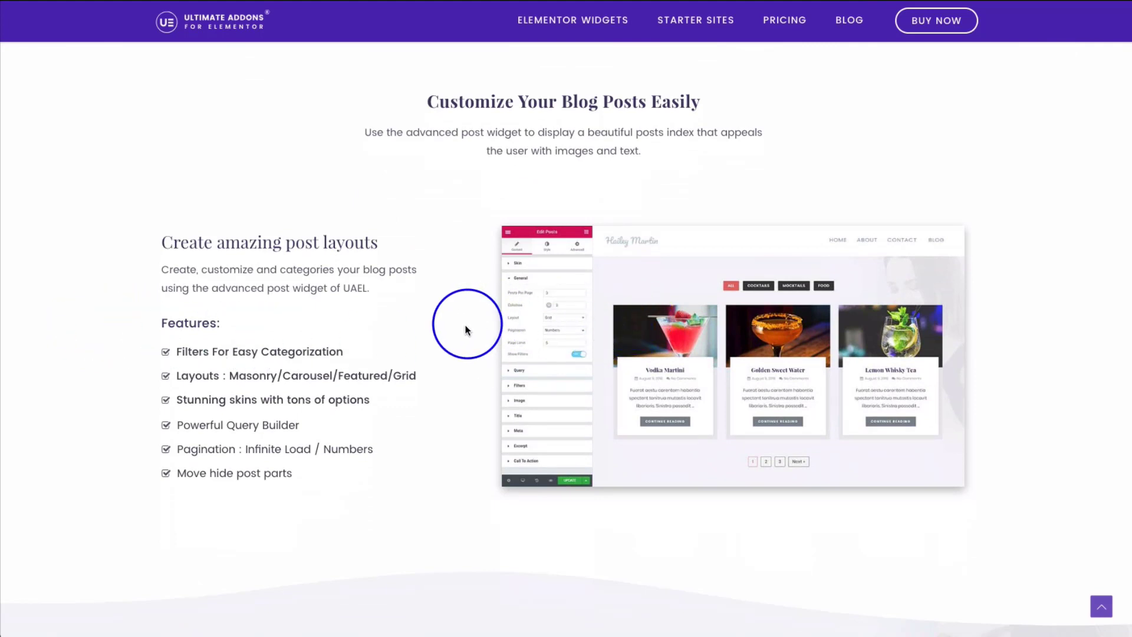
scroll(463, 328, "down", 1)
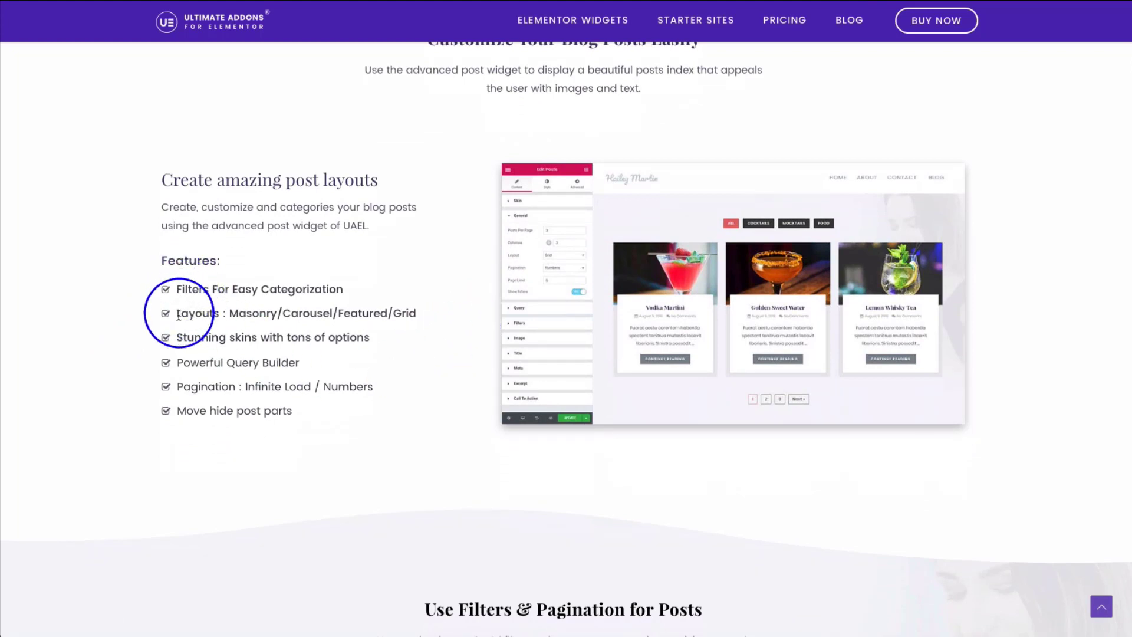
left_click_drag(182, 313, 374, 313)
left_click(217, 319)
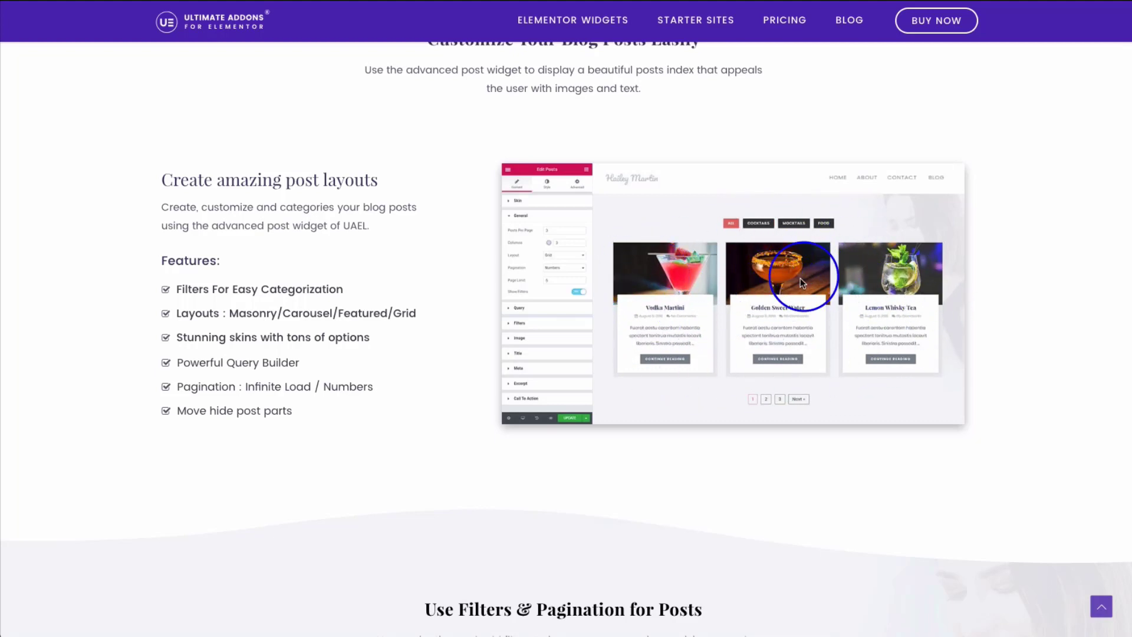
- Filter the demo posts by Cocktails, then Mocktails, then Food
scroll(702, 282, "down", 5)
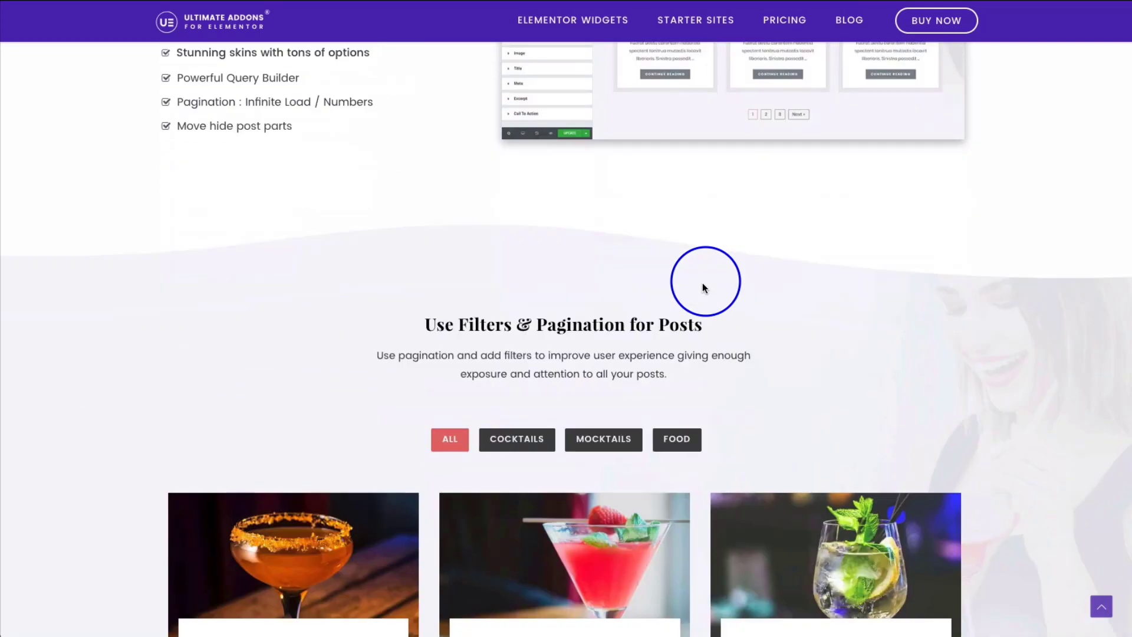
scroll(703, 282, "down", 5)
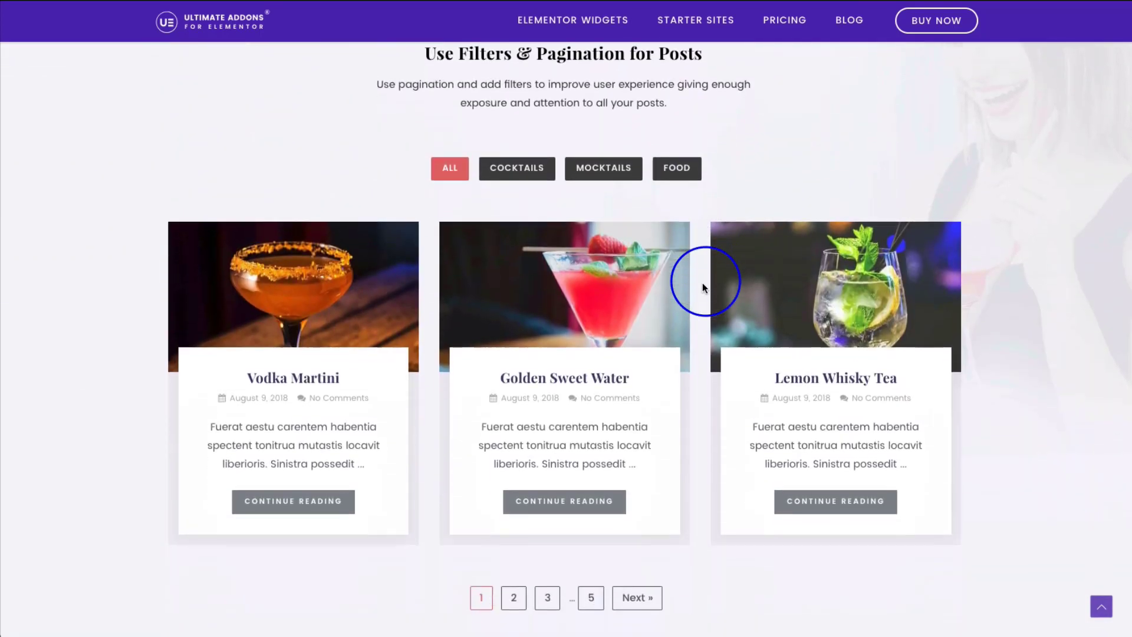
scroll(235, 224, "down", 1)
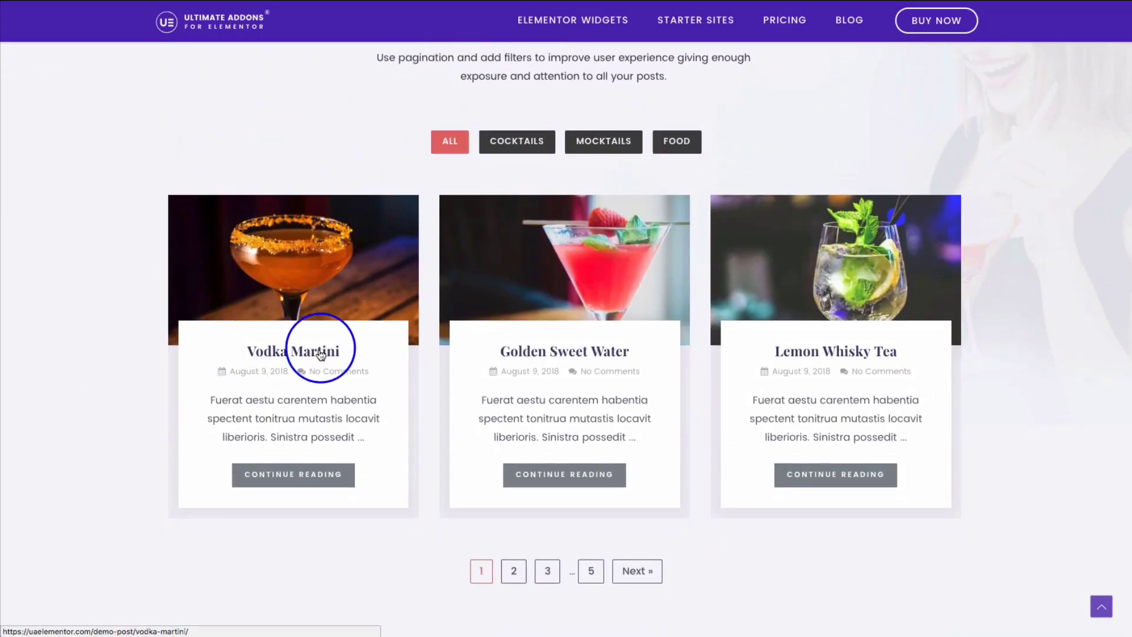
left_click(522, 155)
left_click(610, 148)
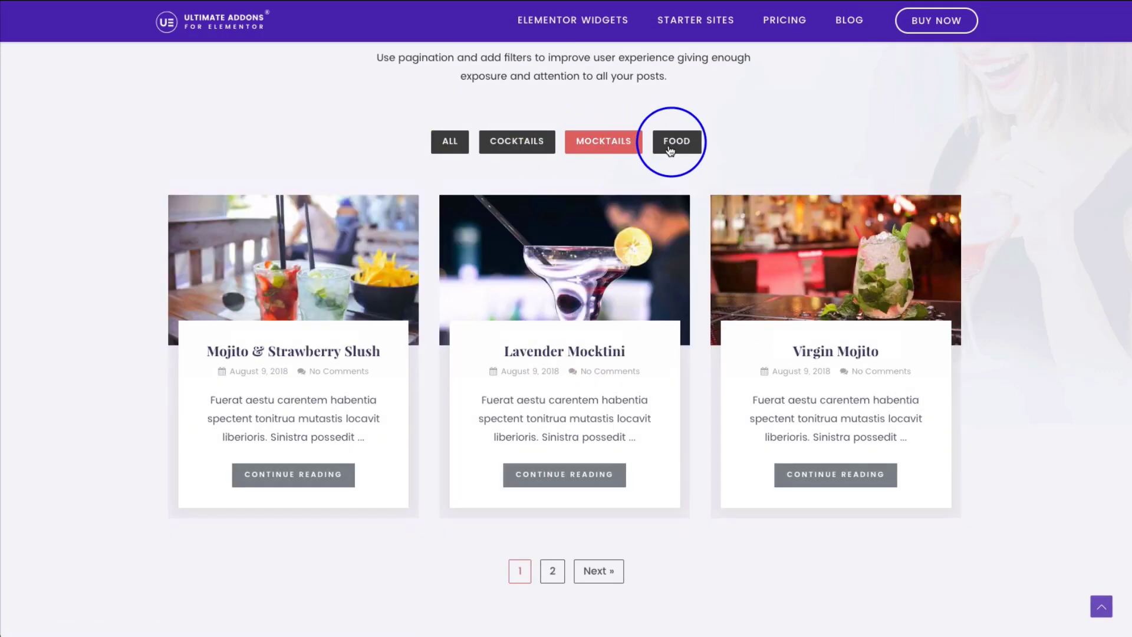
left_click(670, 152)
- Go to page 2 of the Food posts, then scroll down to the posts carousel
scroll(291, 268, "down", 1)
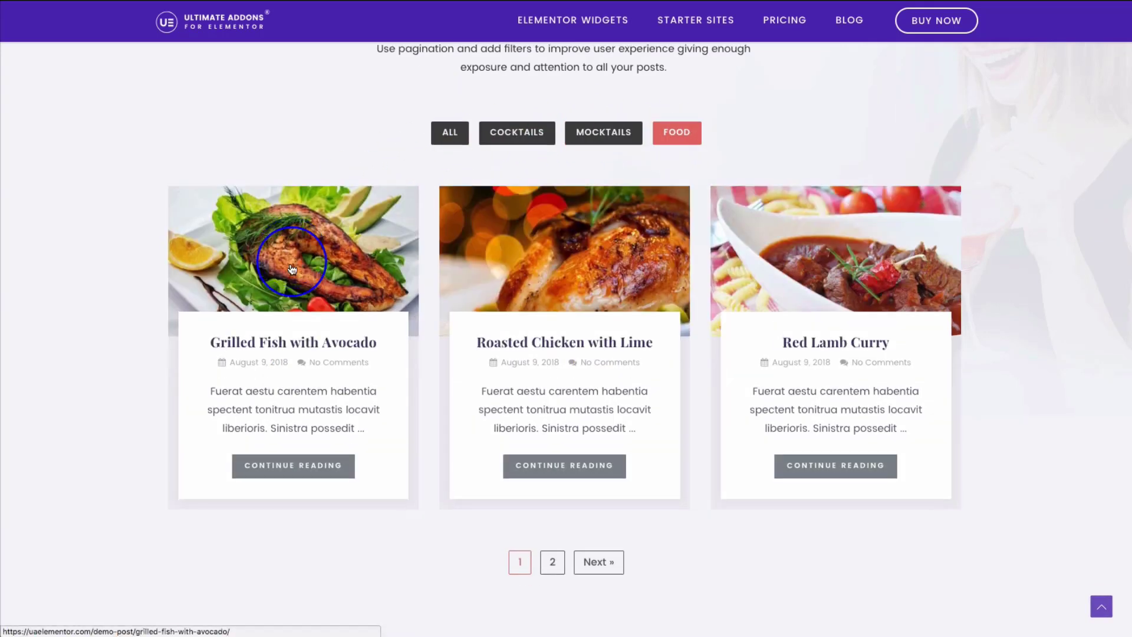
scroll(291, 268, "down", 3)
left_click(553, 484)
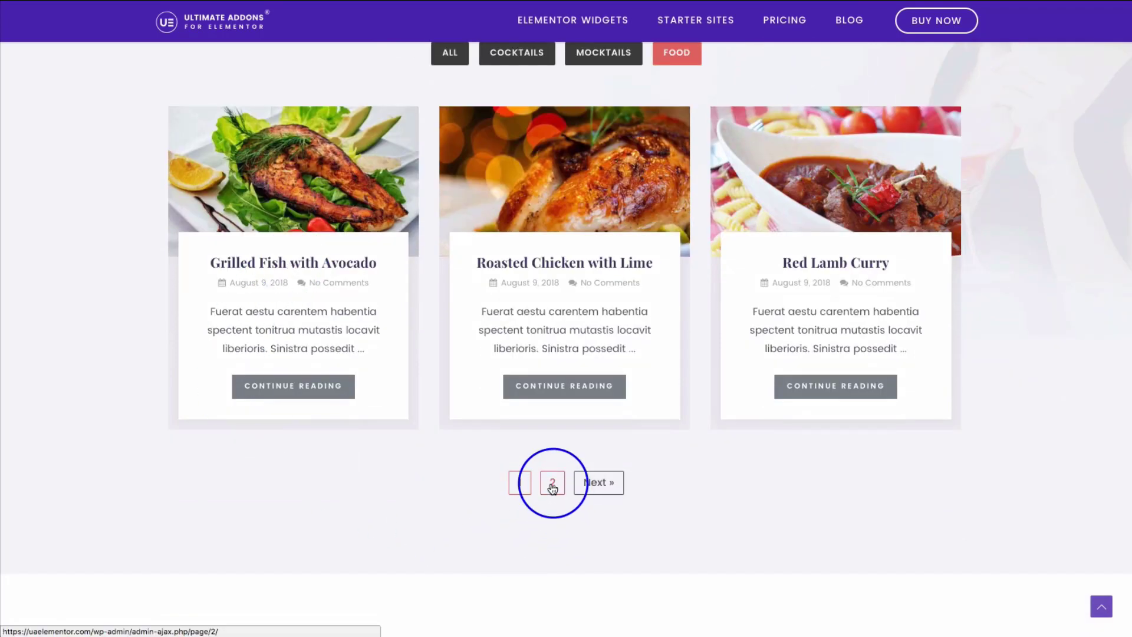
scroll(207, 473, "down", 8)
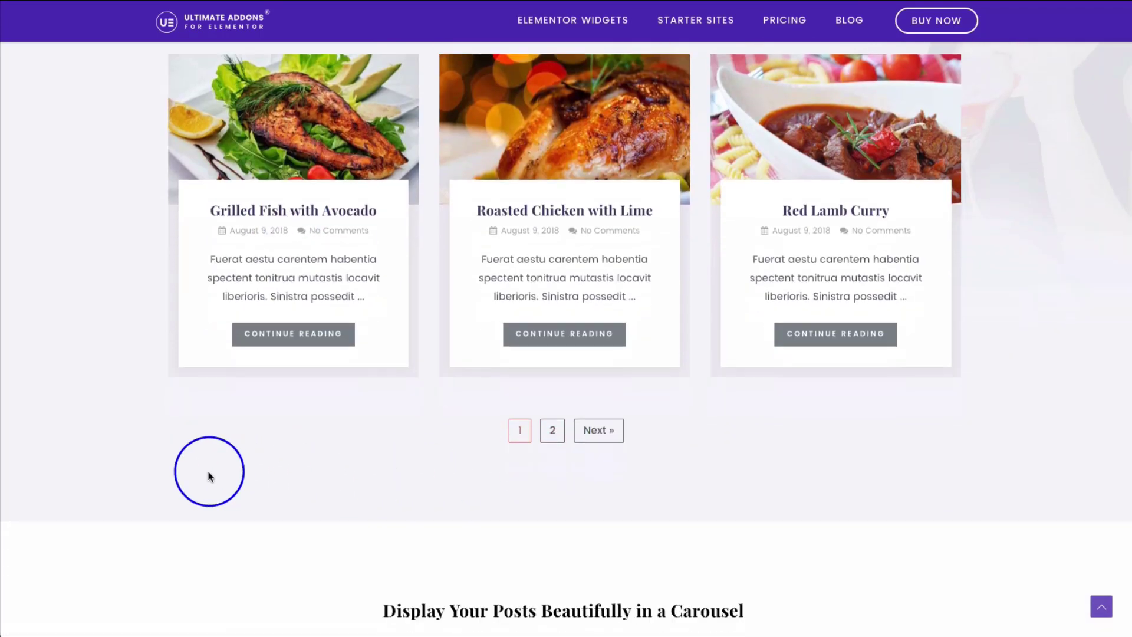
scroll(83, 437, "down", 1)
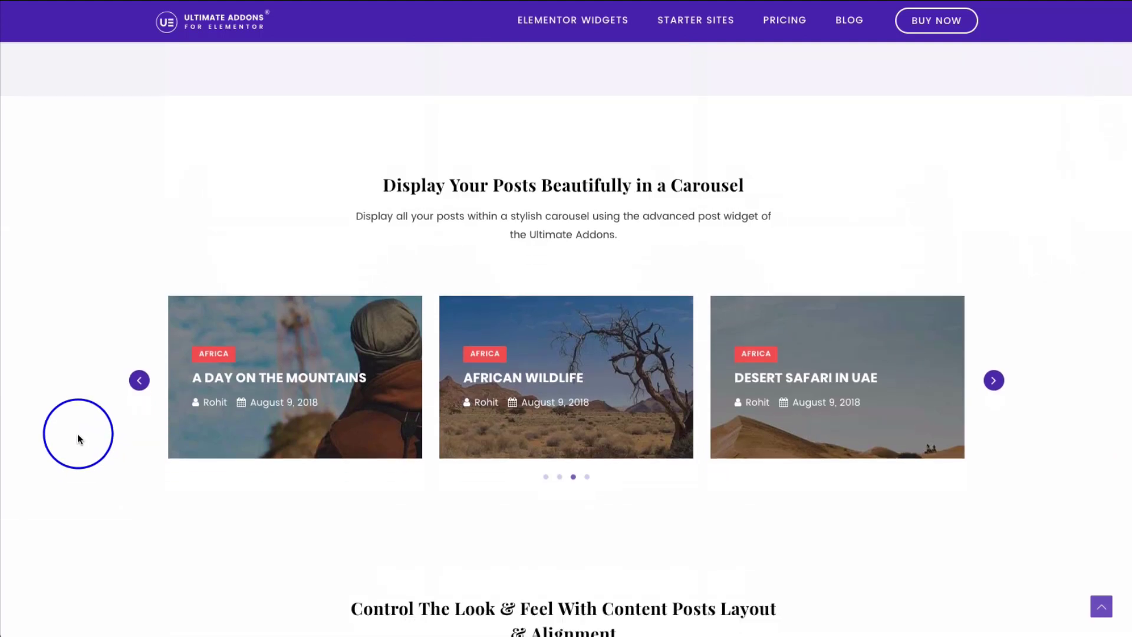
- Advance the posts carousel five slides to reach The City on Water
left_click(994, 372)
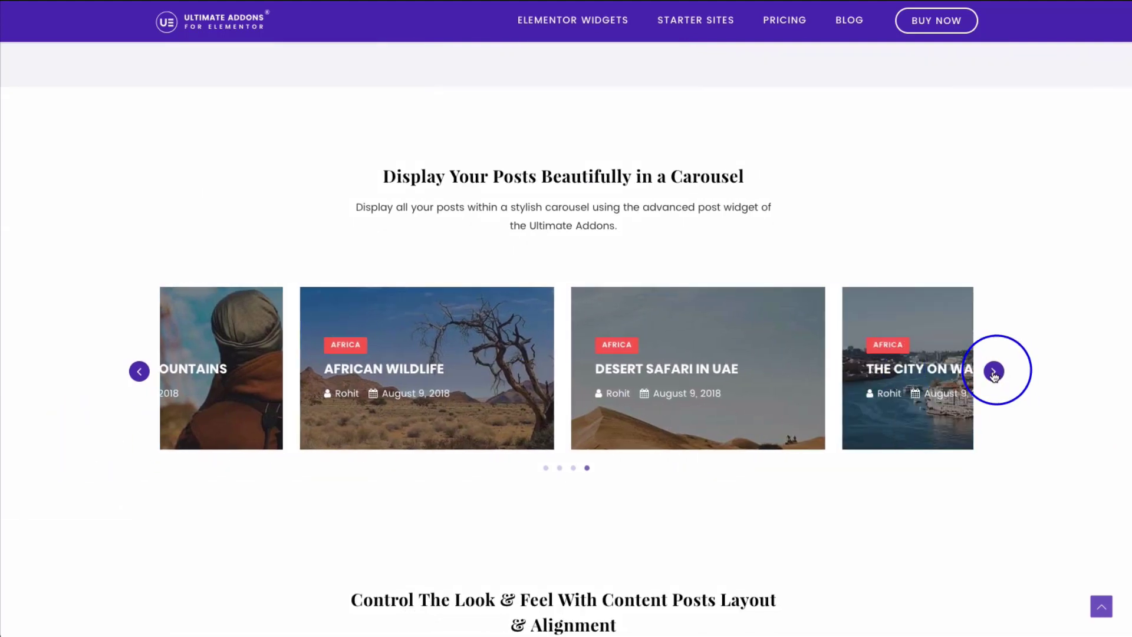
left_click(994, 372)
left_click(994, 372)
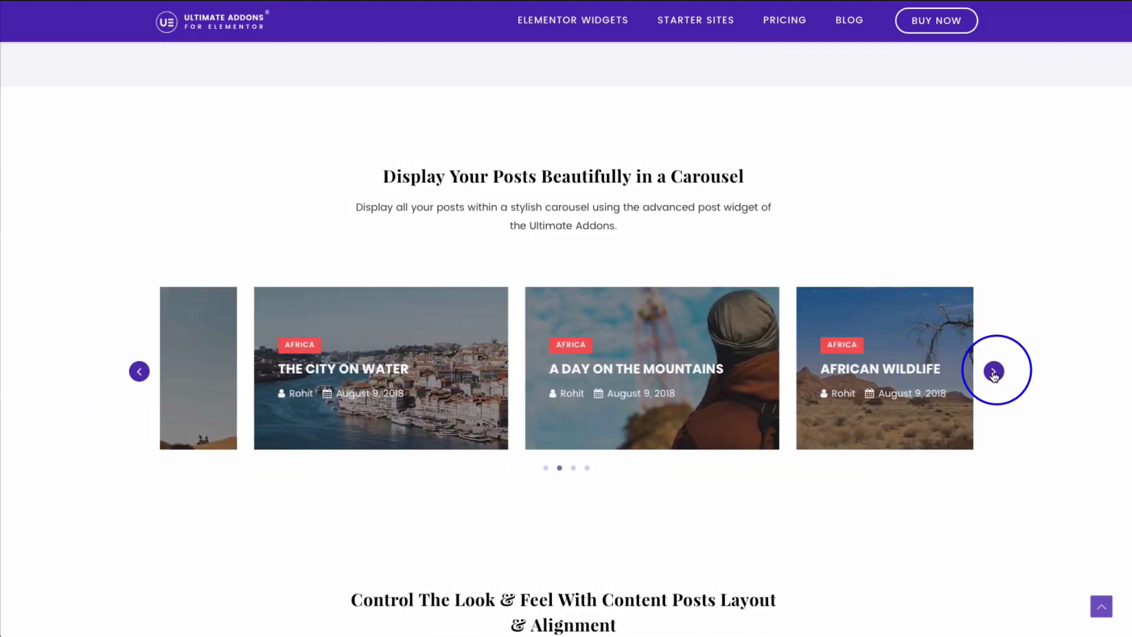
left_click(994, 372)
left_click(994, 372)
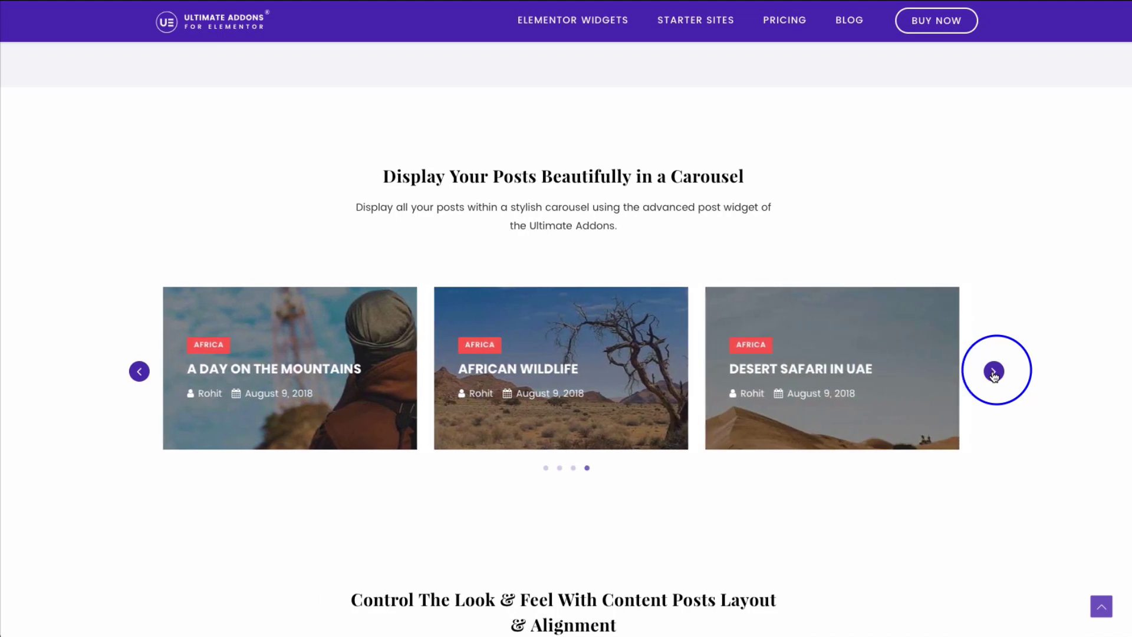
- Keep advancing the carousel, then scroll to the 'Control The Look & Feel' section
left_click(994, 372)
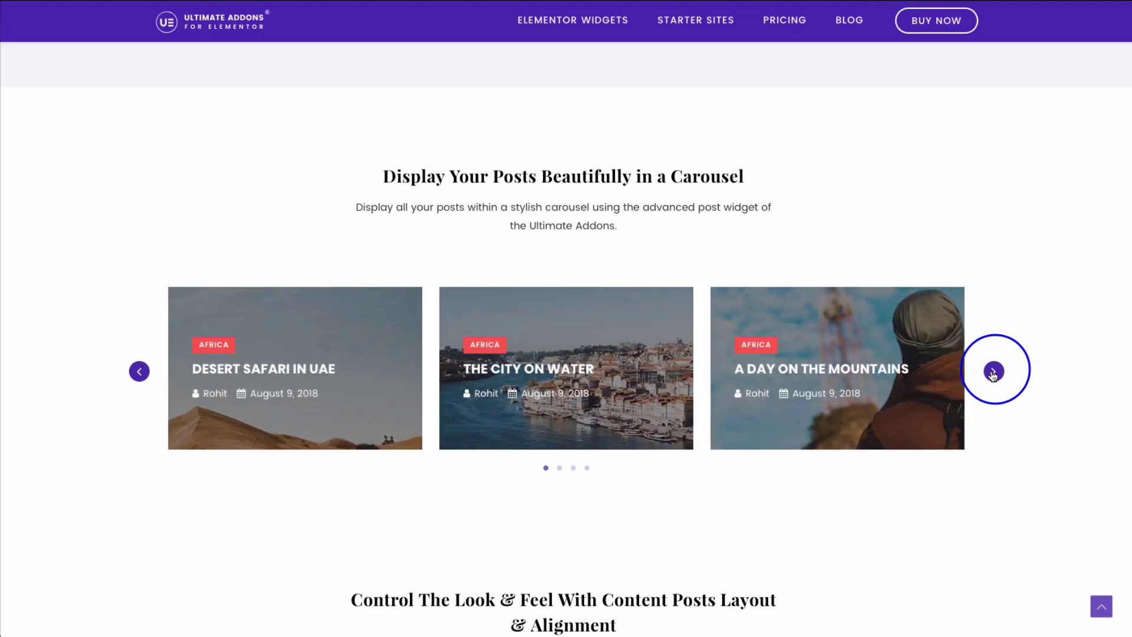
left_click(994, 372)
left_click(993, 372)
left_click(993, 372)
left_click(994, 372)
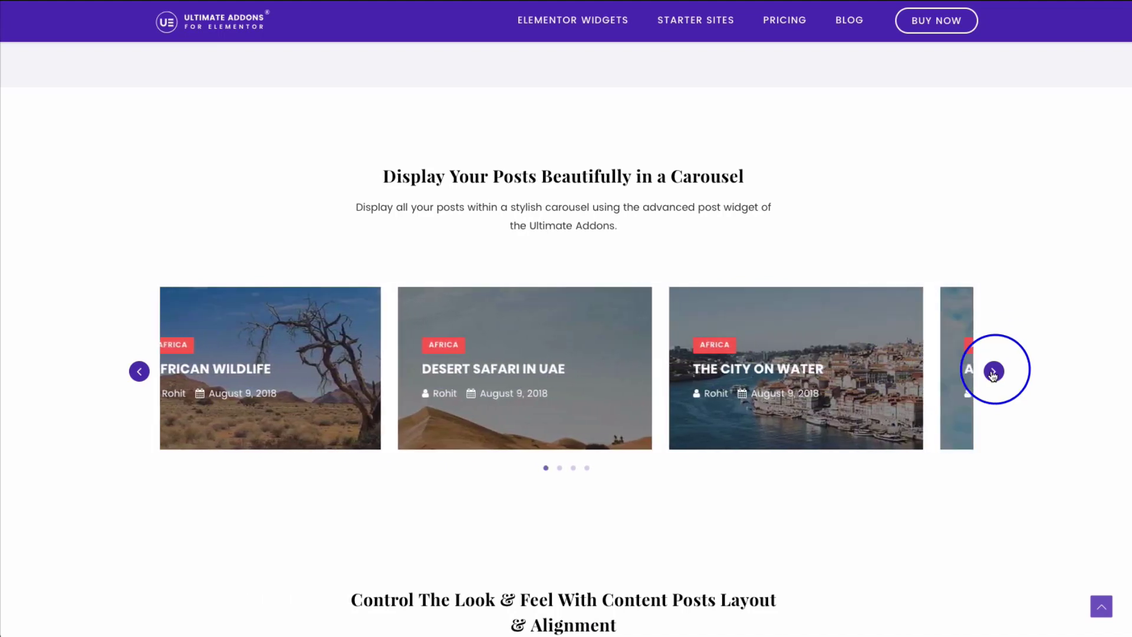
left_click(994, 372)
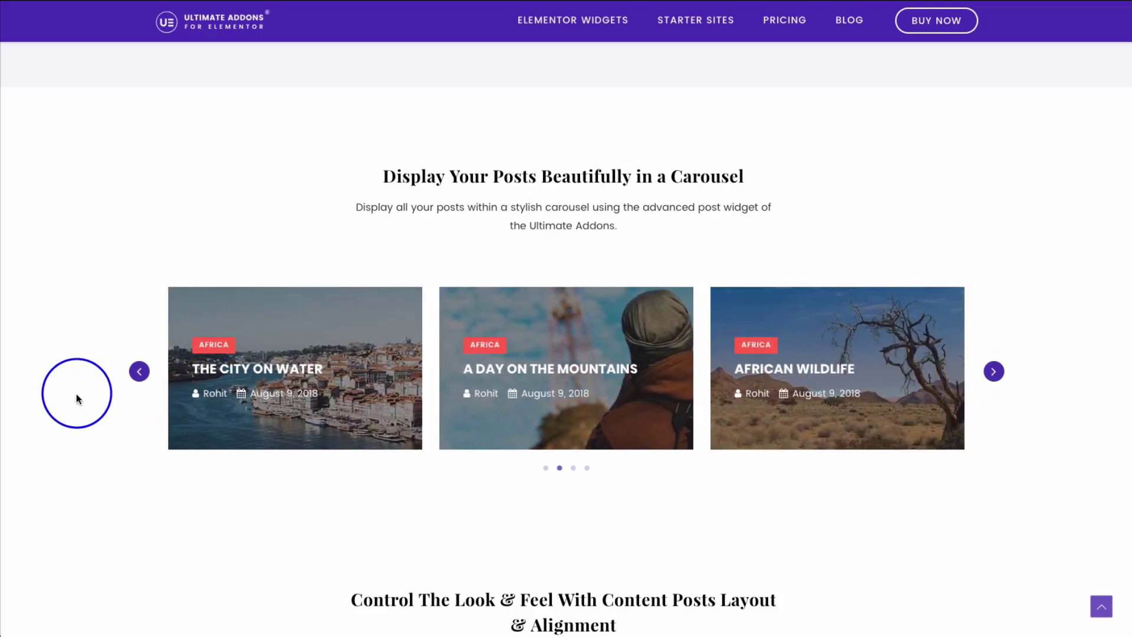
scroll(76, 394, "down", 3)
scroll(76, 394, "down", 3)
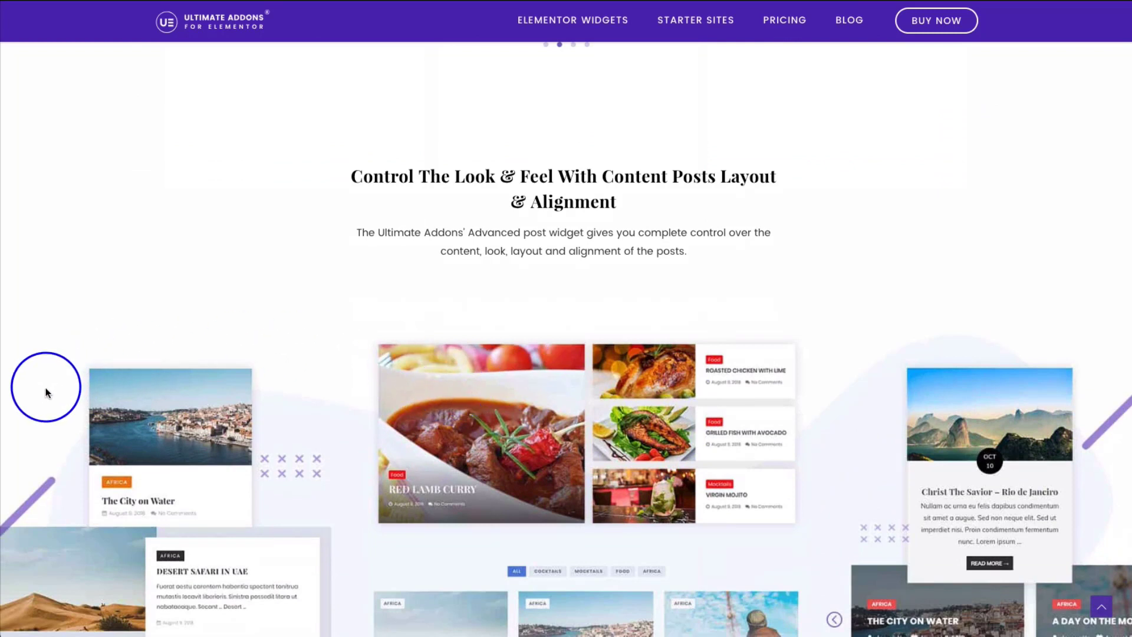
- Scroll down until the whole collage of varied post-layout demos is visible
scroll(42, 387, "down", 1)
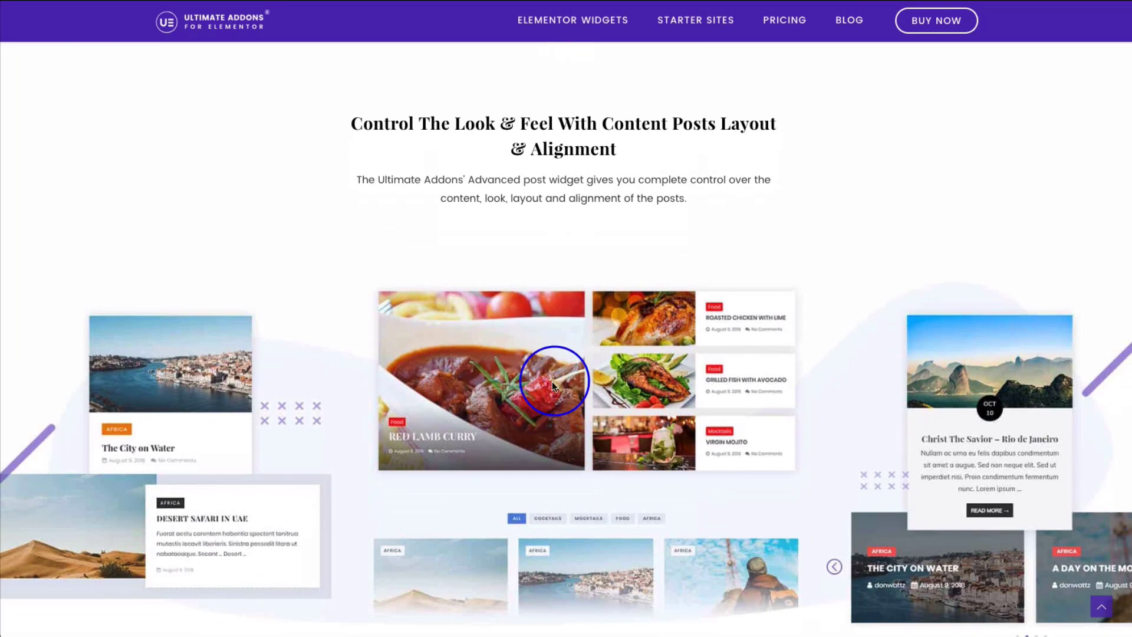
scroll(329, 371, "down", 2)
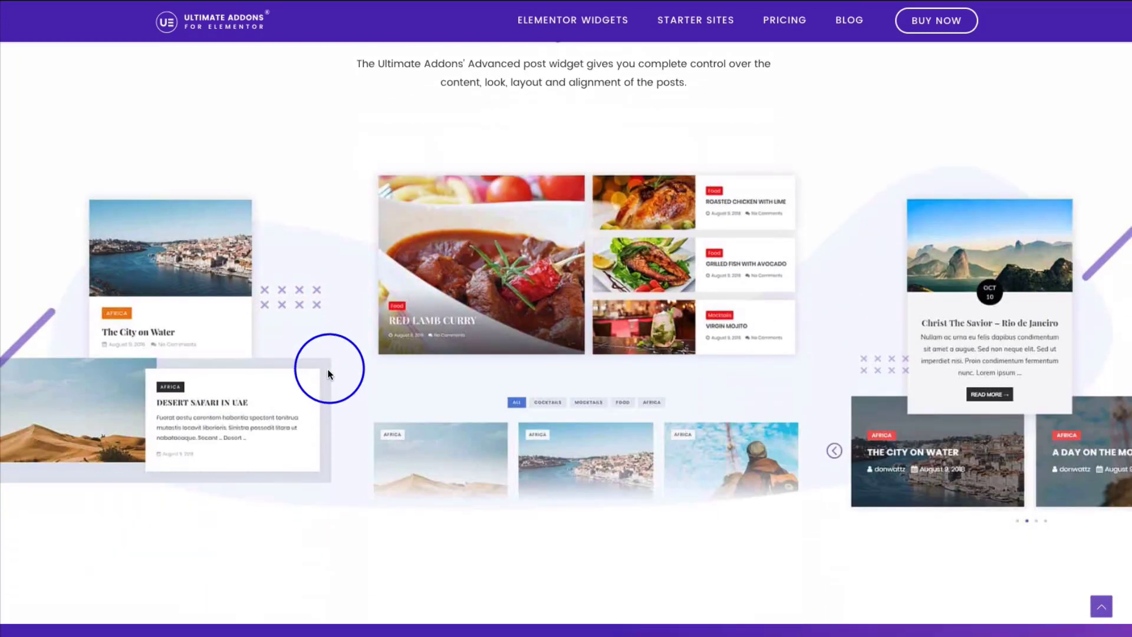
scroll(329, 368, "down", 1)
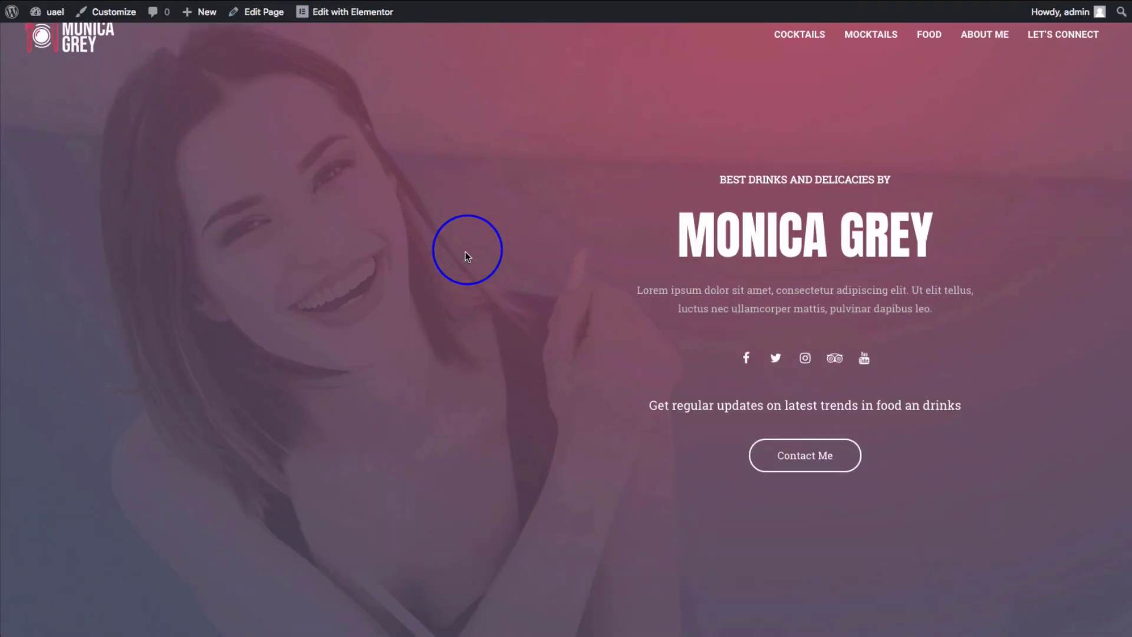
- Scroll down through all the recipe posts on the blog page
scroll(467, 256, "down", 5)
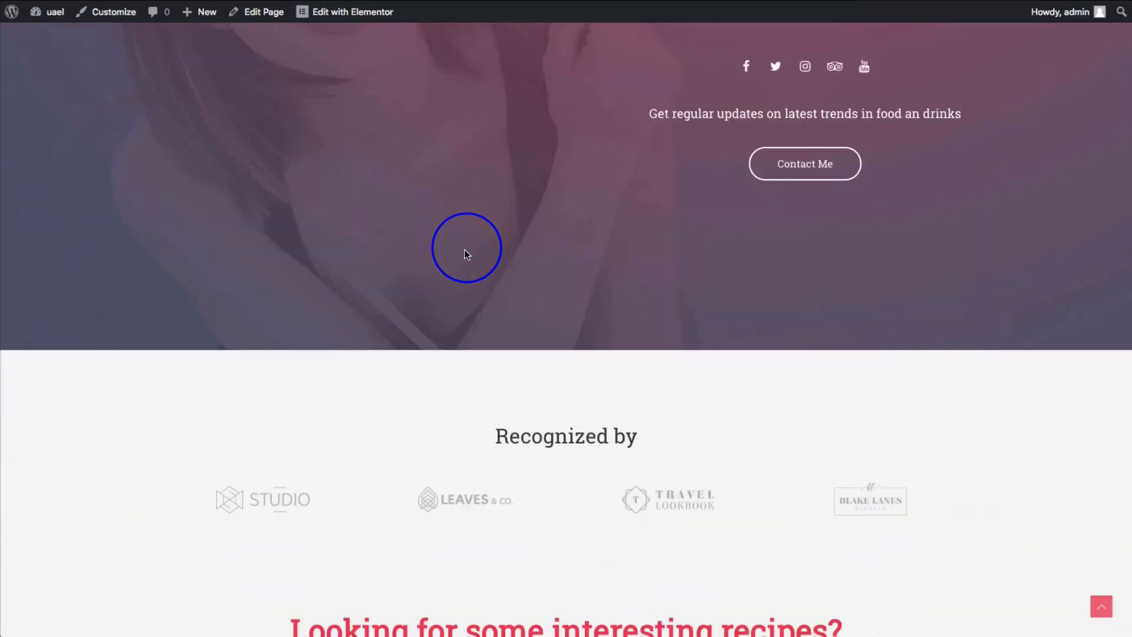
scroll(236, 257, "down", 11)
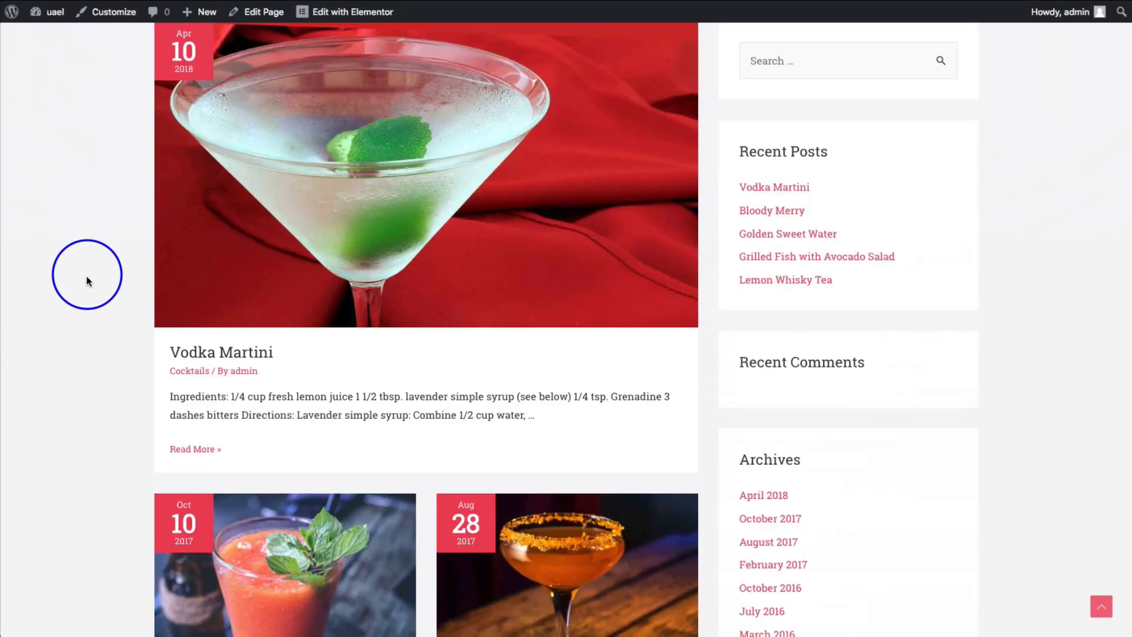
scroll(106, 251, "down", 1)
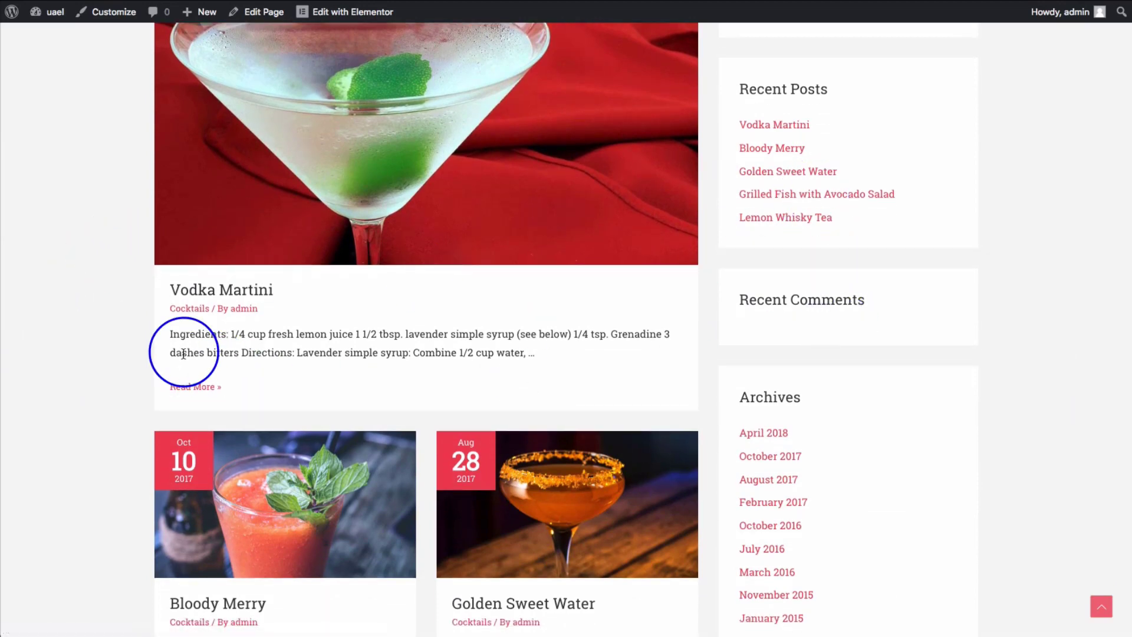
scroll(283, 260, "down", 3)
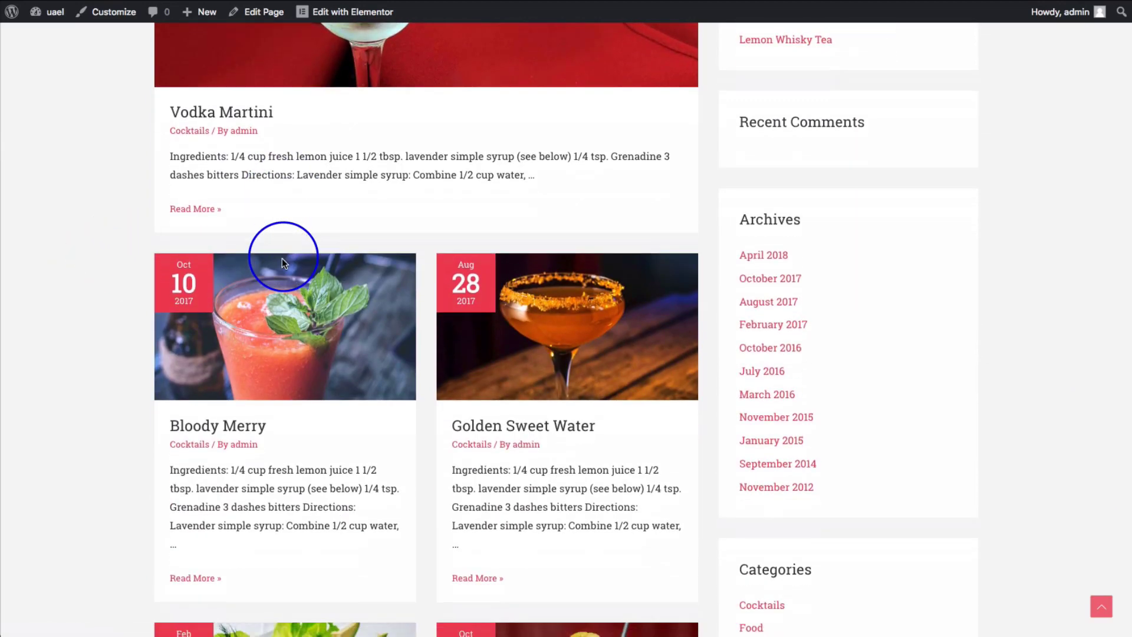
scroll(280, 274, "down", 2)
scroll(480, 277, "down", 3)
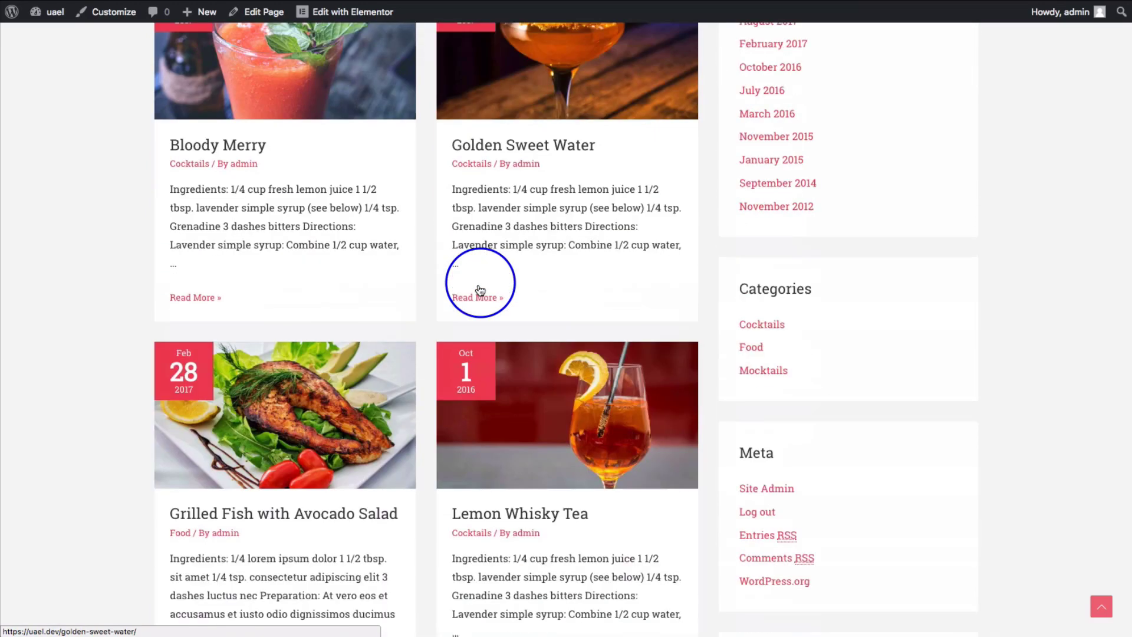
scroll(480, 290, "down", 3)
scroll(307, 306, "down", 1)
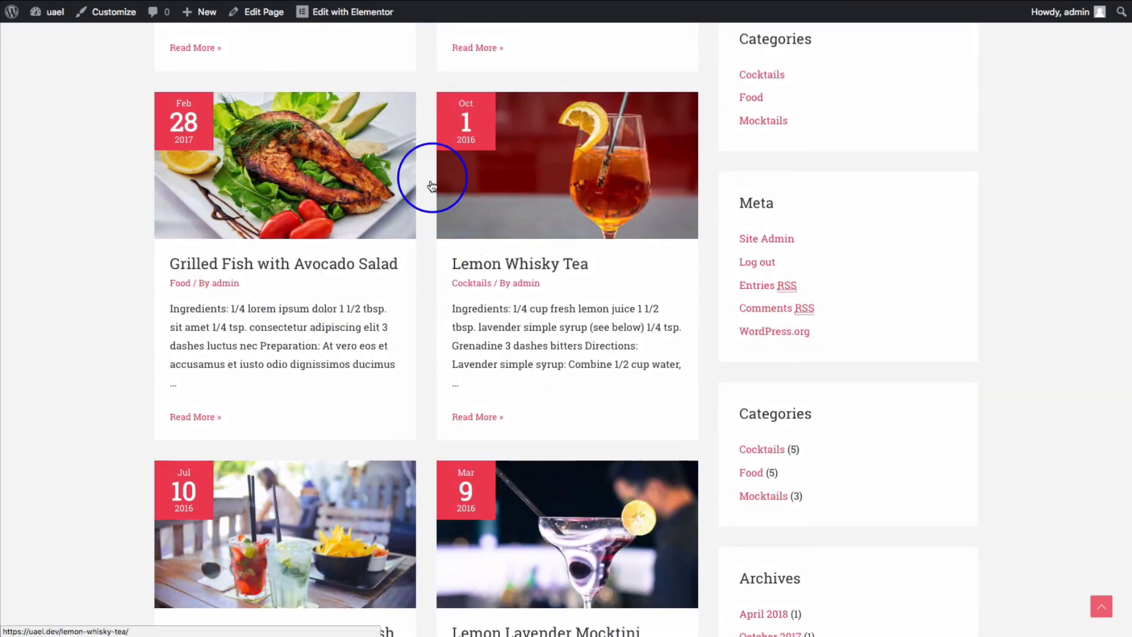
scroll(494, 345, "down", 2)
scroll(495, 345, "down", 3)
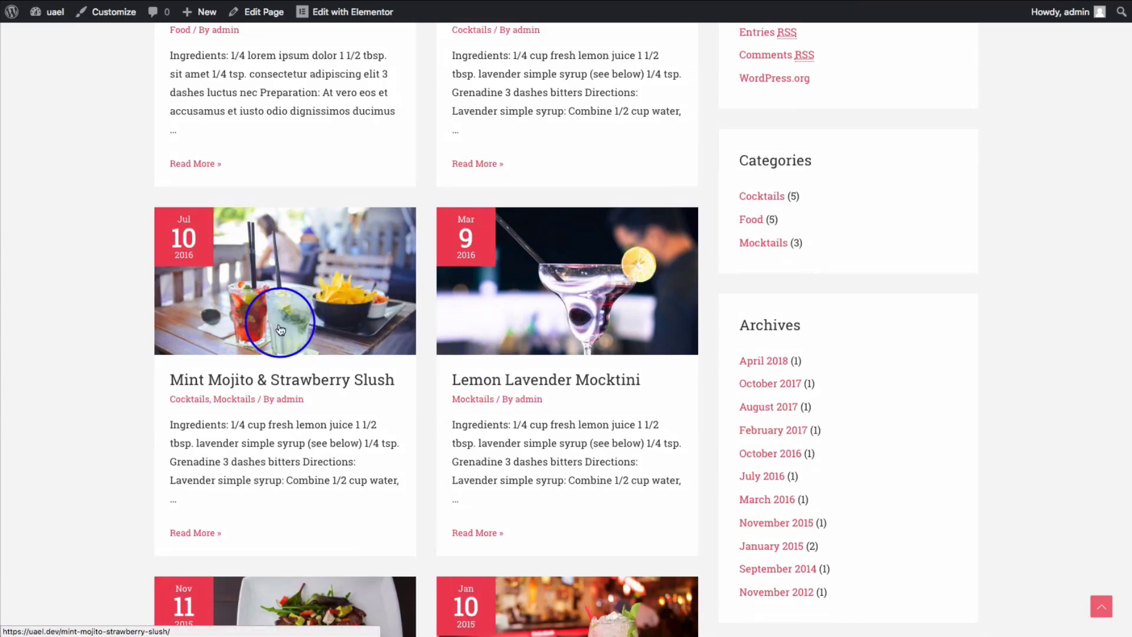
scroll(257, 318, "down", 7)
scroll(258, 318, "down", 4)
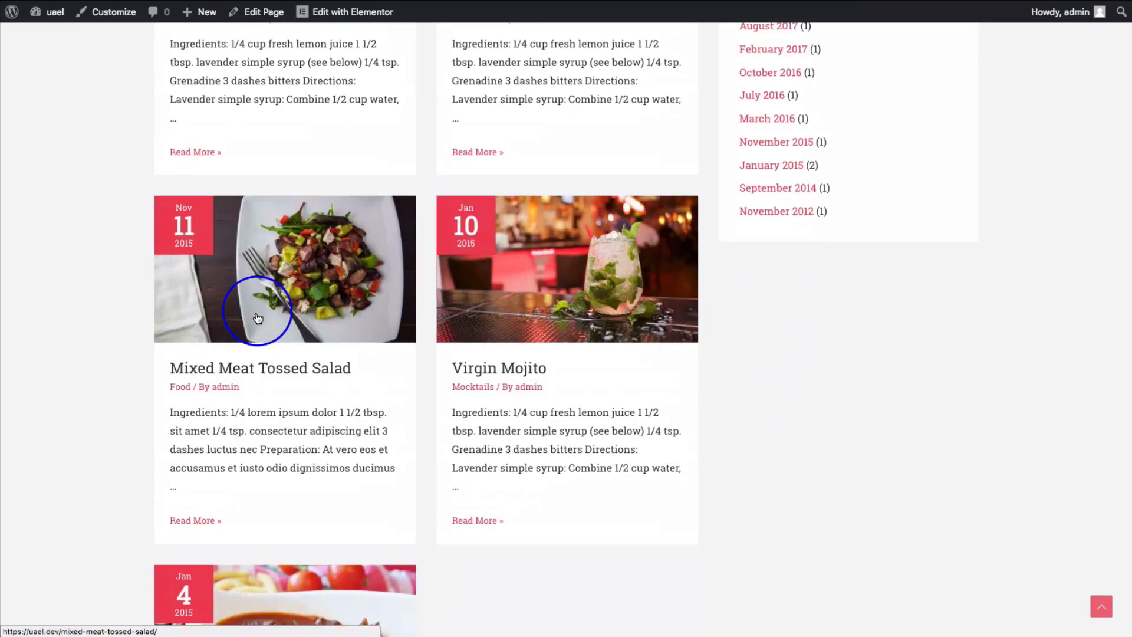
scroll(256, 313, "down", 3)
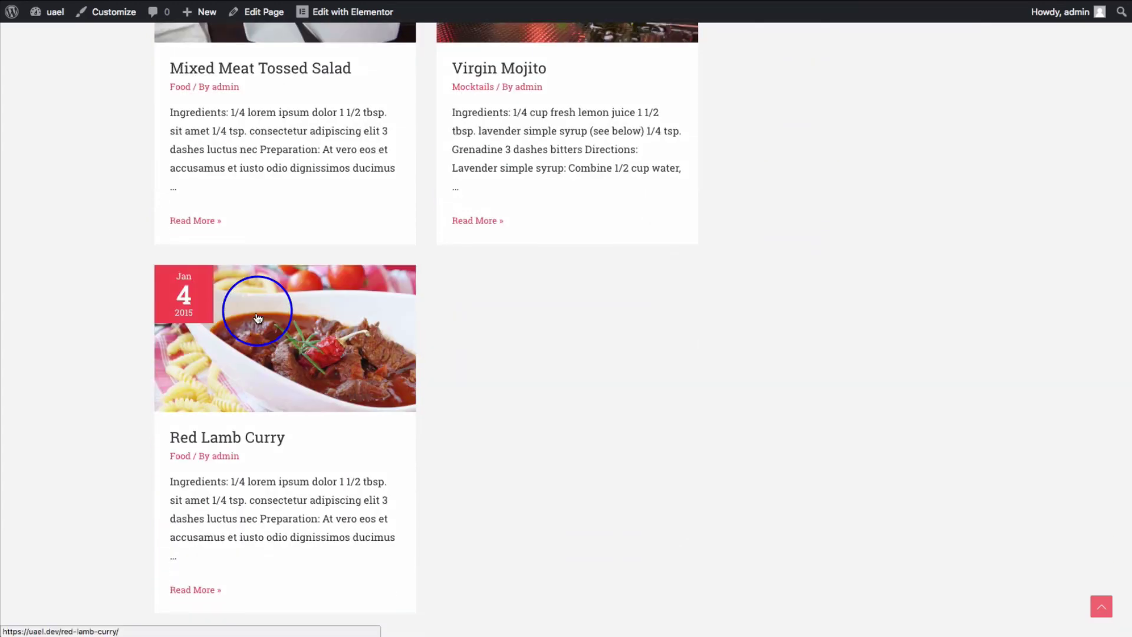
- Scroll back up to the top of the blog page
scroll(258, 319, "up", 13)
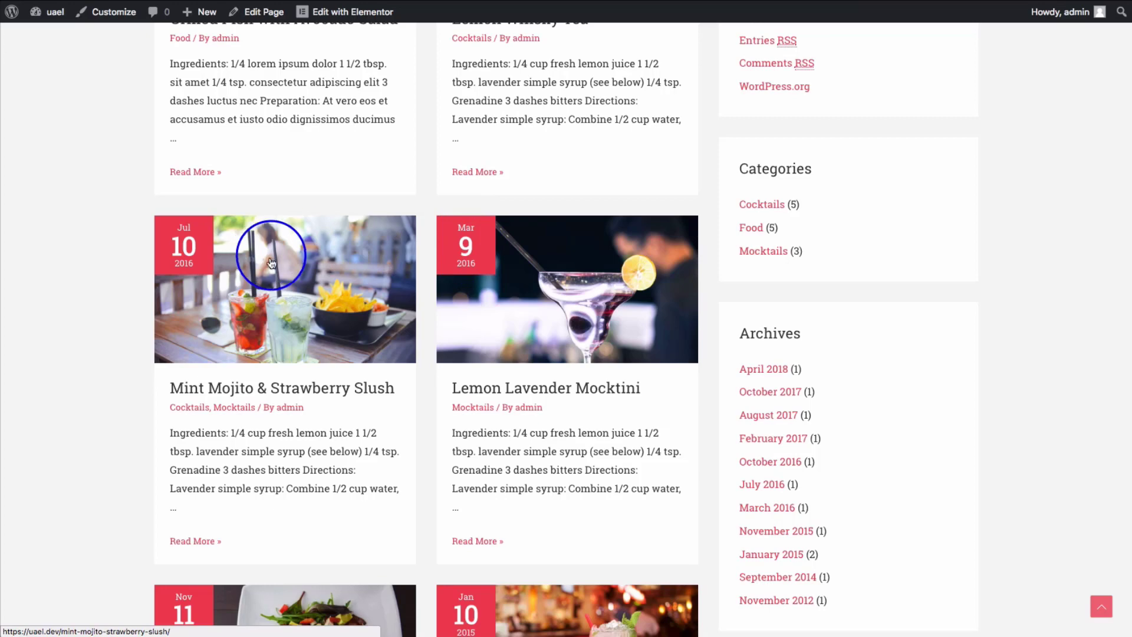
scroll(285, 262, "up", 7)
scroll(285, 268, "up", 15)
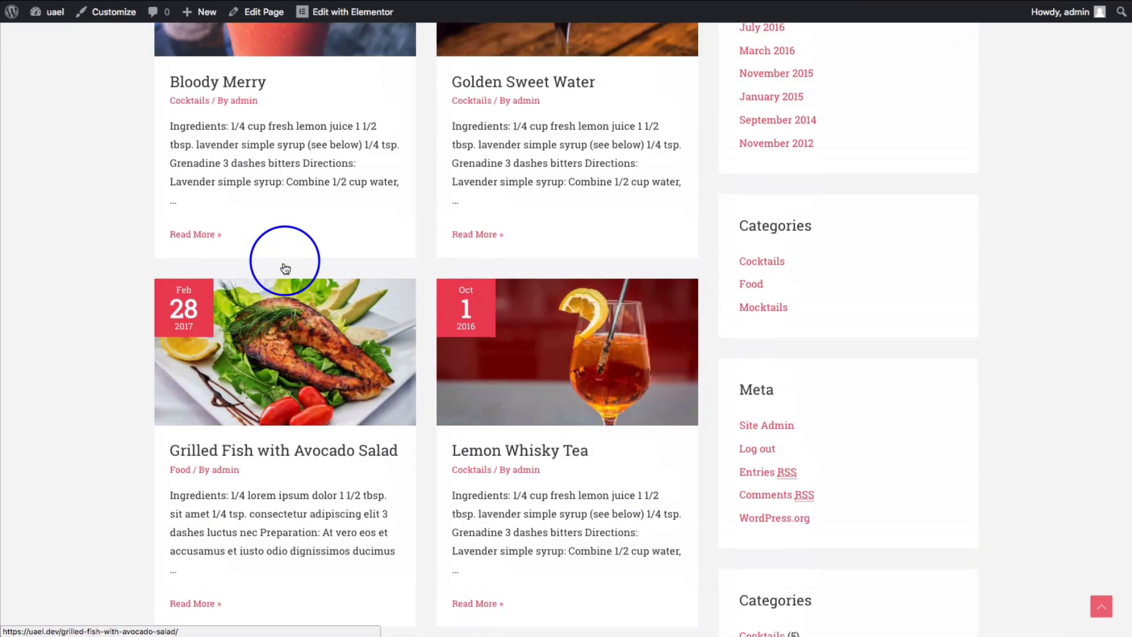
scroll(259, 241, "up", 2)
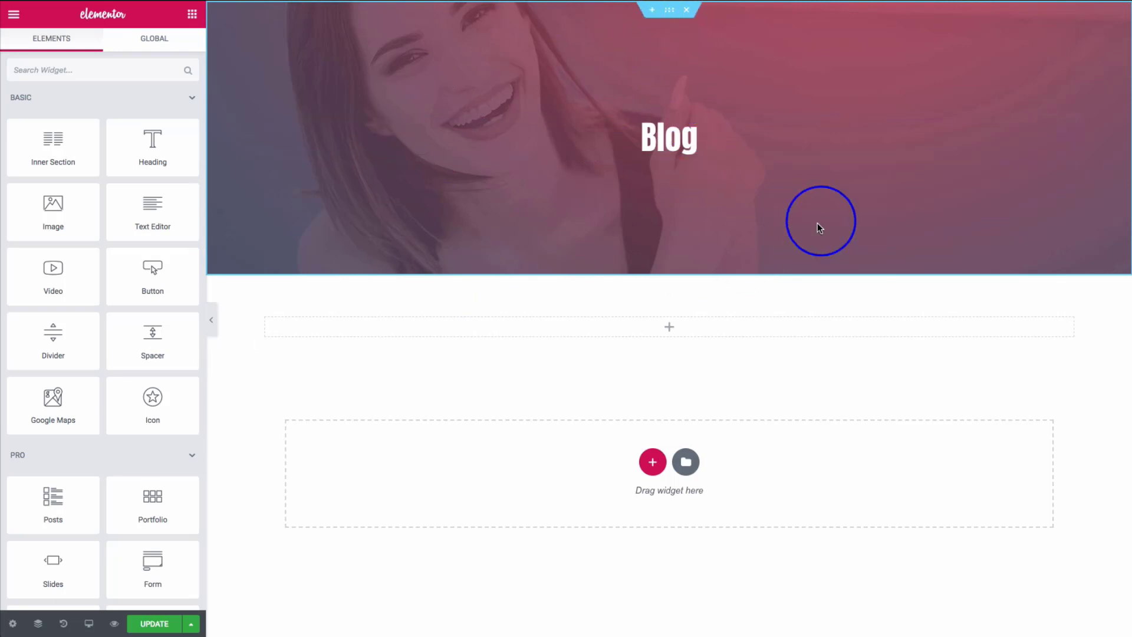
- Select the Blog banner heading to show its Post Title settings
left_click(679, 143)
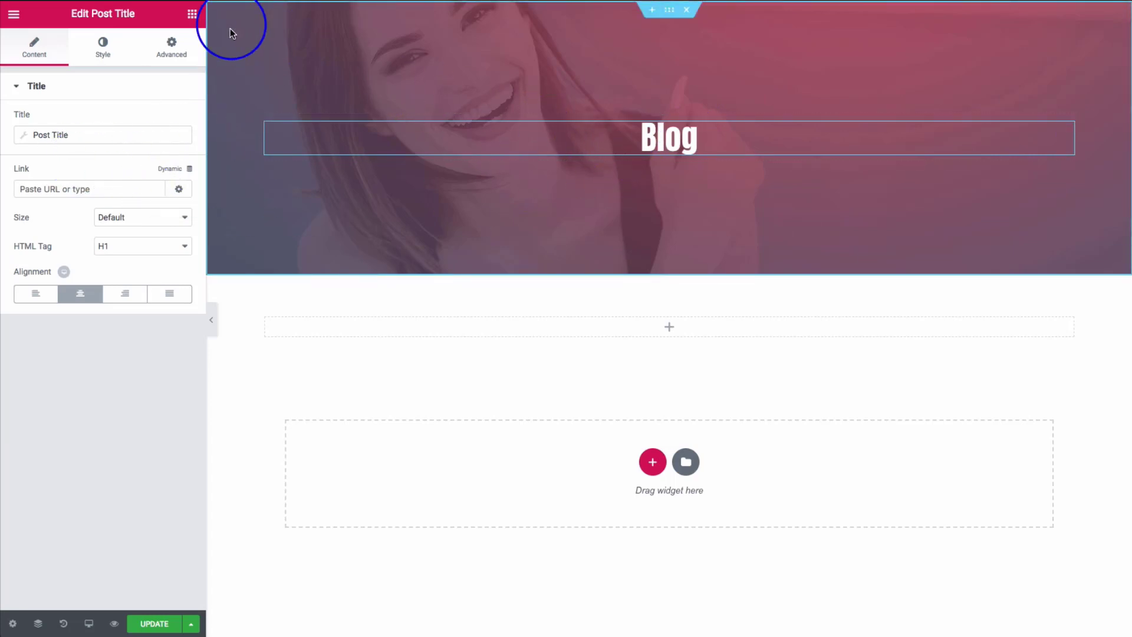
- Search widgets for 'post' and drop the UAEL Posts widget into the empty section below the banner
left_click(192, 14)
type("post")
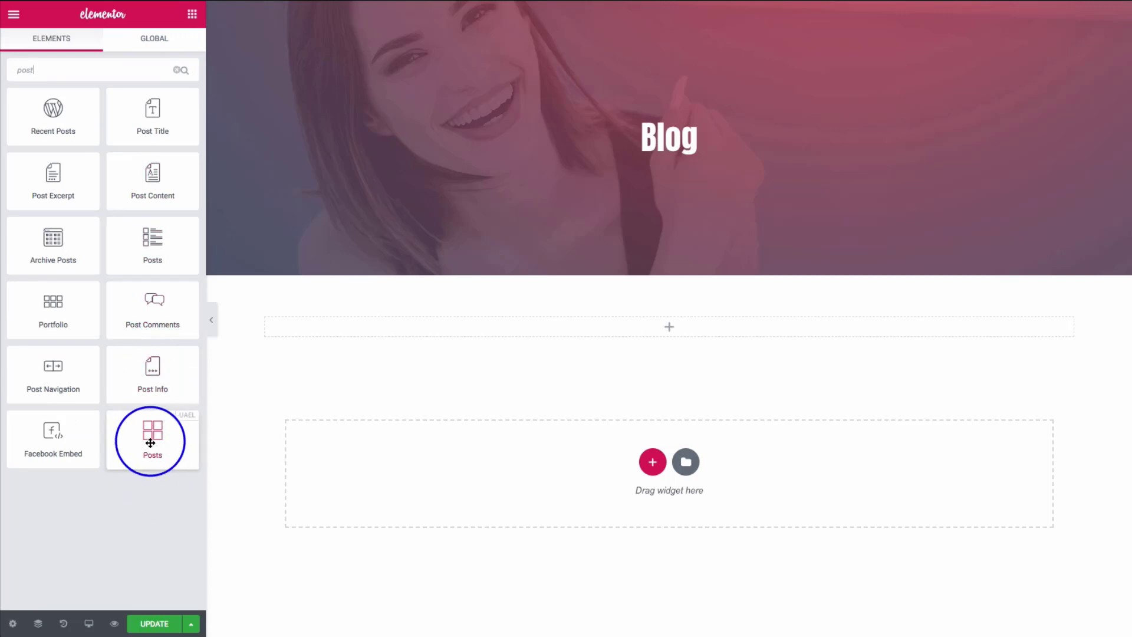
left_click_drag(152, 449, 419, 329)
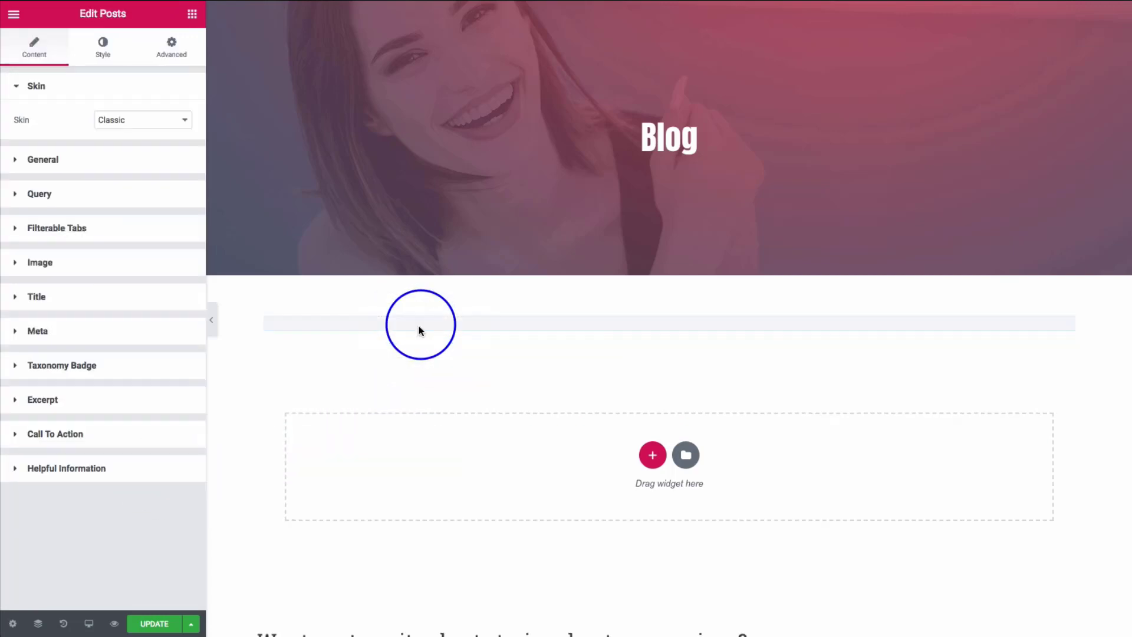
scroll(323, 183, "down", 2)
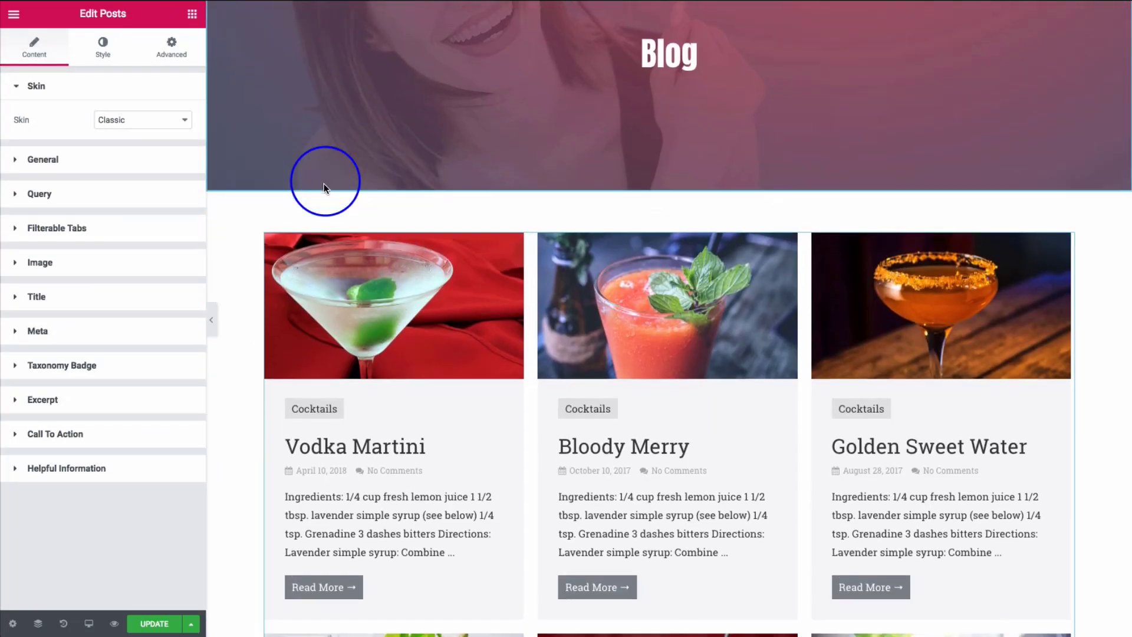
scroll(265, 206, "down", 1)
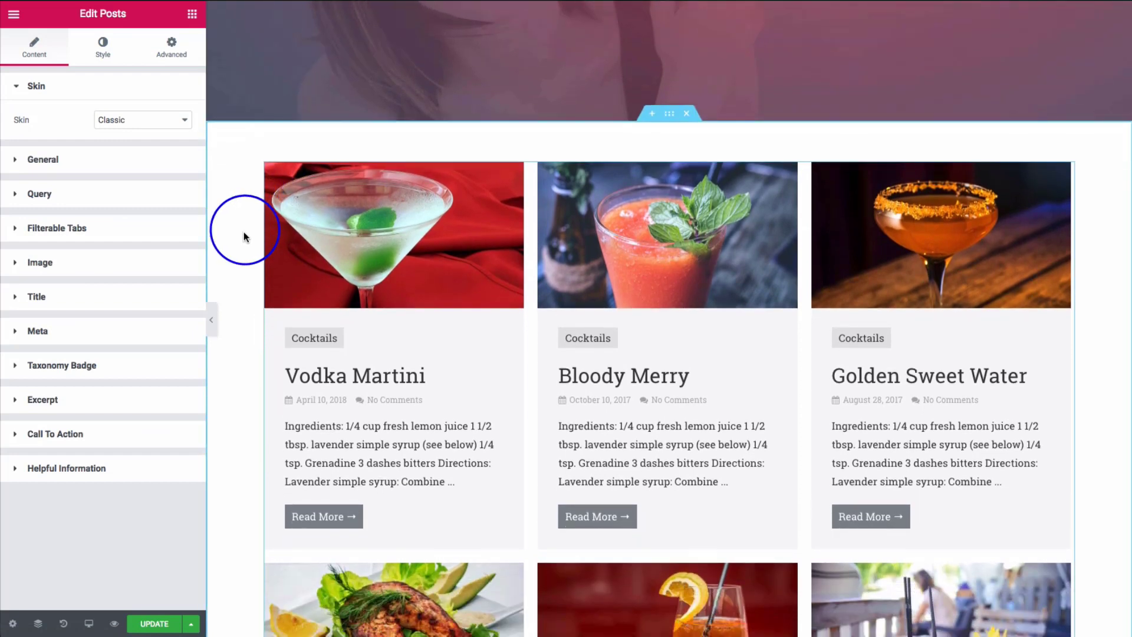
scroll(240, 246, "down", 1)
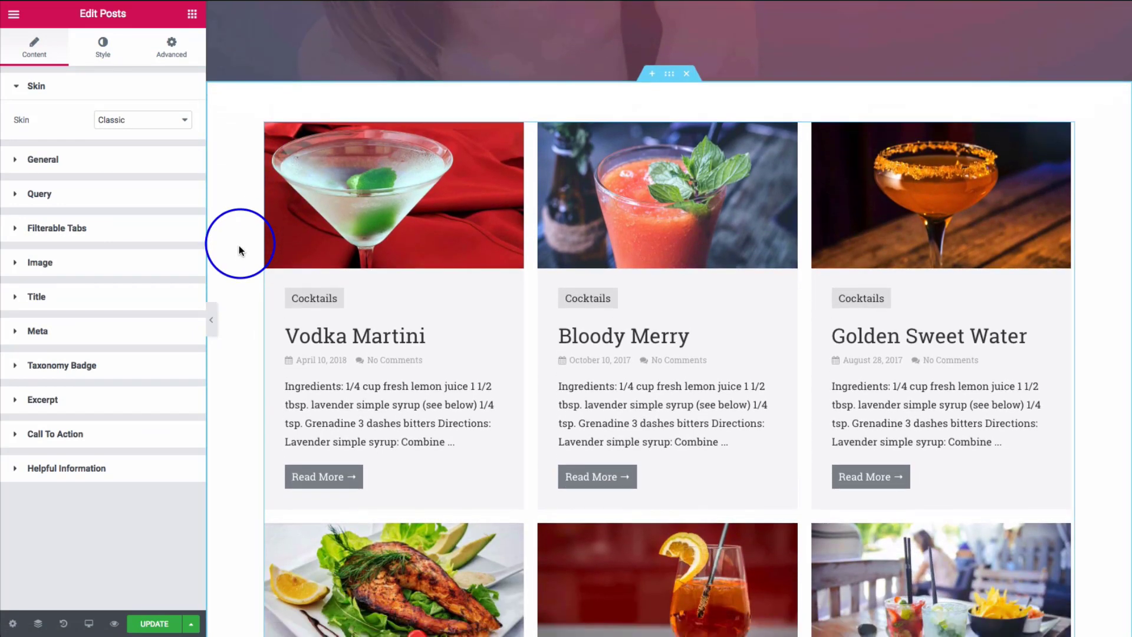
scroll(239, 250, "down", 1)
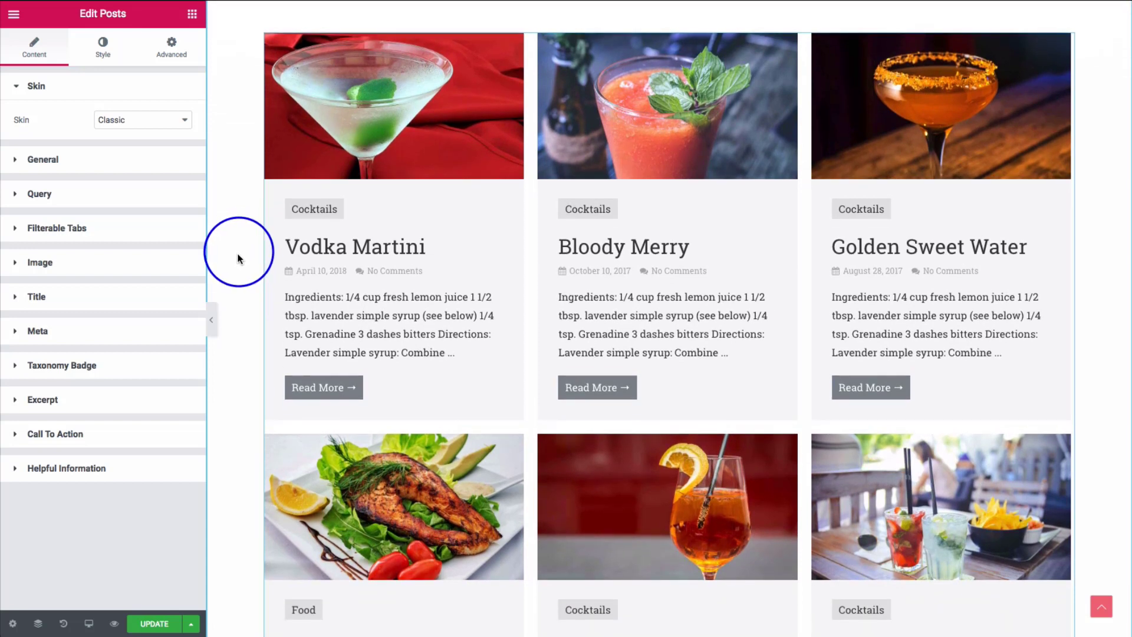
scroll(239, 258, "down", 3)
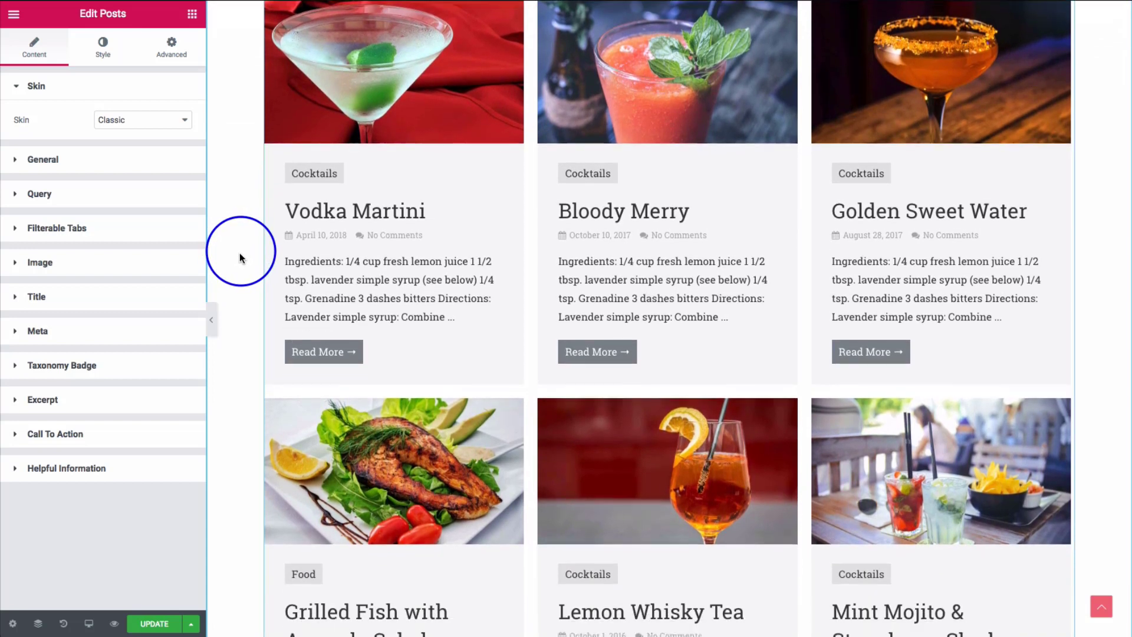
scroll(238, 257, "up", 4)
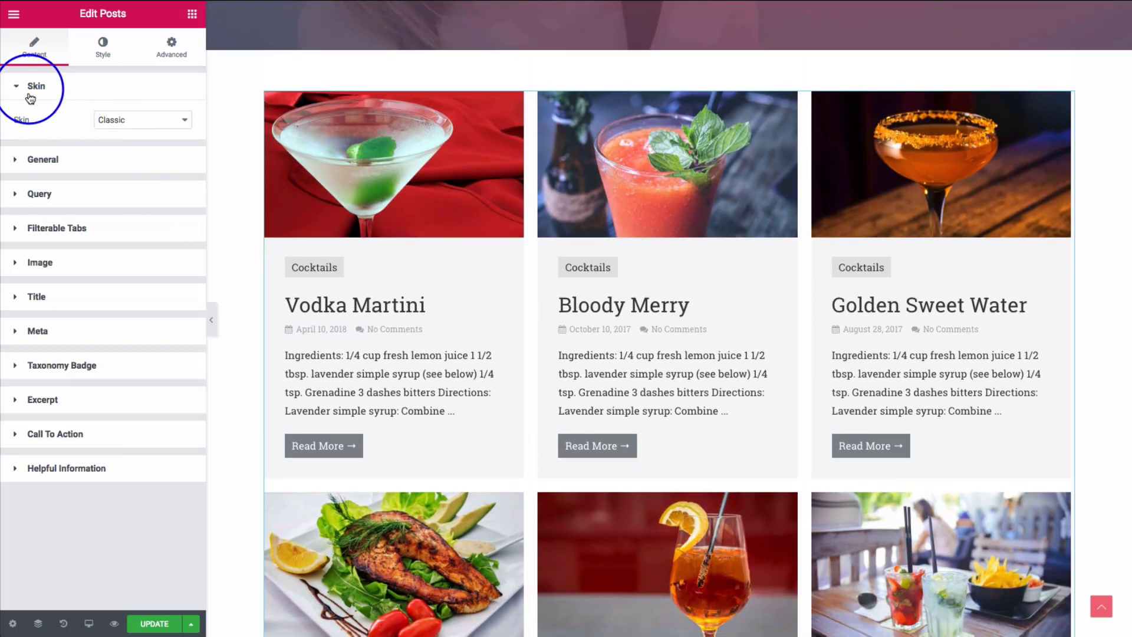
left_click(127, 121)
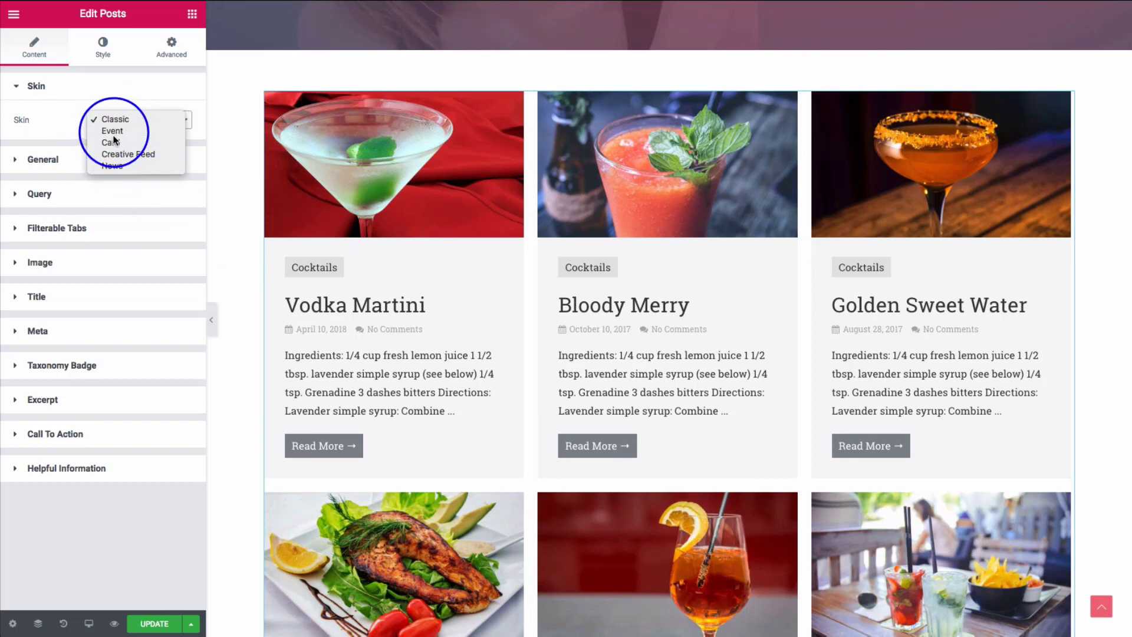
left_click(114, 131)
left_click(128, 128)
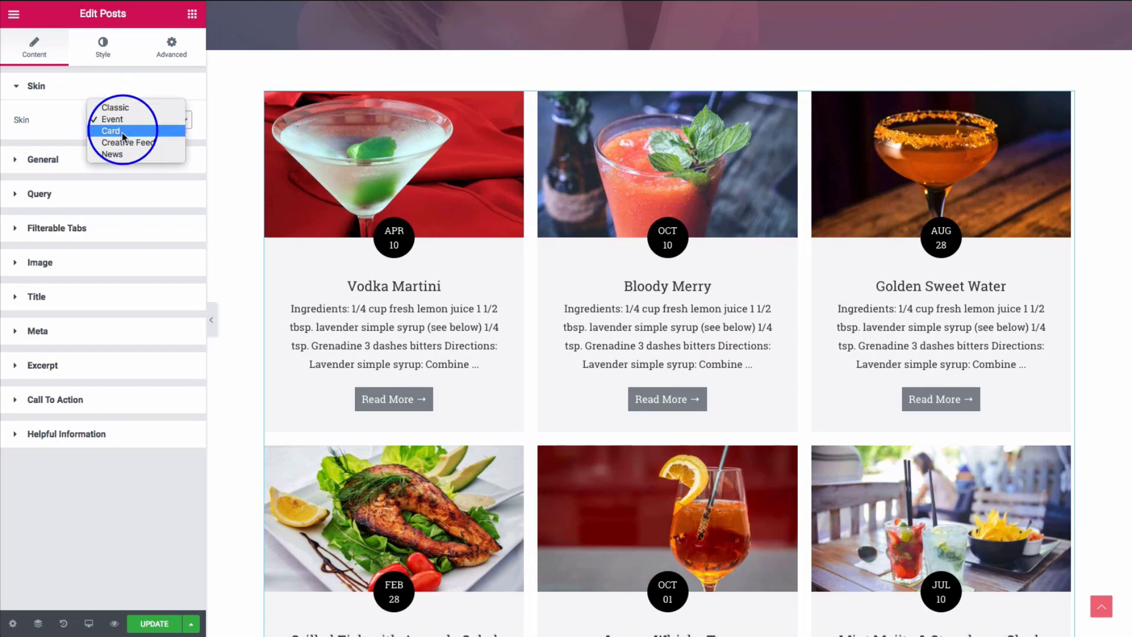
left_click(120, 139)
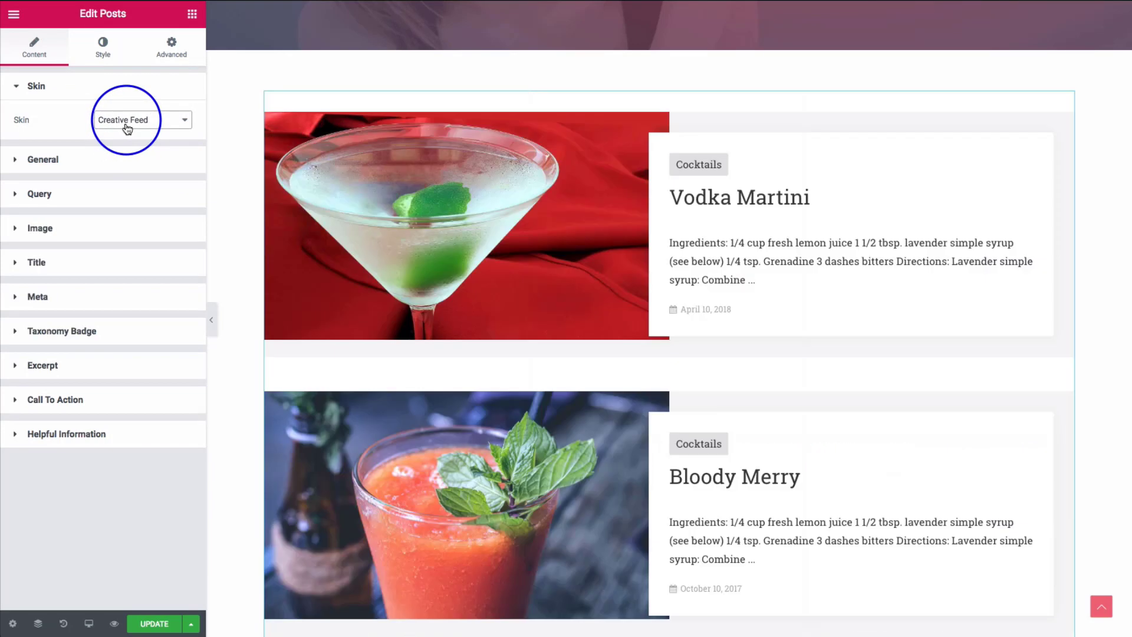
scroll(313, 186, "down", 1)
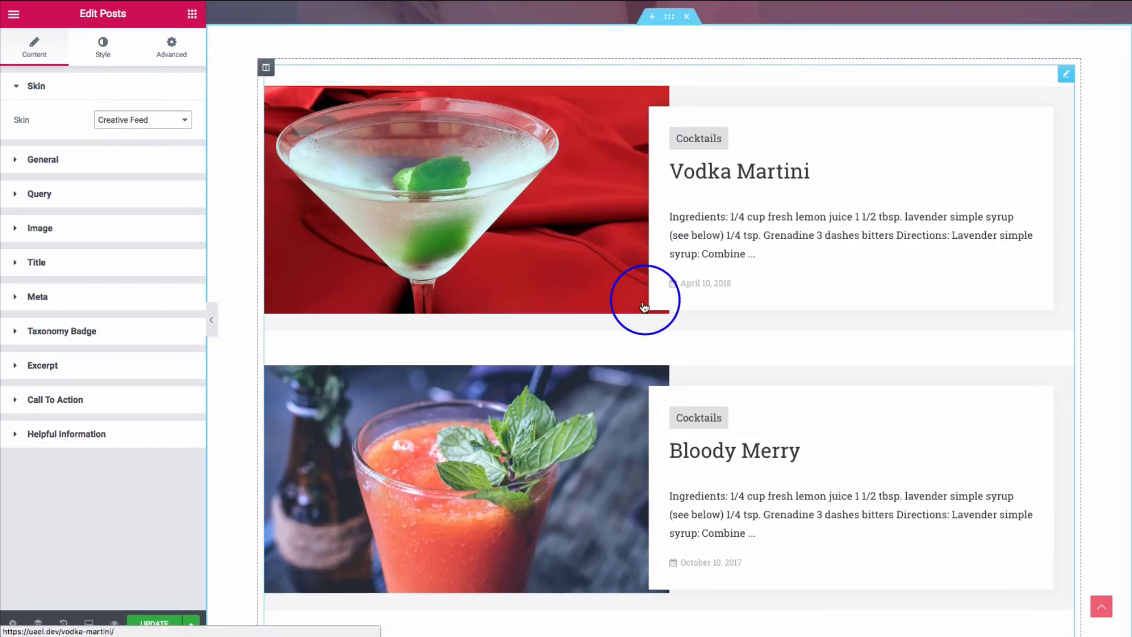
left_click(137, 123)
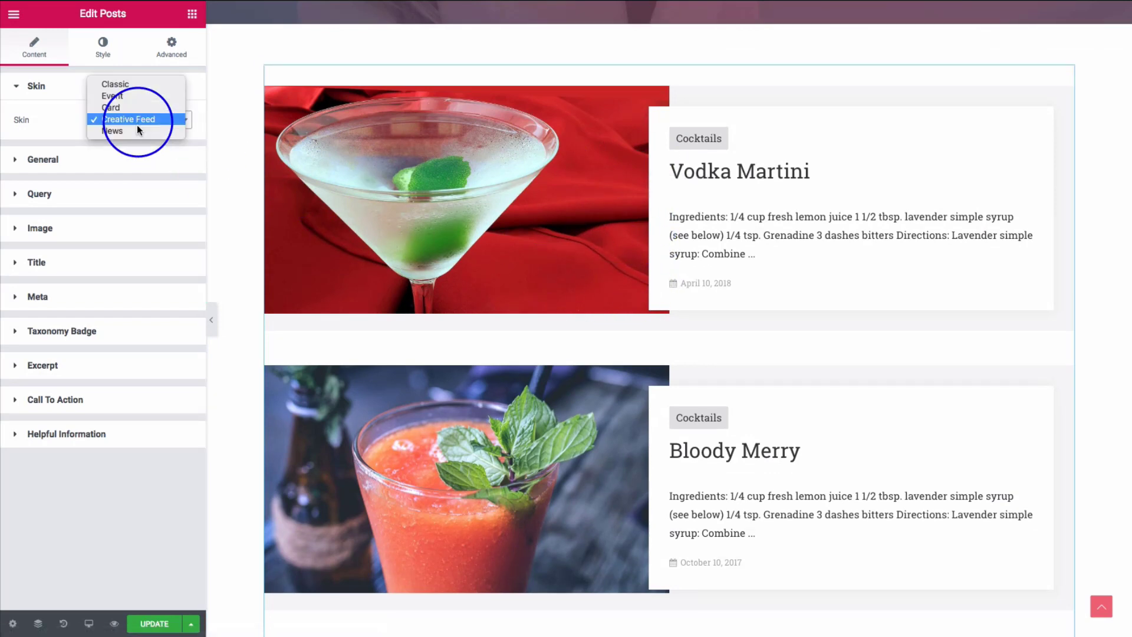
left_click(131, 108)
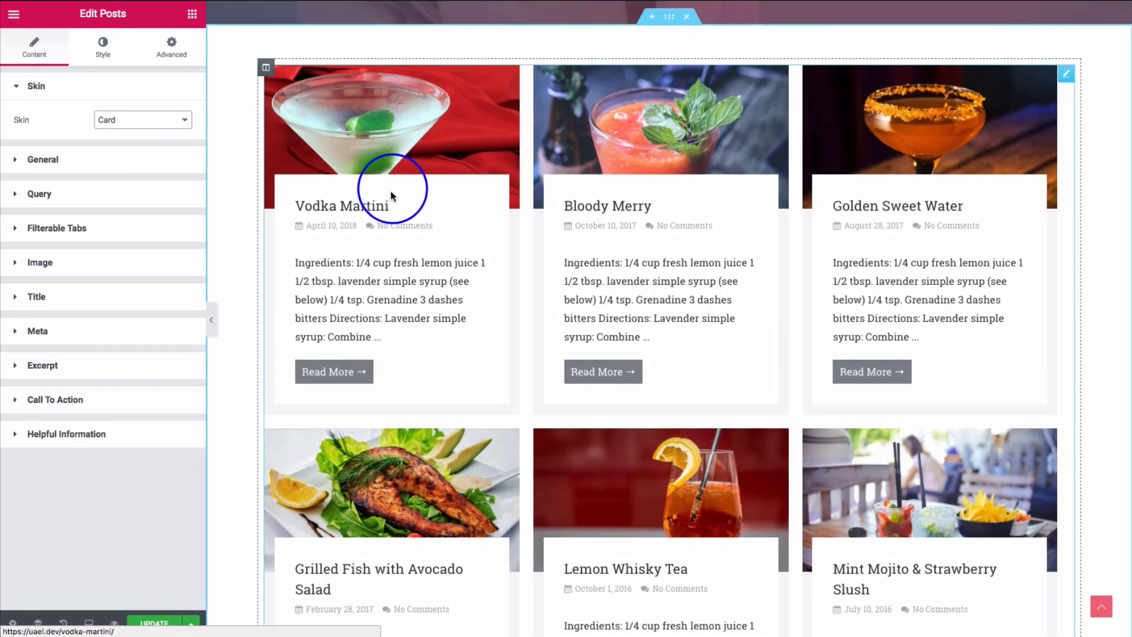
left_click(142, 122)
left_click(136, 143)
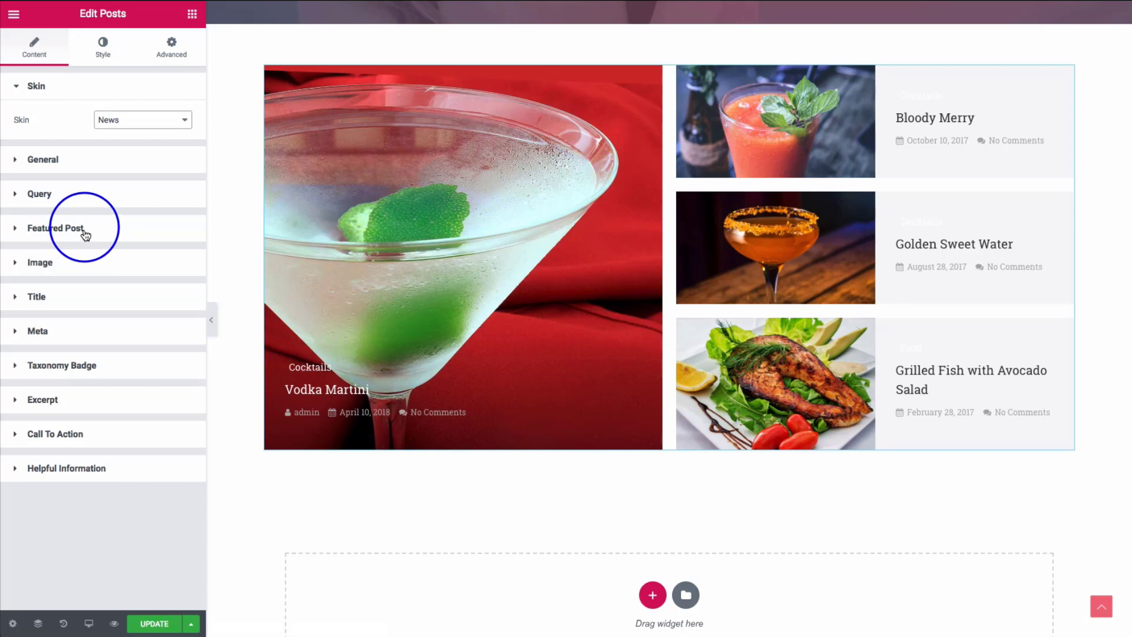
left_click(165, 123)
left_click(118, 72)
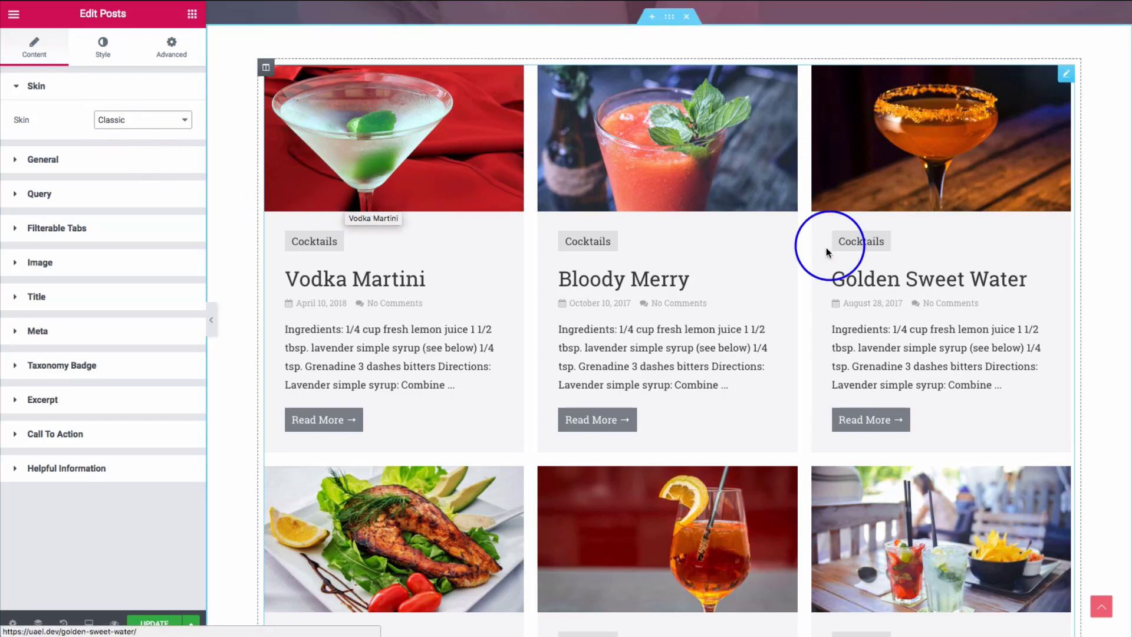
left_click(94, 159)
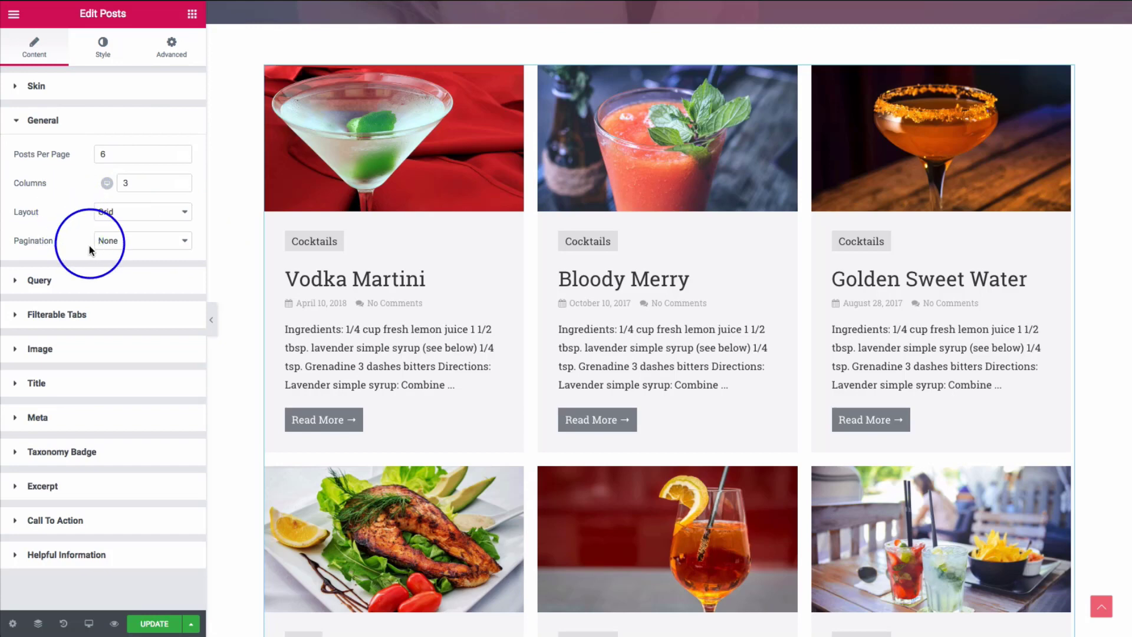
scroll(397, 253, "down", 3)
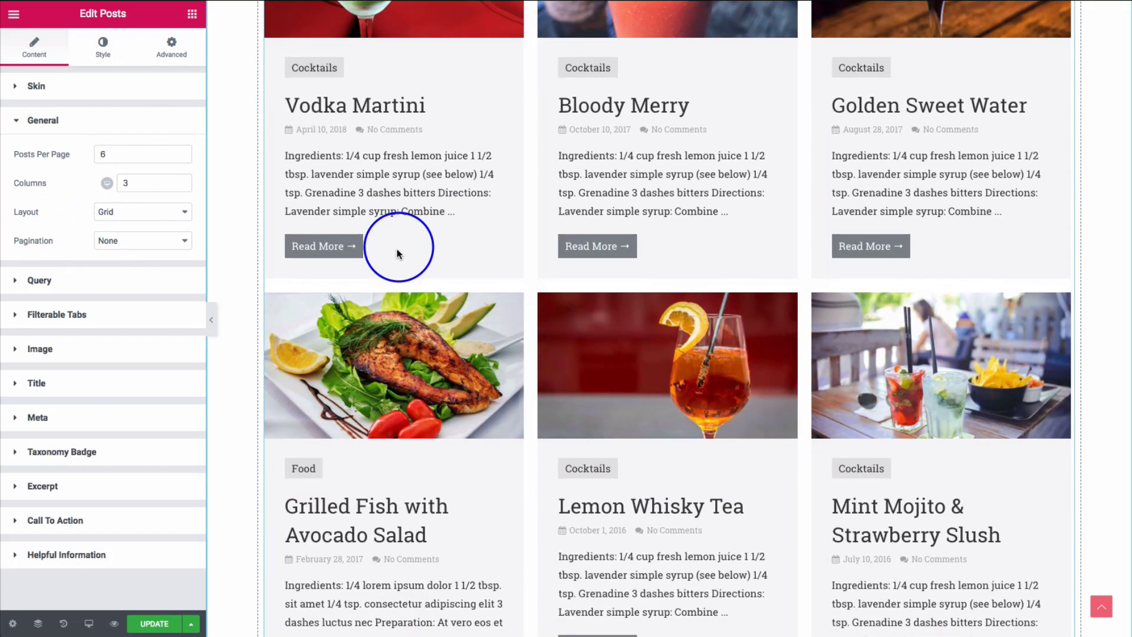
scroll(397, 253, "down", 3)
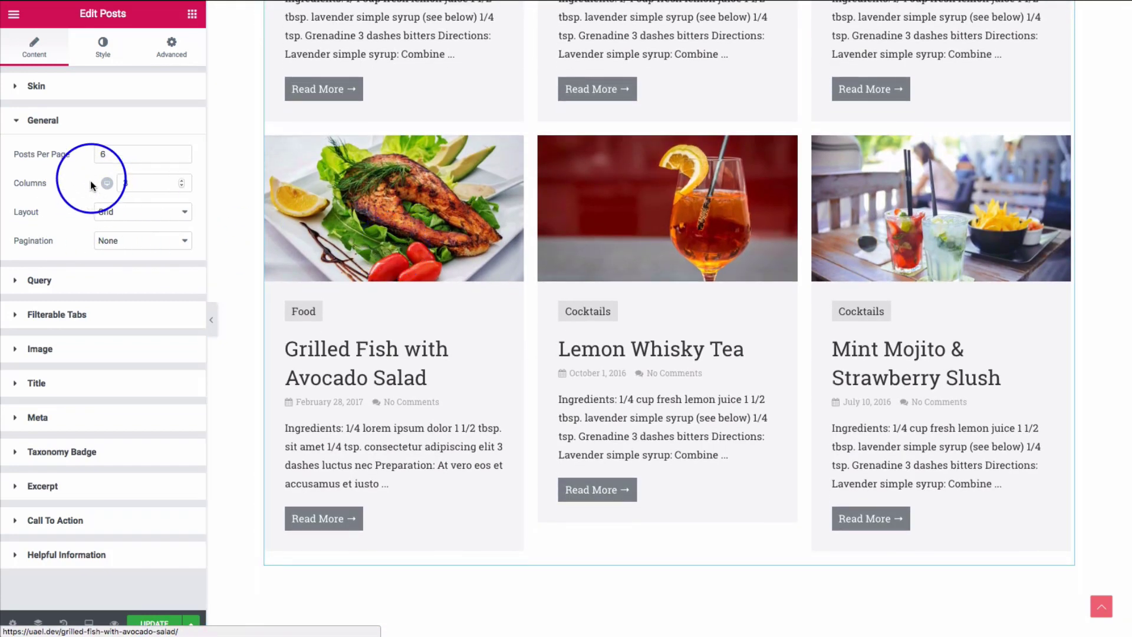
left_click(112, 154)
left_click(131, 185)
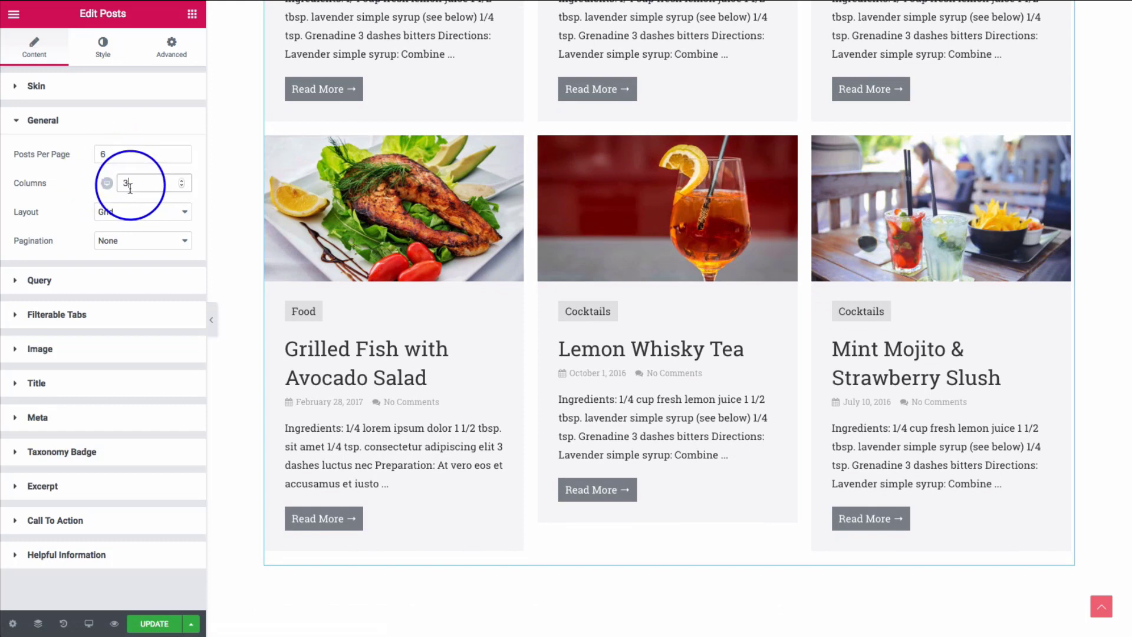
left_click(121, 213)
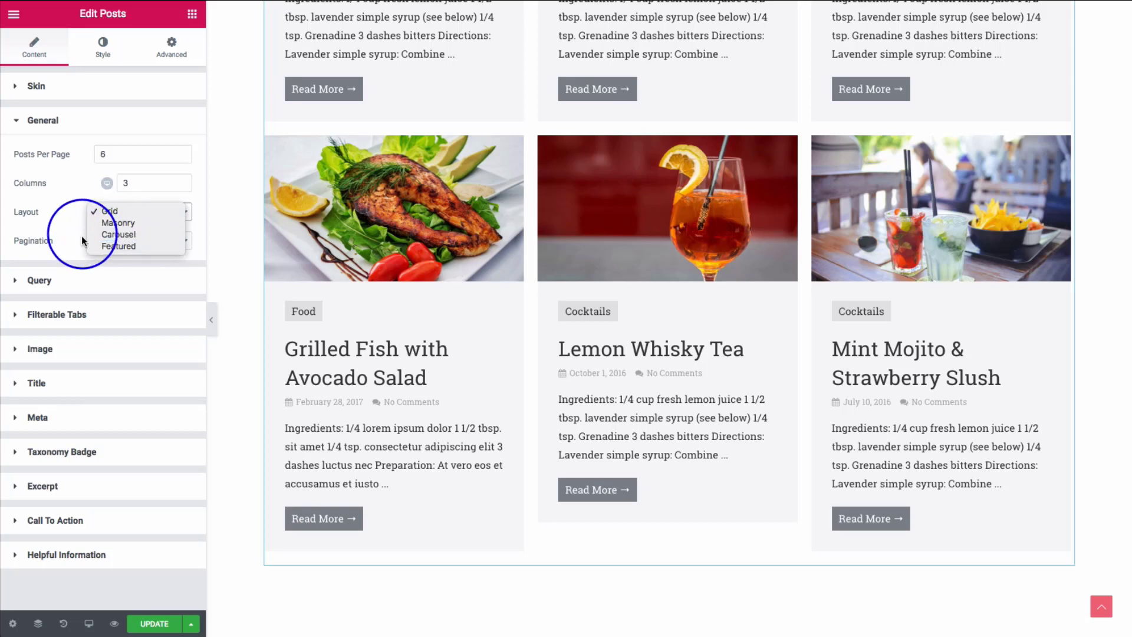
left_click(75, 247)
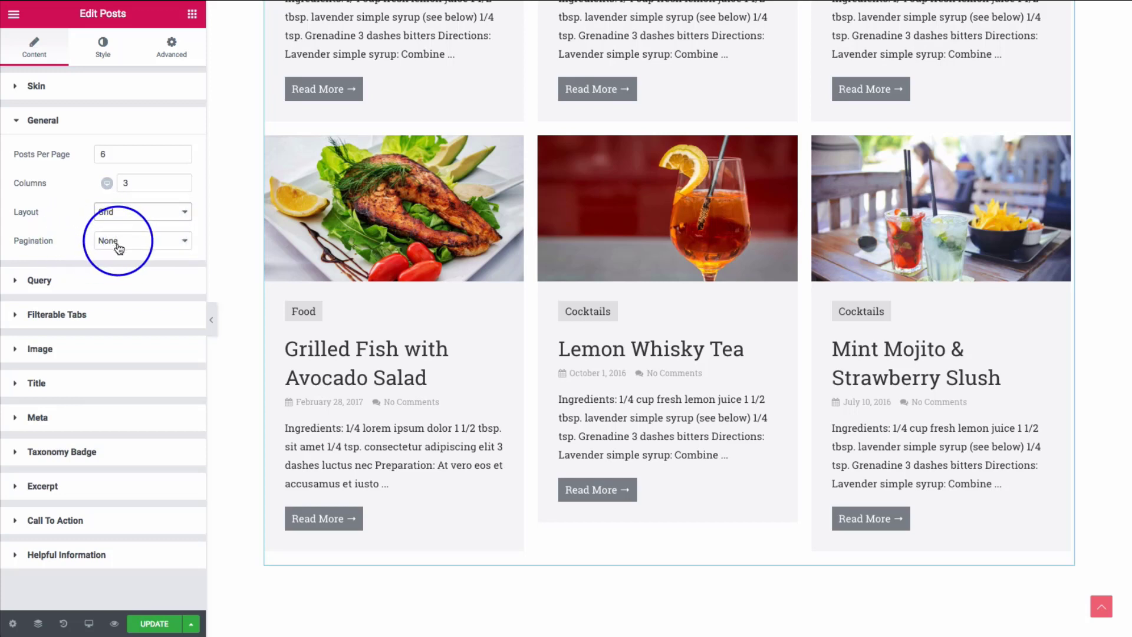
left_click(145, 244)
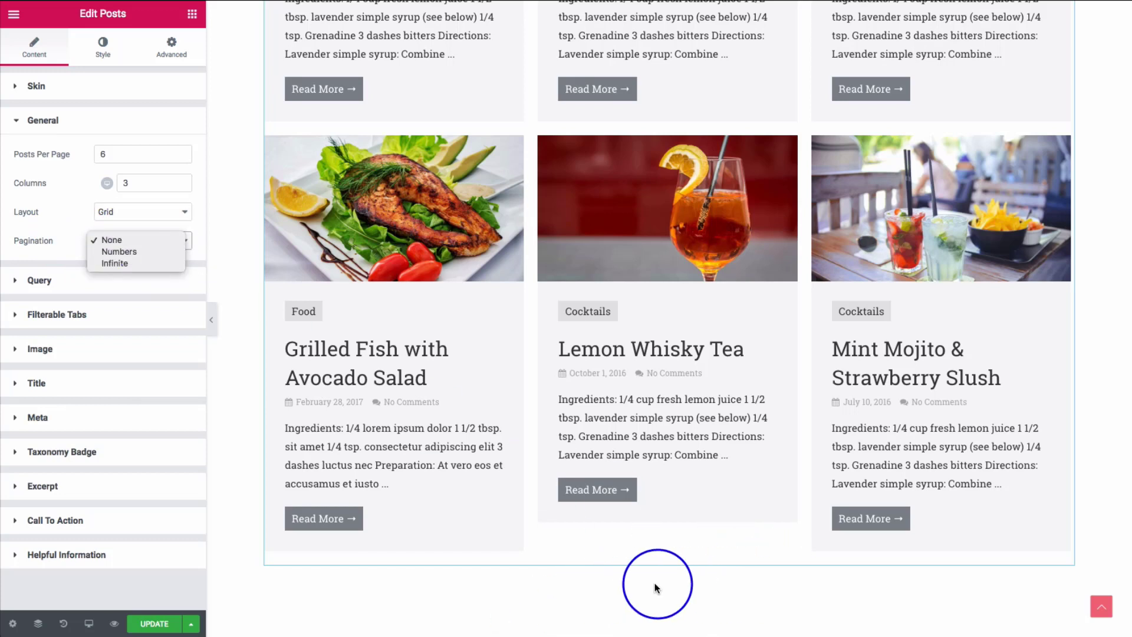
left_click(144, 253)
scroll(569, 417, "down", 1)
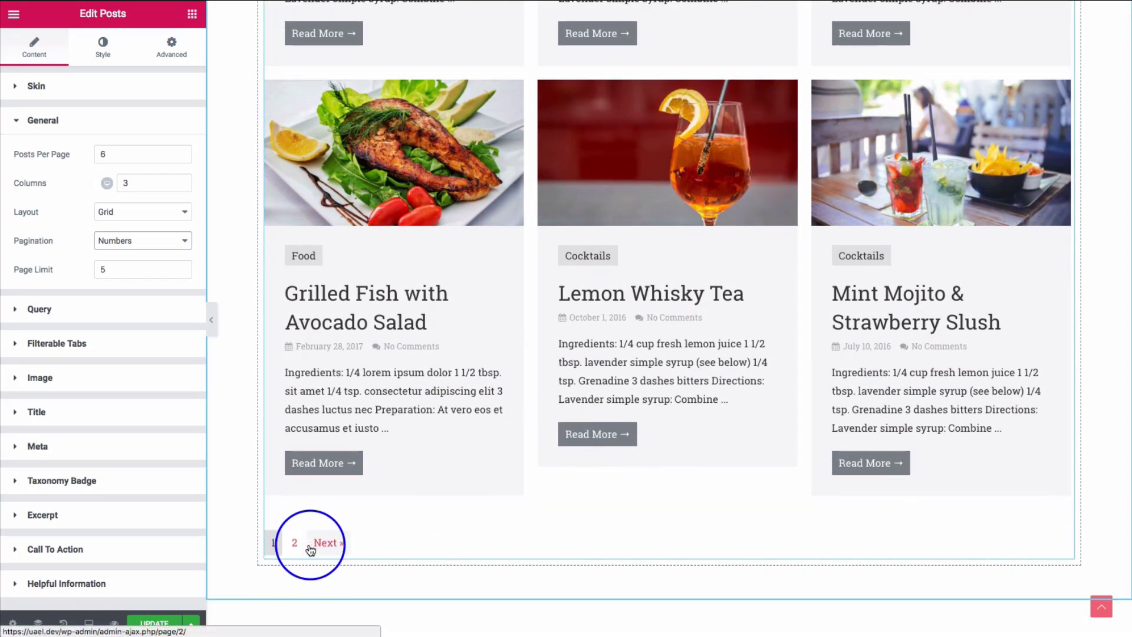
left_click(129, 243)
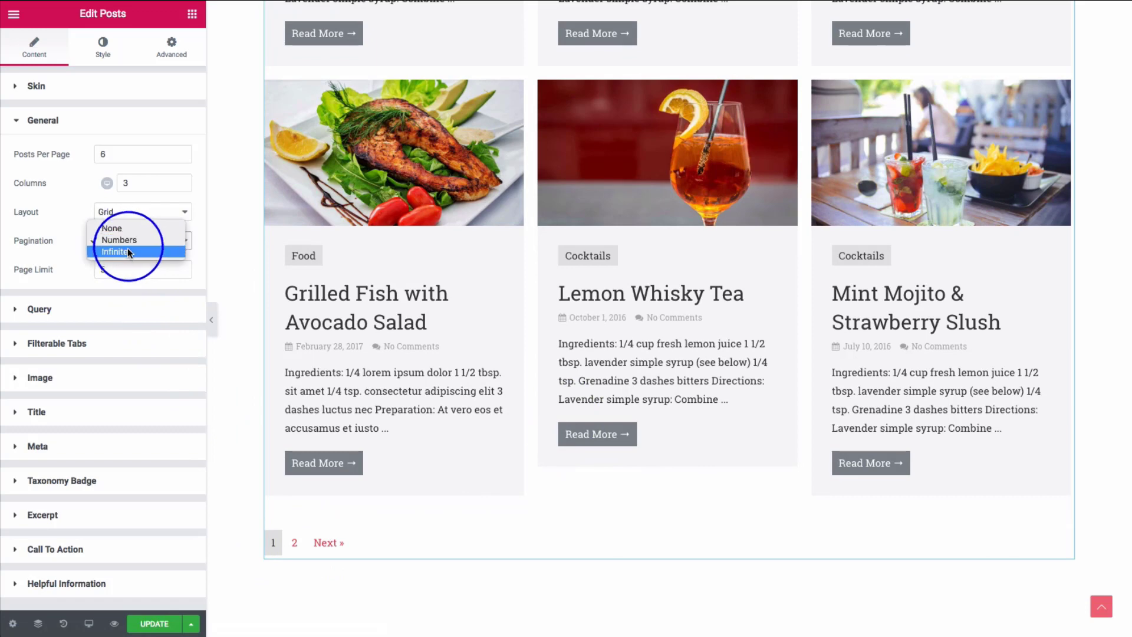
left_click(128, 251)
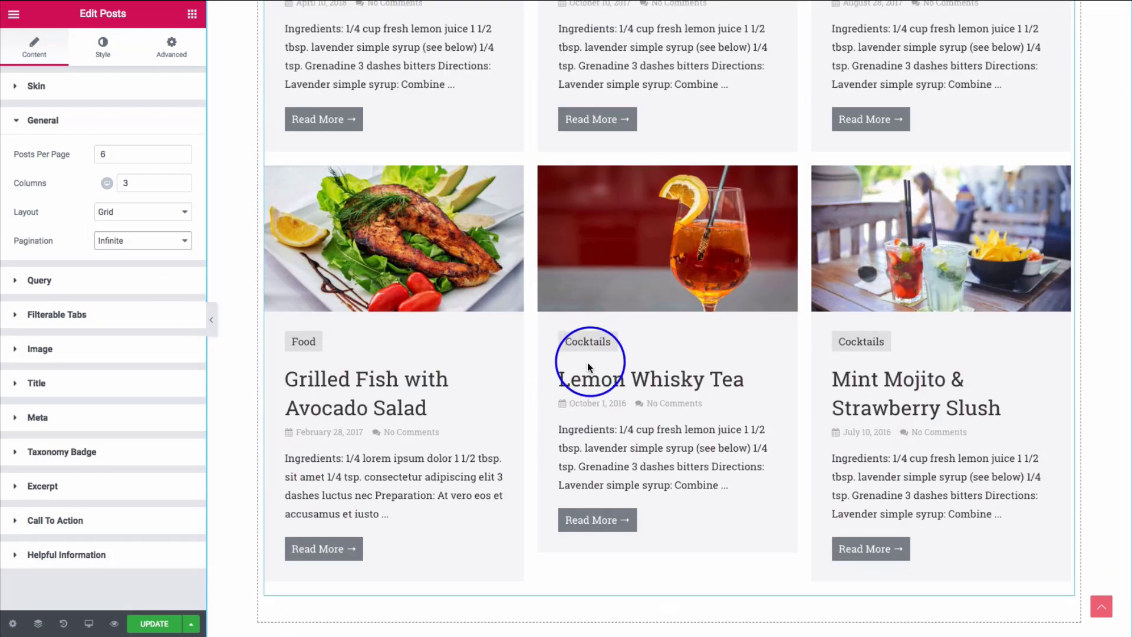
scroll(587, 385, "up", 3)
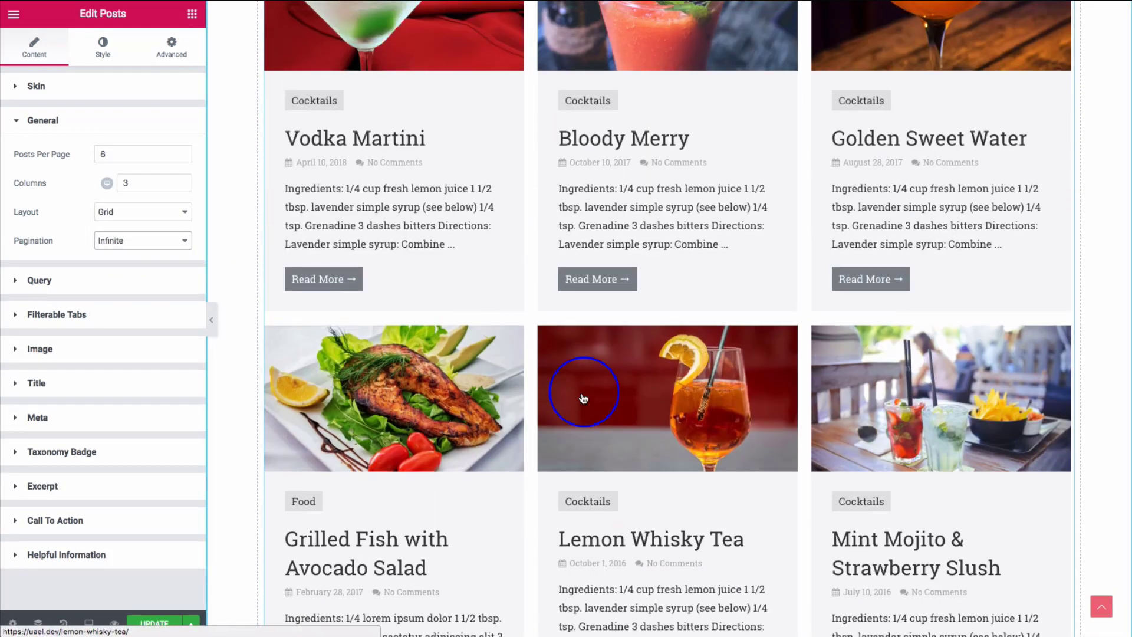
scroll(583, 399, "up", 3)
scroll(583, 398, "down", 8)
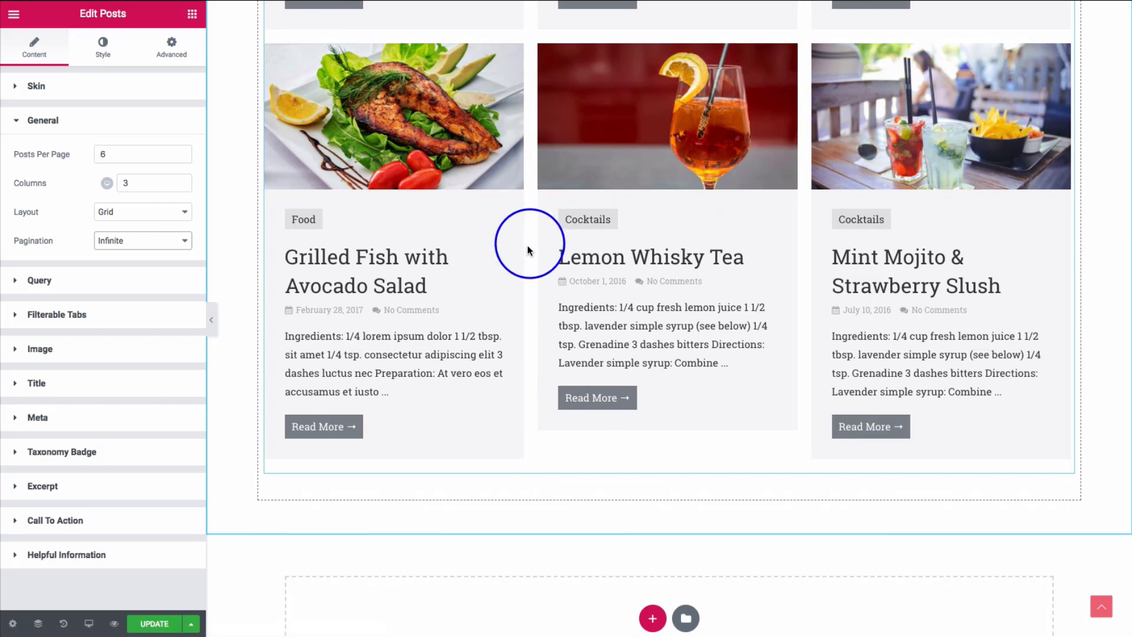
scroll(642, 277, "down", 4)
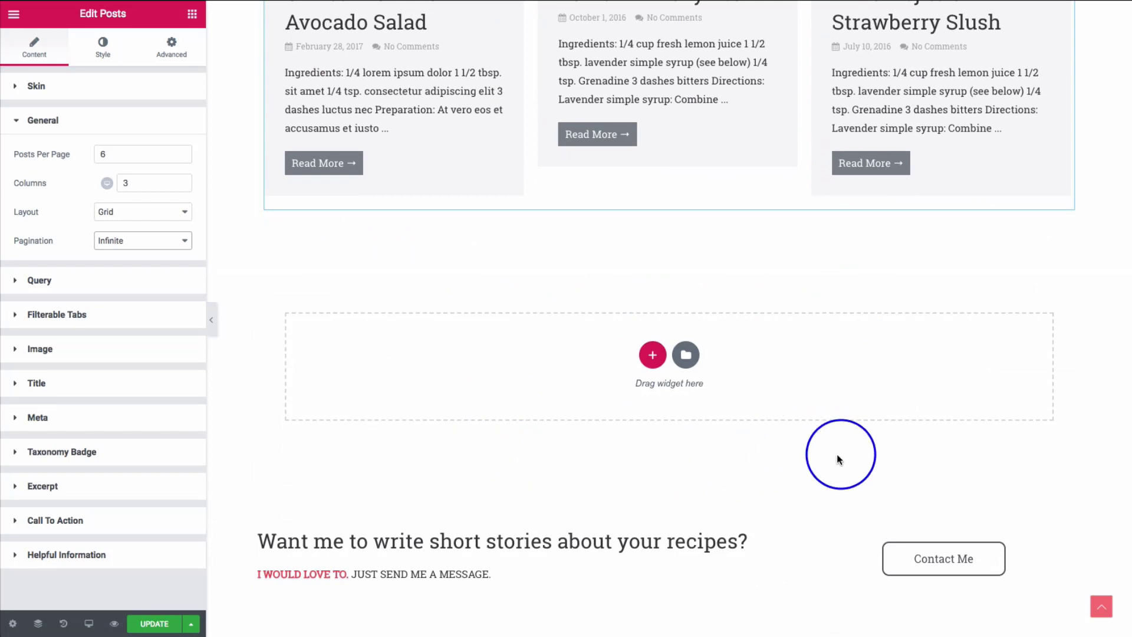
scroll(238, 308, "up", 4)
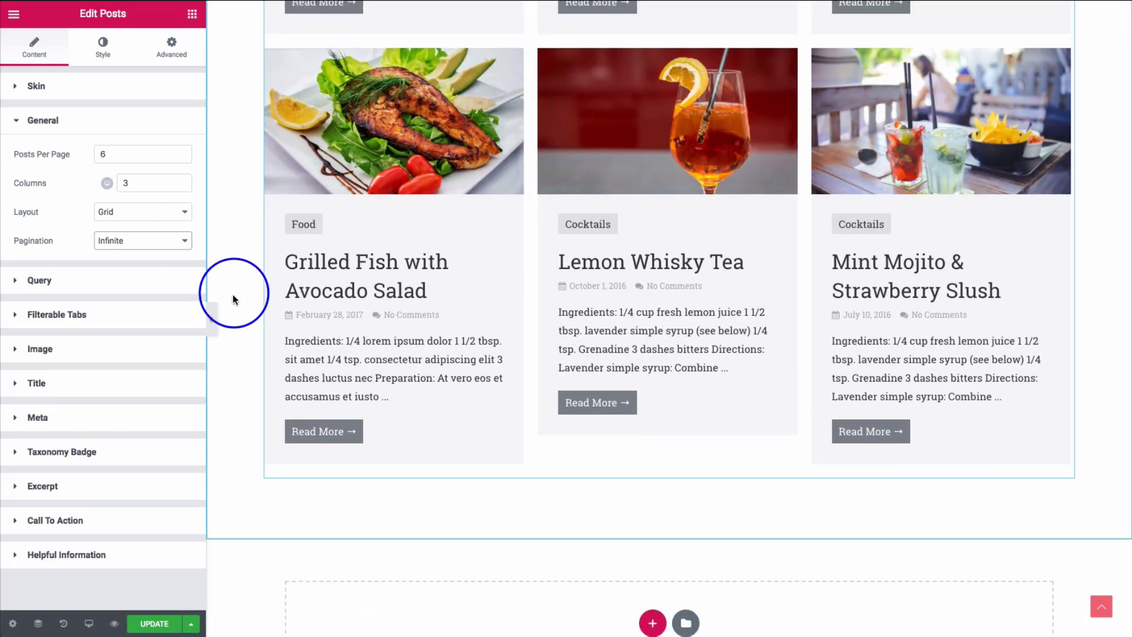
scroll(233, 296, "up", 1)
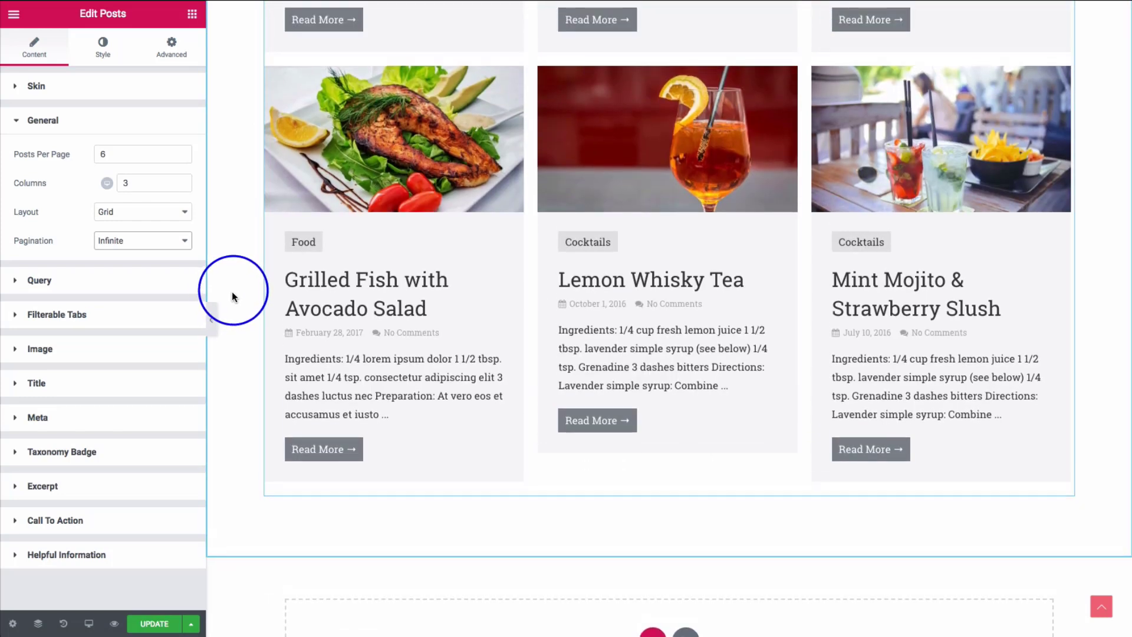
left_click(115, 240)
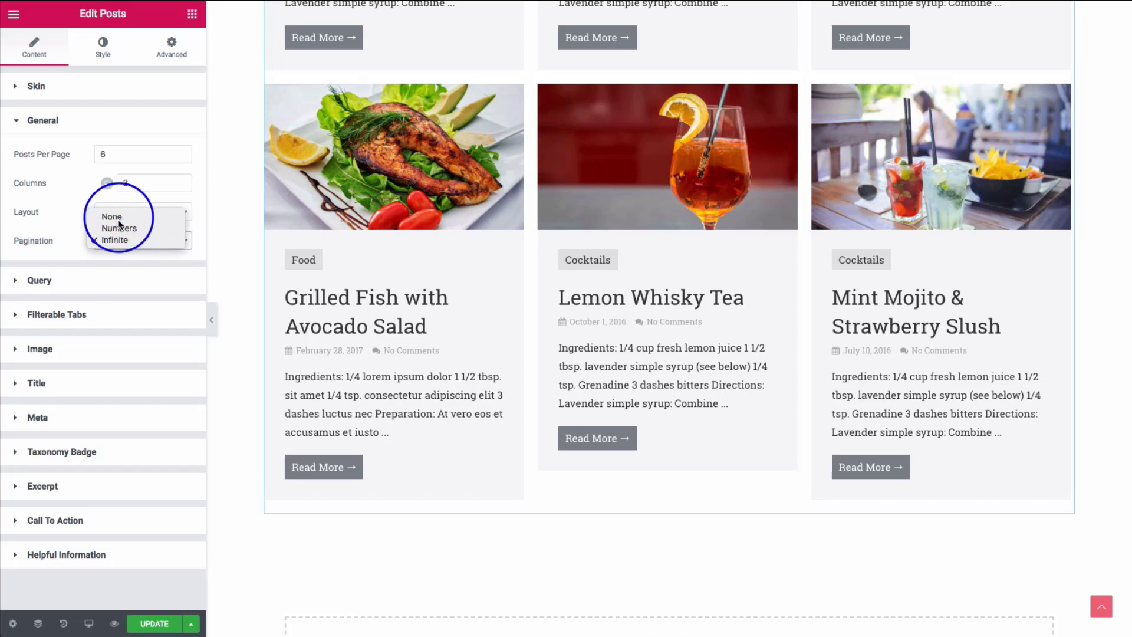
left_click(118, 217)
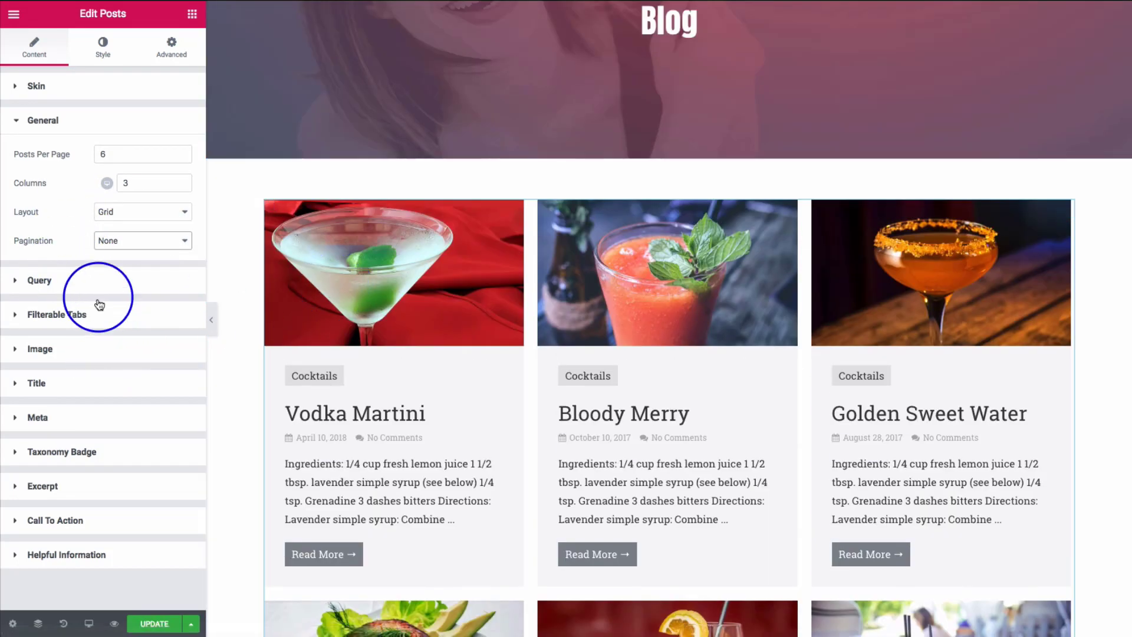
- Keep the Posts widget query as Custom Query listing Posts
left_click(84, 283)
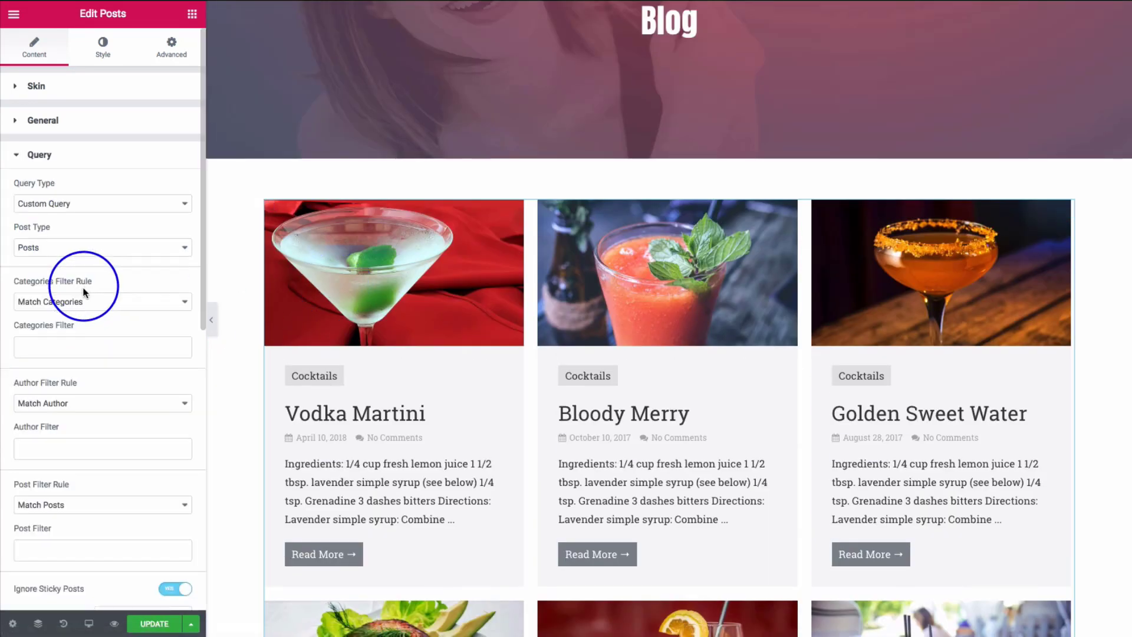
left_click(82, 203)
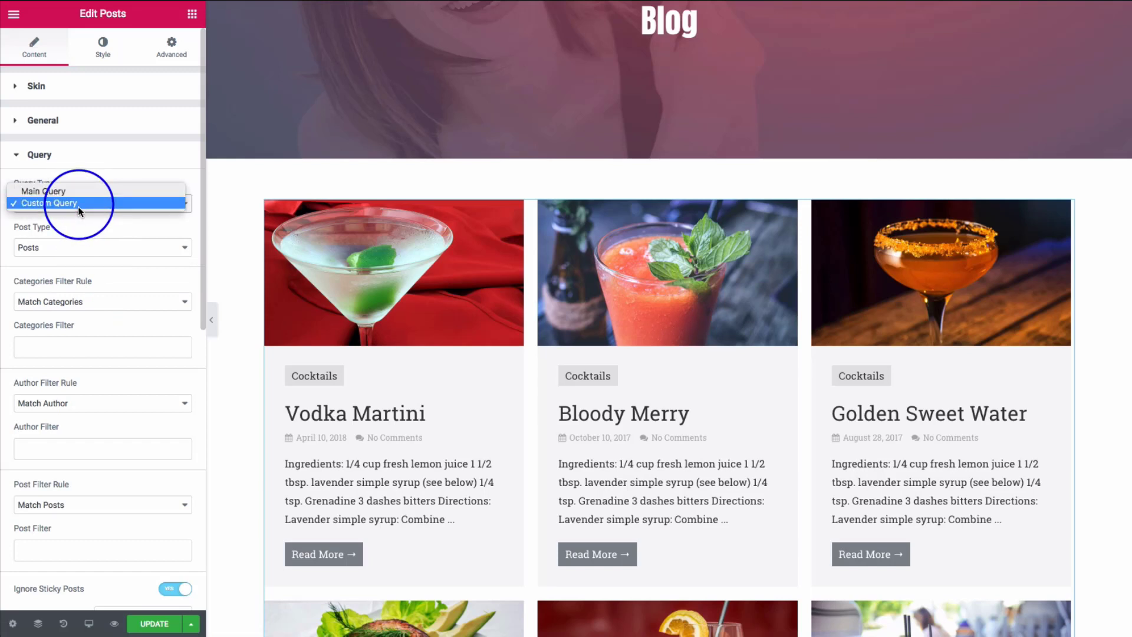
left_click(83, 175)
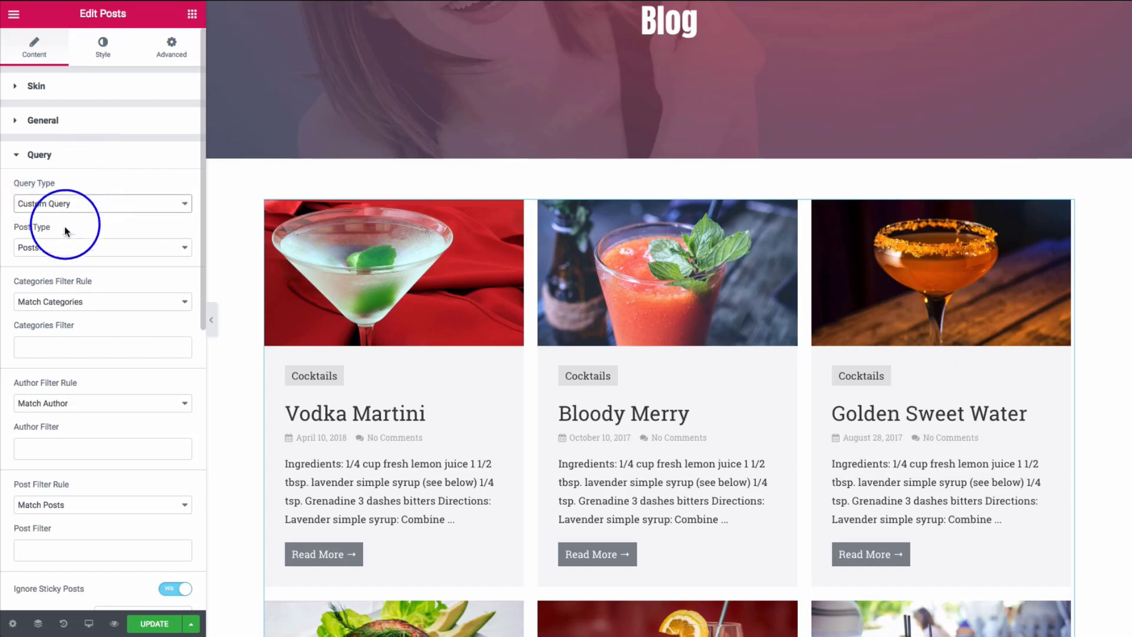
left_click(61, 245)
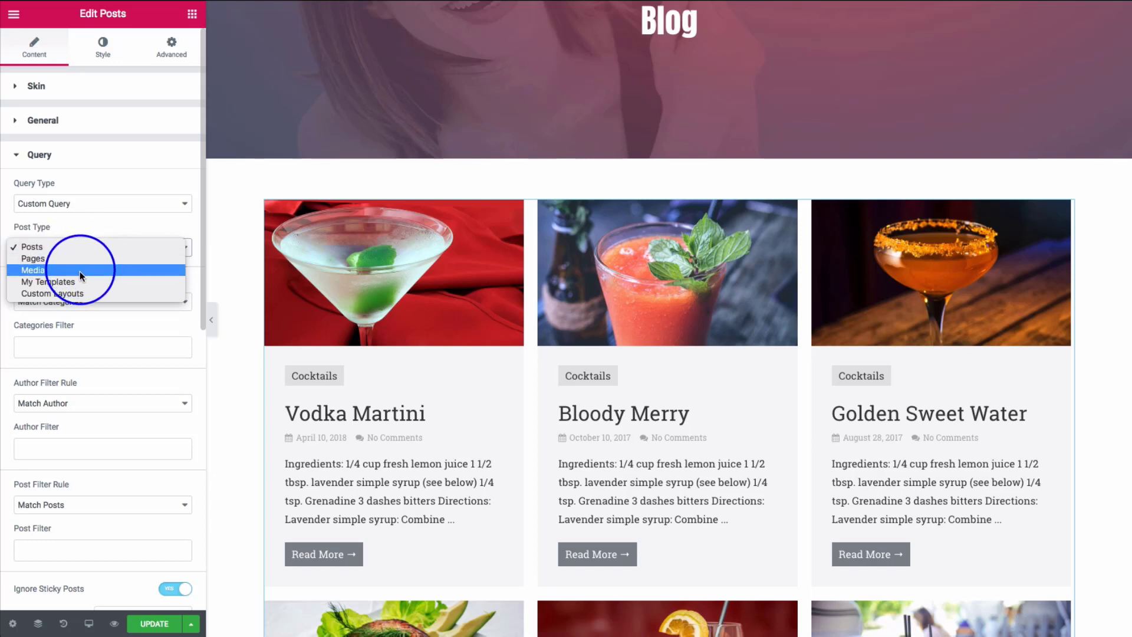
left_click(77, 234)
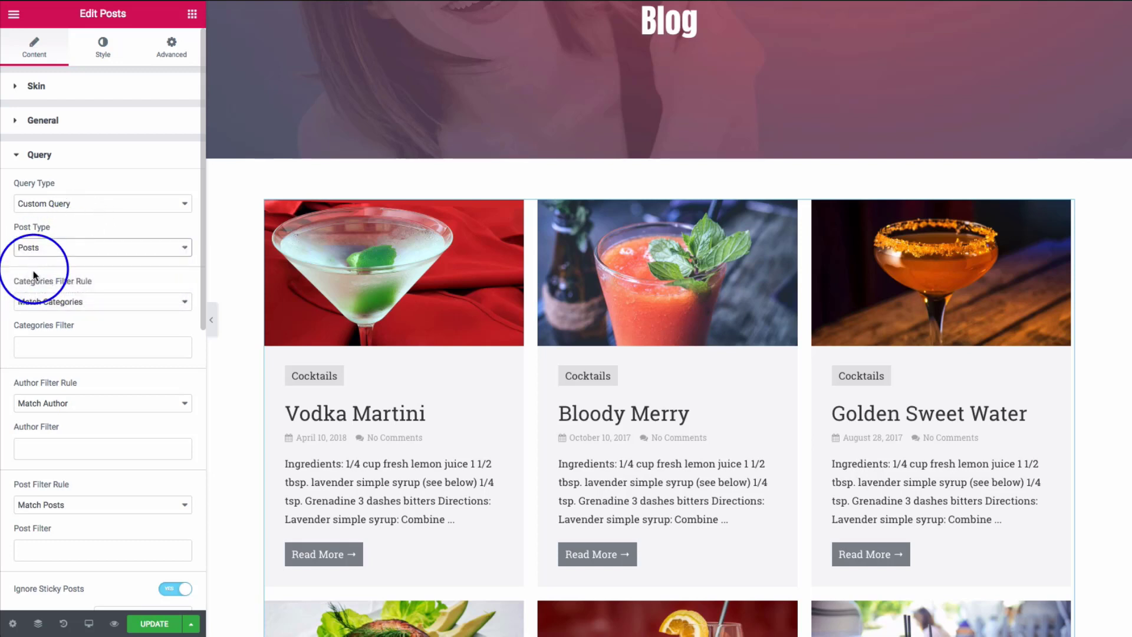
scroll(95, 274, "down", 2)
scroll(94, 274, "down", 1)
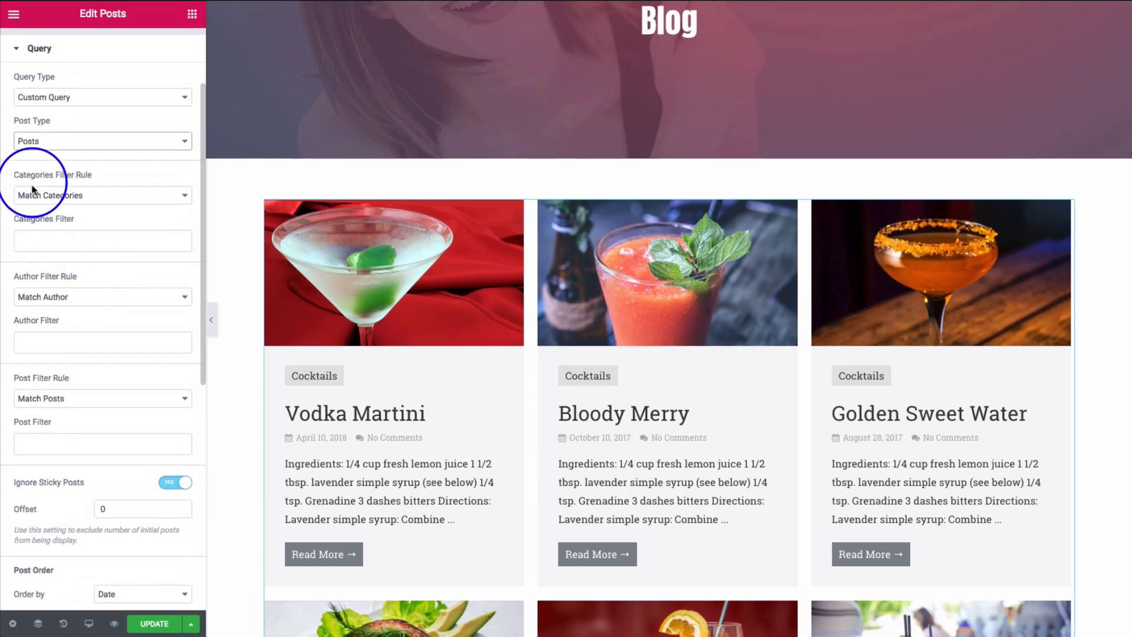
- Keep the categories, author and Match Posts filter rules unchanged
left_click(91, 201)
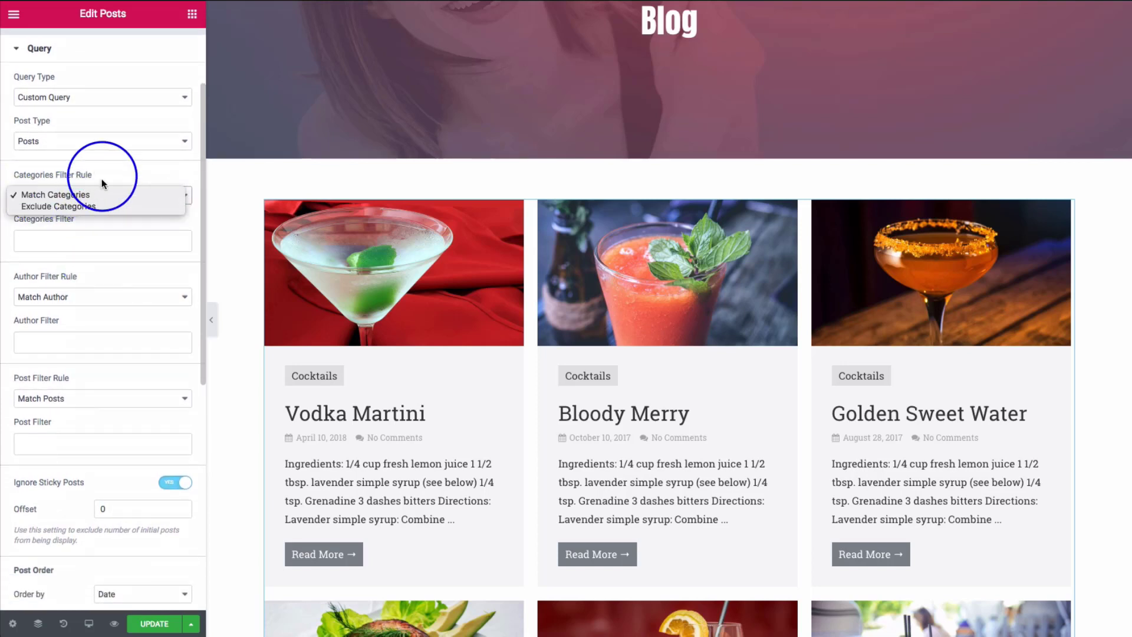
left_click(100, 190)
left_click(79, 297)
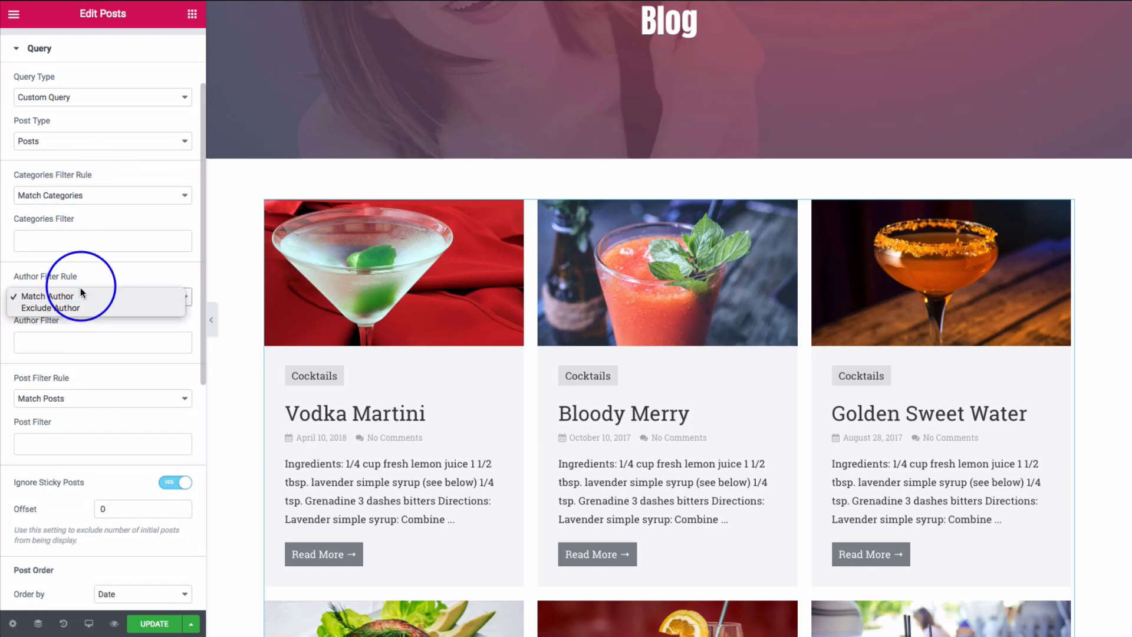
left_click(82, 292)
left_click(60, 399)
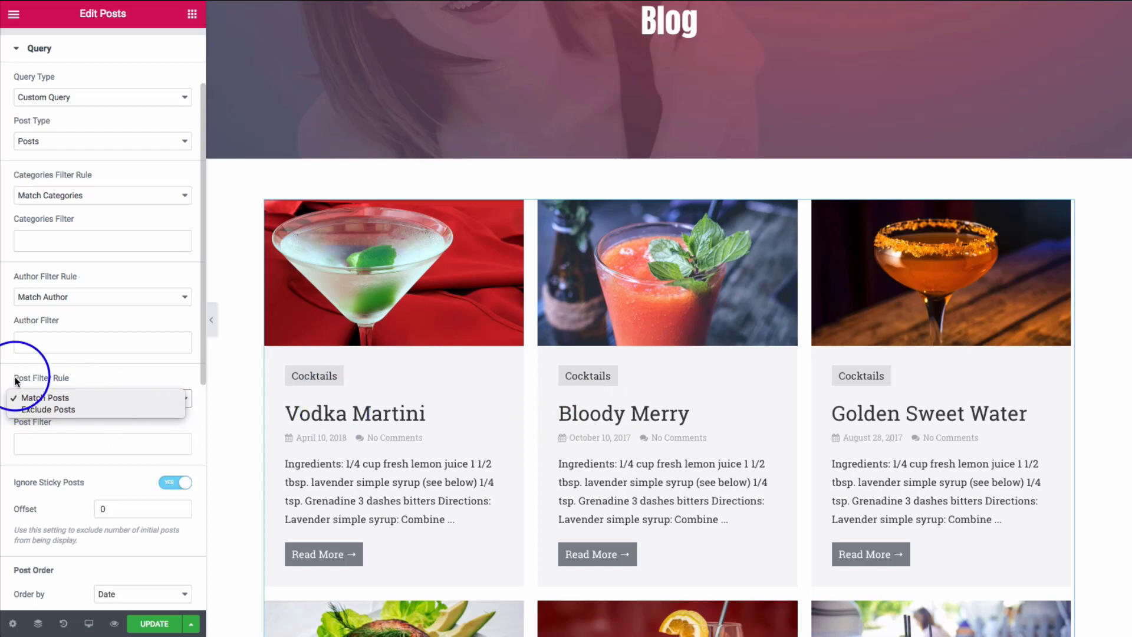
left_click(83, 373)
- Leave the post offset at 0
scroll(82, 373, "down", 3)
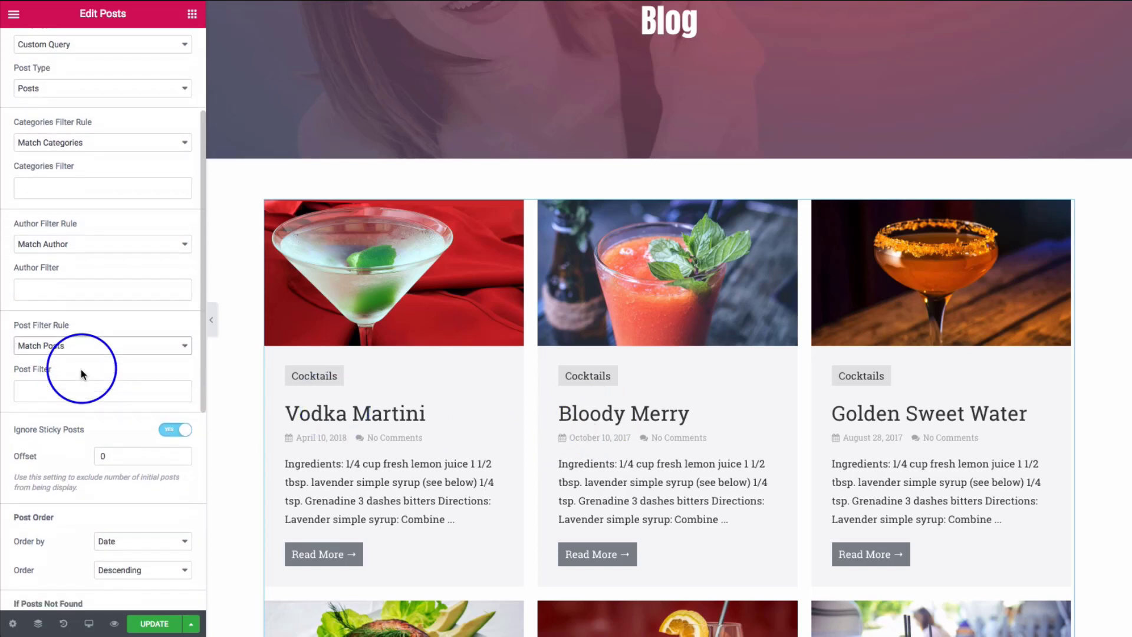
scroll(80, 369, "down", 5)
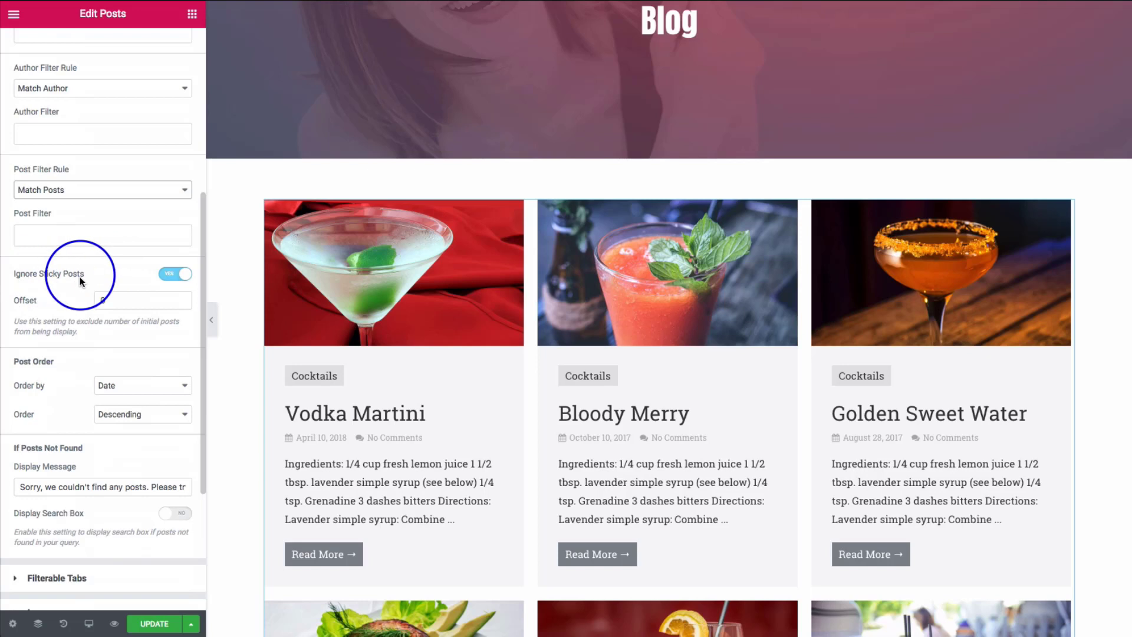
scroll(93, 274, "down", 1)
double_click(101, 257)
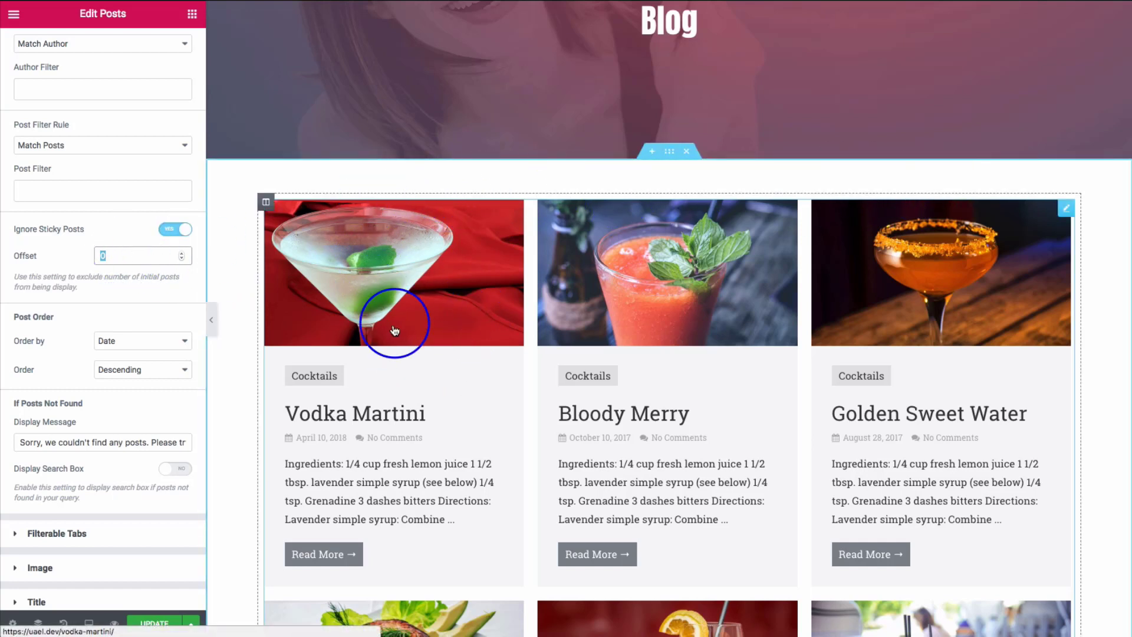
left_click(107, 306)
scroll(107, 303, "down", 1)
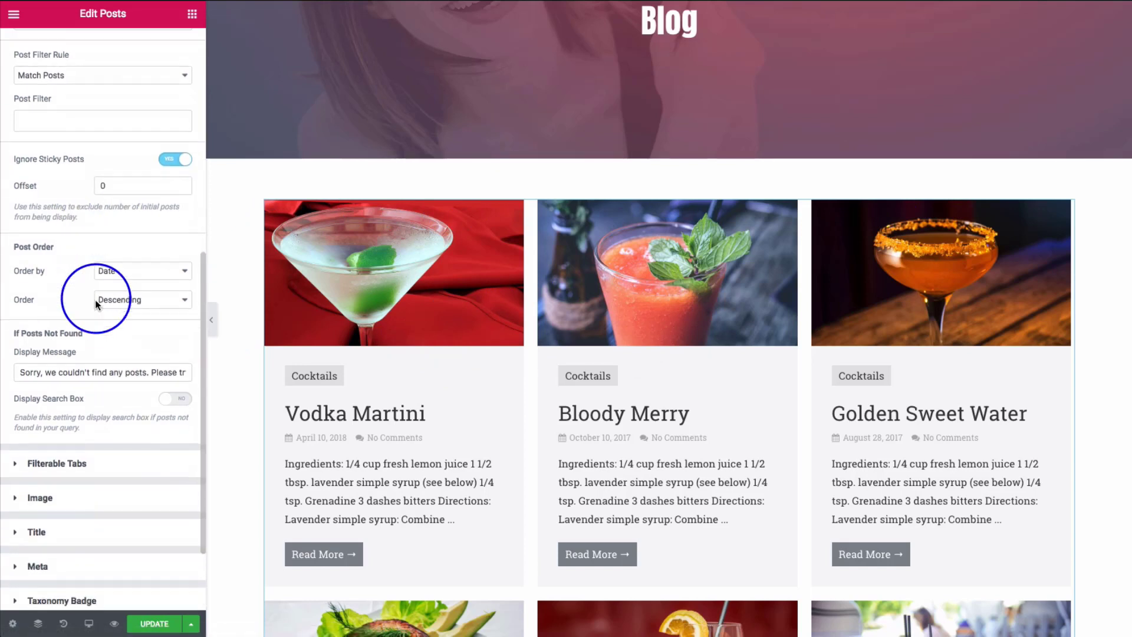
- Keep the posts sorted by date in descending order
left_click(107, 276)
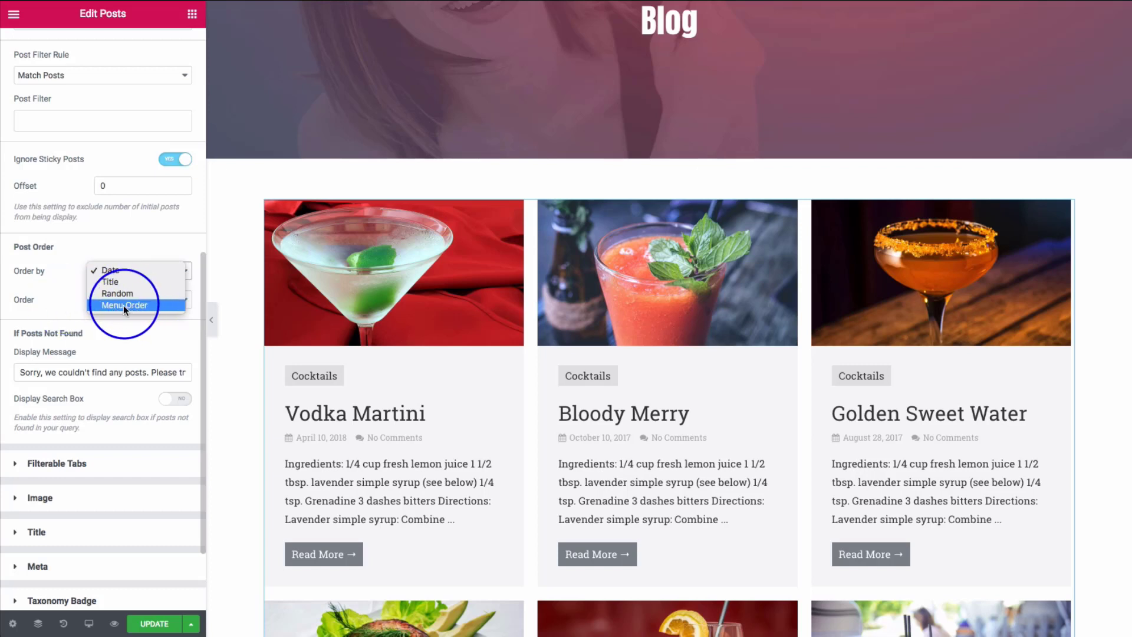
left_click(55, 300)
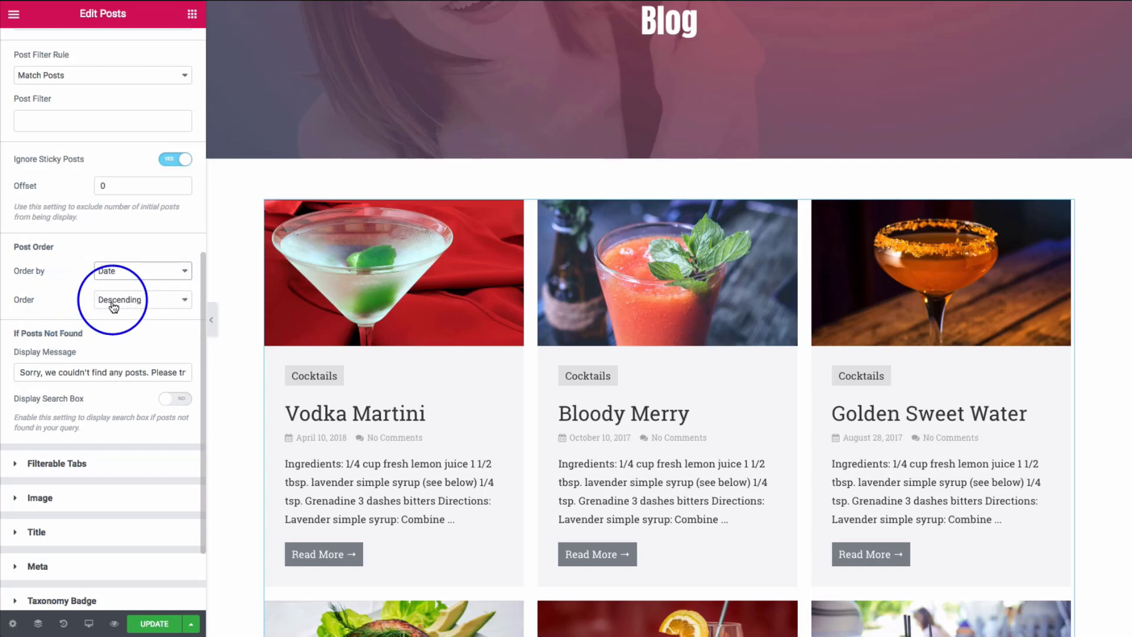
left_click(114, 305)
left_click(81, 302)
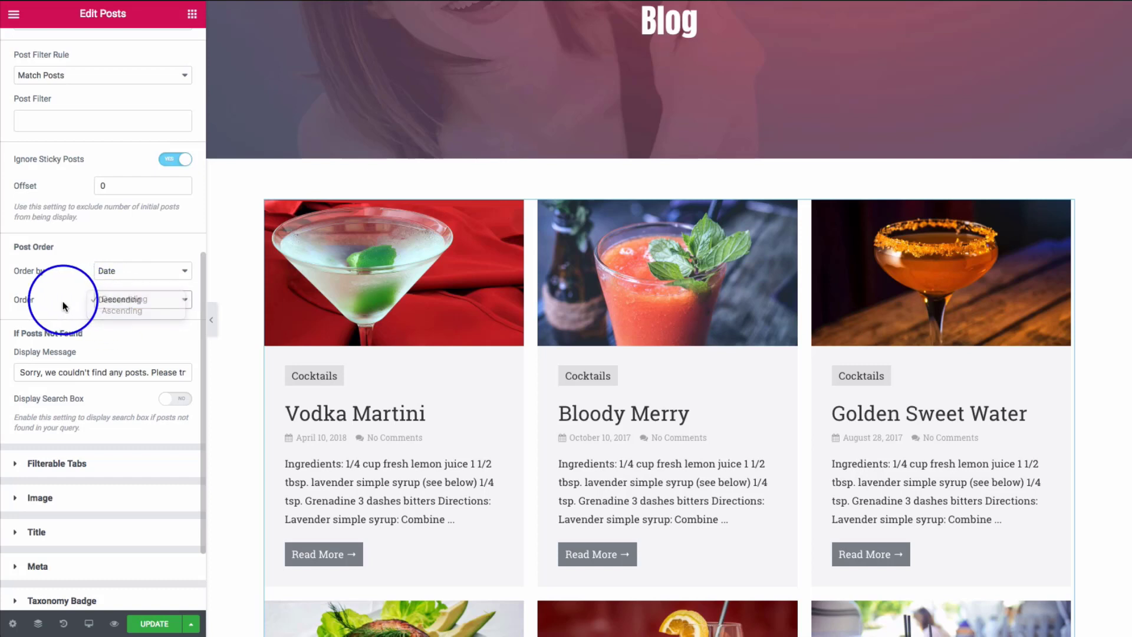
scroll(67, 300, "down", 1)
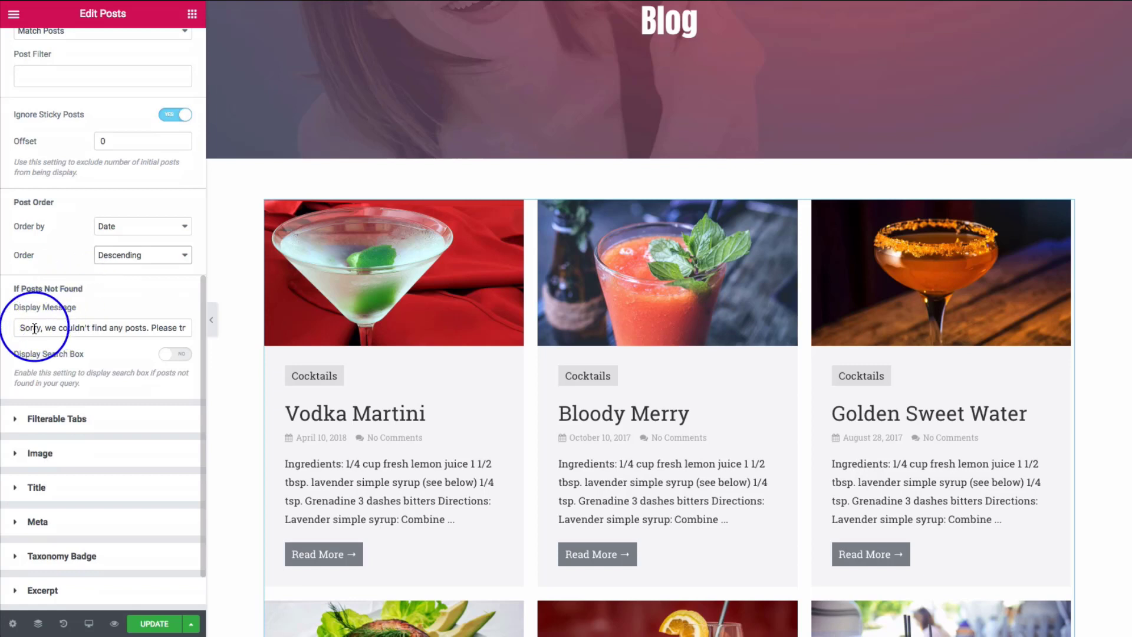
- Toggle Display Search Box on and back off, then expand Filterable Tabs settings
left_click_drag(20, 329, 207, 331)
left_click(115, 349)
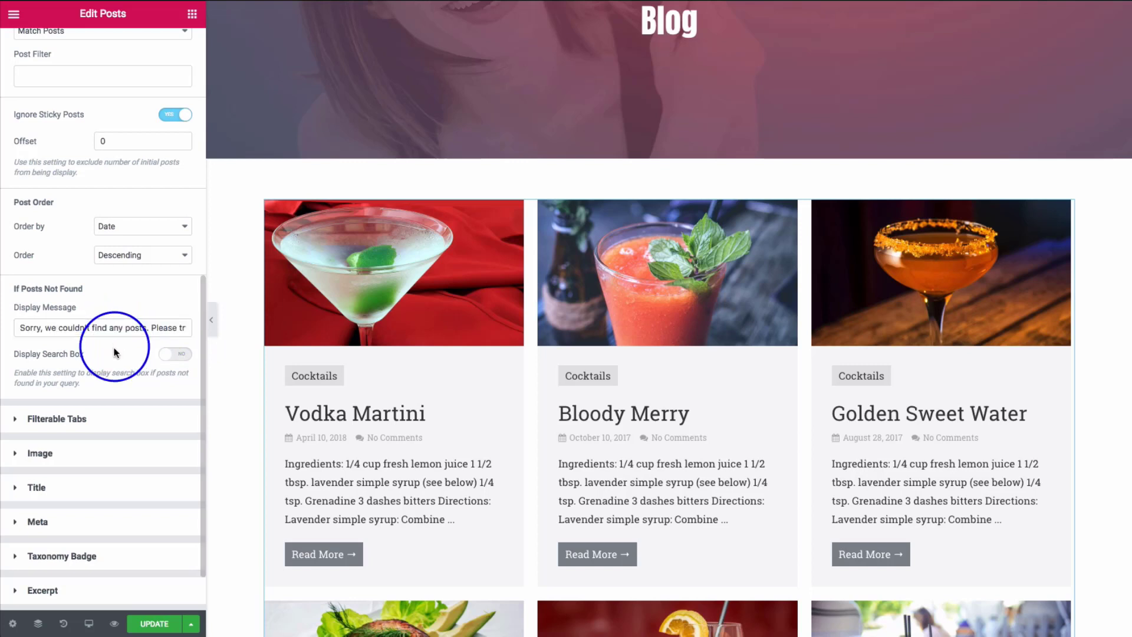
left_click(172, 356)
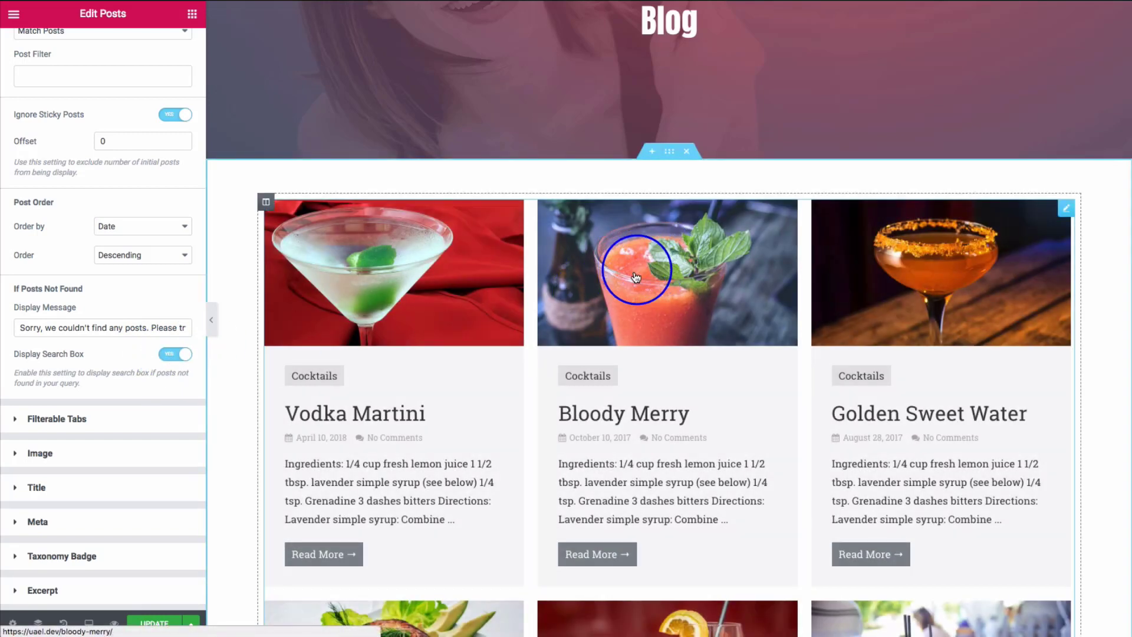
left_click(171, 355)
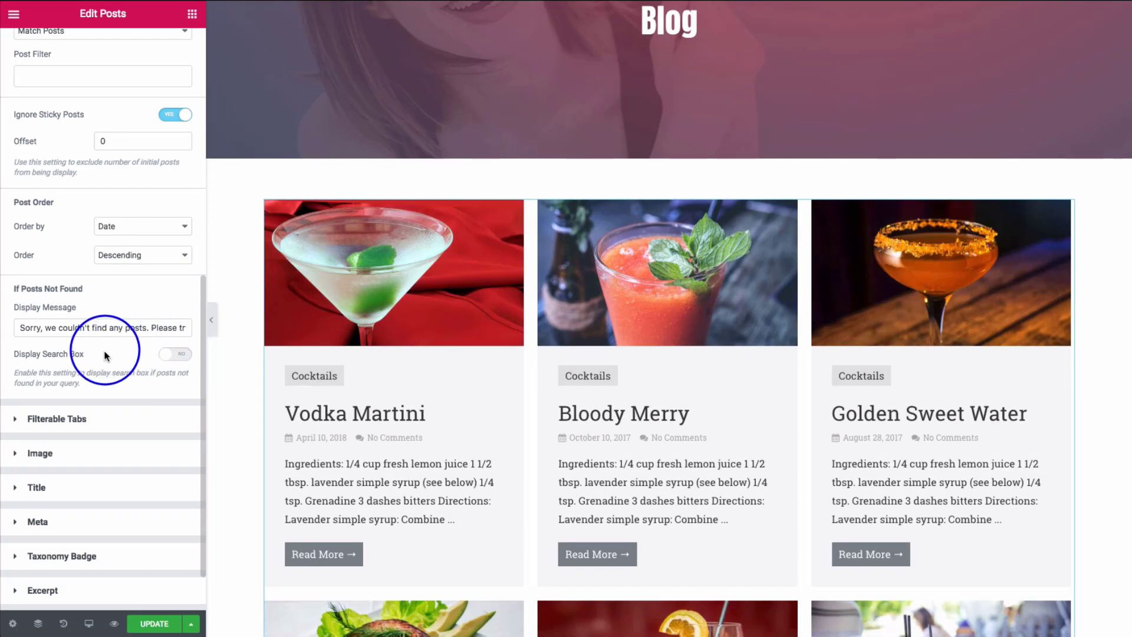
scroll(112, 353, "down", 1)
left_click(104, 356)
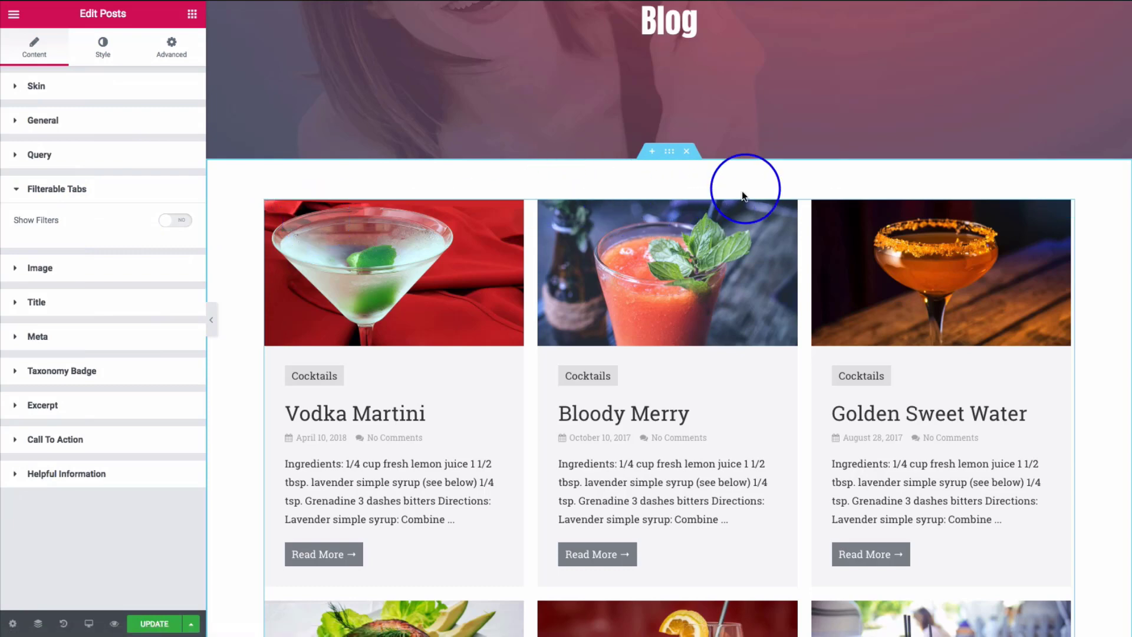
- Turn on Show Filters by Categories, leaving the filter tabs left-aligned
left_click(175, 221)
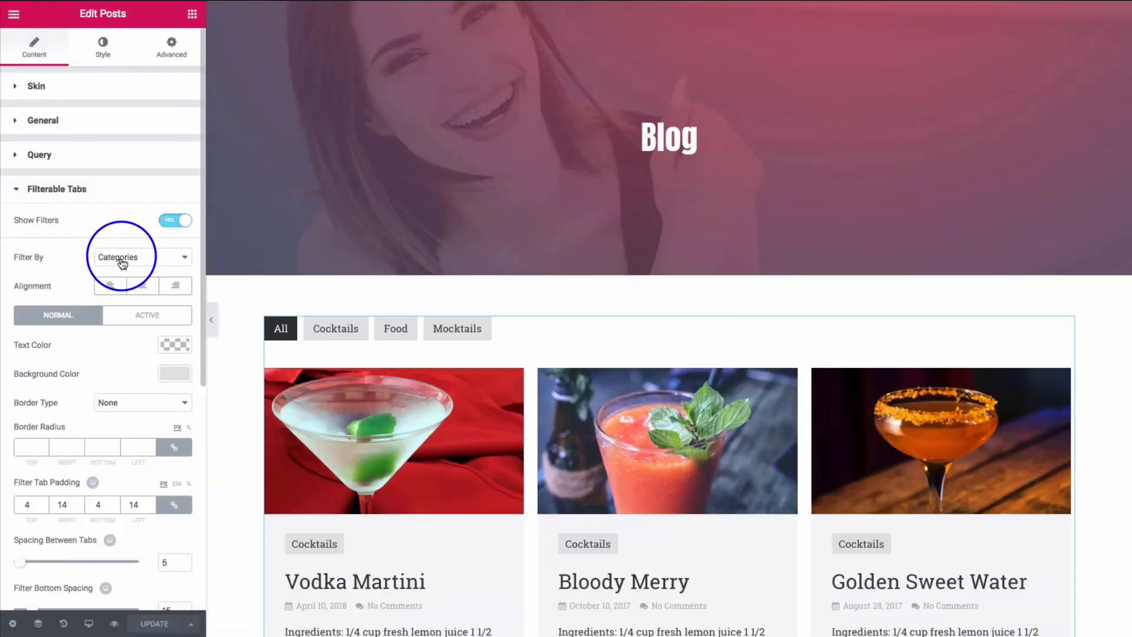
left_click(120, 257)
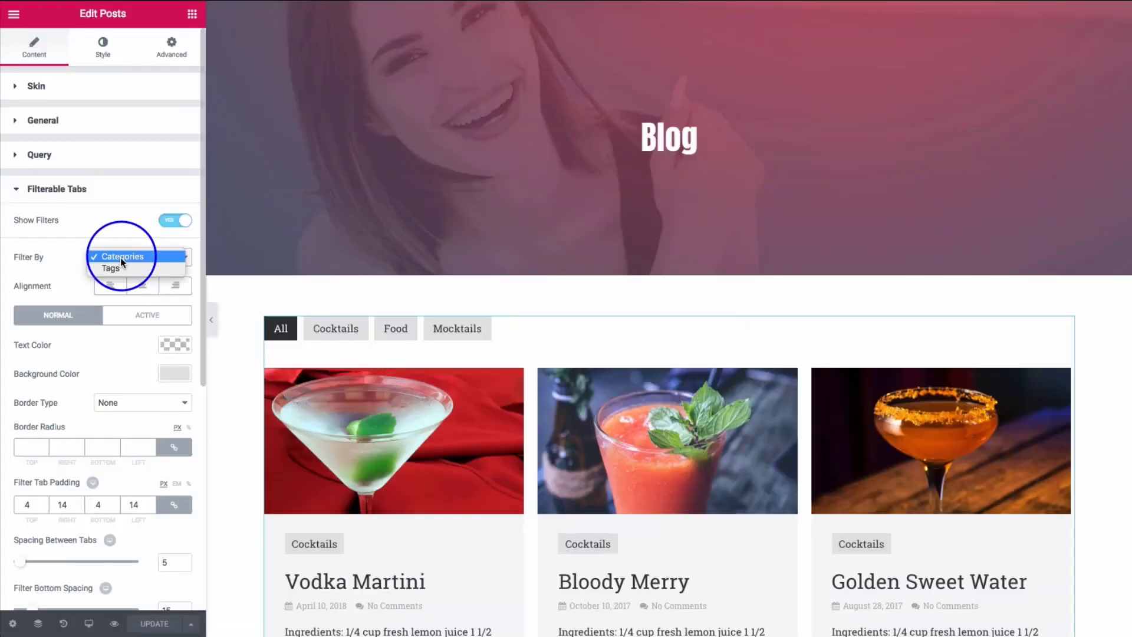
left_click(66, 276)
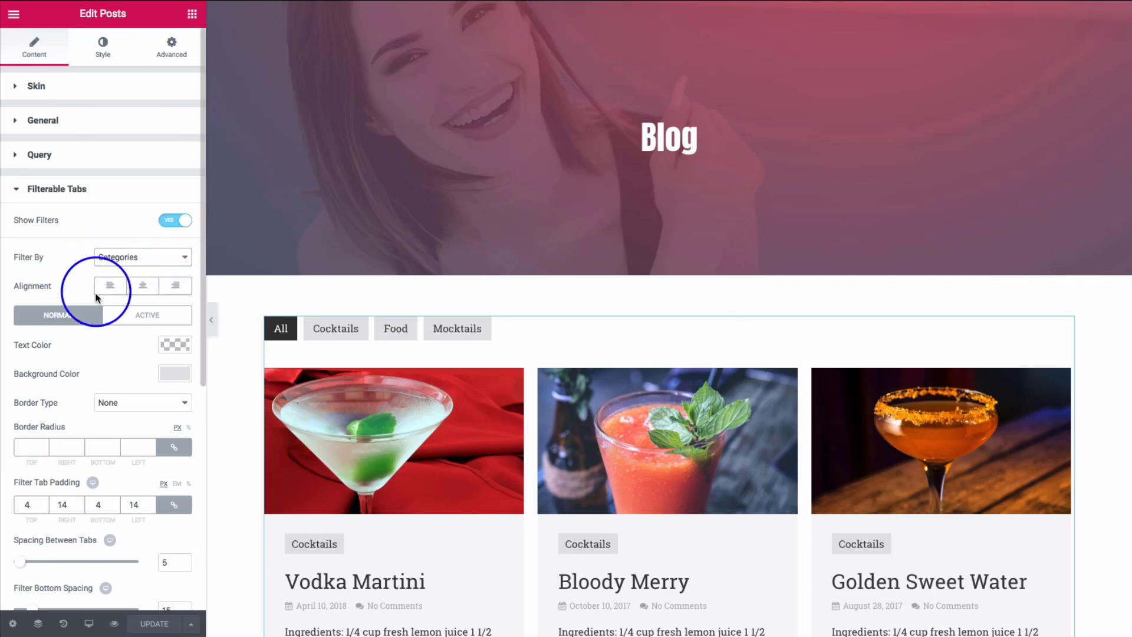
left_click(151, 294)
left_click(175, 285)
left_click(175, 285)
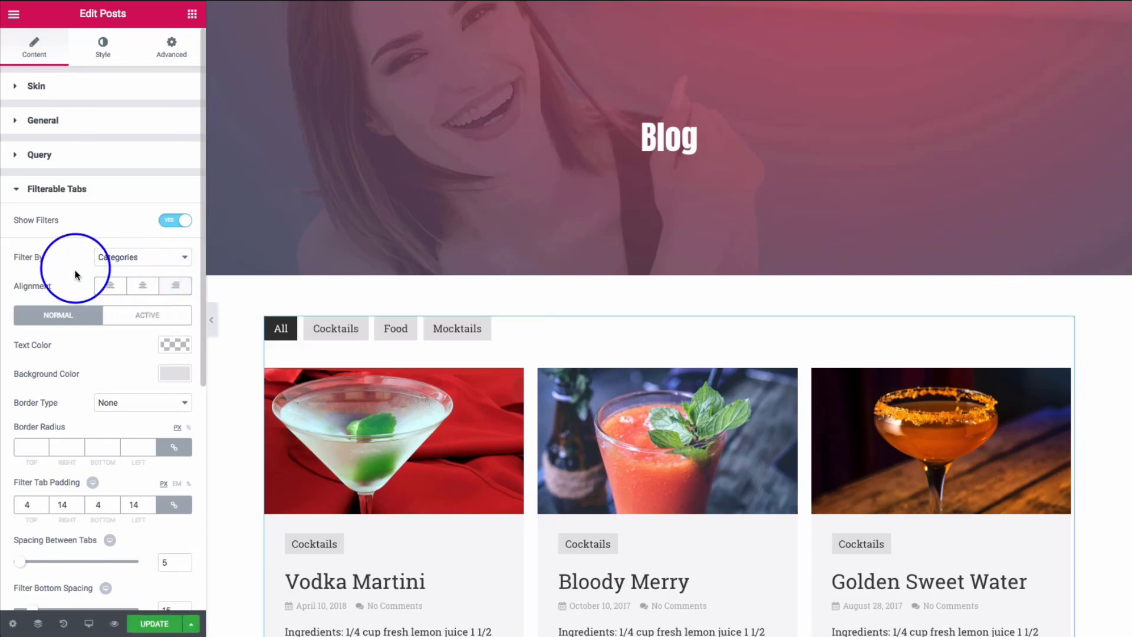
- Unlink Filter Tab Padding and set it to 10 top/bottom and 40 left/right
scroll(75, 275, "down", 2)
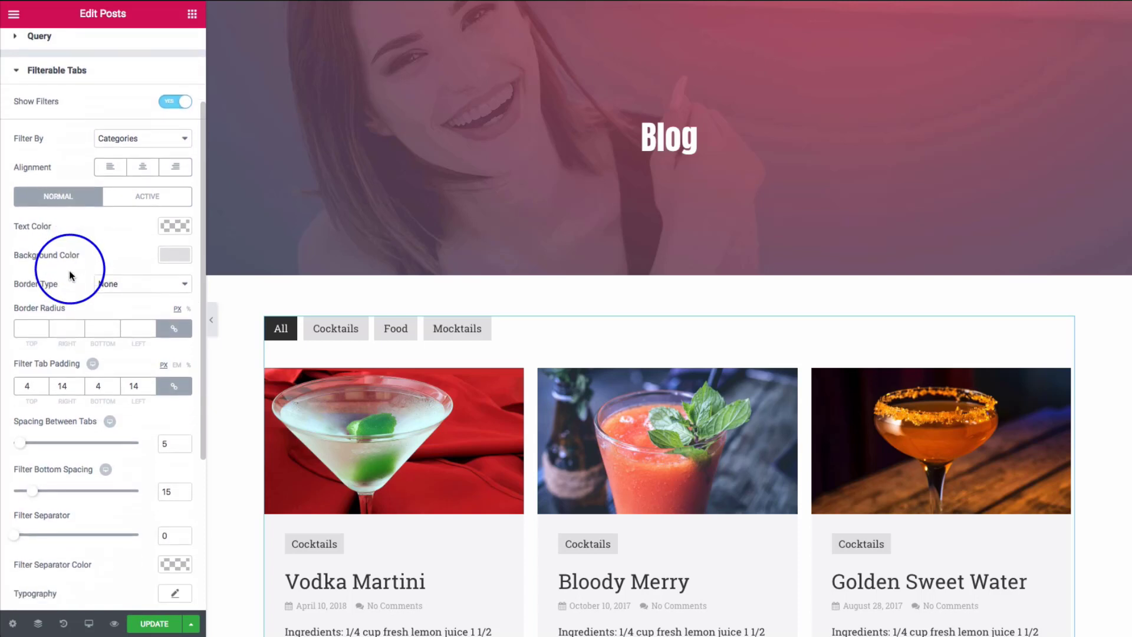
scroll(70, 275, "down", 1)
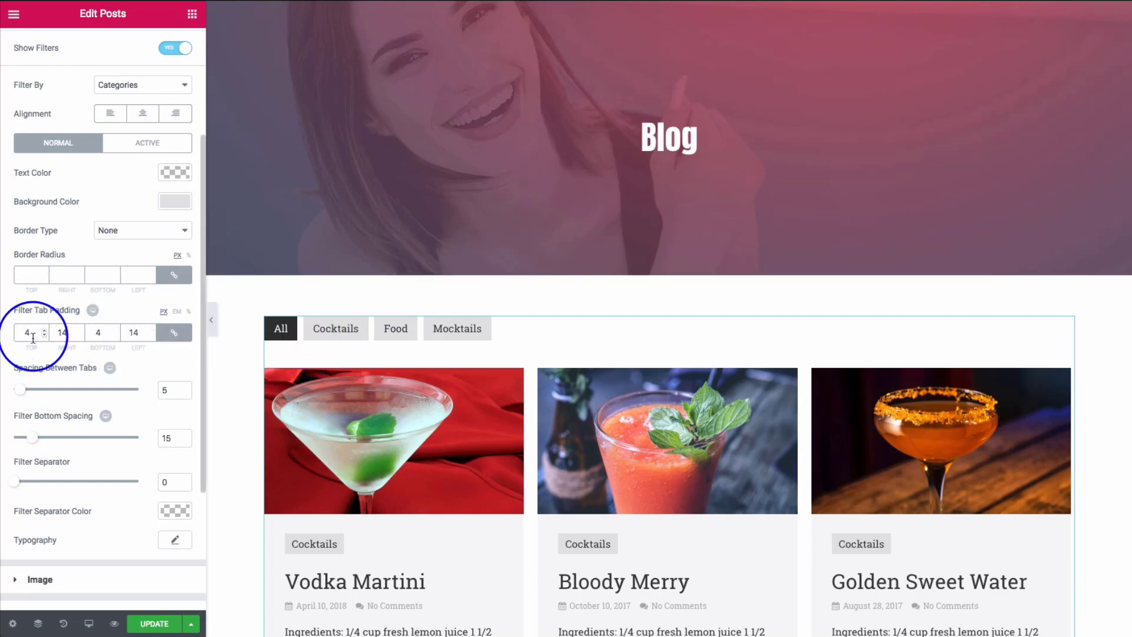
type("10")
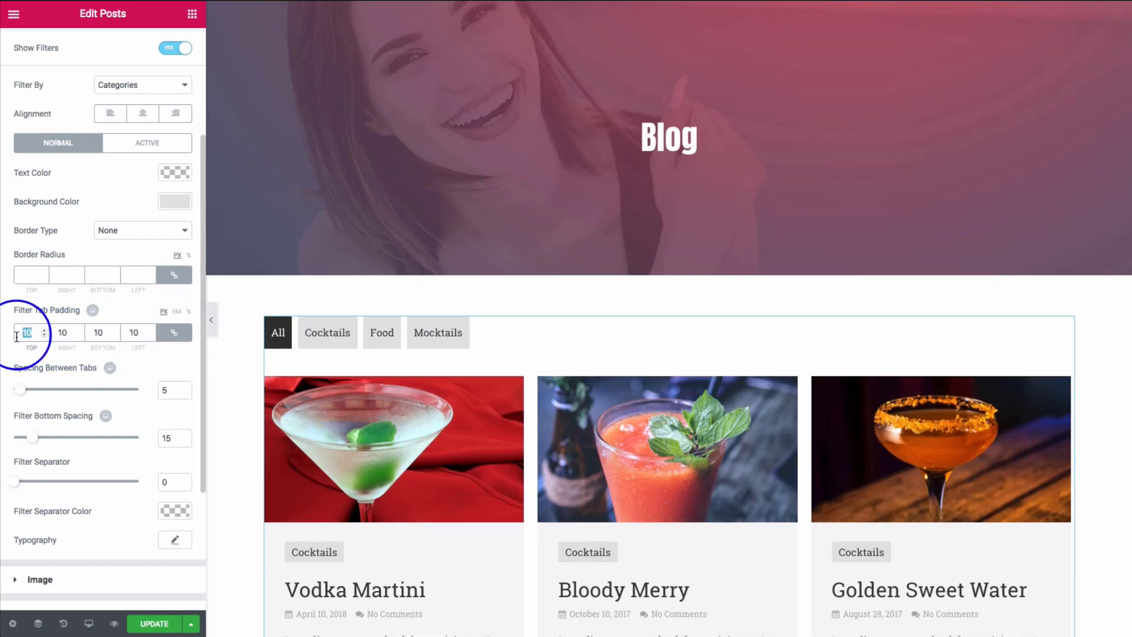
type("20")
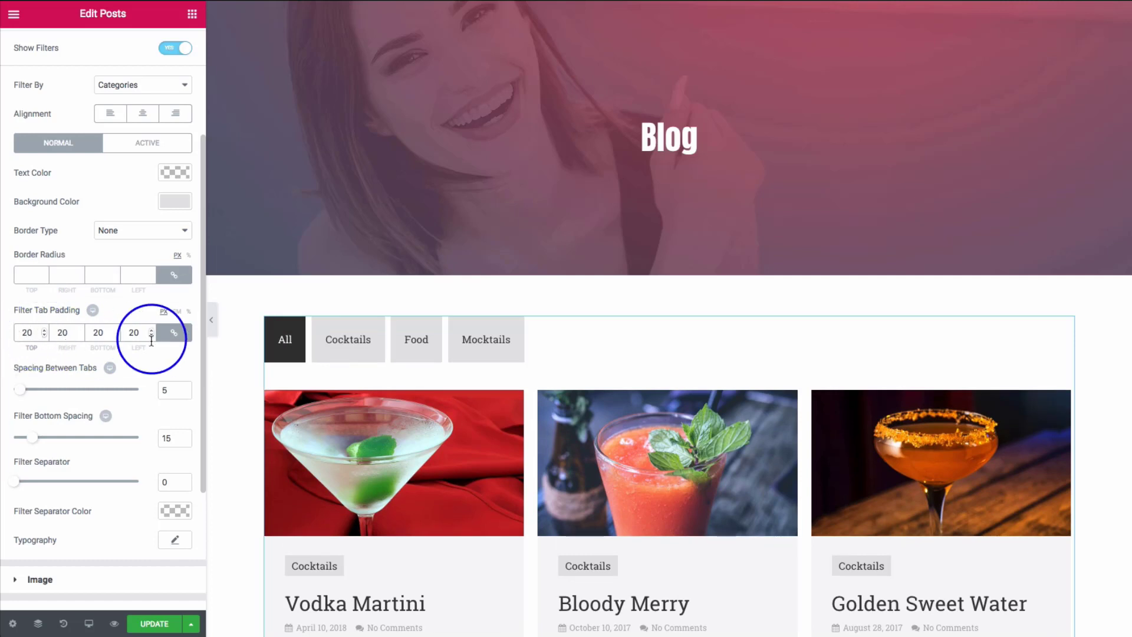
left_click(174, 332)
double_click(64, 333)
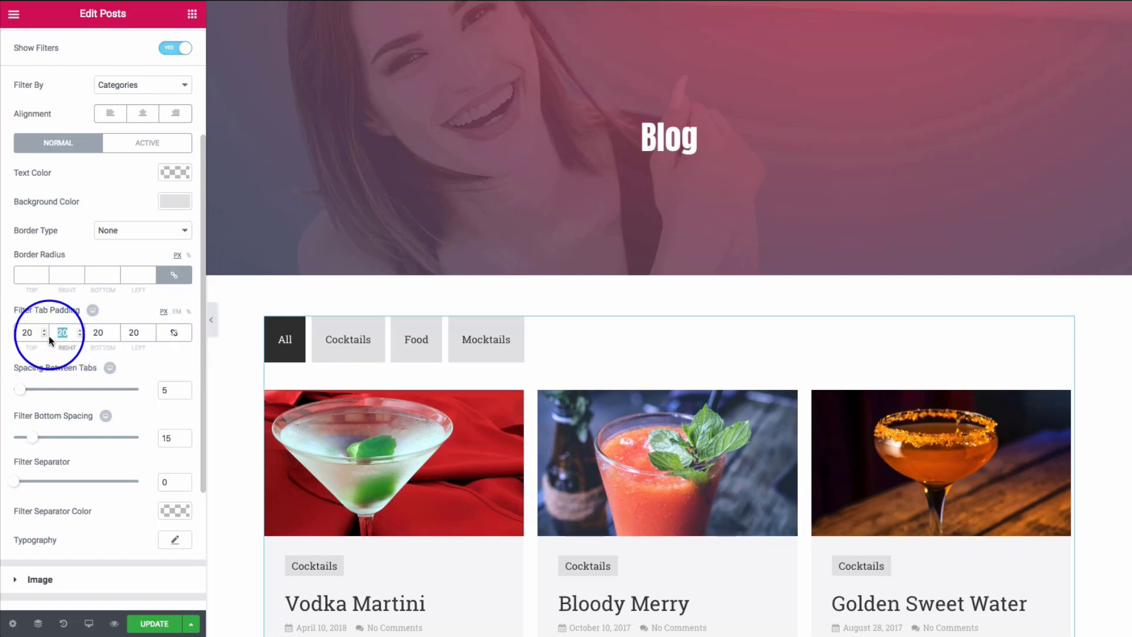
type("40")
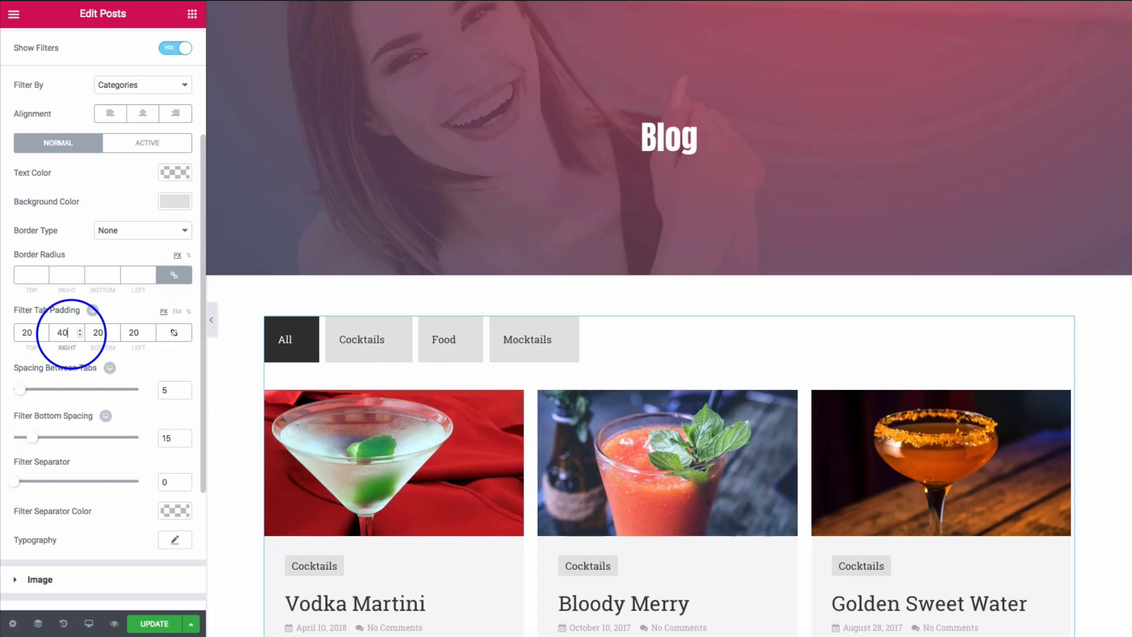
double_click(134, 334)
type("40")
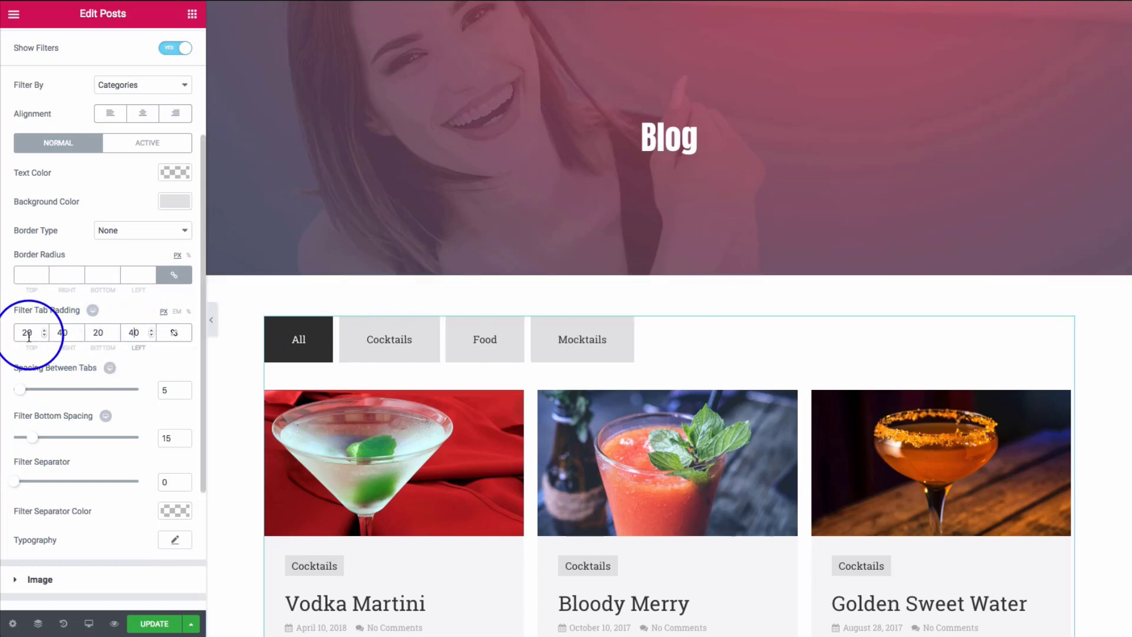
double_click(27, 333)
type("10")
double_click(96, 333)
type("10")
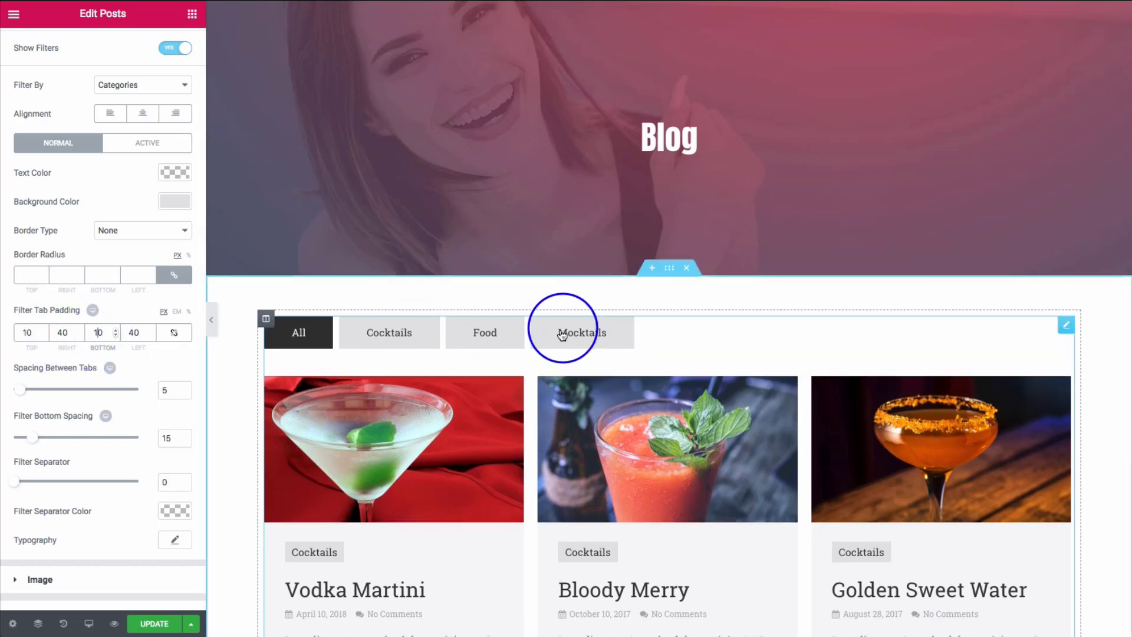
scroll(98, 321, "down", 1)
- Set Spacing Between Tabs and Filter Bottom Spacing to 7
scroll(95, 321, "down", 1)
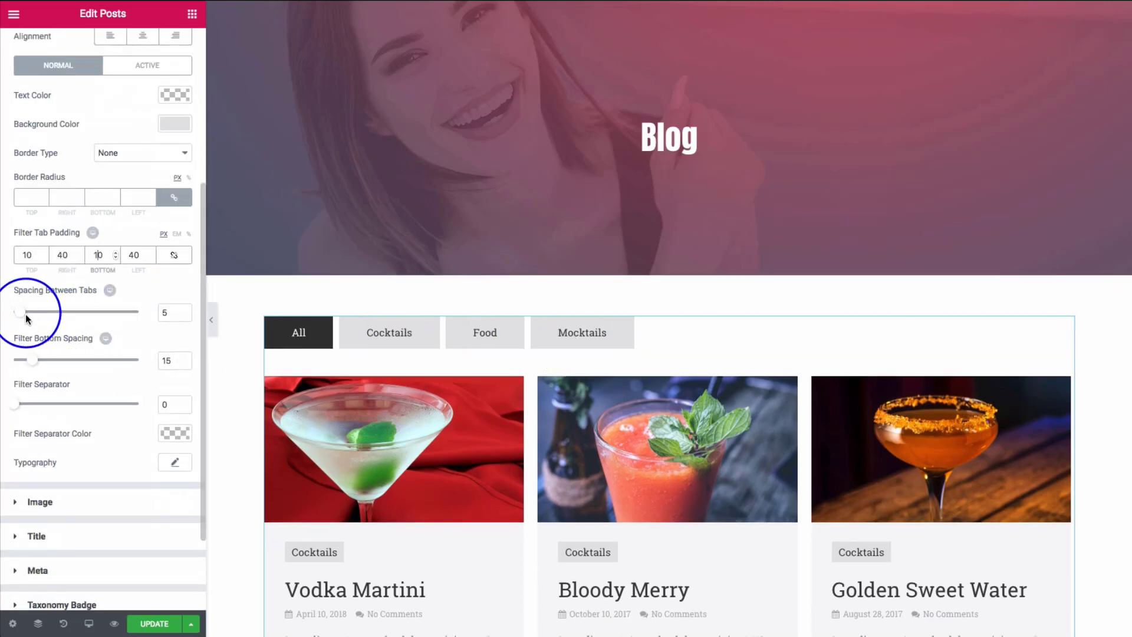
mouse_move(24, 319)
left_mouse_down()
mouse_move(64, 319)
mouse_move(21, 317)
left_mouse_up()
mouse_move(33, 359)
left_mouse_down()
mouse_move(45, 361)
mouse_move(19, 366)
mouse_move(62, 368)
mouse_move(21, 370)
left_mouse_up()
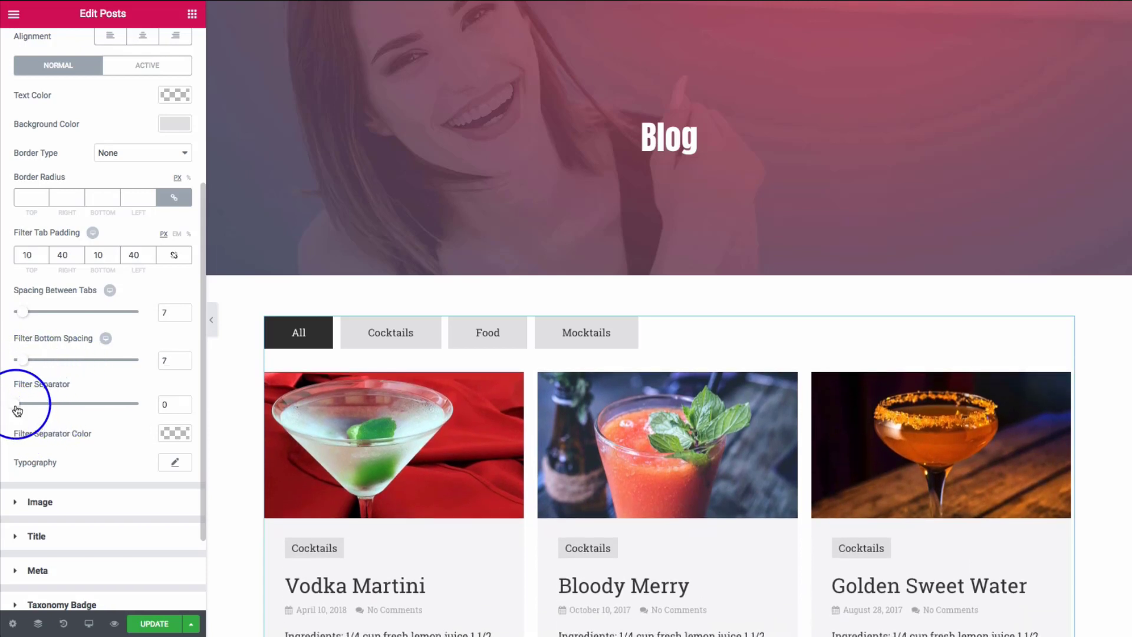
mouse_move(17, 411)
left_mouse_down()
mouse_move(93, 412)
mouse_move(15, 409)
left_mouse_up()
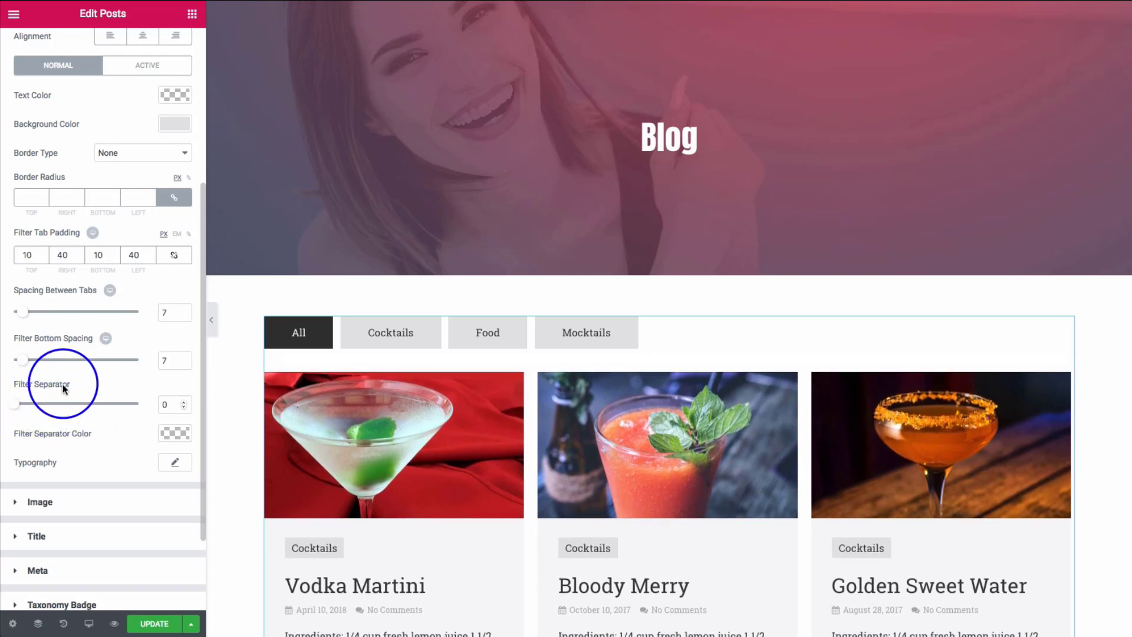
- Set the filter tab typography size to 15 px
scroll(64, 386, "down", 1)
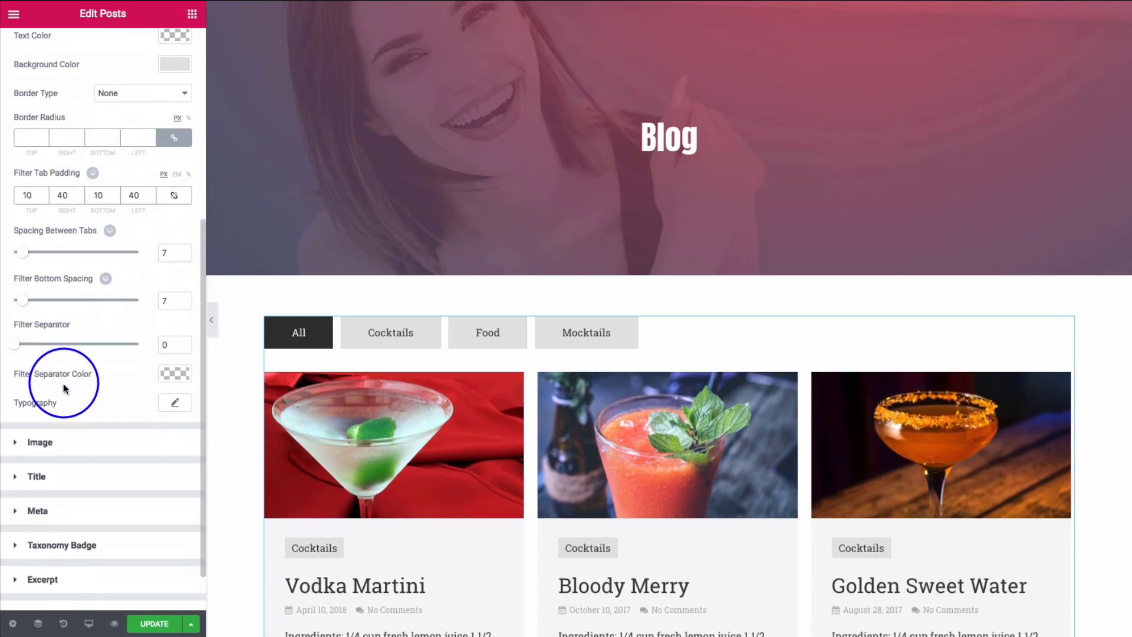
left_click(172, 403)
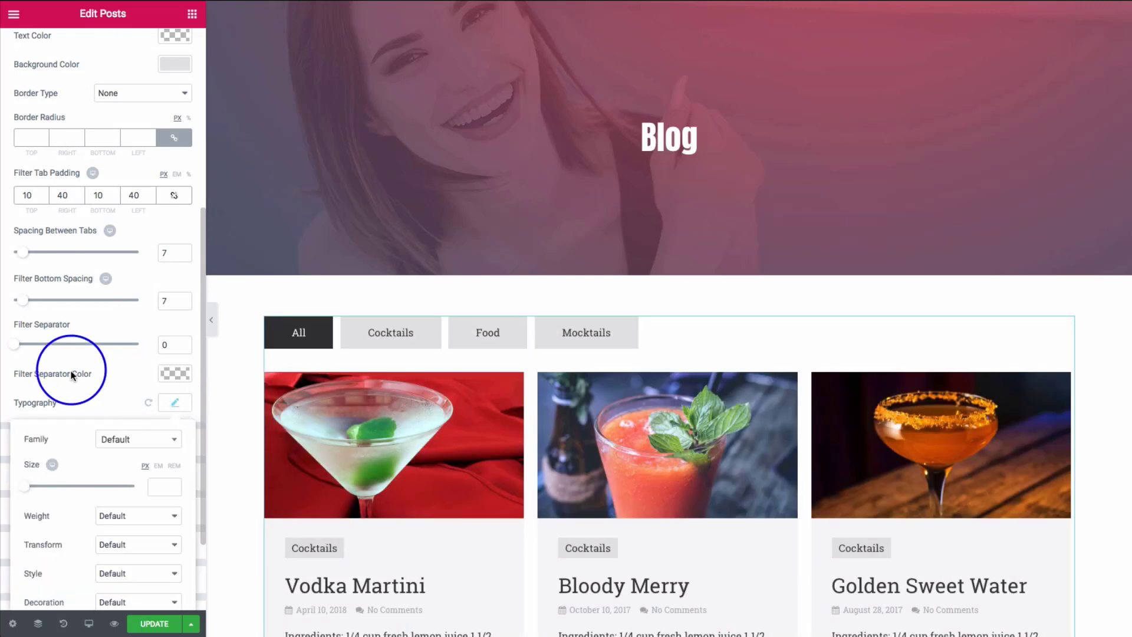
scroll(71, 375, "down", 2)
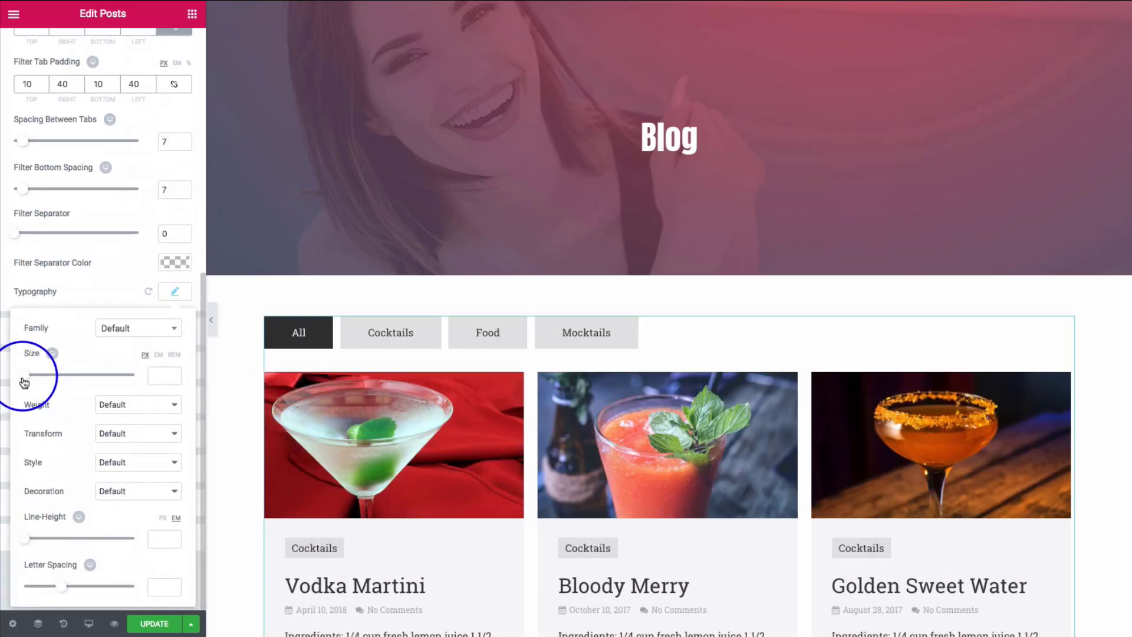
left_click_drag(25, 383, 34, 383)
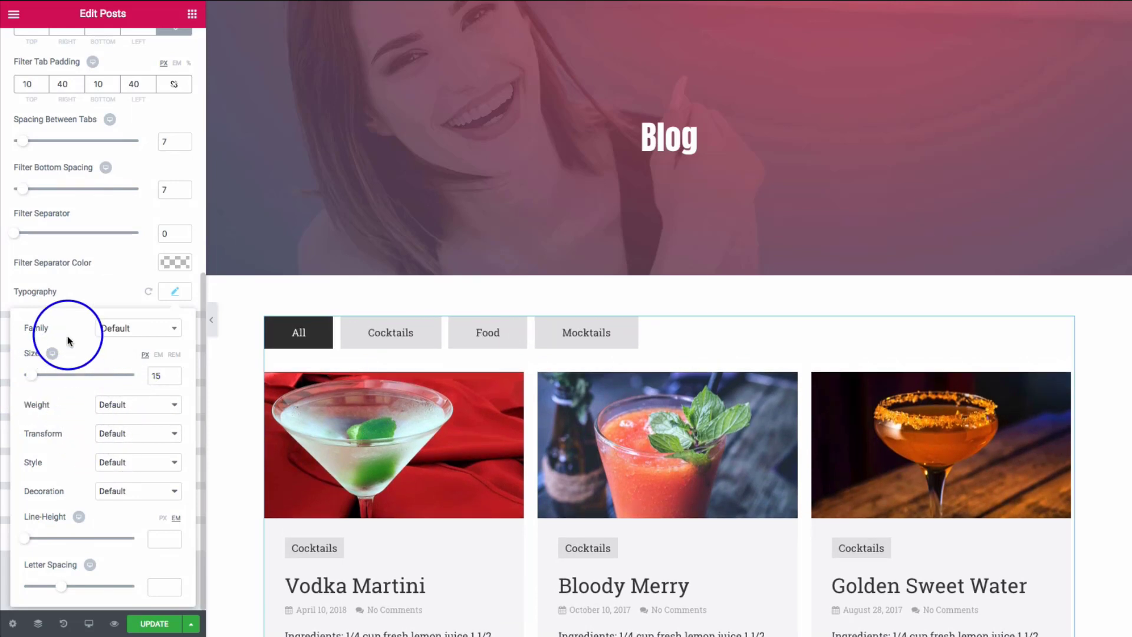
left_click(175, 293)
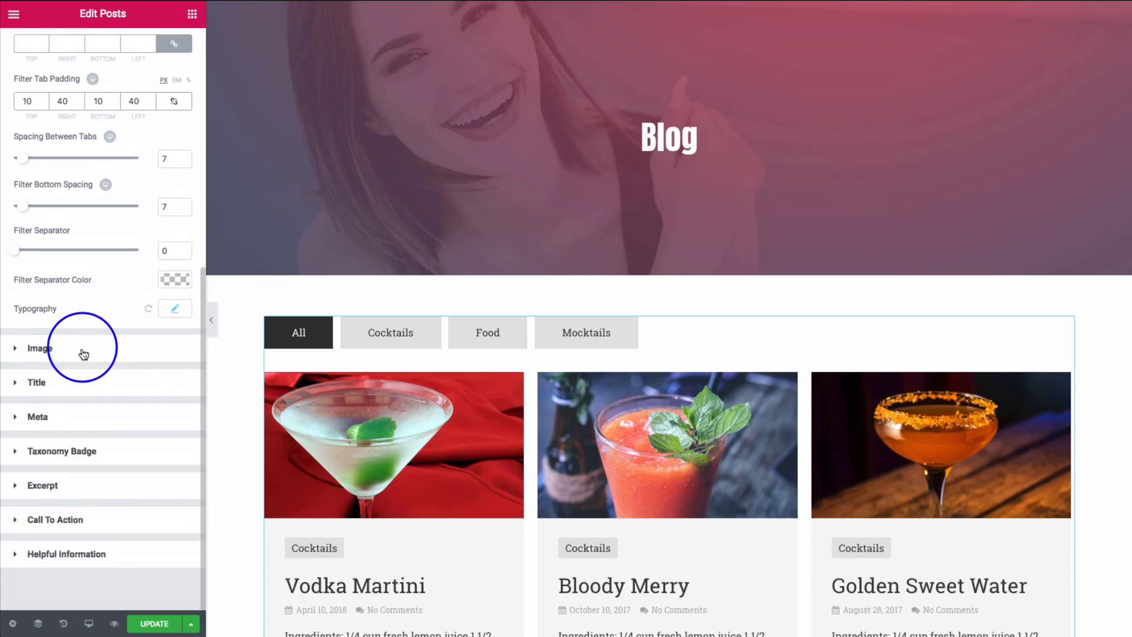
left_click(83, 353)
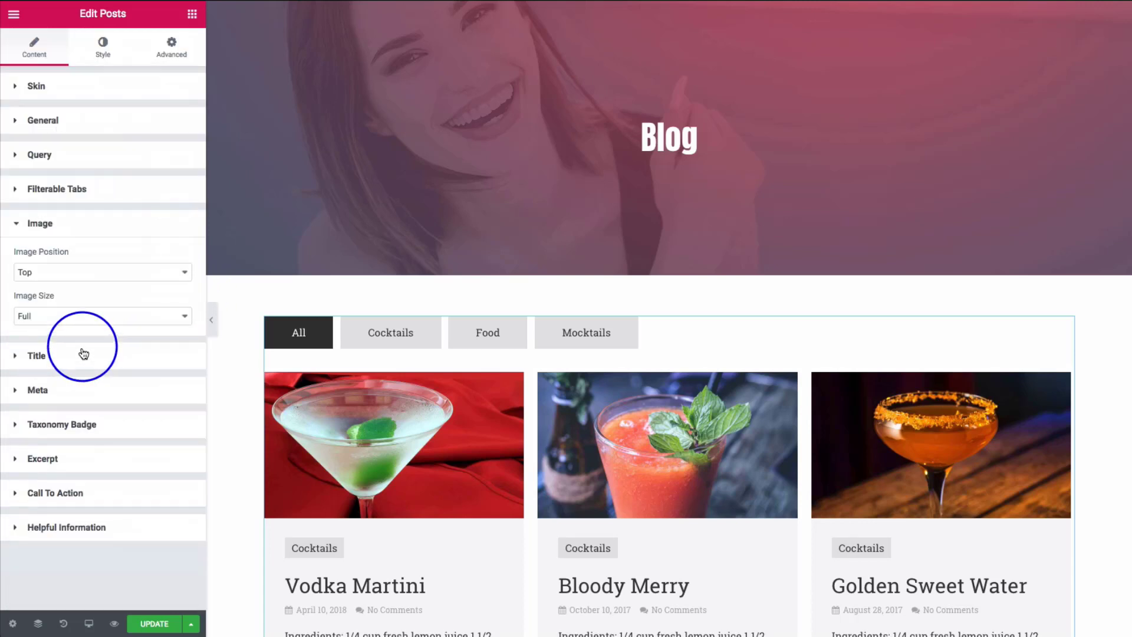
- Switch the Posts skin to Event, then Card, then Creative Feed, finishing on News
left_click(90, 95)
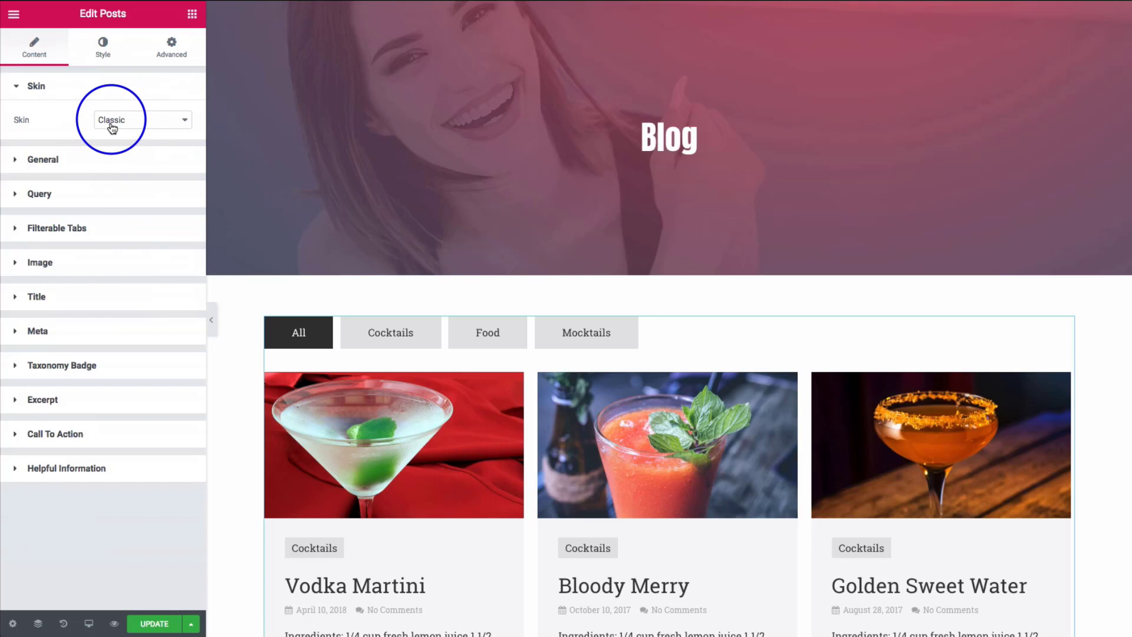
left_click(114, 126)
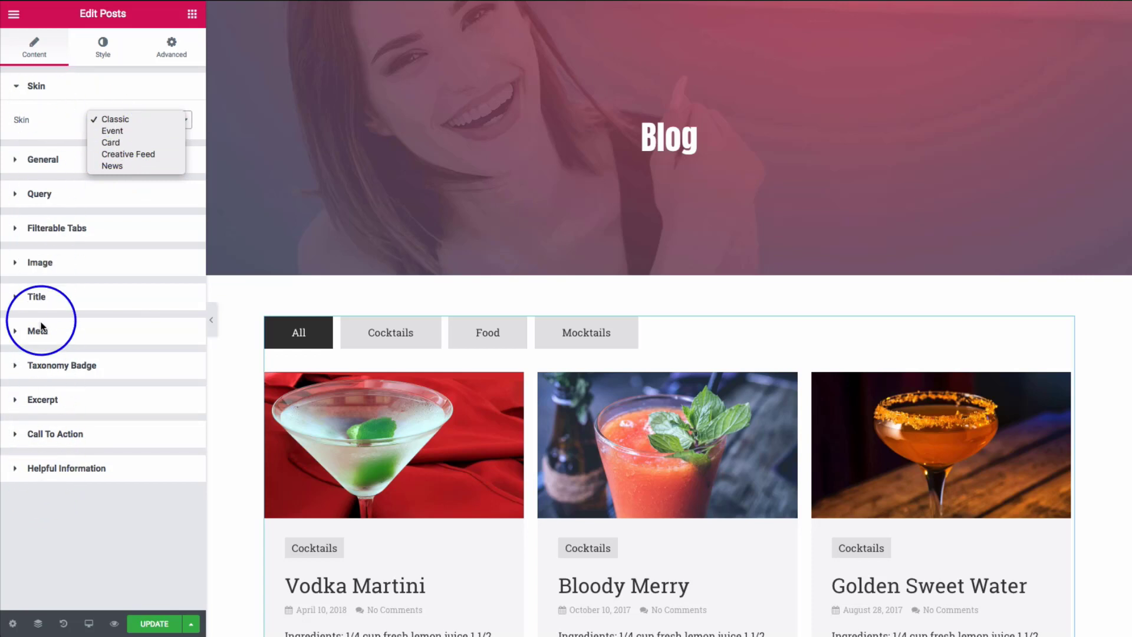
left_click(113, 131)
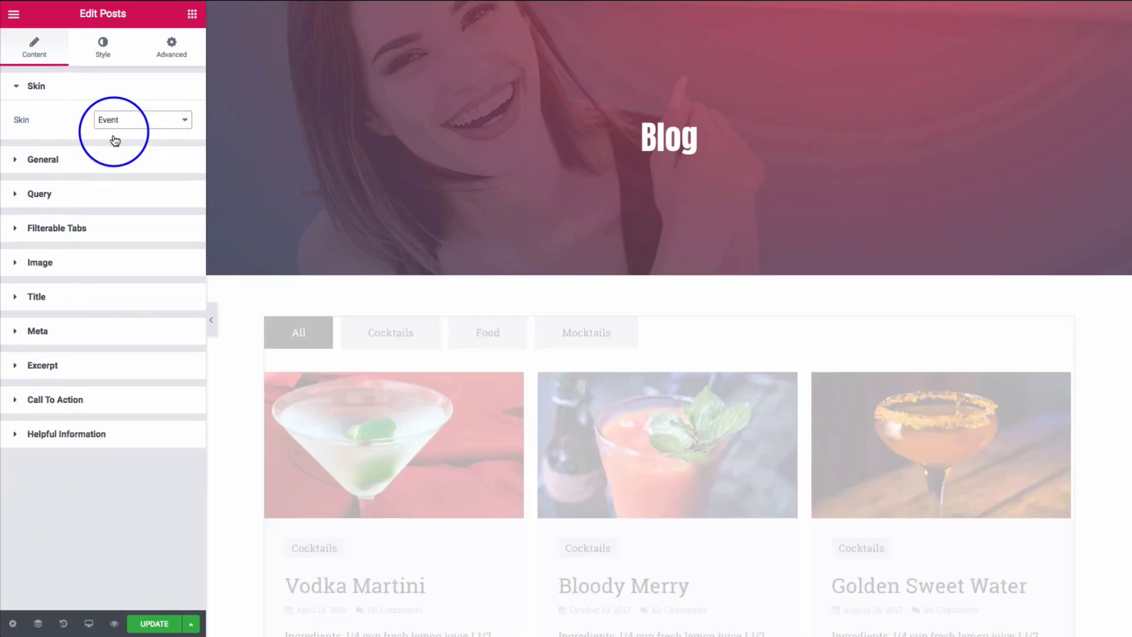
left_click(114, 121)
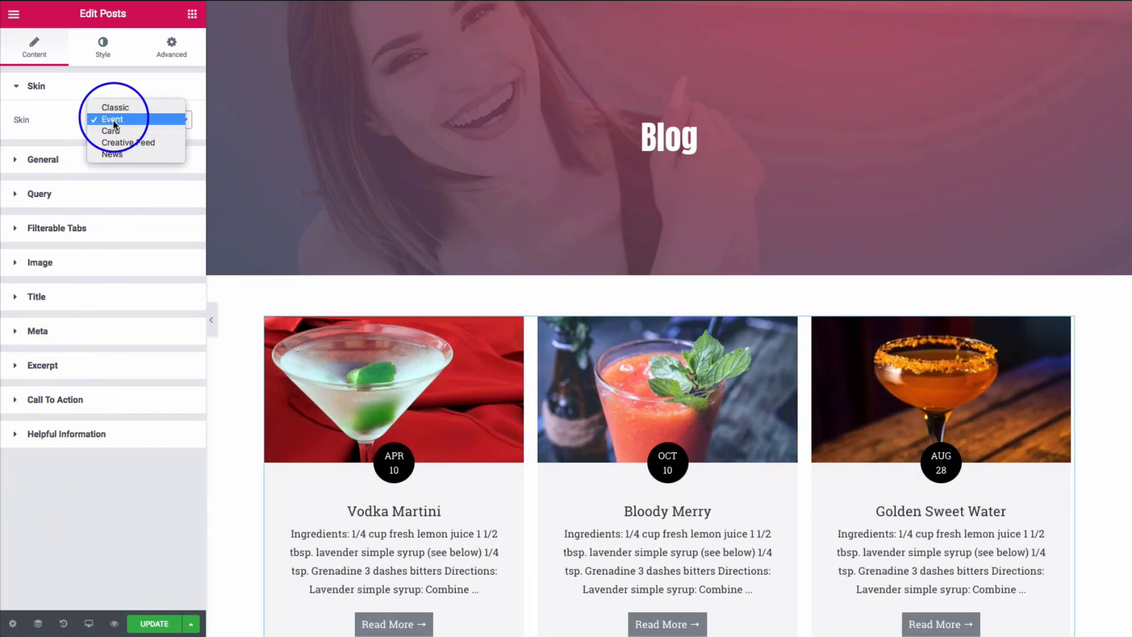
left_click(114, 133)
left_click(119, 132)
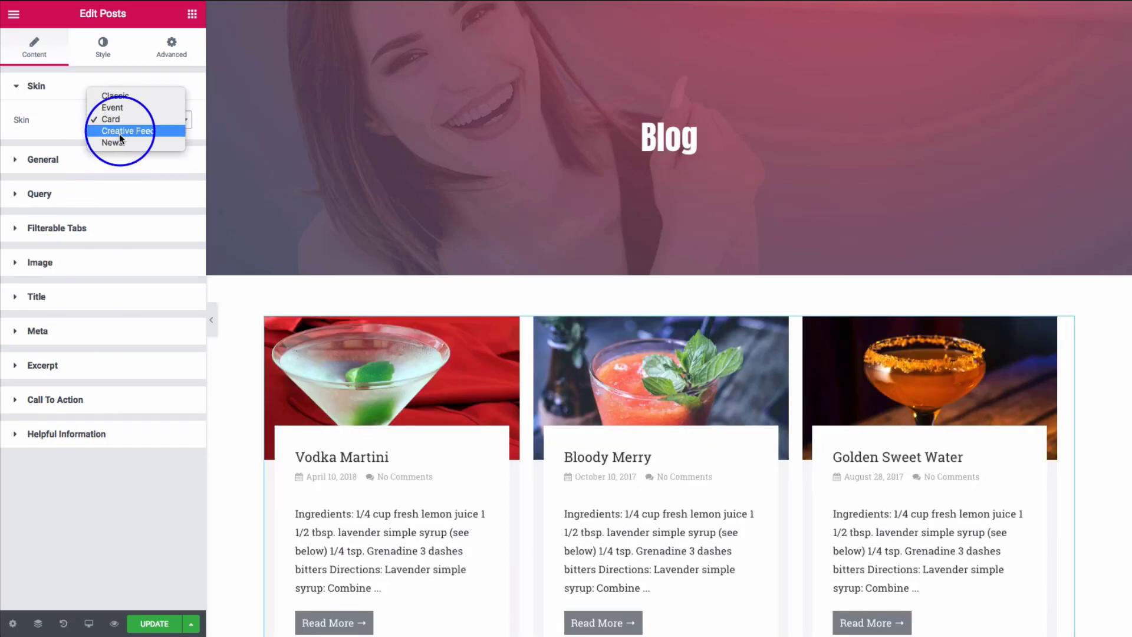
left_click(119, 132)
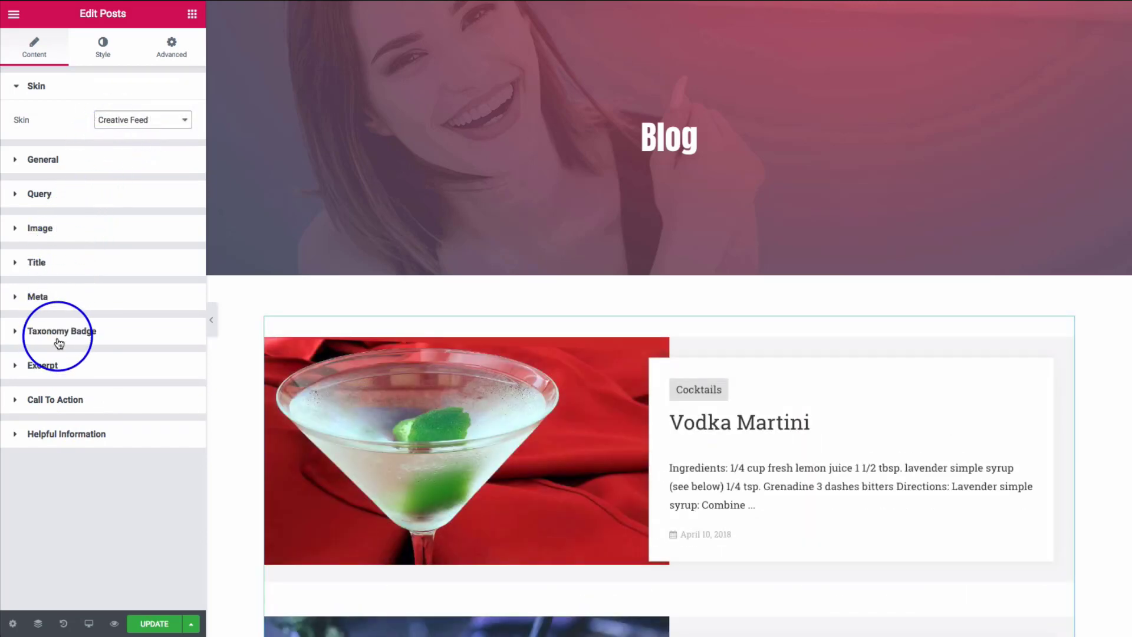
left_click(112, 124)
left_click(111, 132)
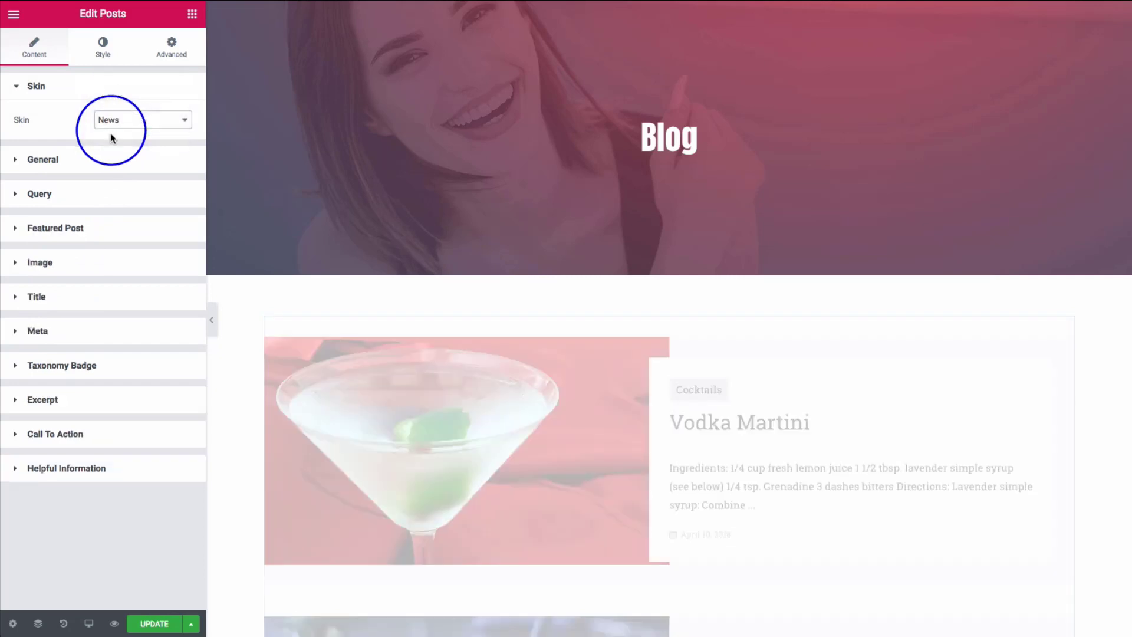
left_click(114, 119)
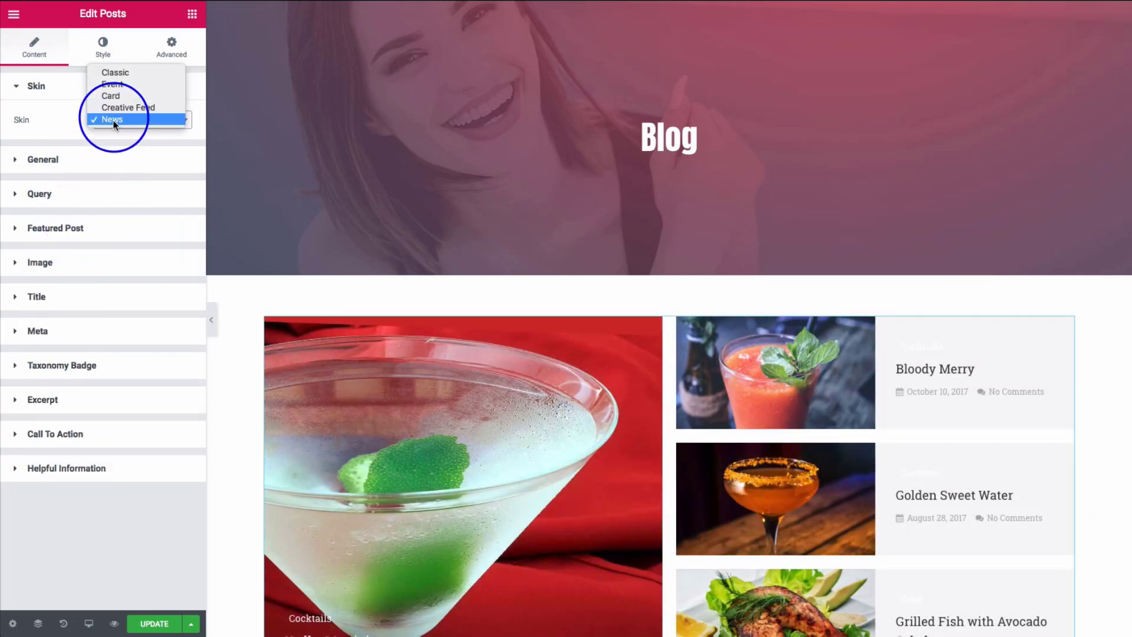
- Return the skin to Classic with the image position set to Background at Full size
left_click(114, 73)
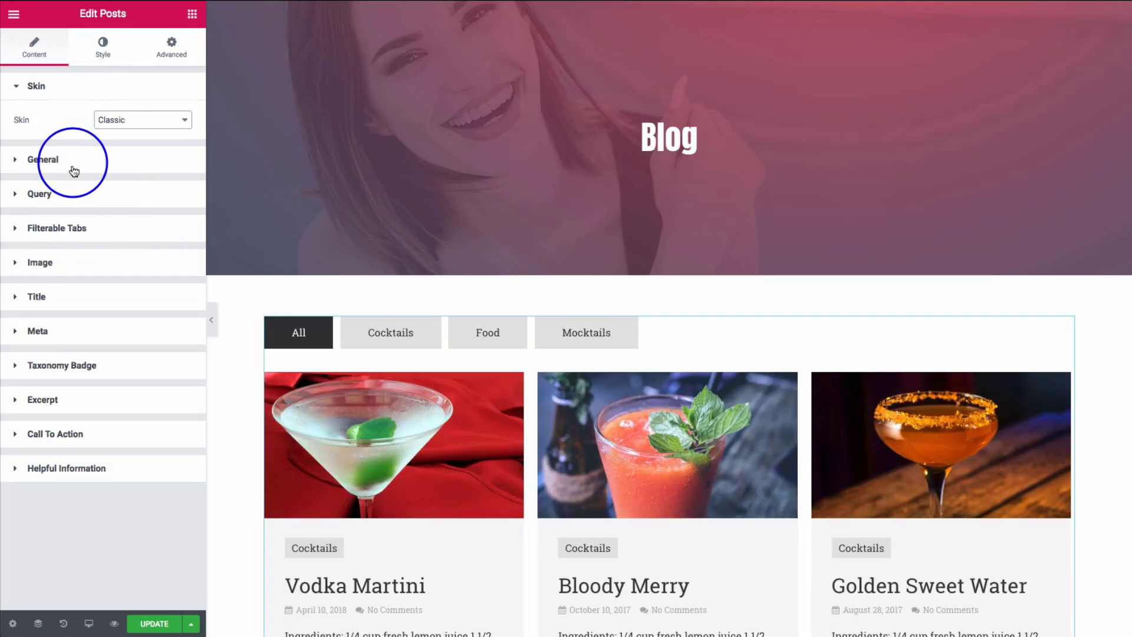
left_click(65, 269)
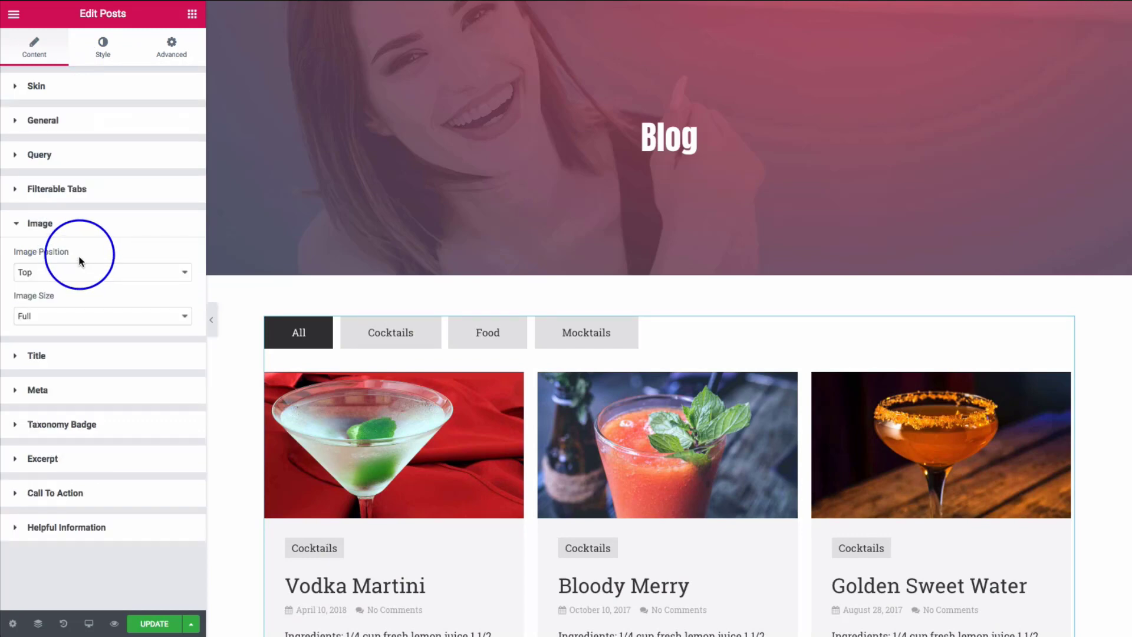
scroll(394, 291, "down", 4)
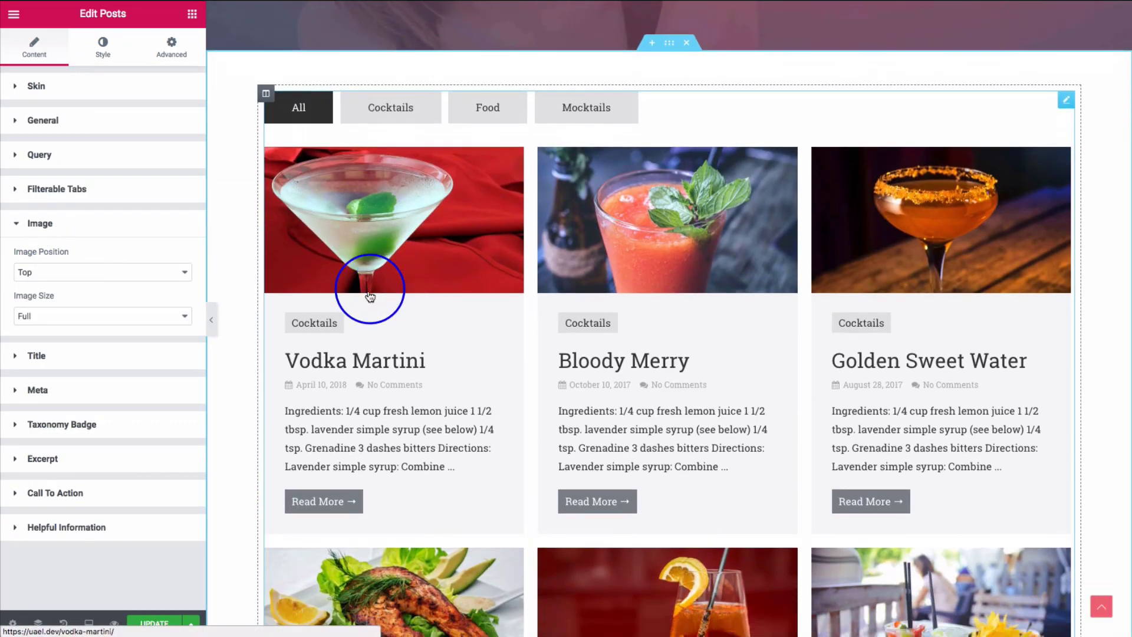
left_click(115, 275)
left_click(98, 284)
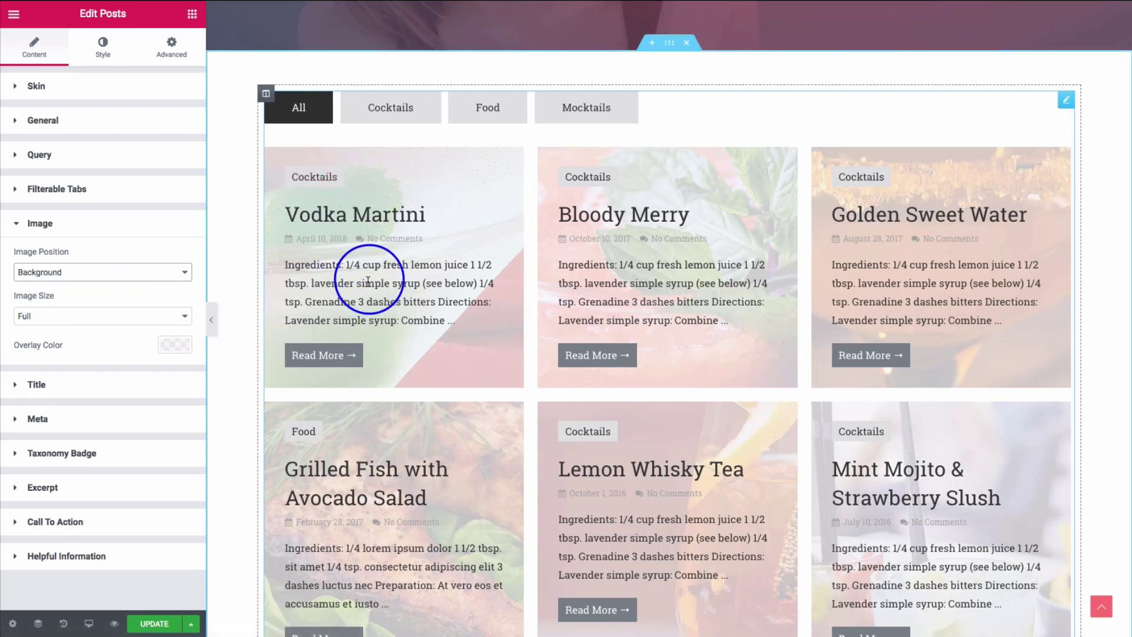
left_click(112, 322)
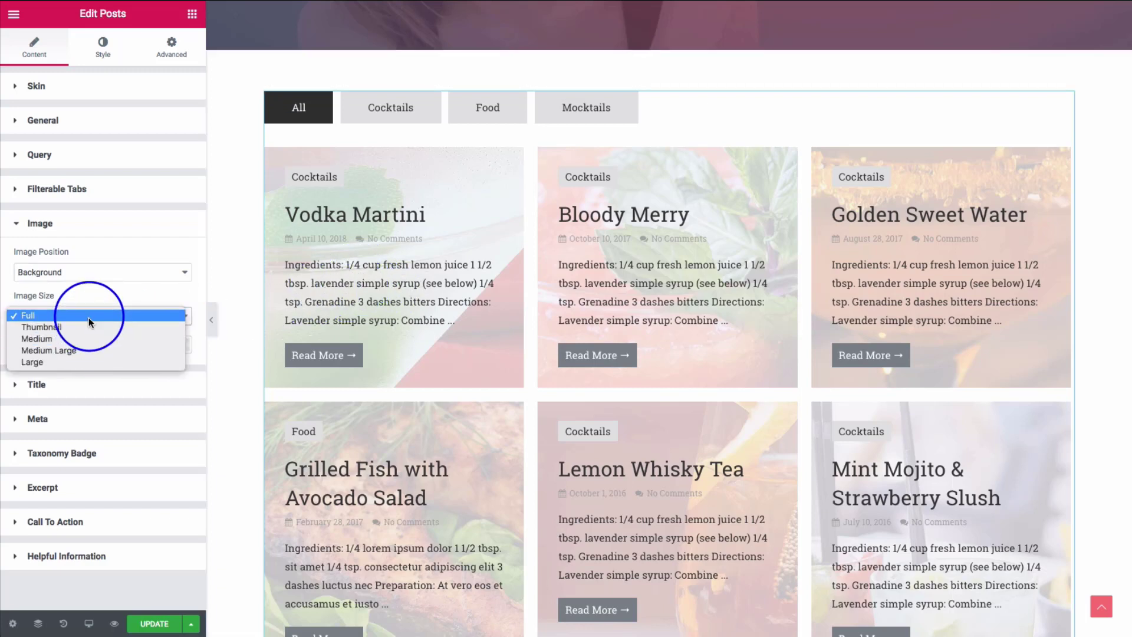
left_click(91, 315)
- Set the image overlay colour to black at 0.85 opacity
left_click(168, 345)
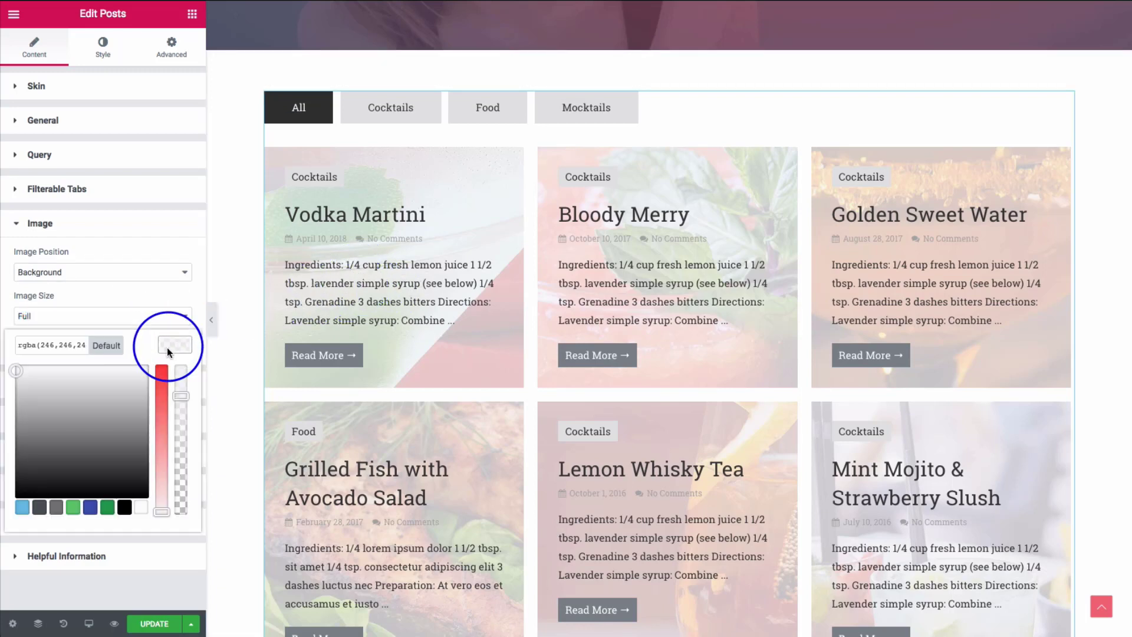
left_click(125, 507)
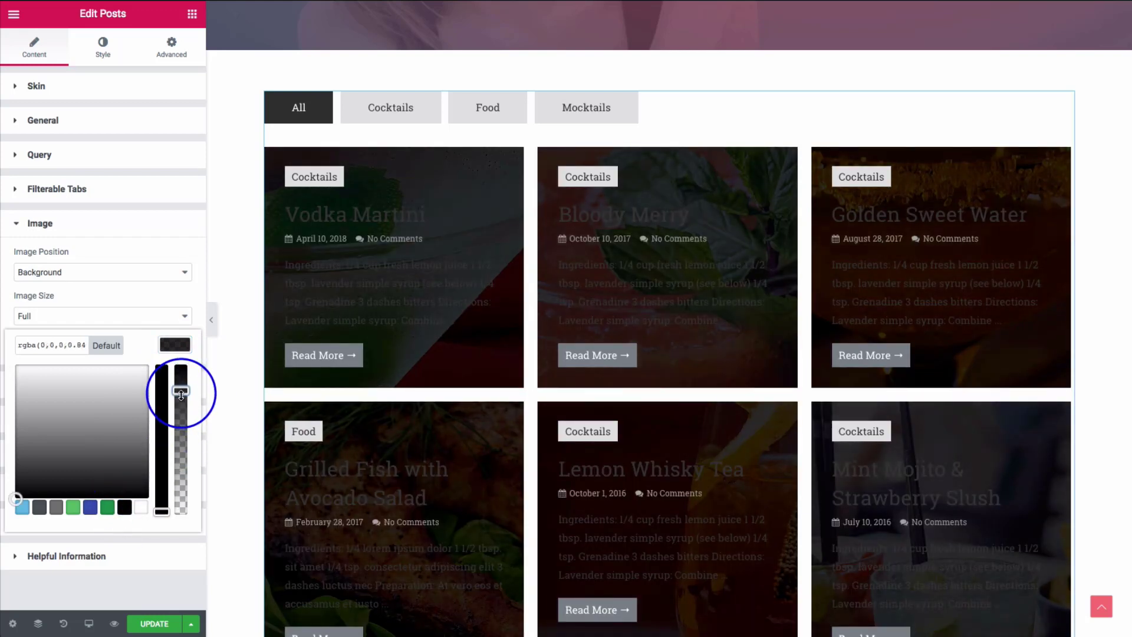
left_click_drag(181, 386, 181, 390)
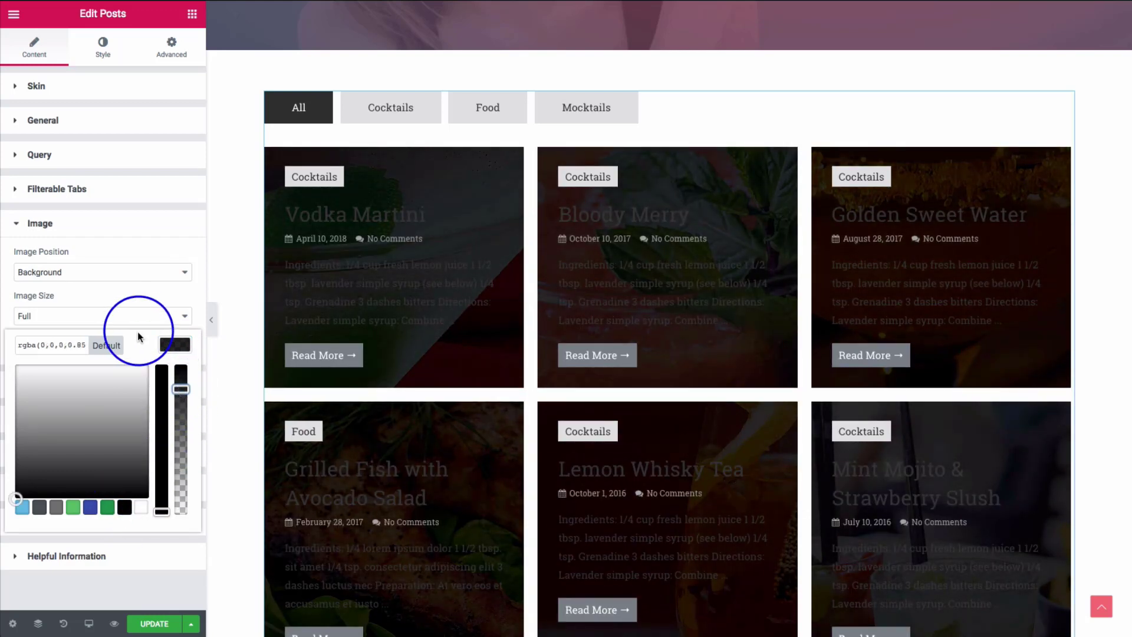
left_click(133, 294)
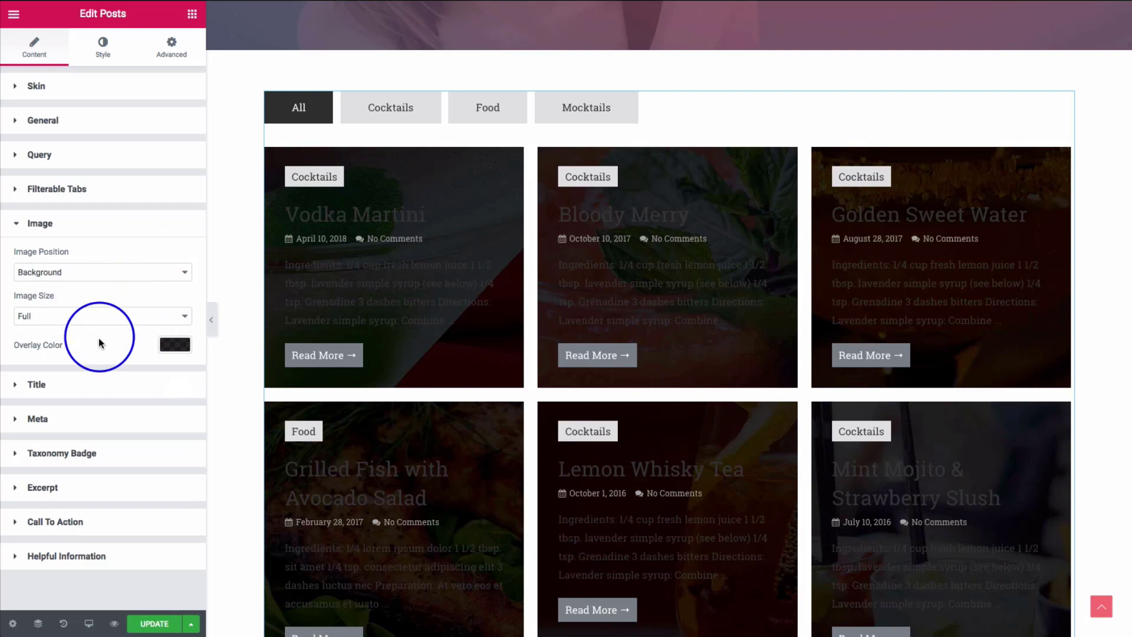
left_click(103, 58)
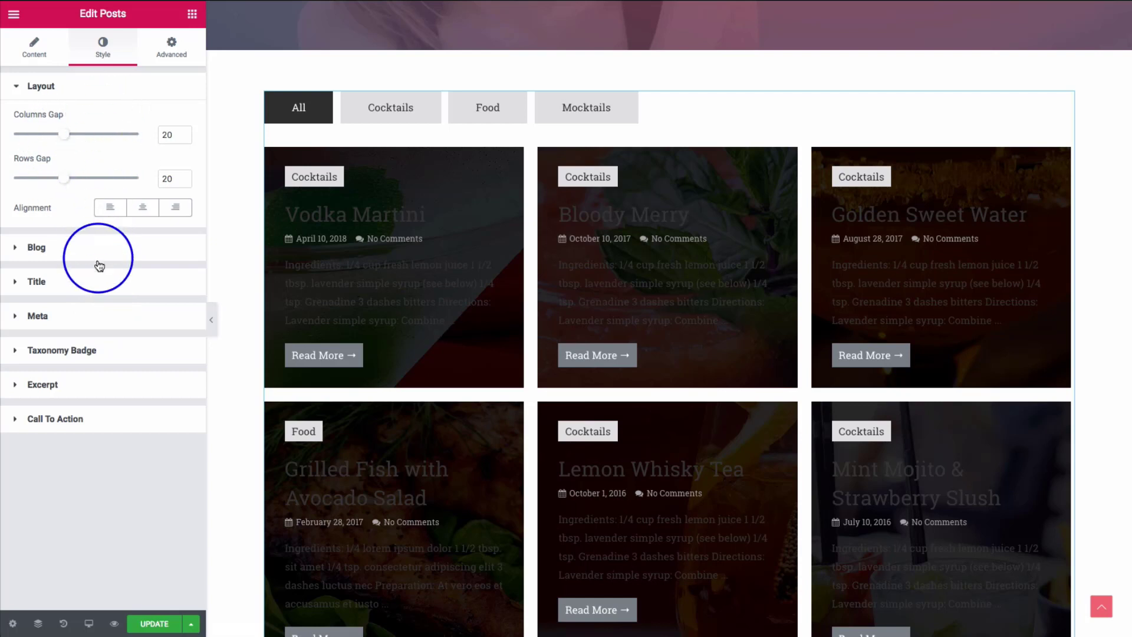
- Make the post title colour white
left_click(92, 290)
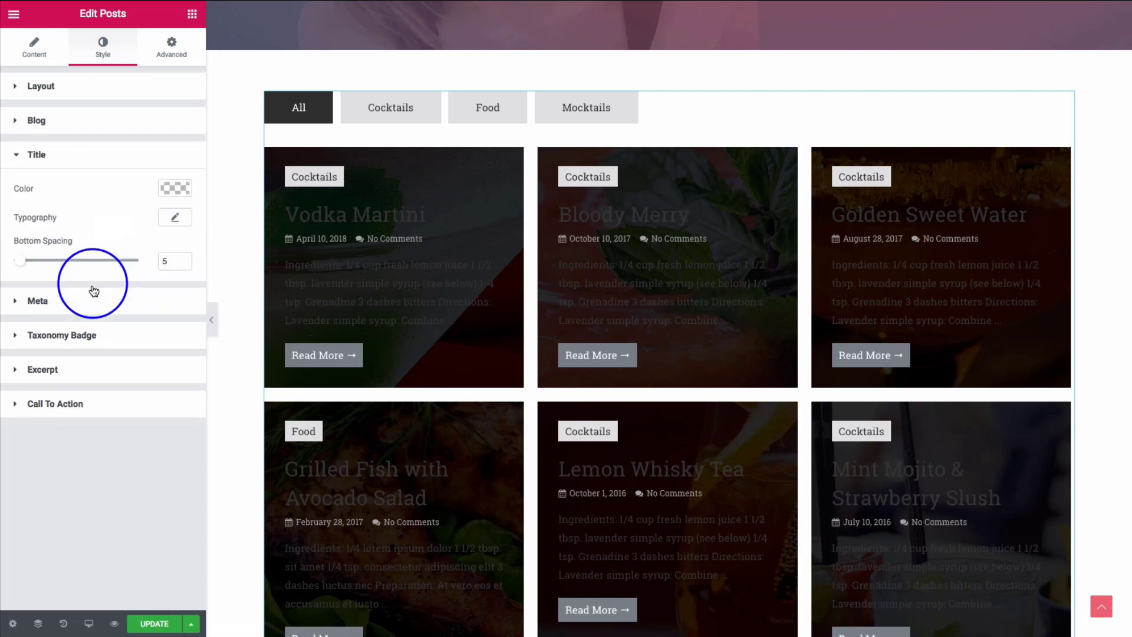
left_click(171, 188)
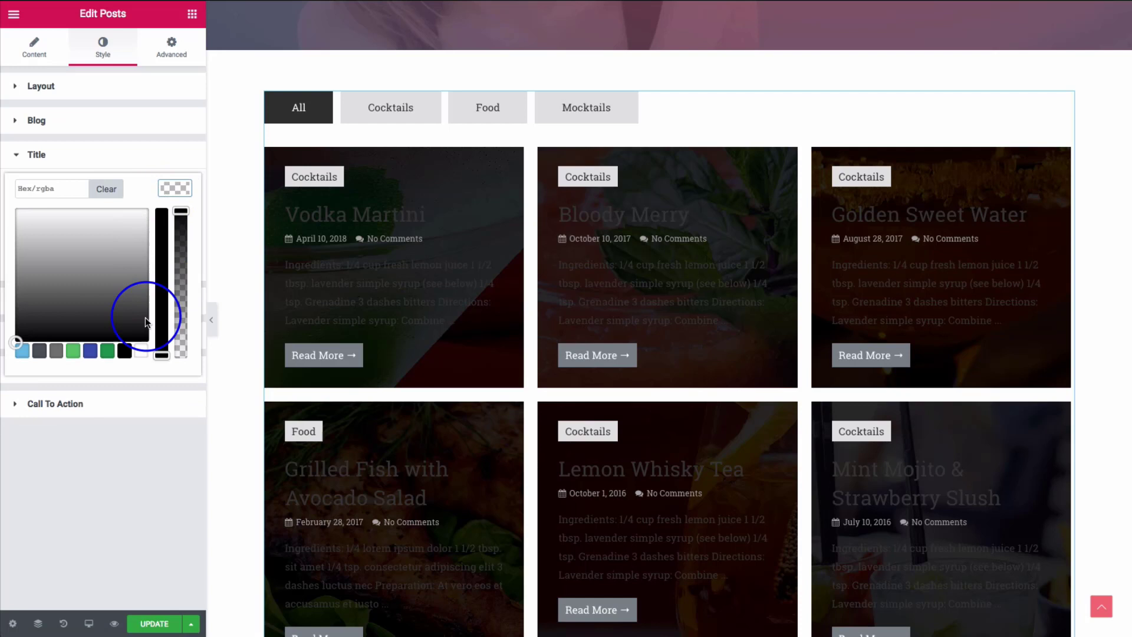
left_click(140, 350)
left_click(123, 441)
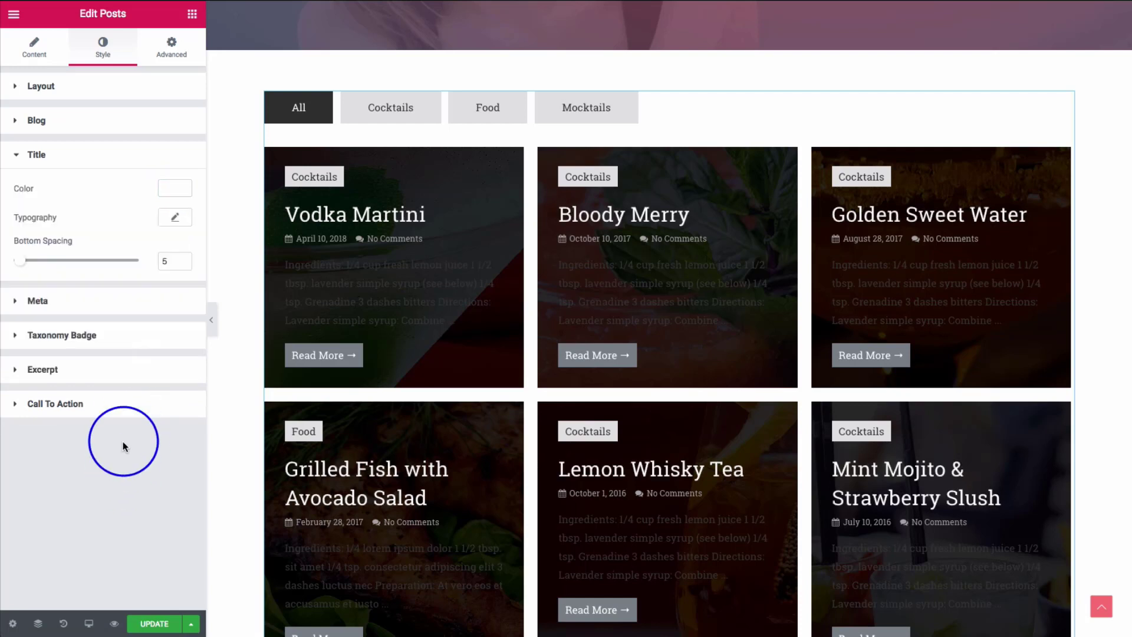
- Set the meta text colour to light grey (#eeeeee)
left_click(111, 303)
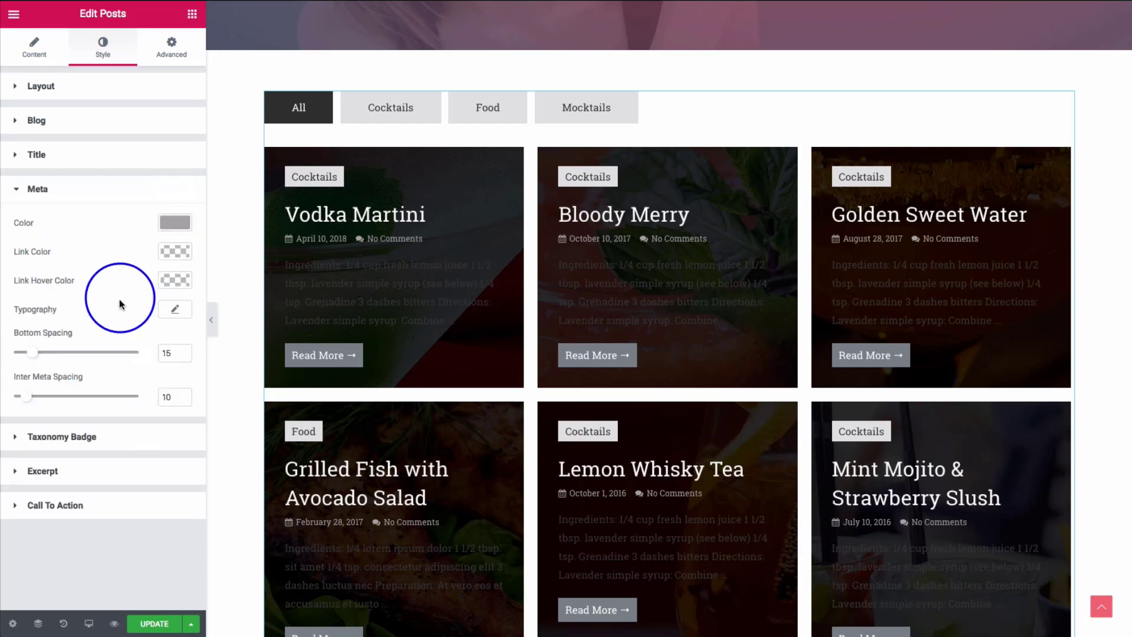
left_click(171, 223)
left_click(139, 386)
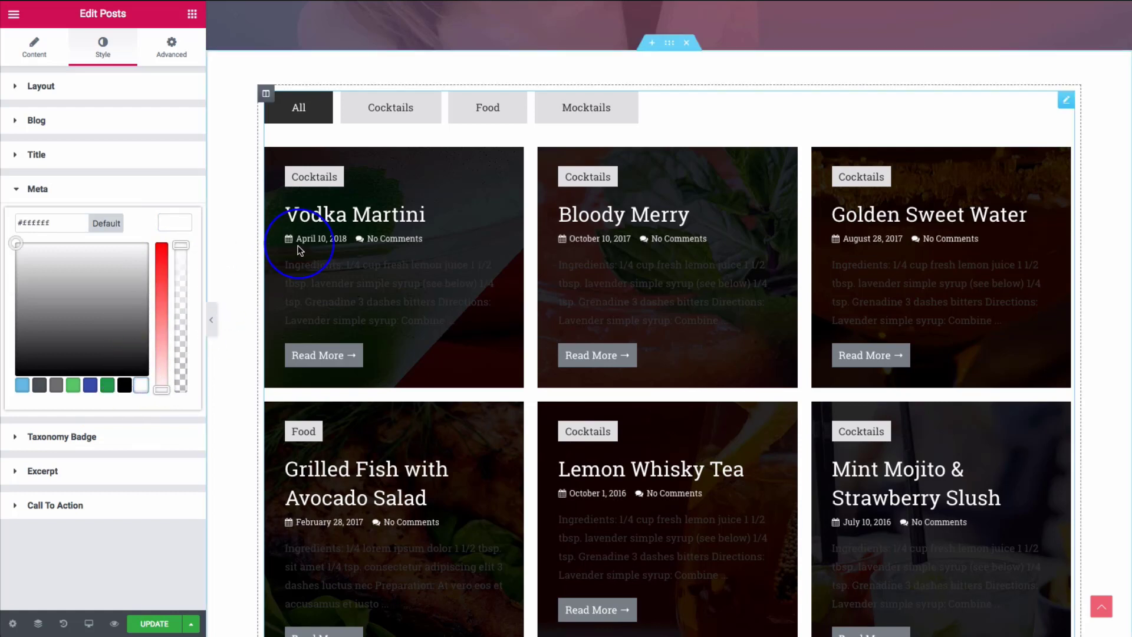
left_click(140, 542)
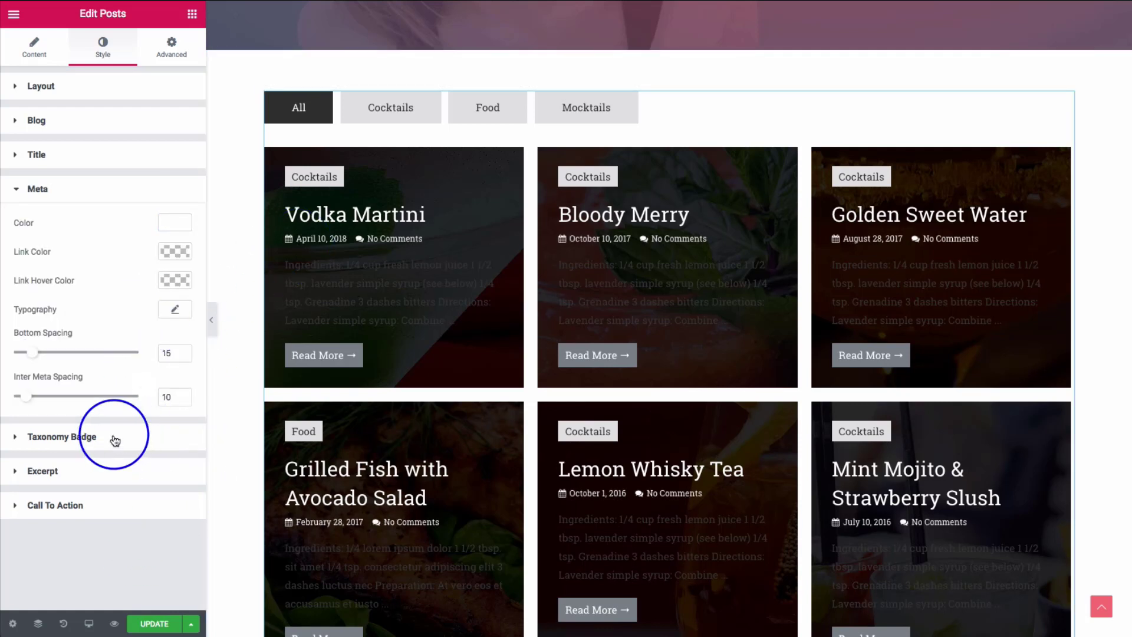
- Set the excerpt text colour to light grey (#eeeeee)
left_click(103, 473)
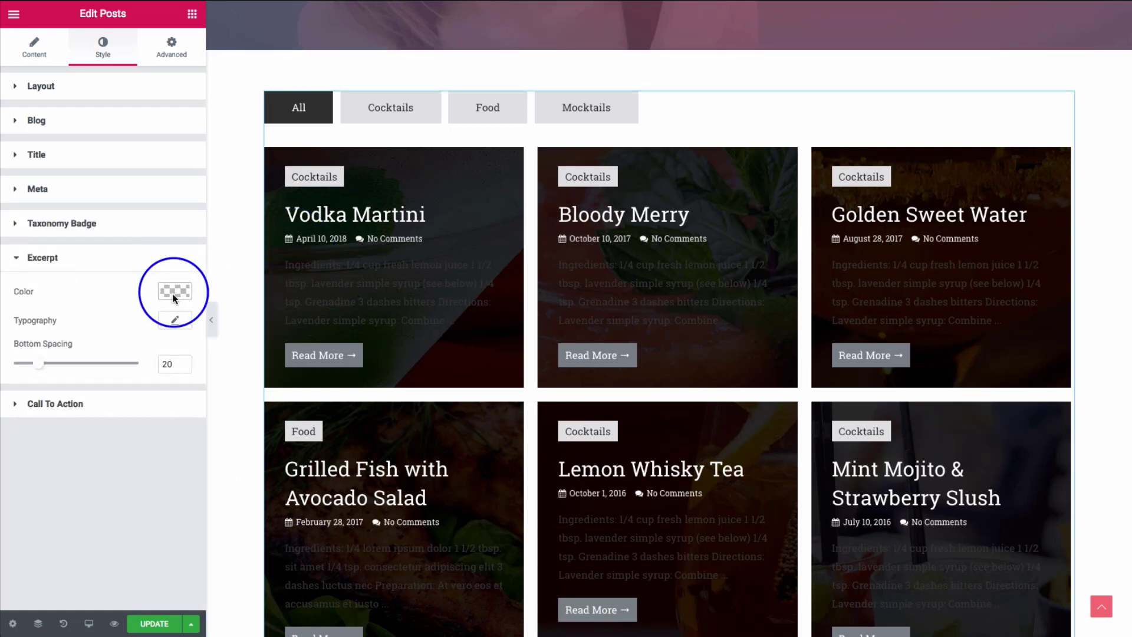
left_click(173, 298)
left_click(140, 454)
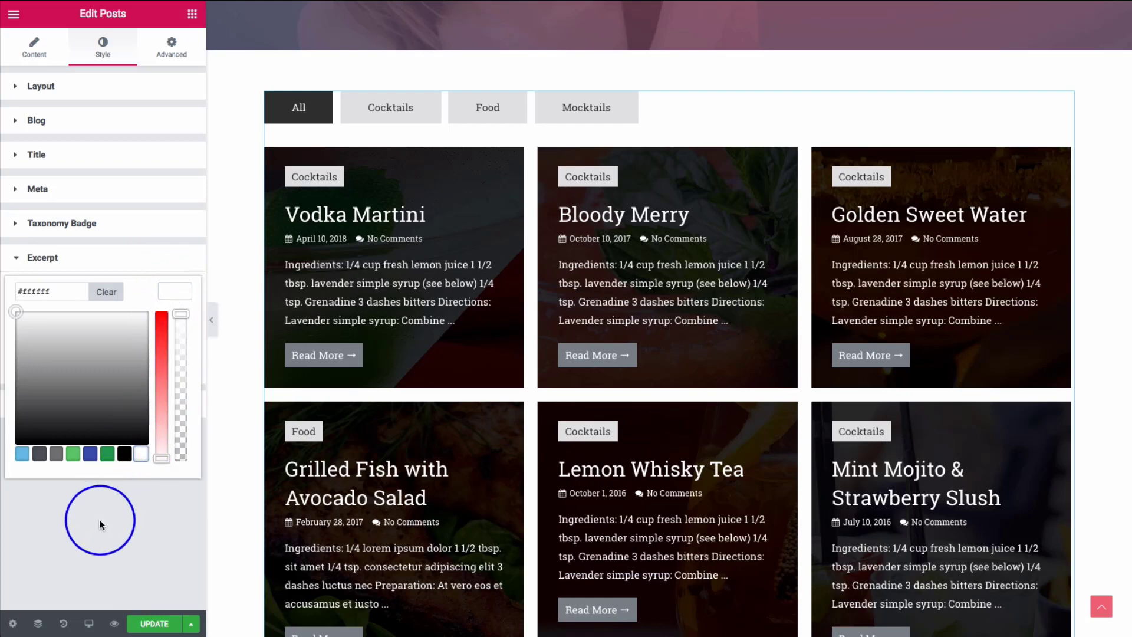
left_click(99, 518)
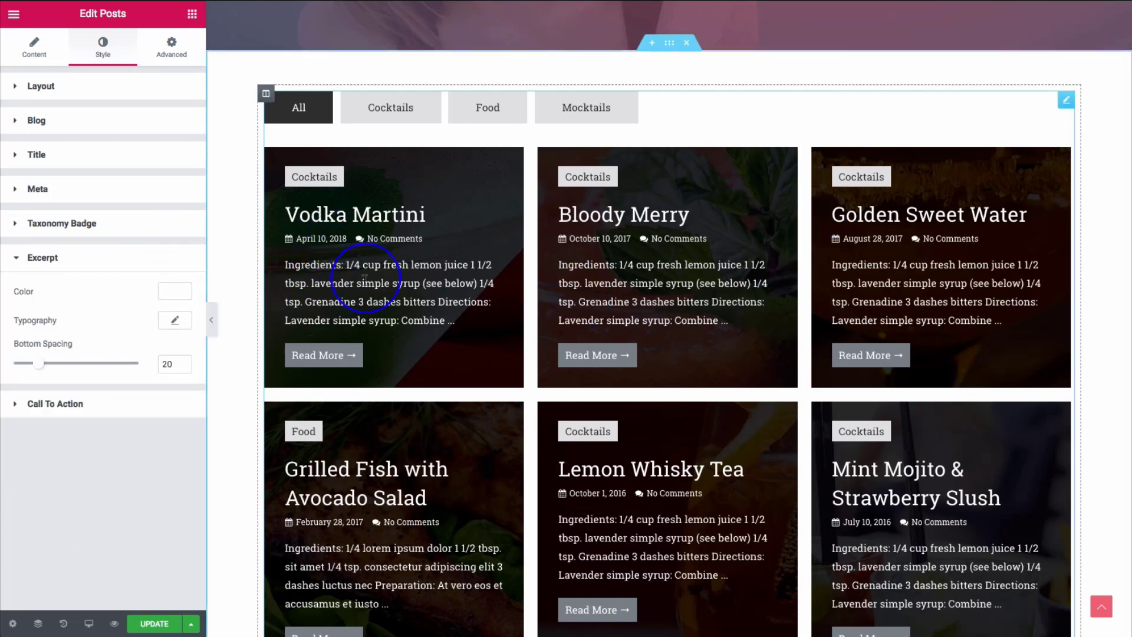
- Lower the image overlay alpha to 0.57, giving rgba(0,0,0,0.57)
left_click(41, 59)
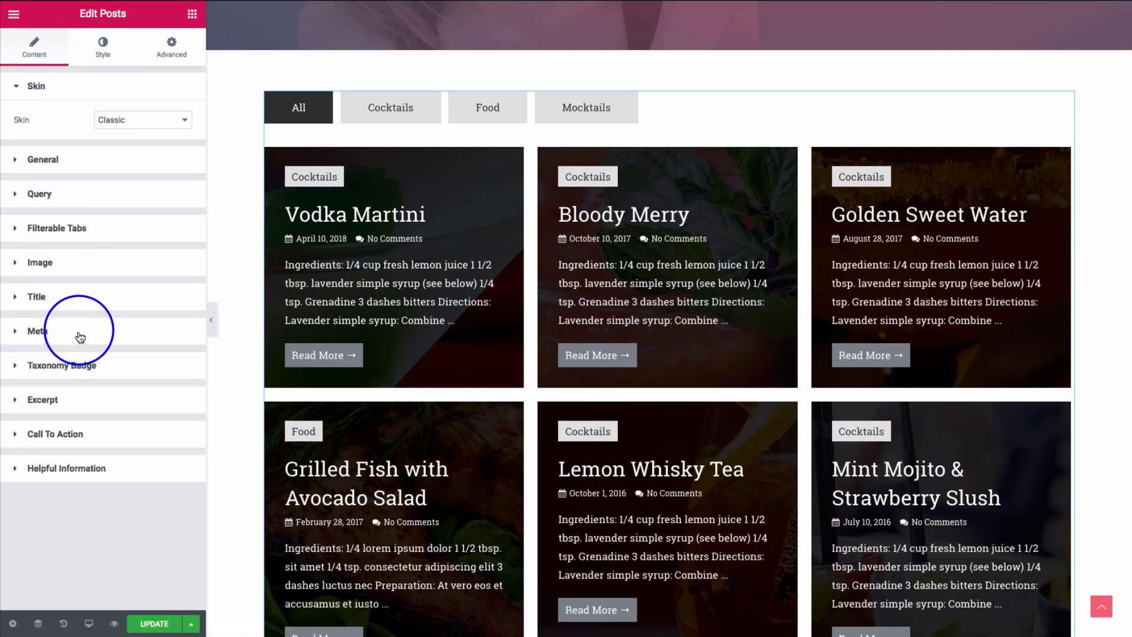
left_click(68, 266)
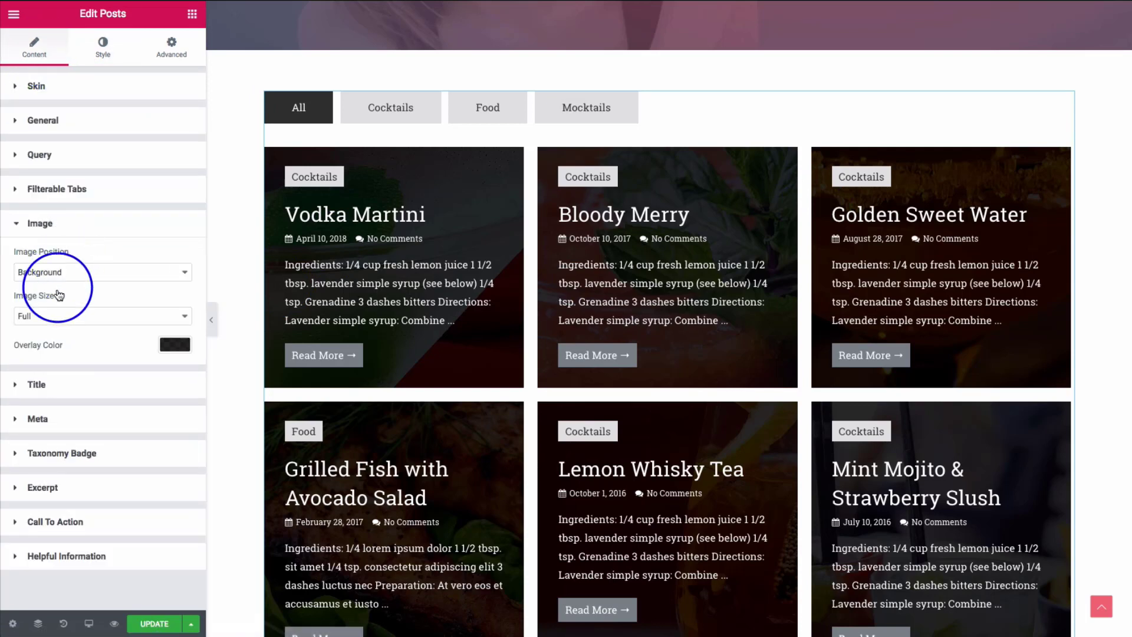
left_click(176, 344)
left_click_drag(181, 425, 181, 430)
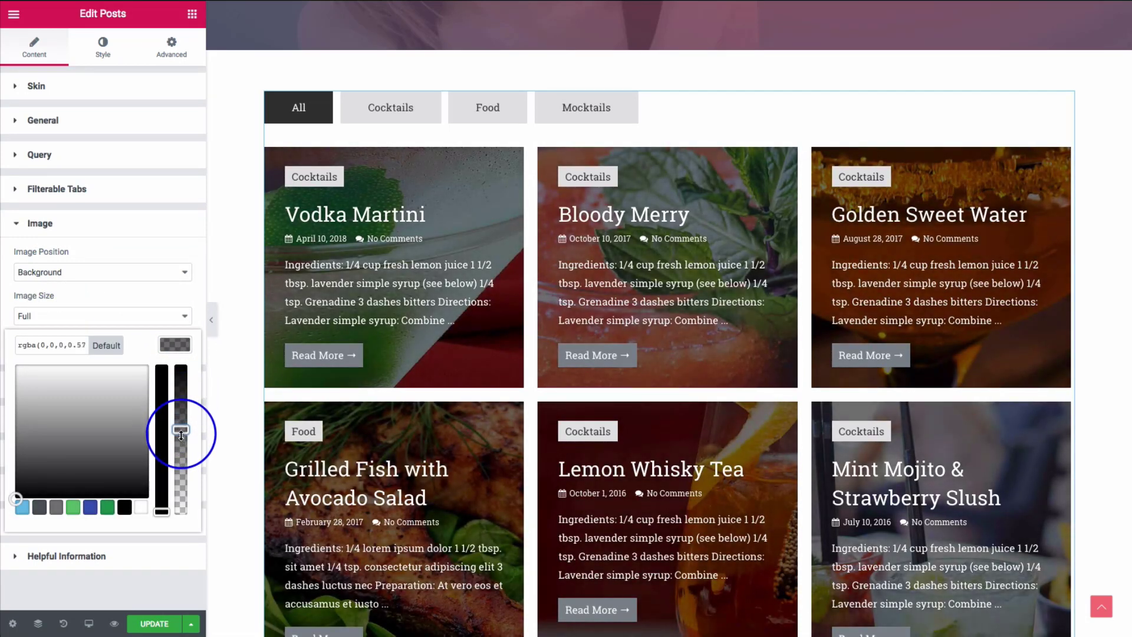
left_click(161, 342)
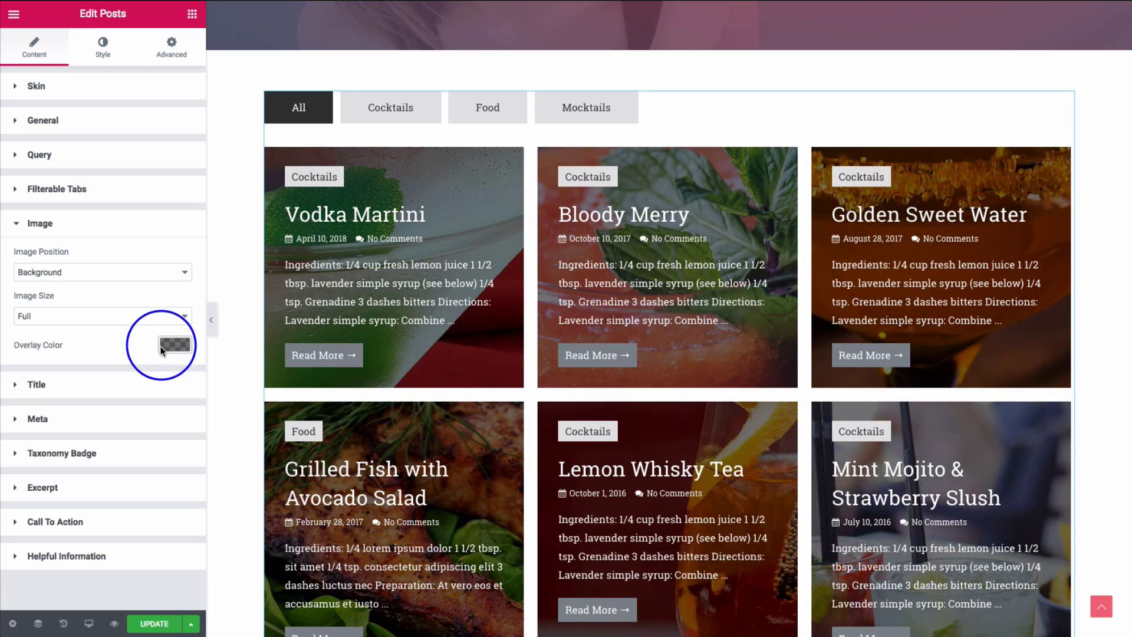
left_click(71, 383)
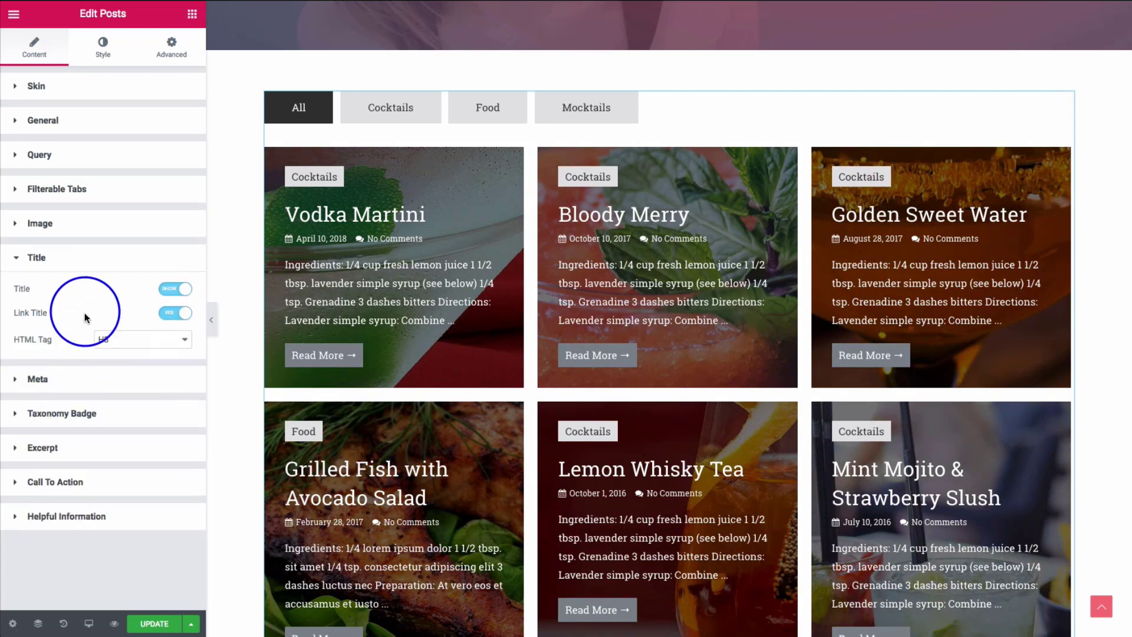
- Keep Title and Link Title on, and set the Title HTML Tag to H5
left_click(171, 292)
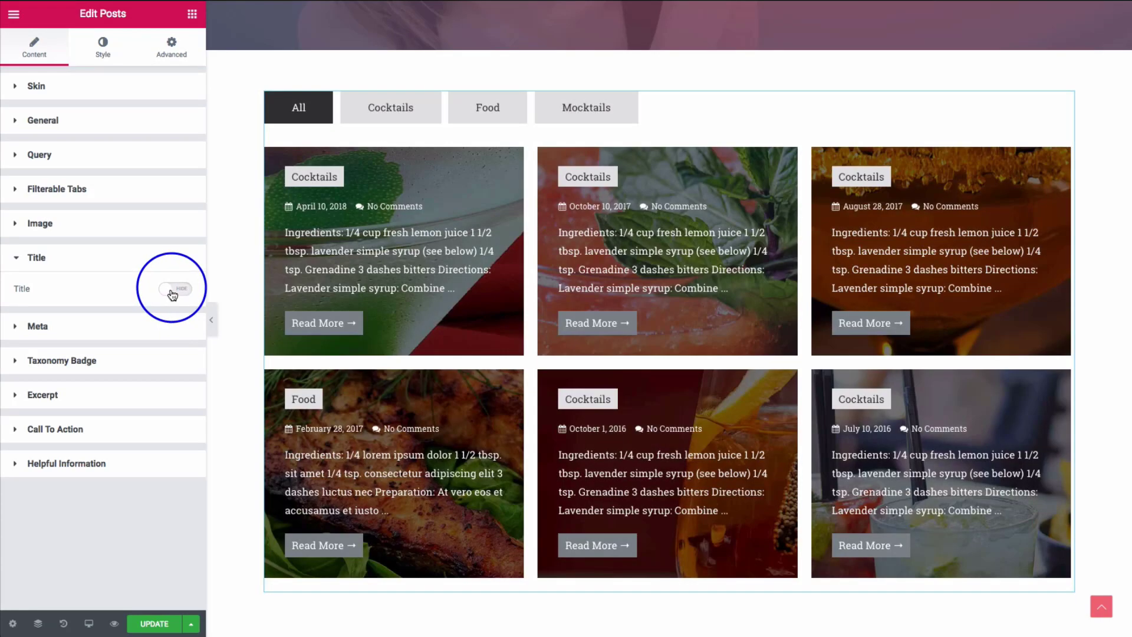
left_click(171, 298)
left_click(173, 313)
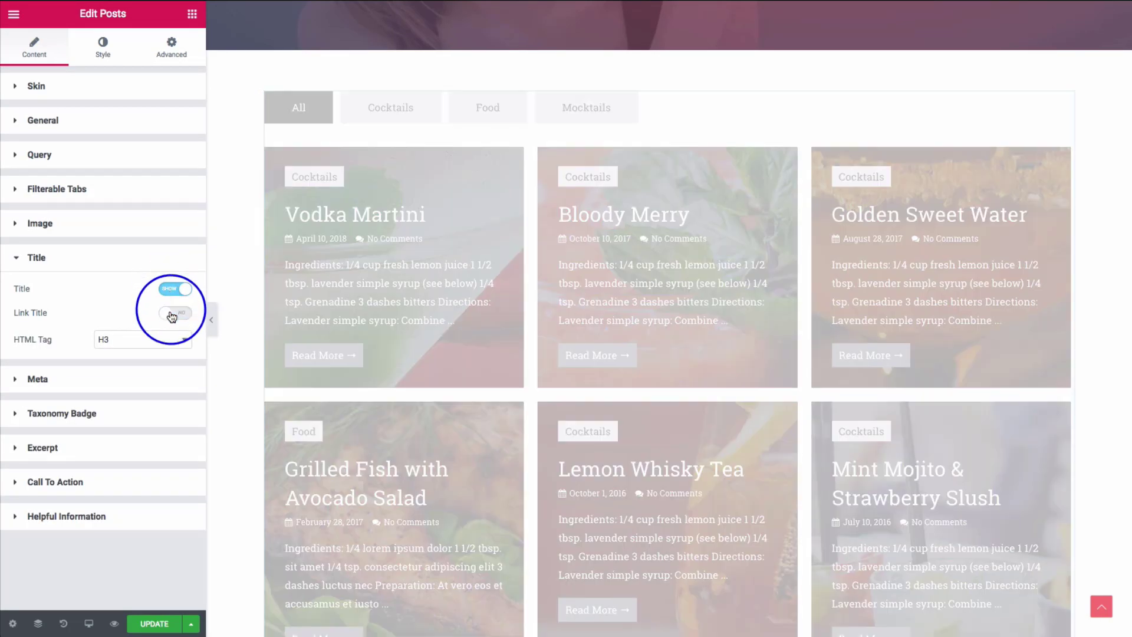
left_click(171, 315)
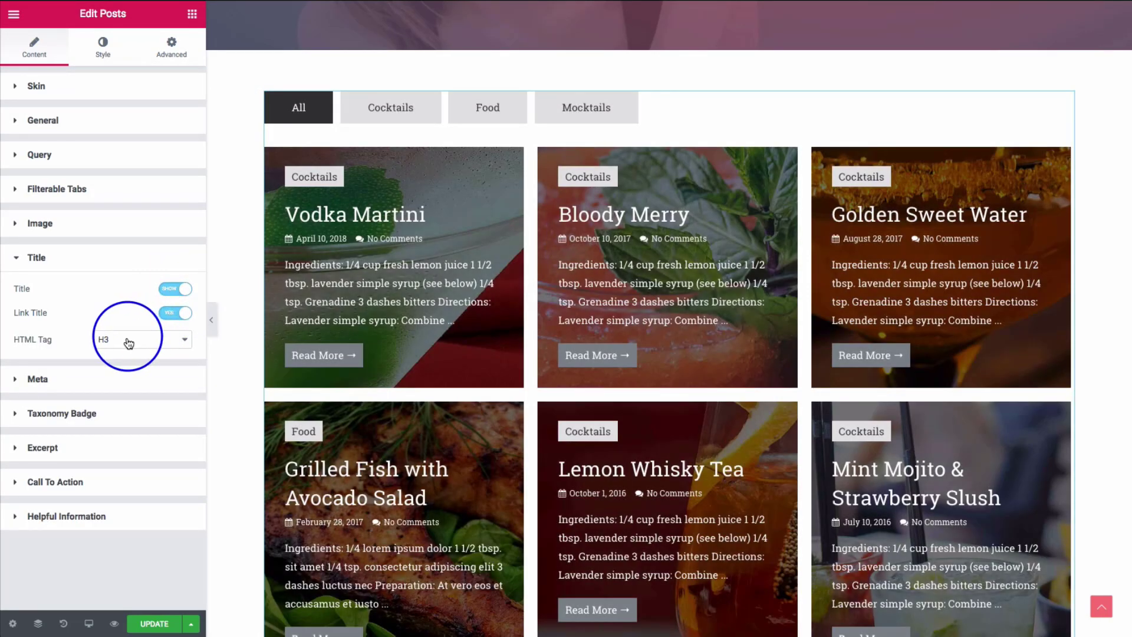
left_click(129, 342)
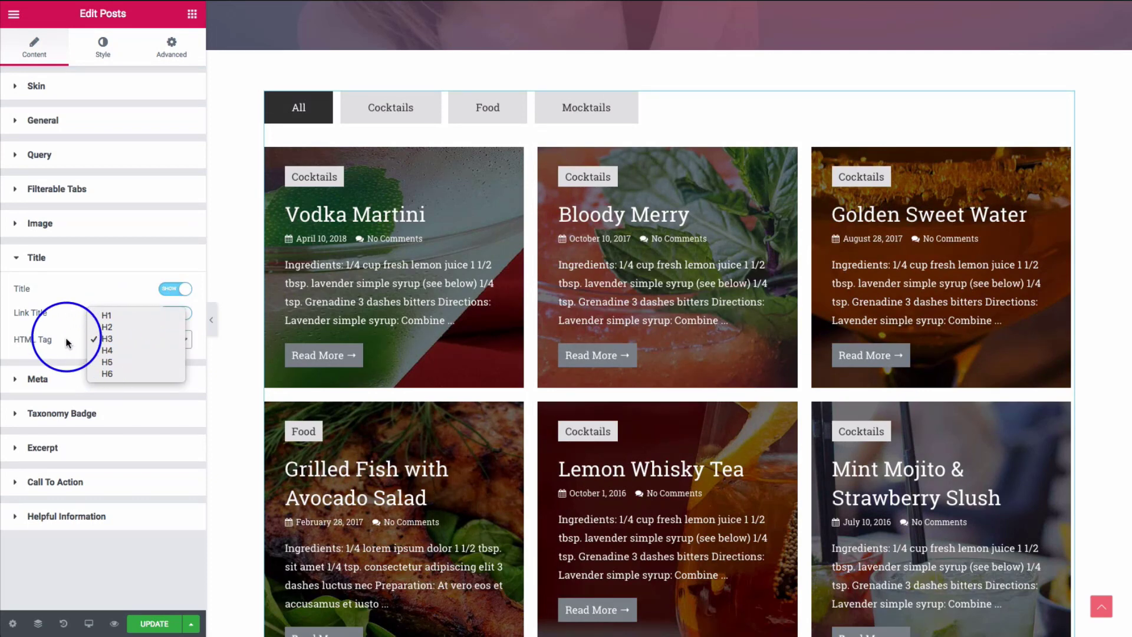
left_click(115, 365)
left_click(71, 379)
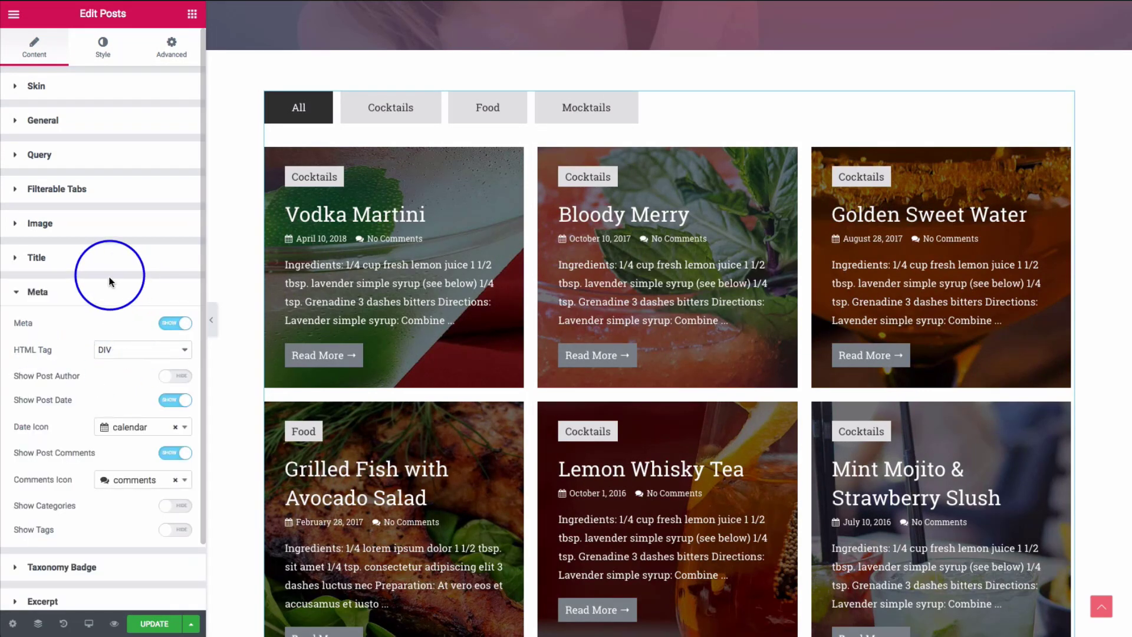
- Try the meta line, author and date toggles, keeping the DIV wrapper tag and user author icon
scroll(109, 282, "down", 2)
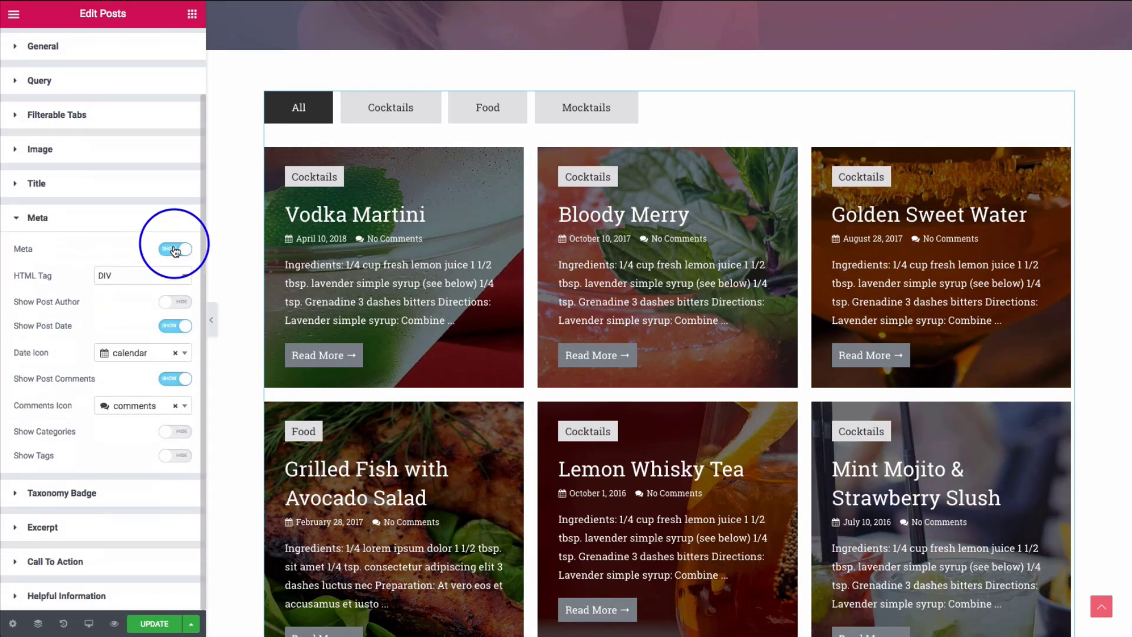
left_click(175, 250)
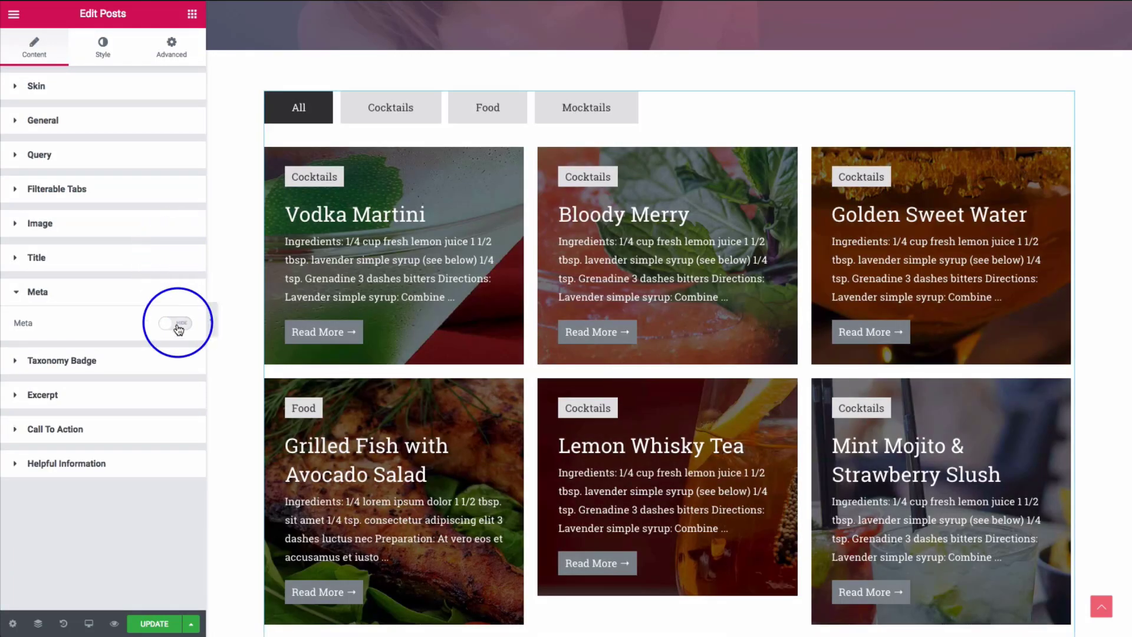
left_click(176, 325)
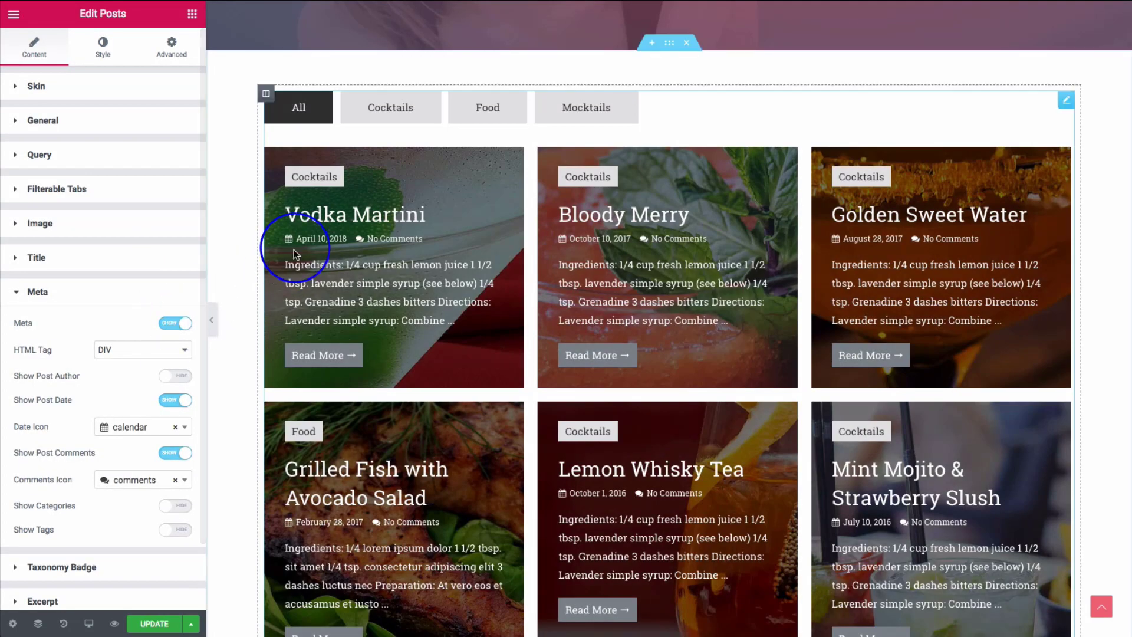
scroll(108, 301, "down", 2)
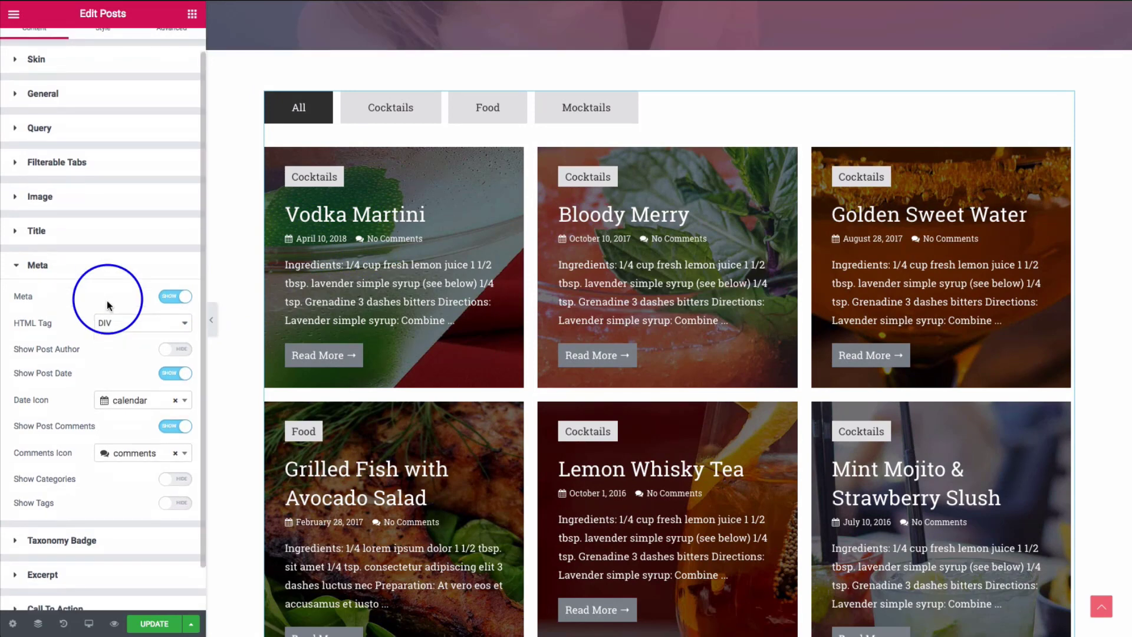
left_click(121, 285)
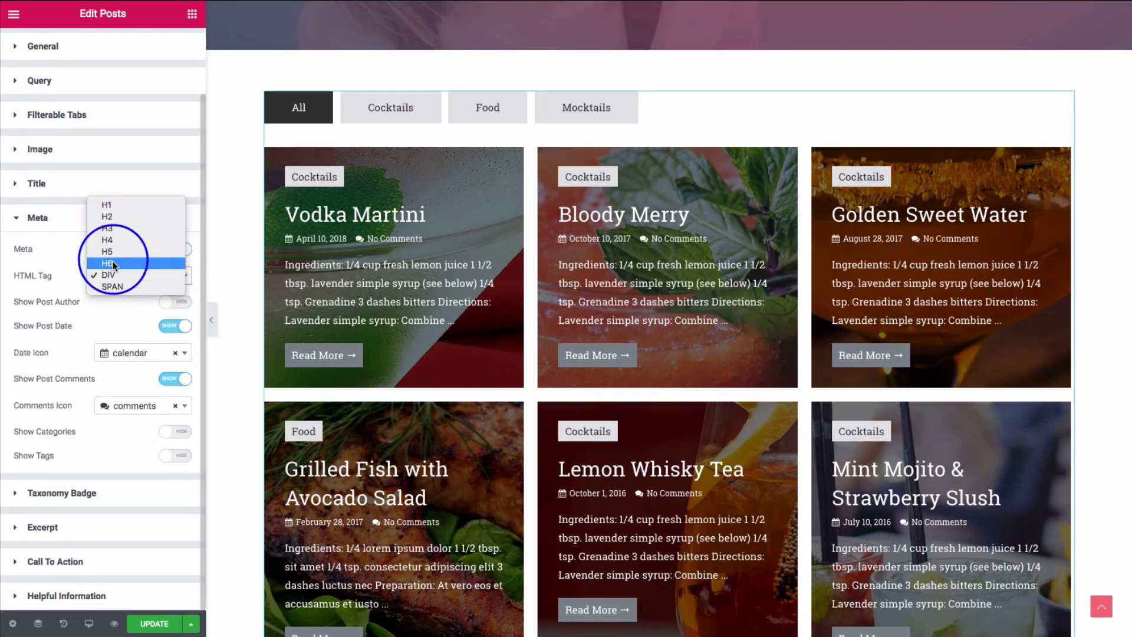
left_click(74, 276)
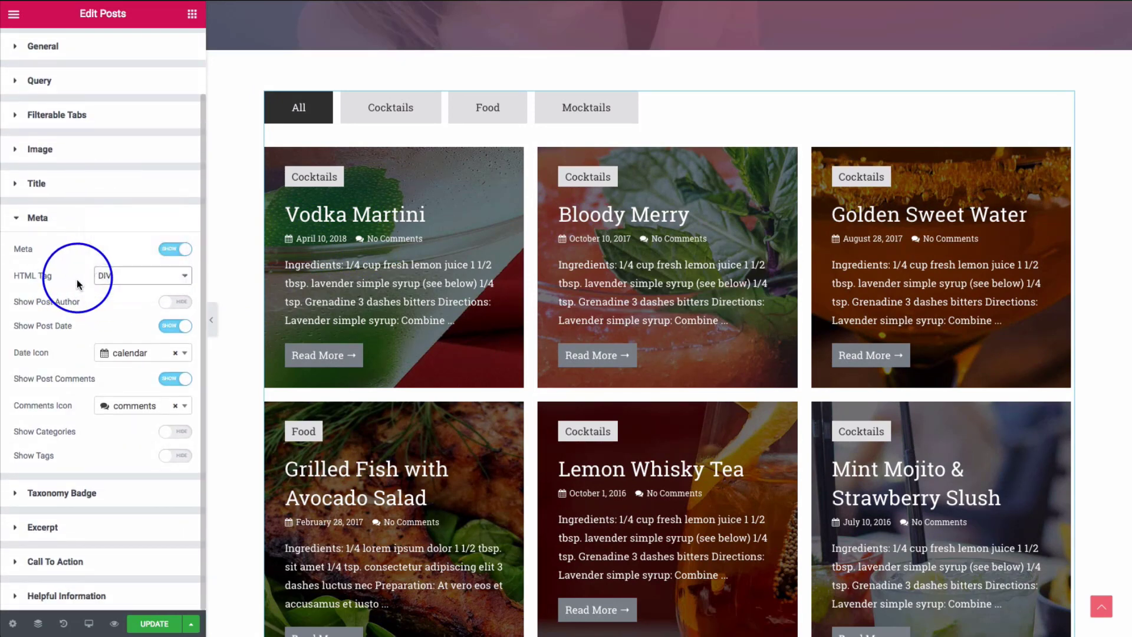
left_click(177, 303)
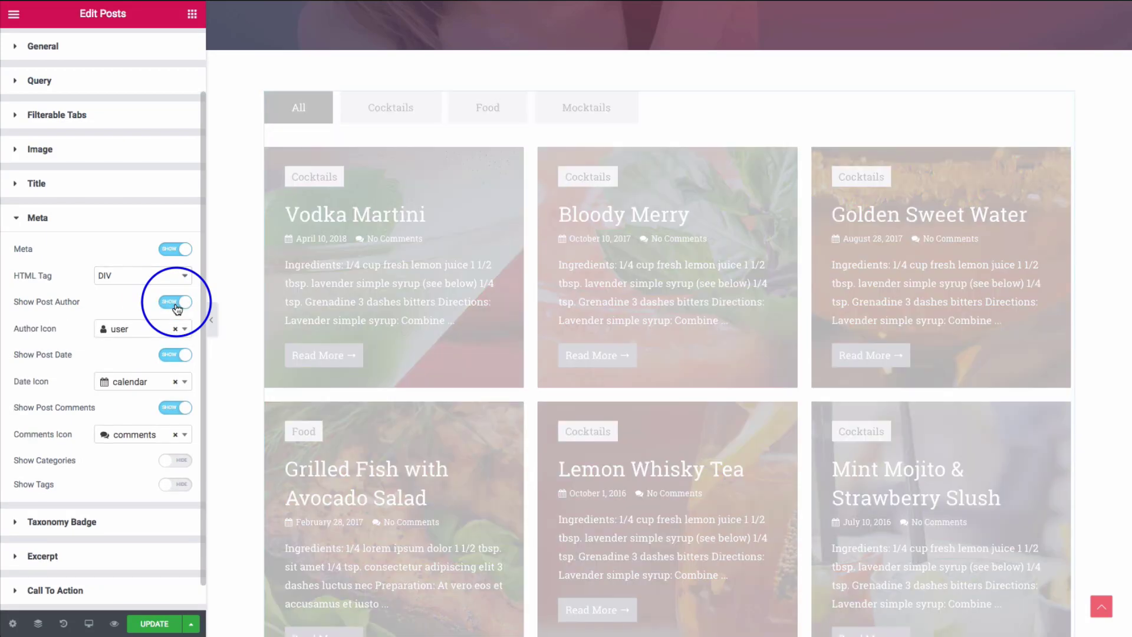
left_click(175, 303)
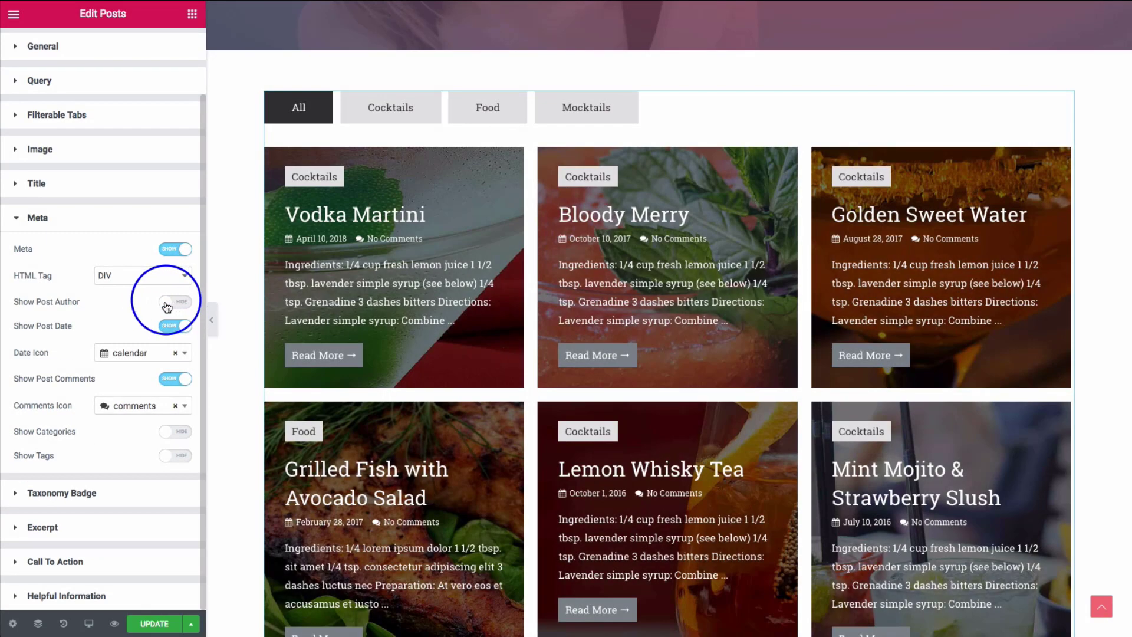
left_click(175, 325)
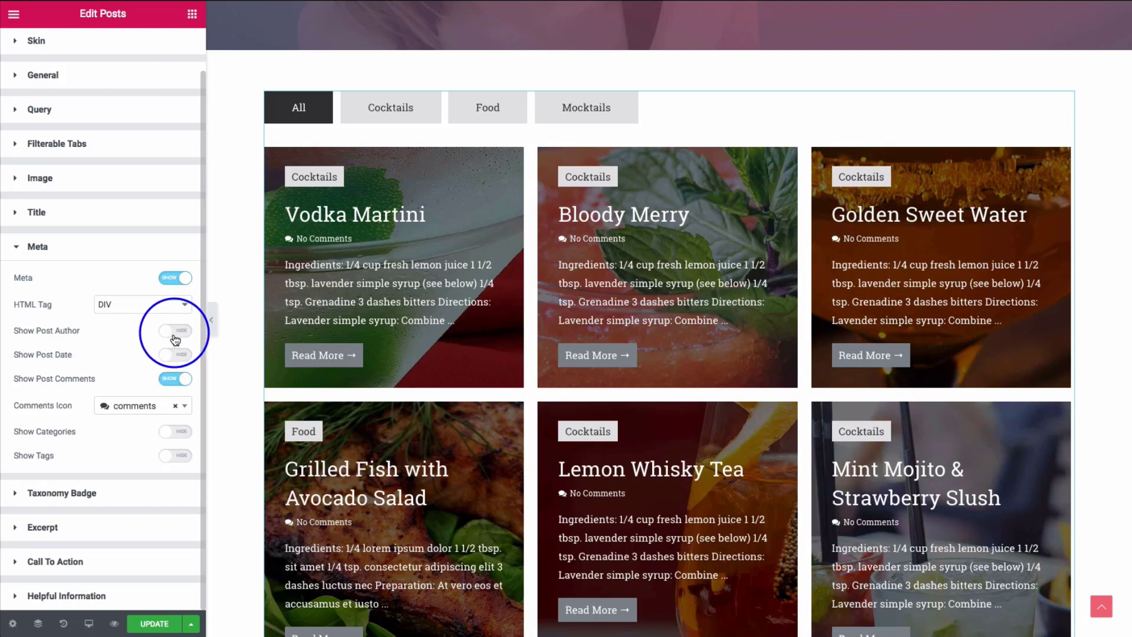
left_click(175, 336)
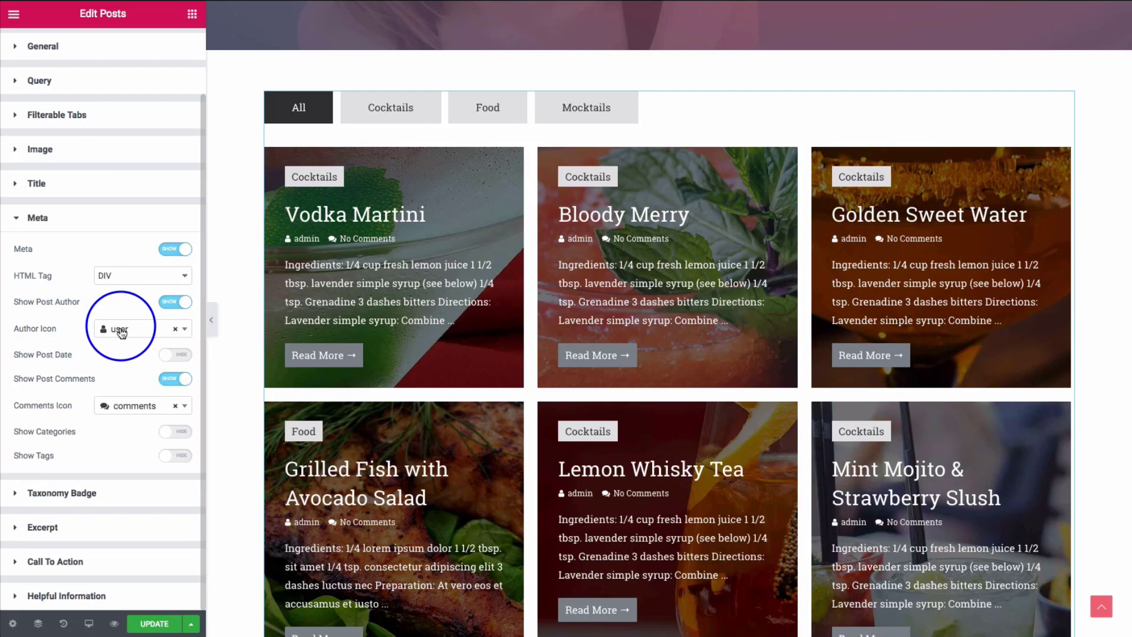
left_click(122, 333)
scroll(126, 455, "up", 3)
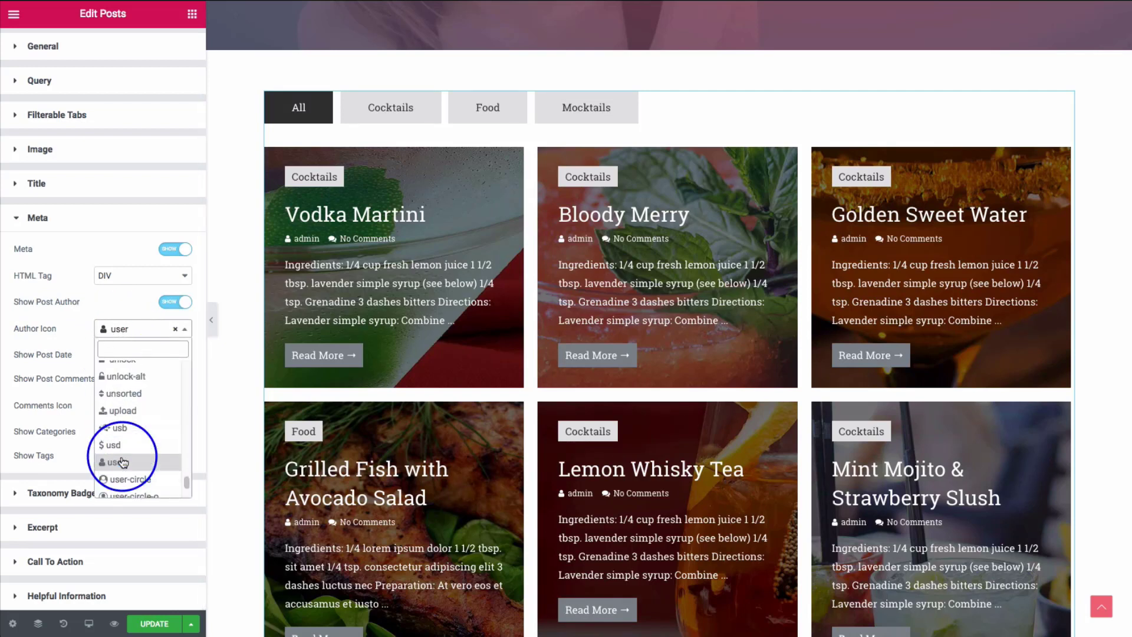
left_click(67, 346)
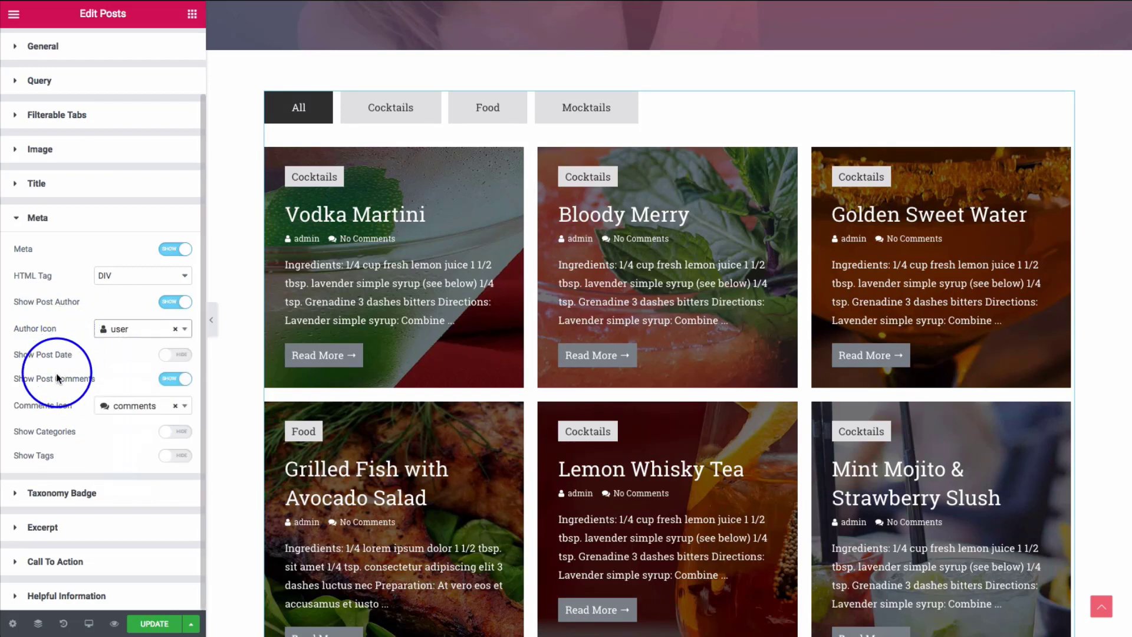
- Turn off comments, author, categories and tags so only the post date remains
left_click(176, 378)
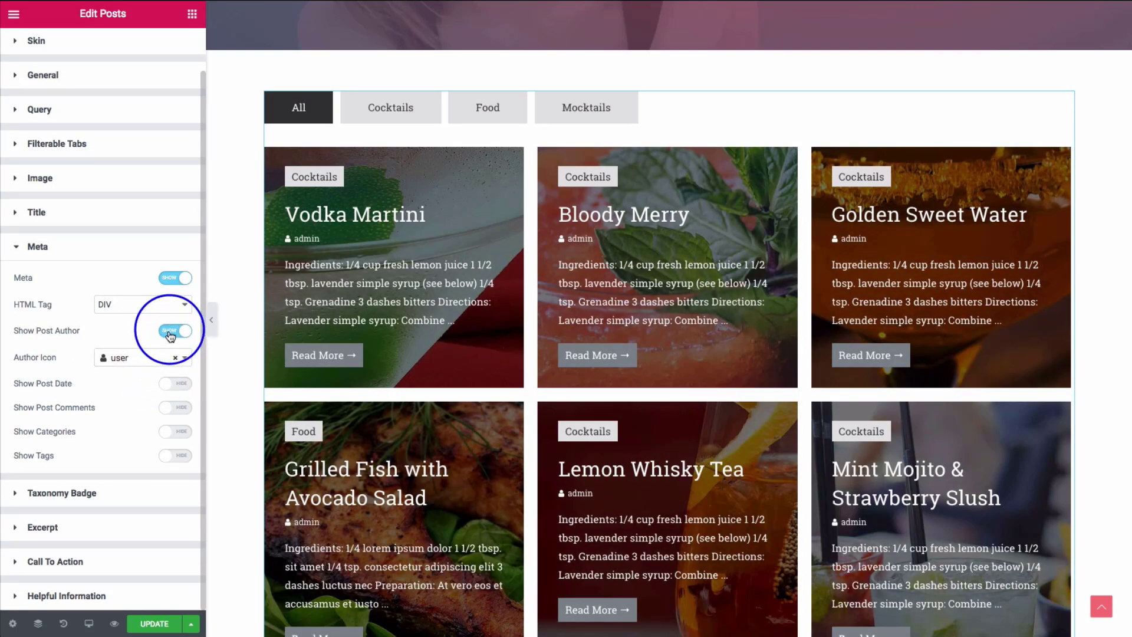
left_click(170, 333)
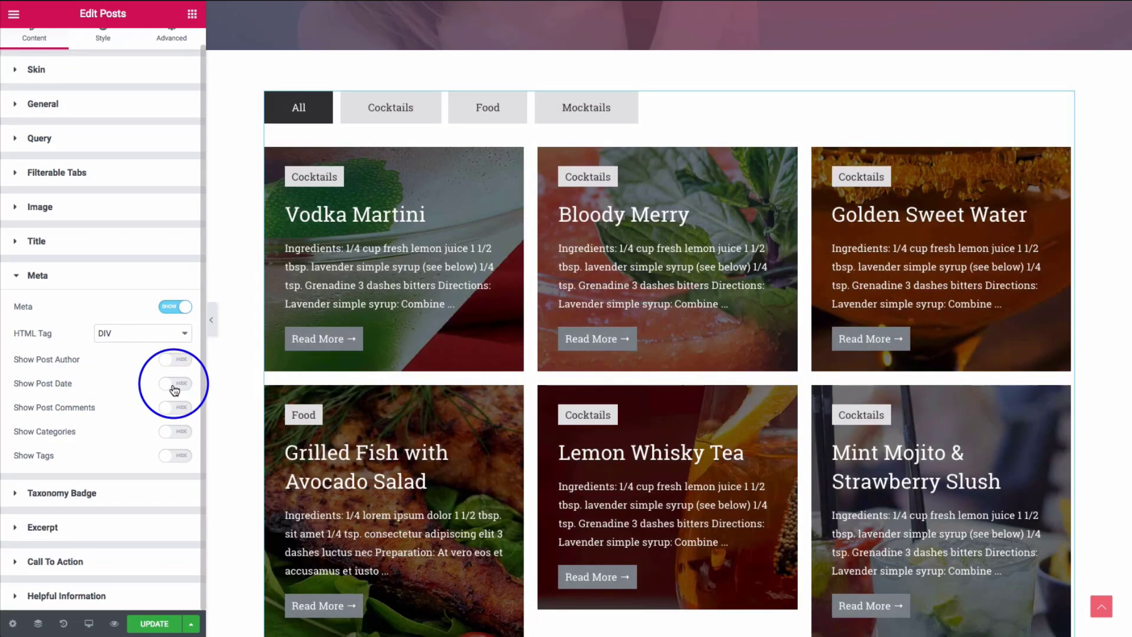
left_click(174, 385)
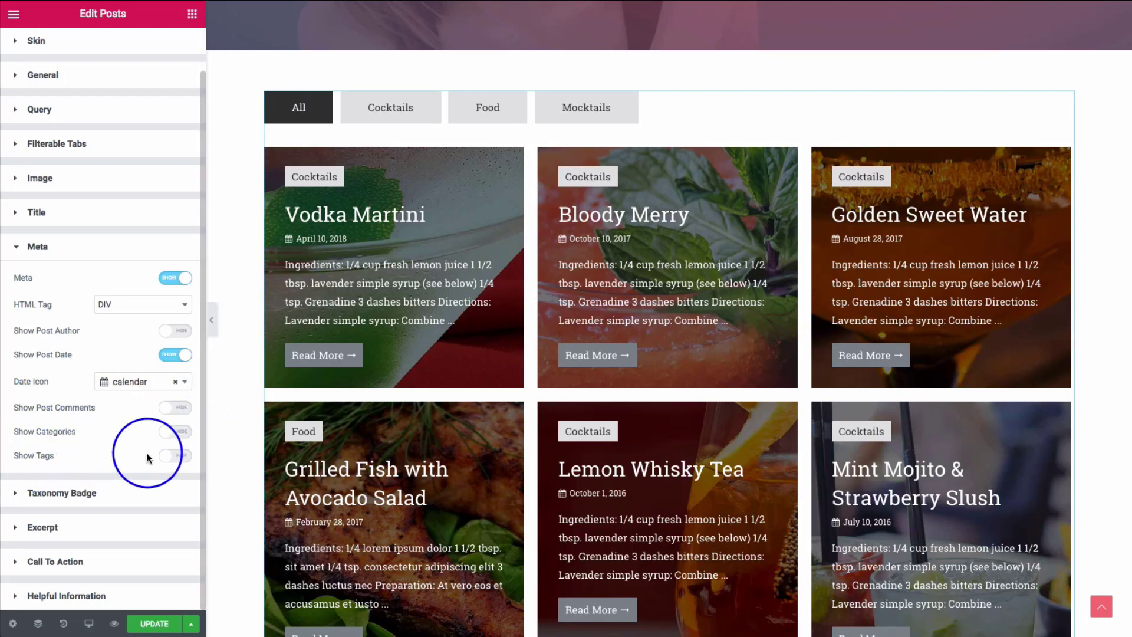
left_click(175, 436)
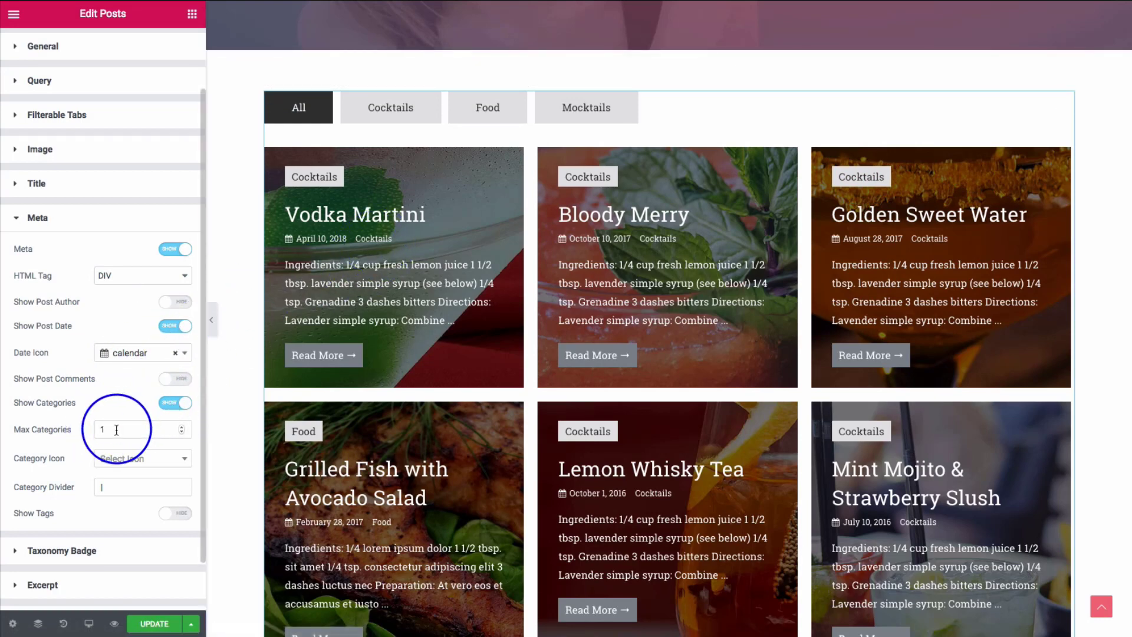
left_click(119, 467)
left_click(70, 476)
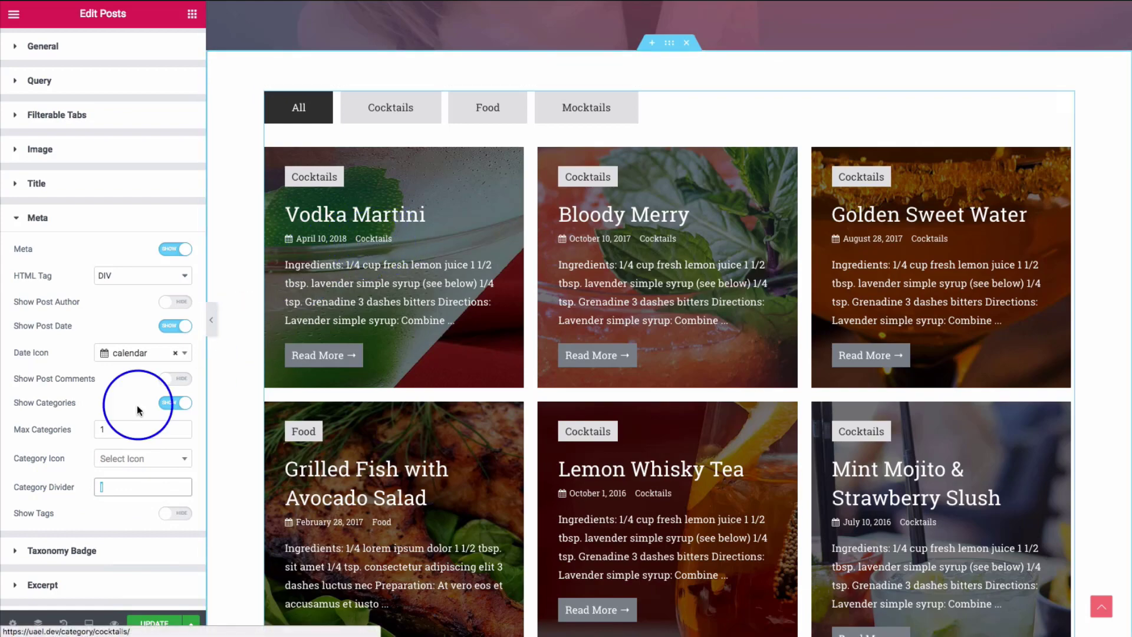
left_click(170, 514)
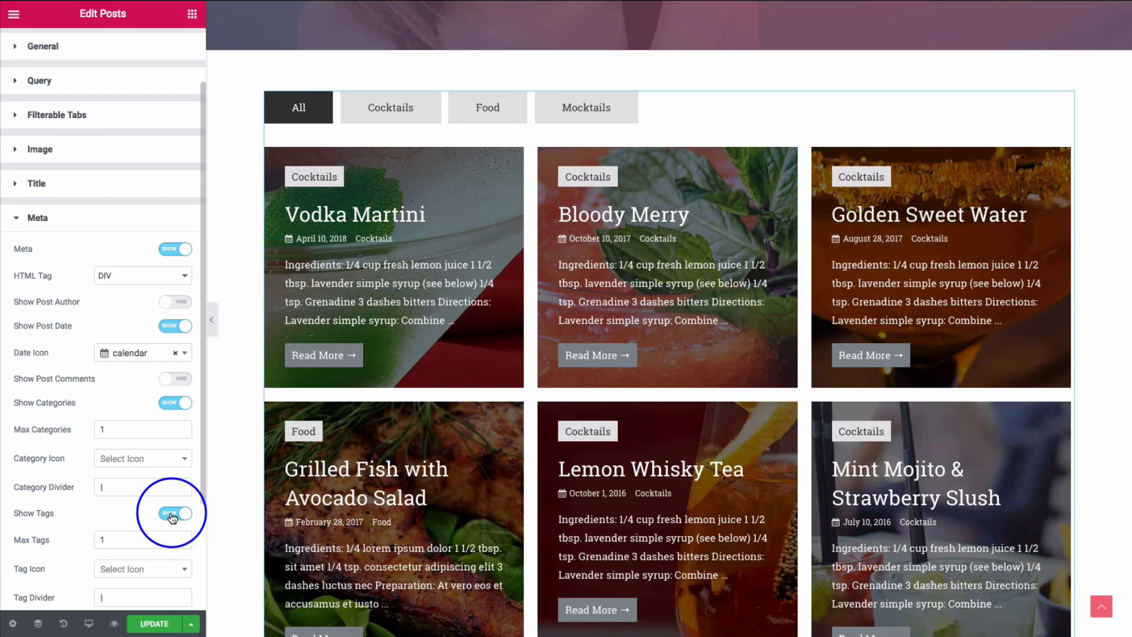
left_click(171, 514)
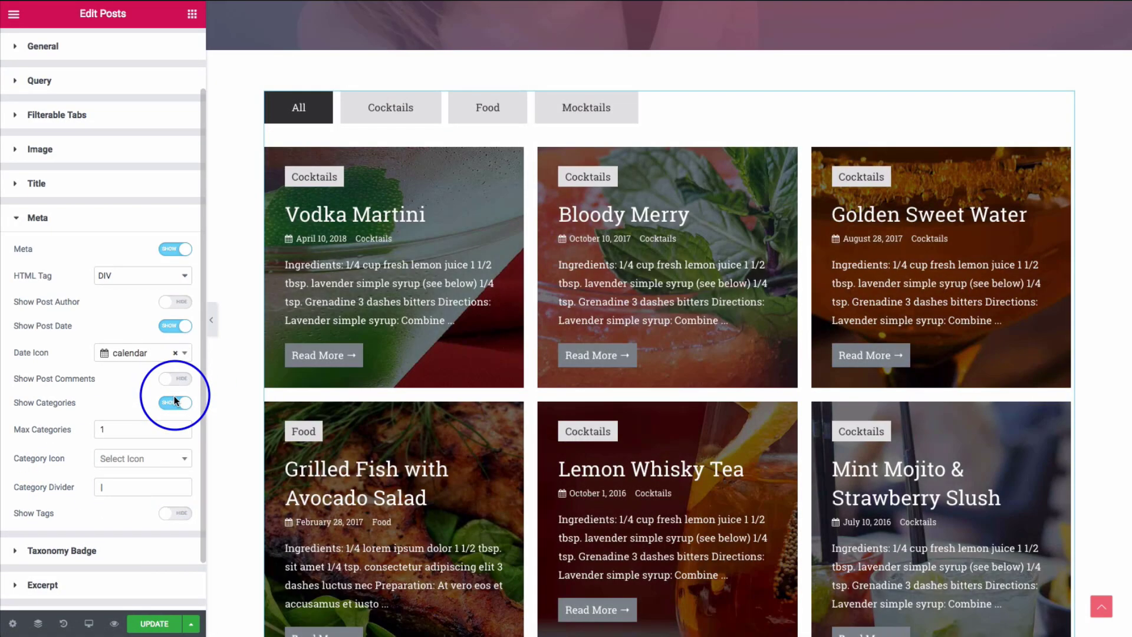
left_click(174, 402)
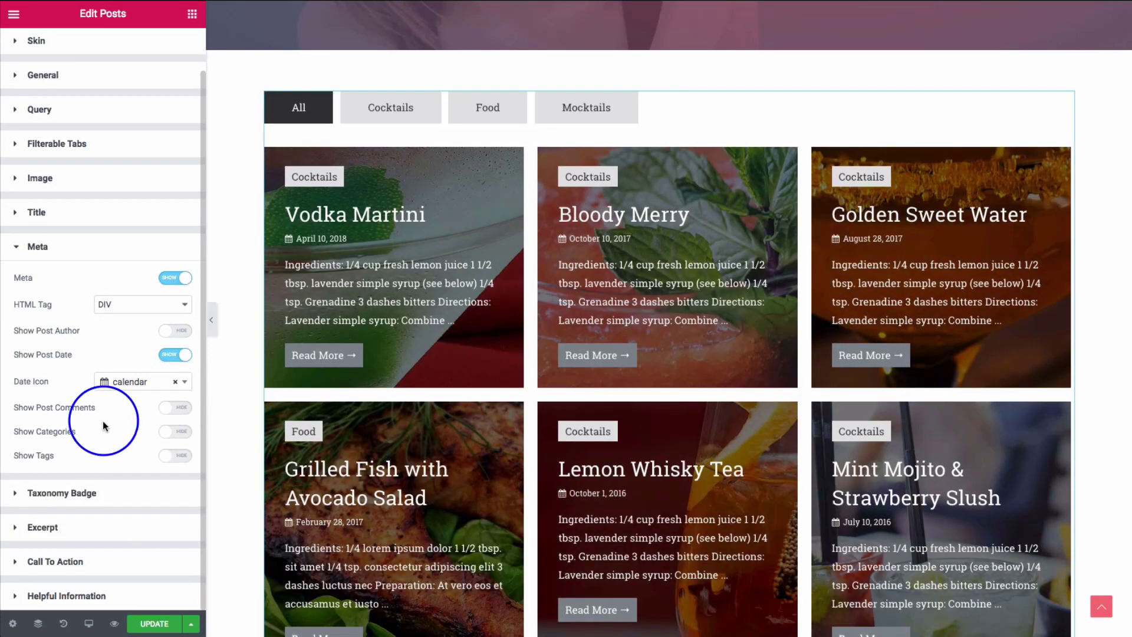
left_click(84, 493)
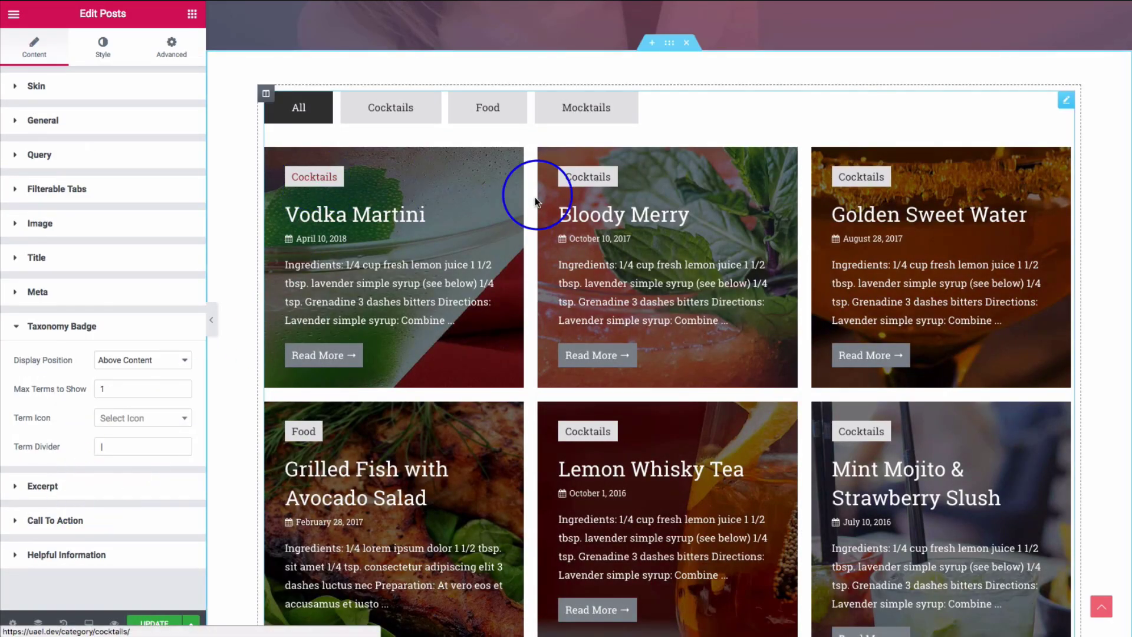
- Try the badge positions and settle on above content, leaving Max Terms to Show unchanged
left_click(118, 360)
left_click(118, 348)
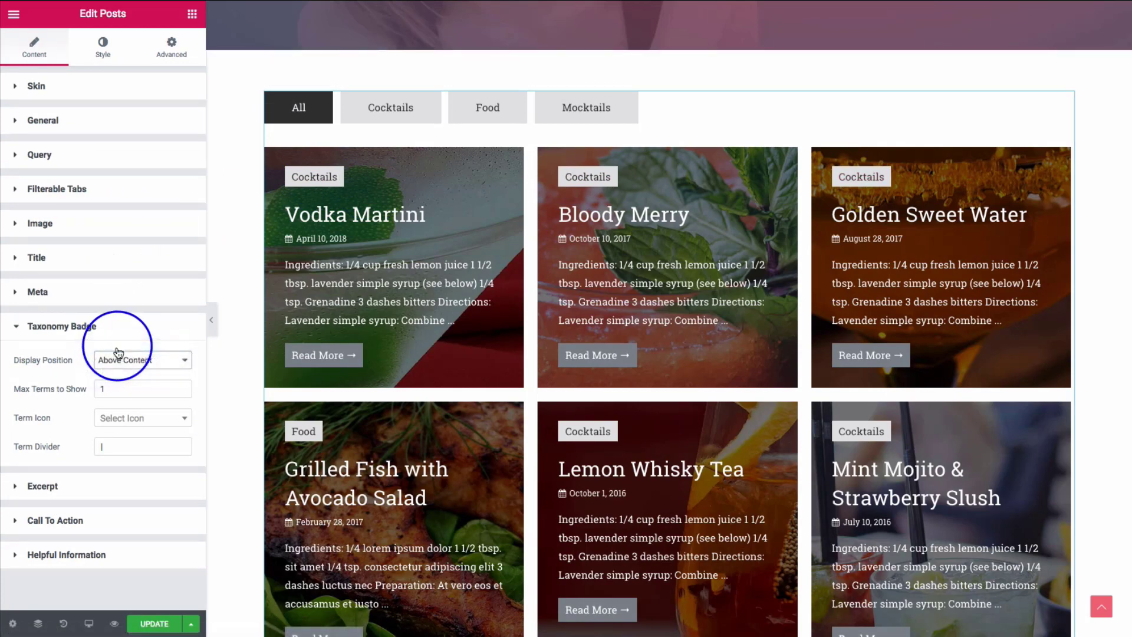
left_click(144, 360)
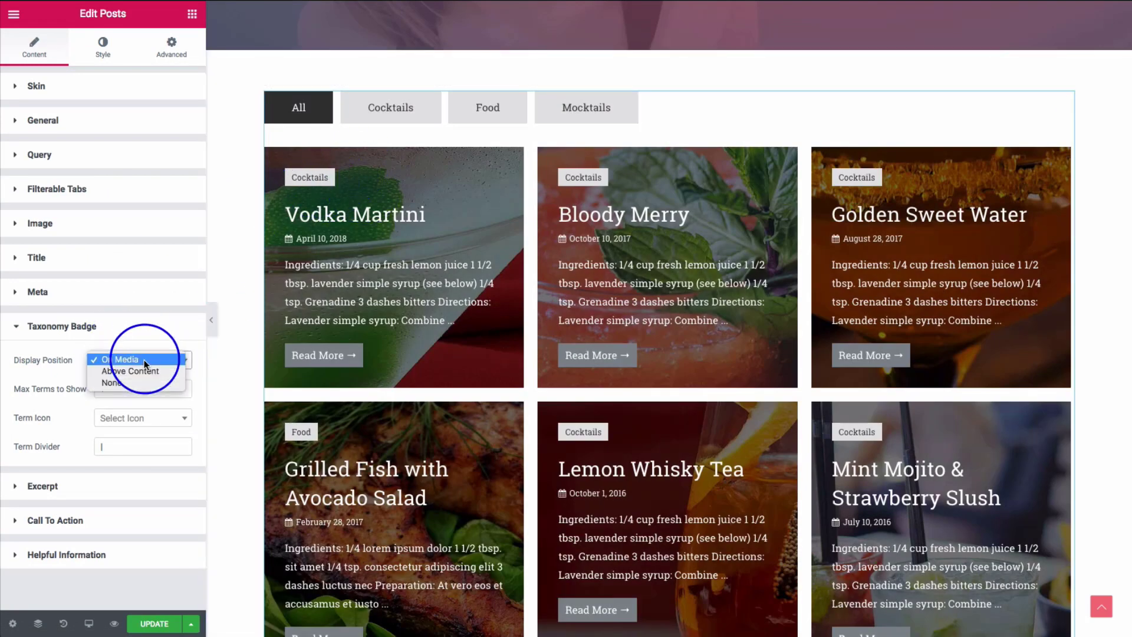
left_click(137, 370)
left_click(137, 362)
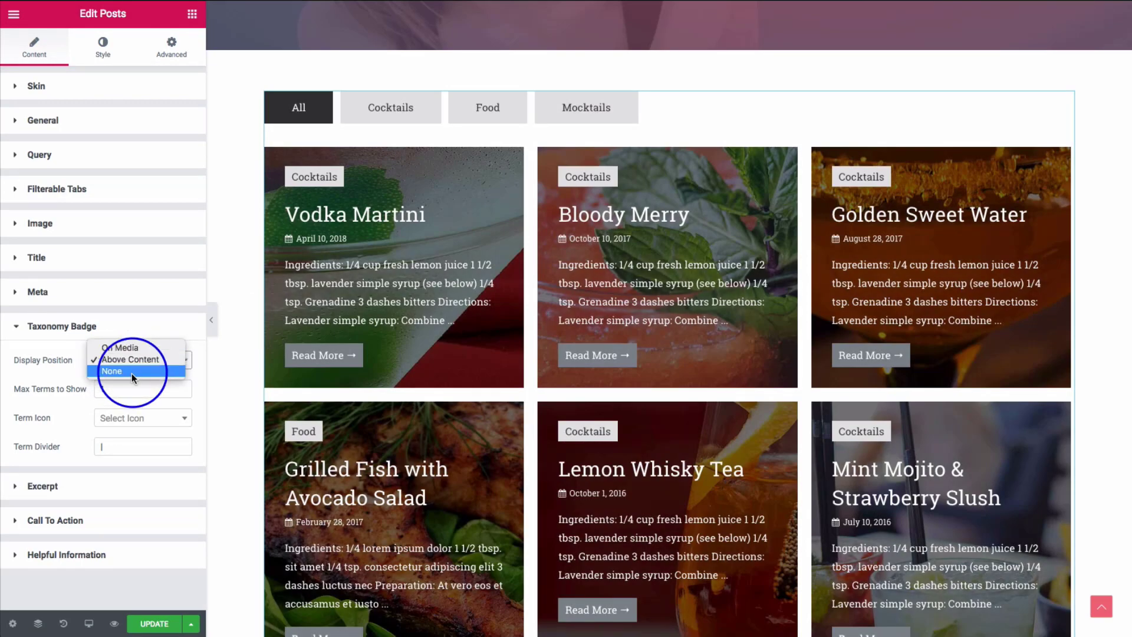
left_click(132, 371)
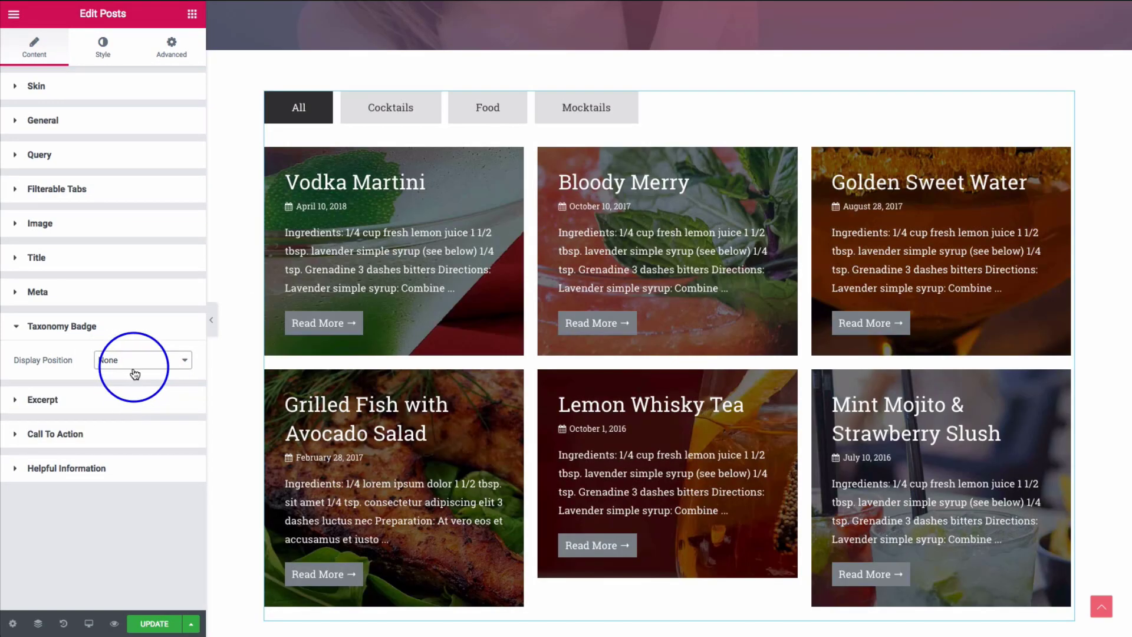
left_click(128, 359)
left_click(129, 348)
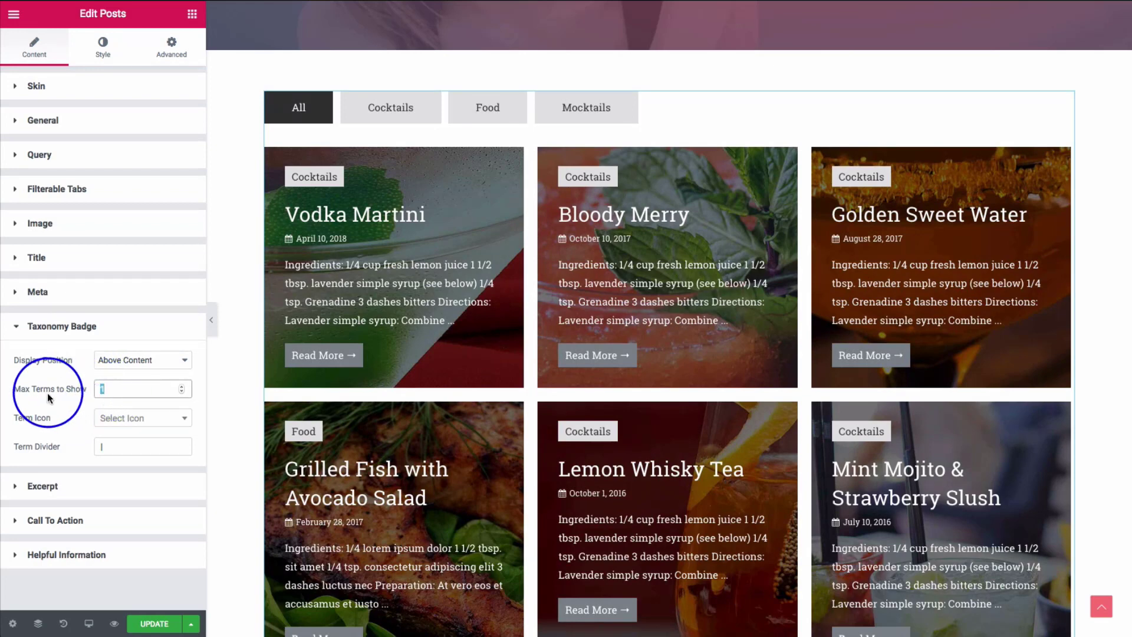
double_click(106, 388)
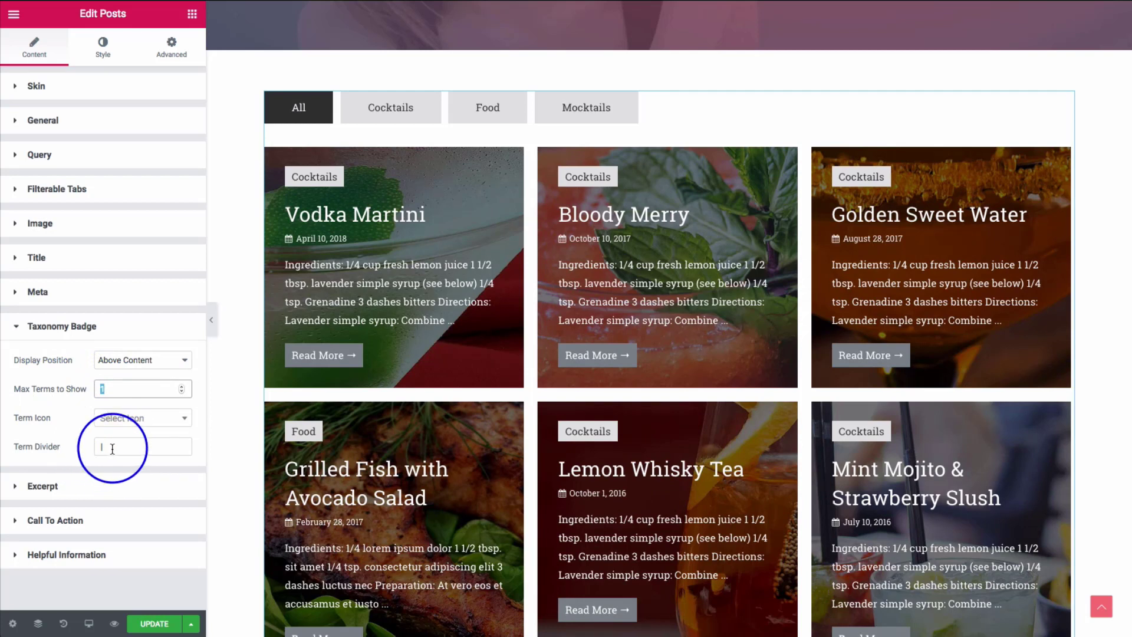
left_click(72, 453)
left_click(76, 486)
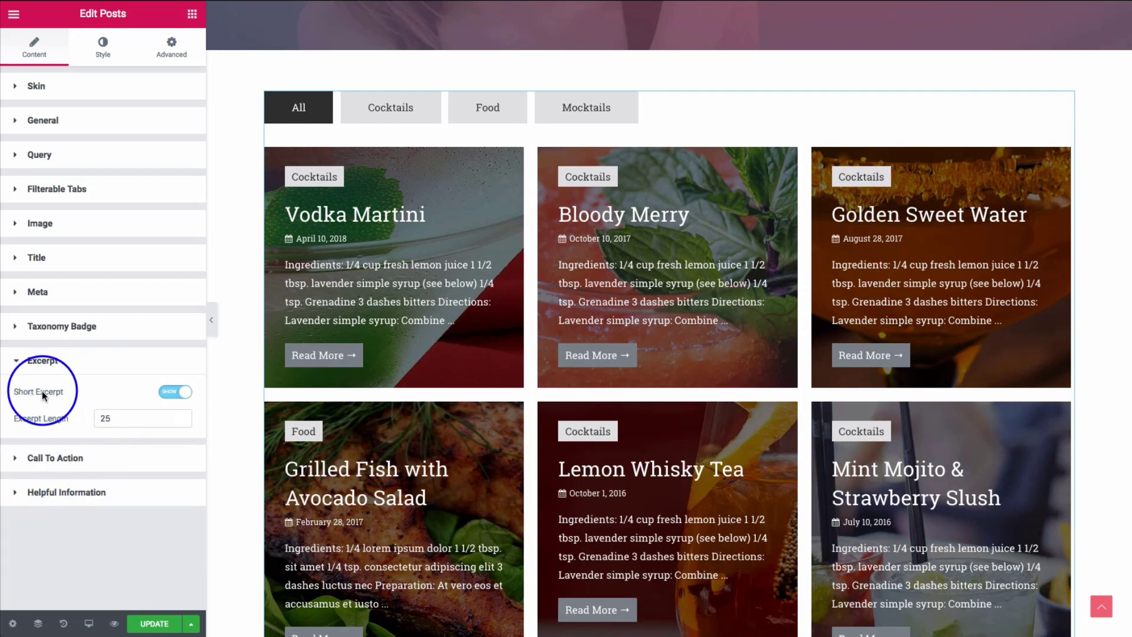
- Keep Short Excerpt on and set the excerpt length to 50 words
left_click(174, 393)
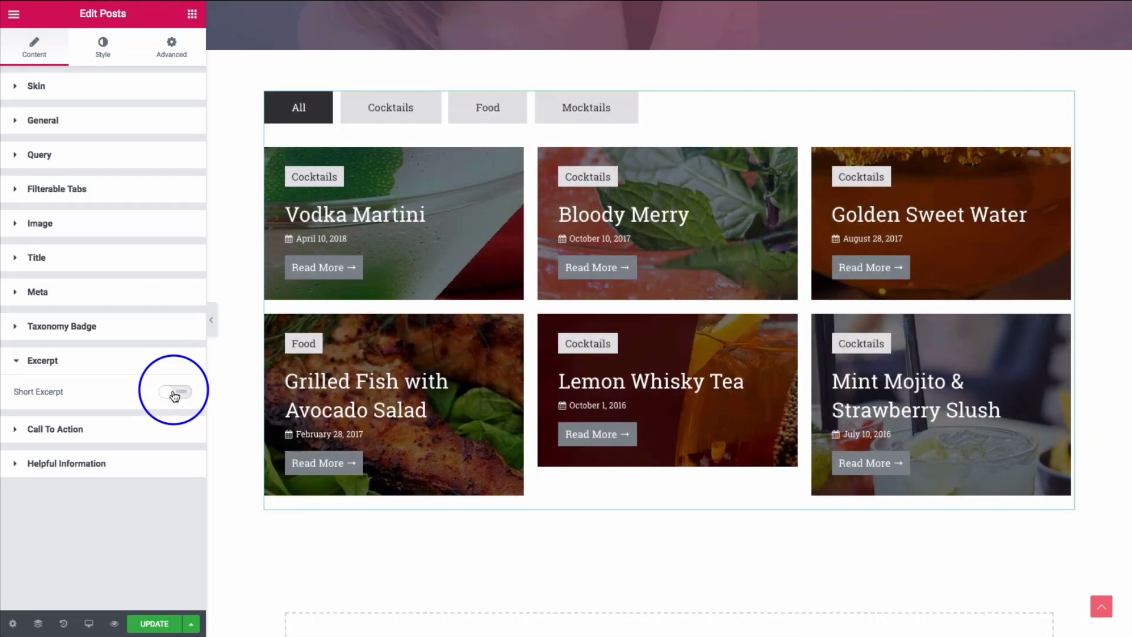
left_click(175, 394)
double_click(101, 419)
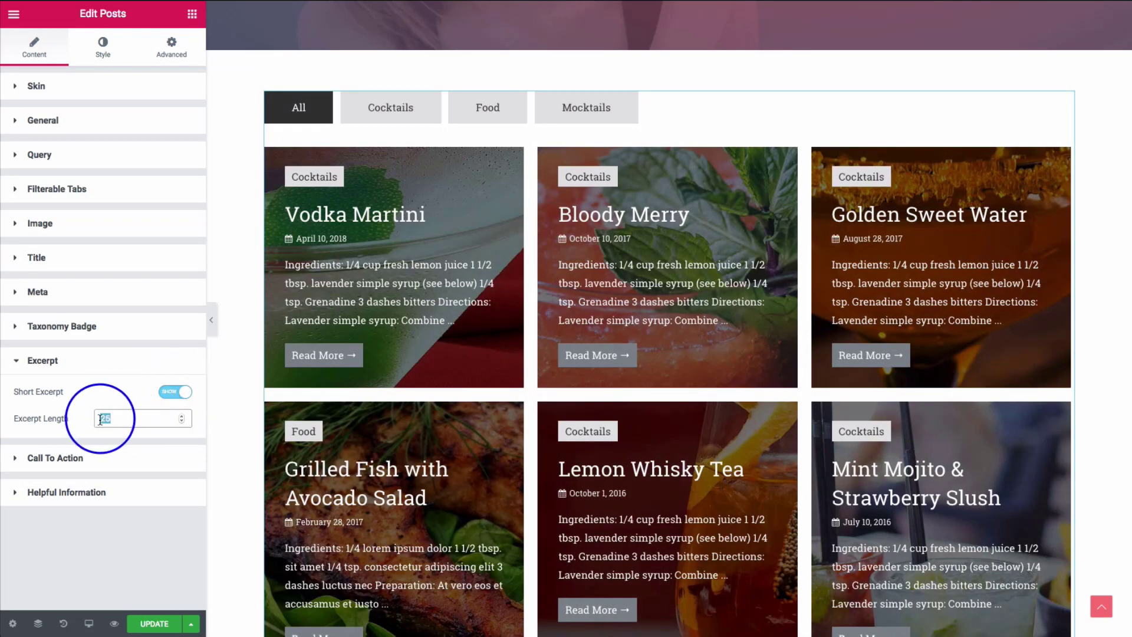
type("10")
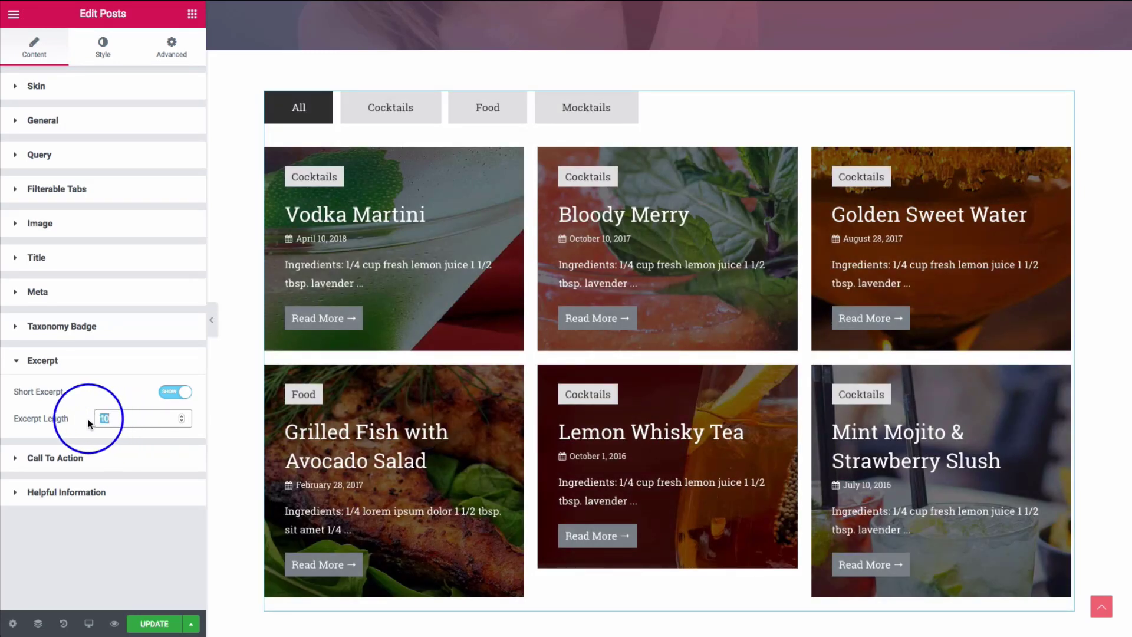
type("50")
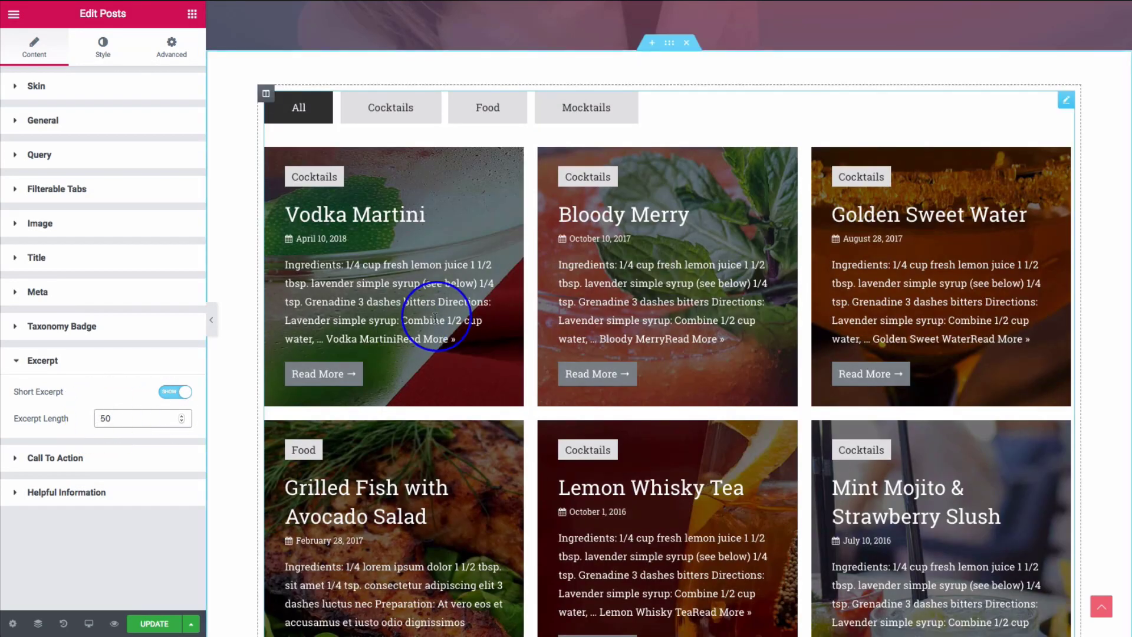
left_click(59, 459)
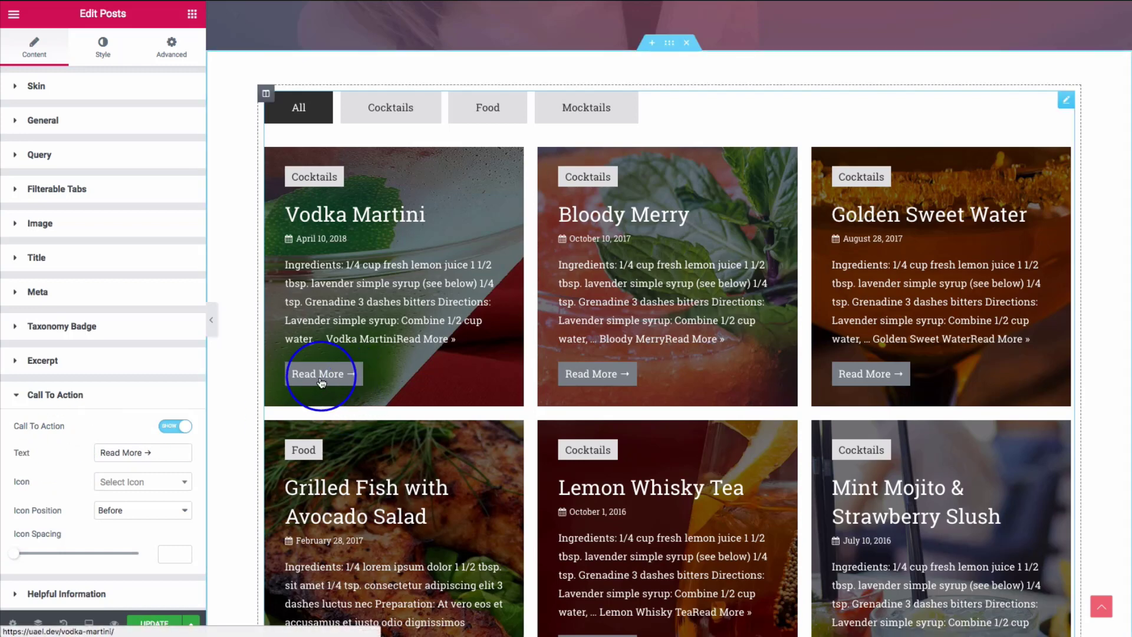
- Give the Read More buttons an angle-right icon positioned after the text
left_click(172, 427)
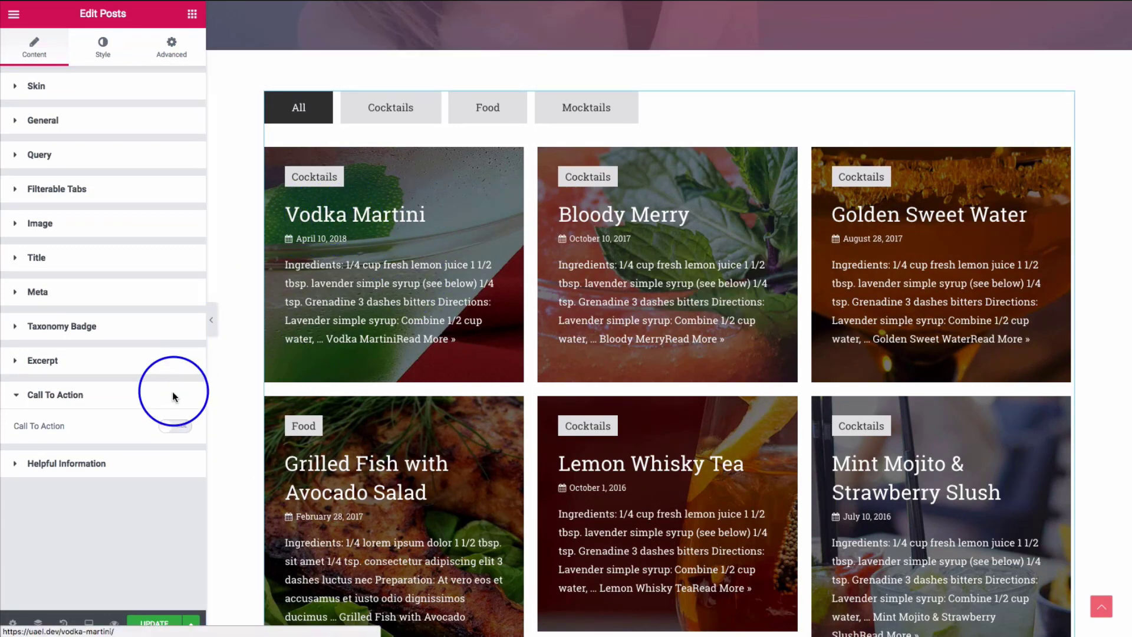
left_click(177, 427)
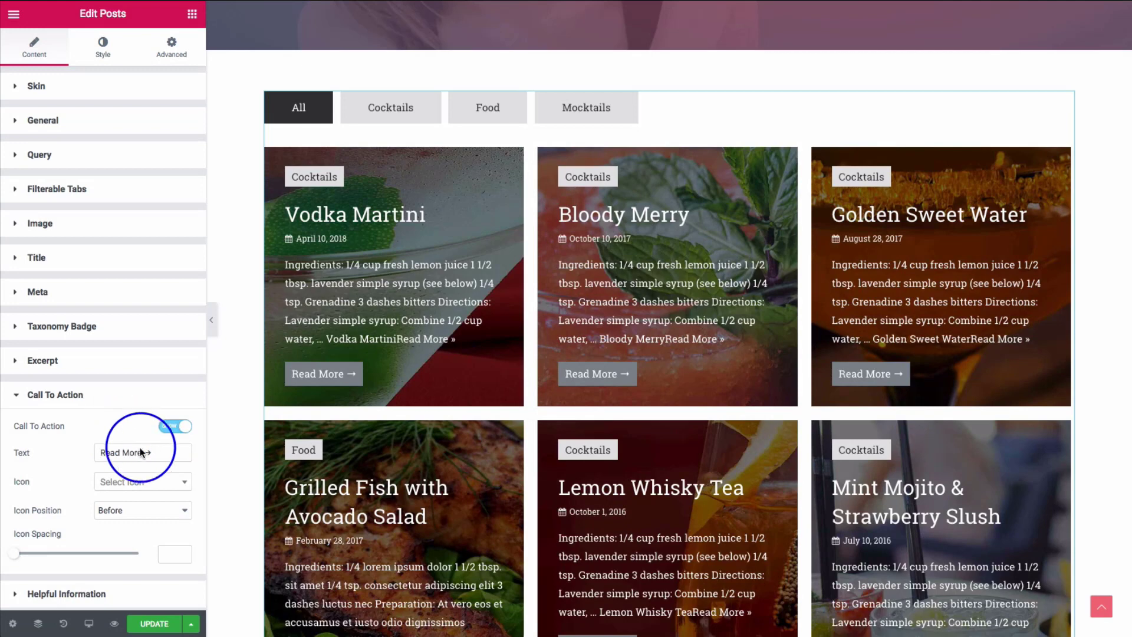
left_click_drag(163, 452, 68, 470)
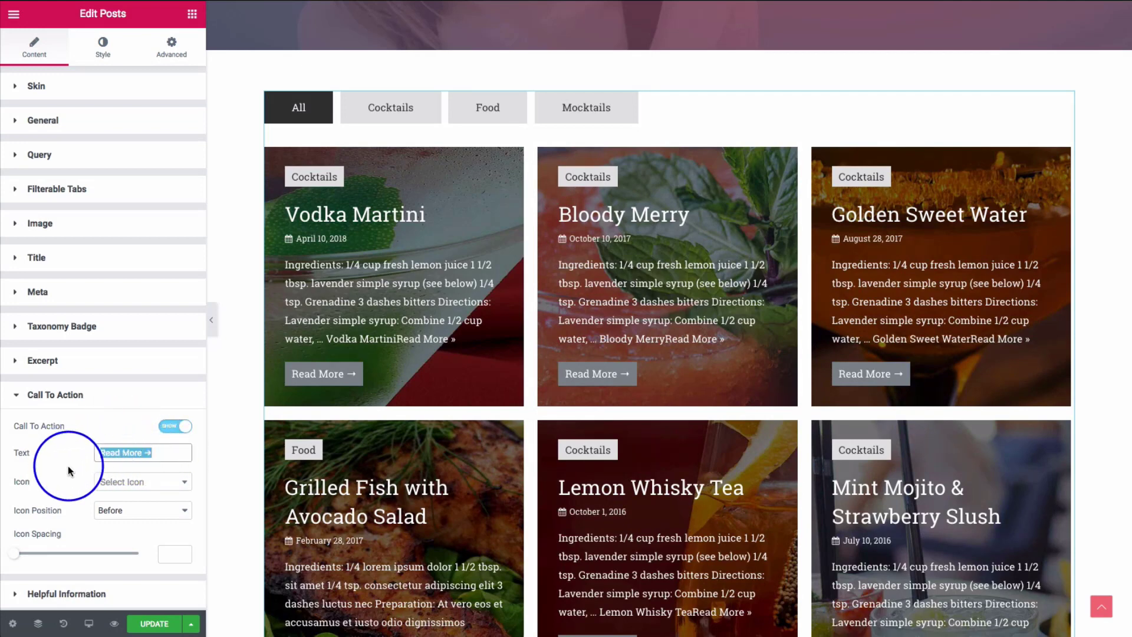
left_click(120, 487)
type("angle")
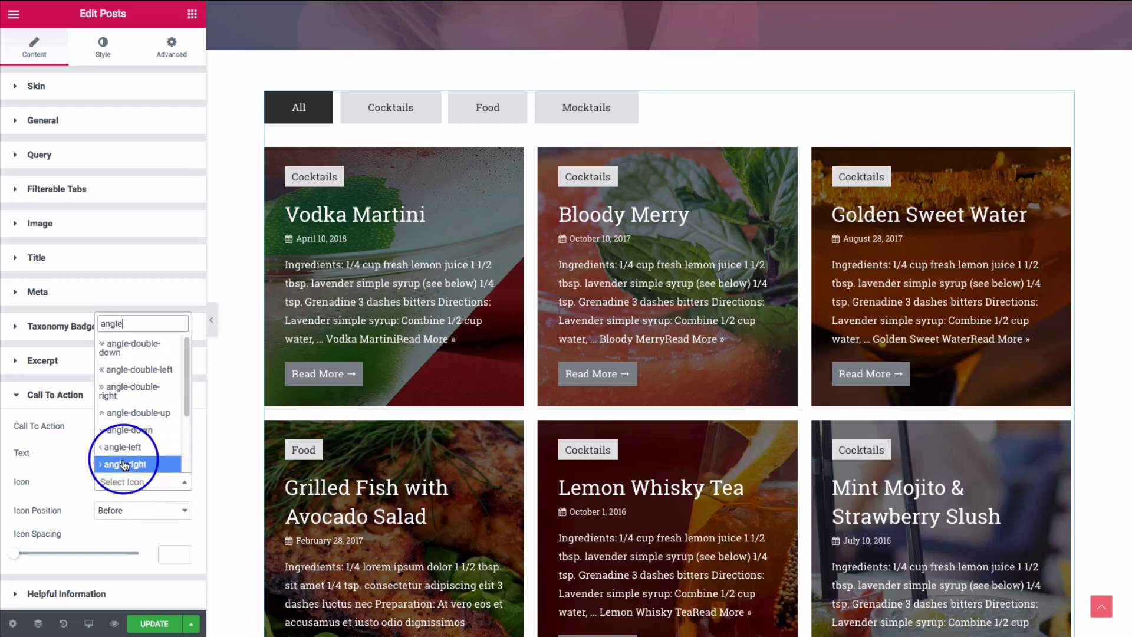
left_click(124, 465)
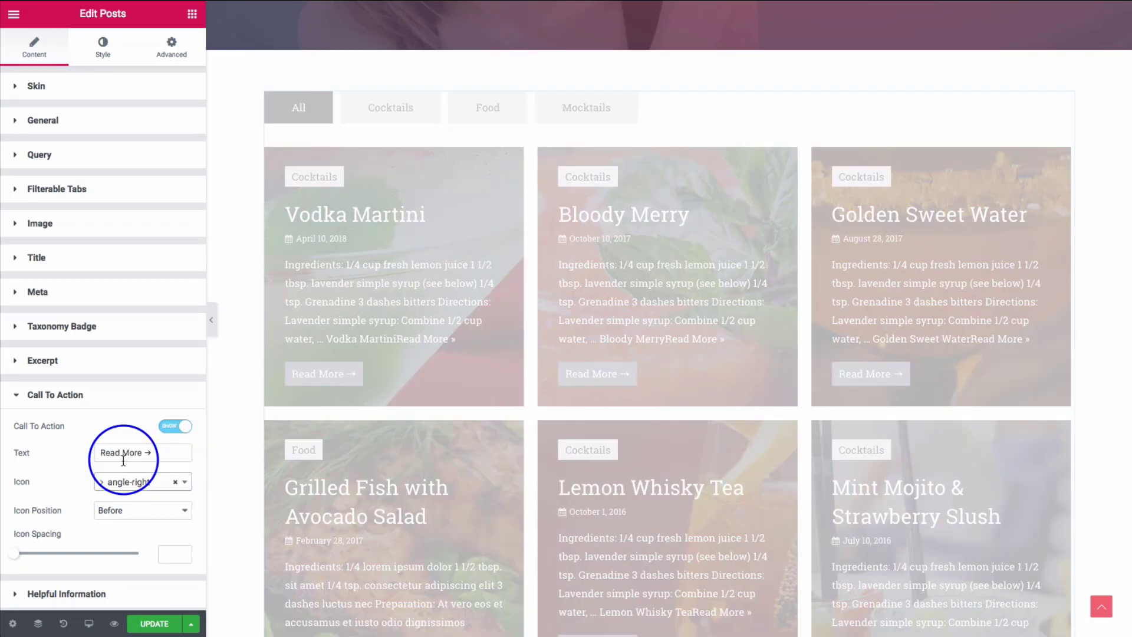
left_click(130, 510)
left_click(128, 521)
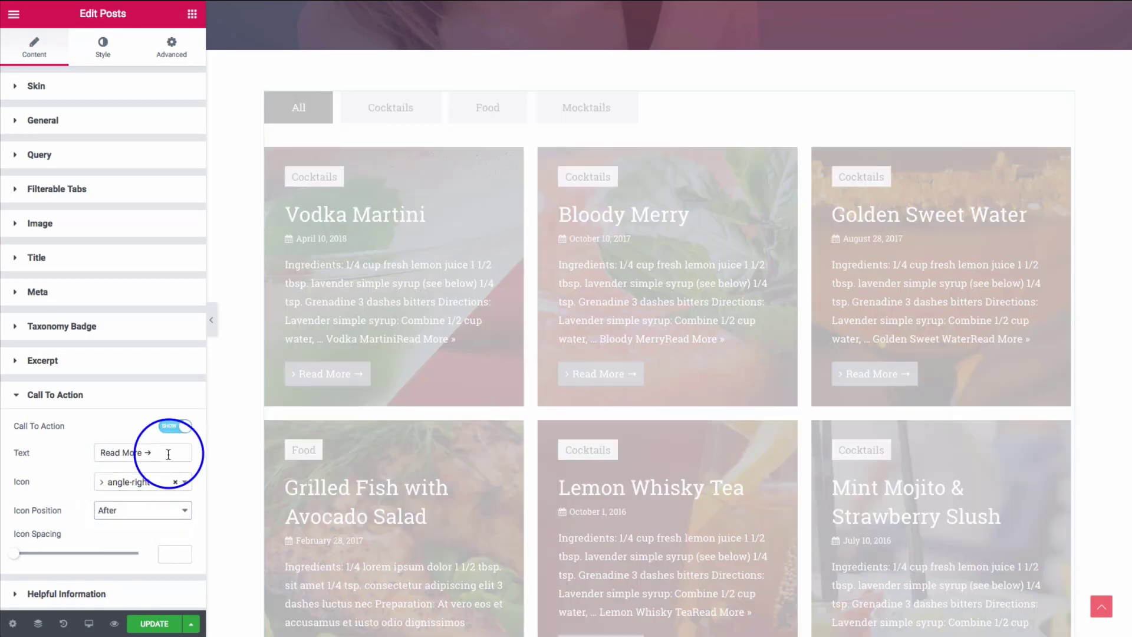
- Delete the arrow from the 'Read More →' label and slightly increase icon spacing
left_click(168, 453)
key("BackSpace")
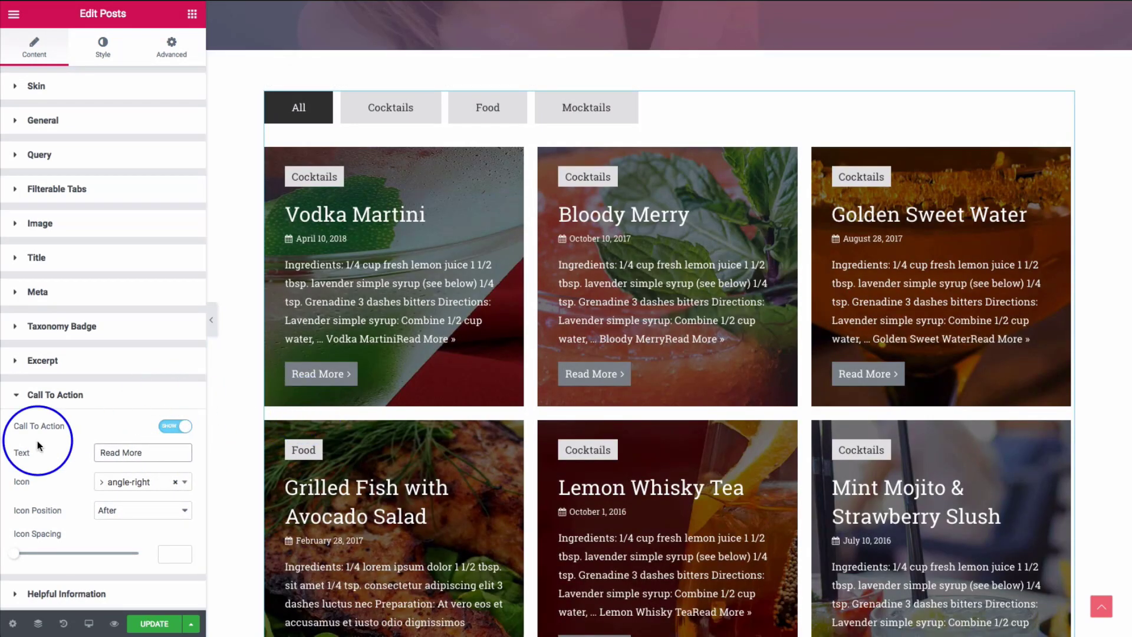
mouse_move(32, 556)
left_mouse_down()
mouse_move(60, 557)
mouse_move(43, 560)
left_mouse_up()
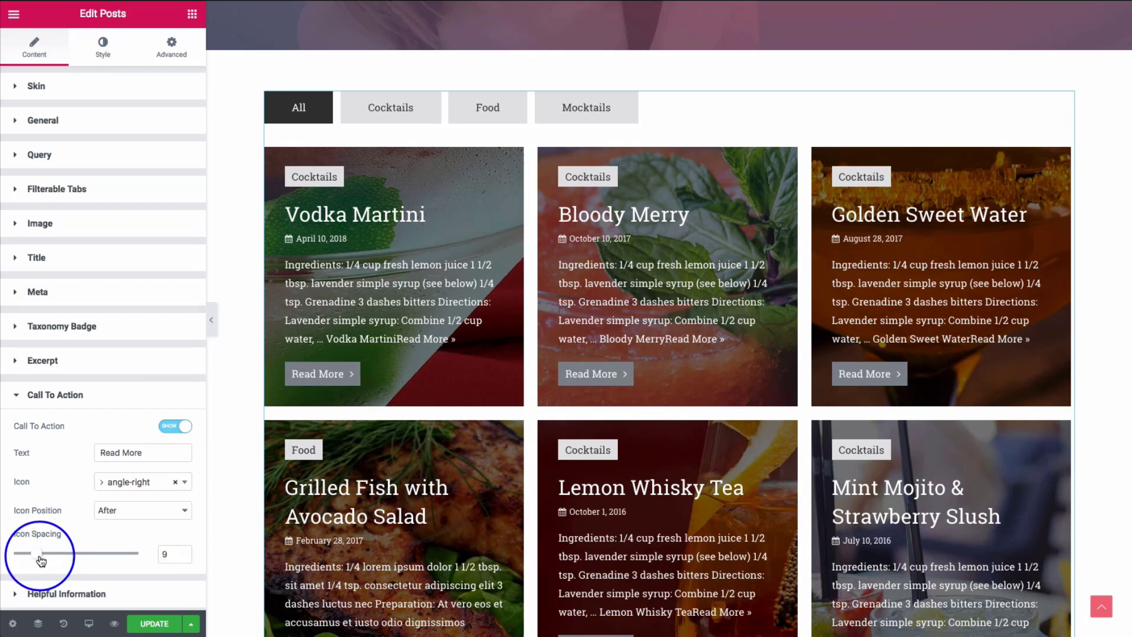
left_click(96, 403)
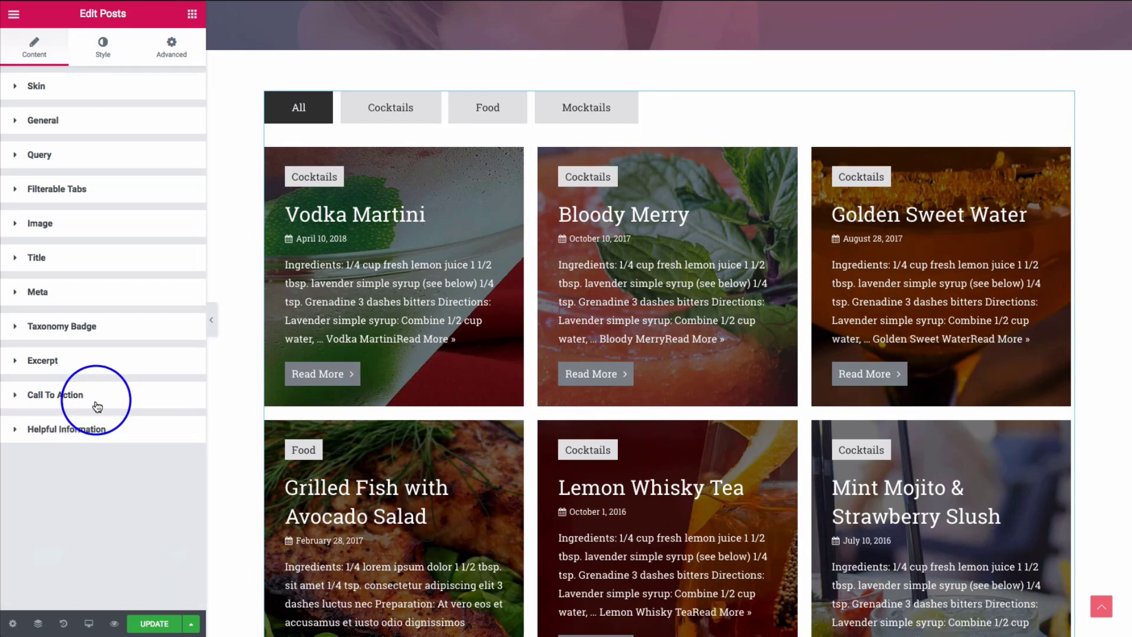
- Set the posts grid's column gap to 37 and row gap to 35
left_click(64, 429)
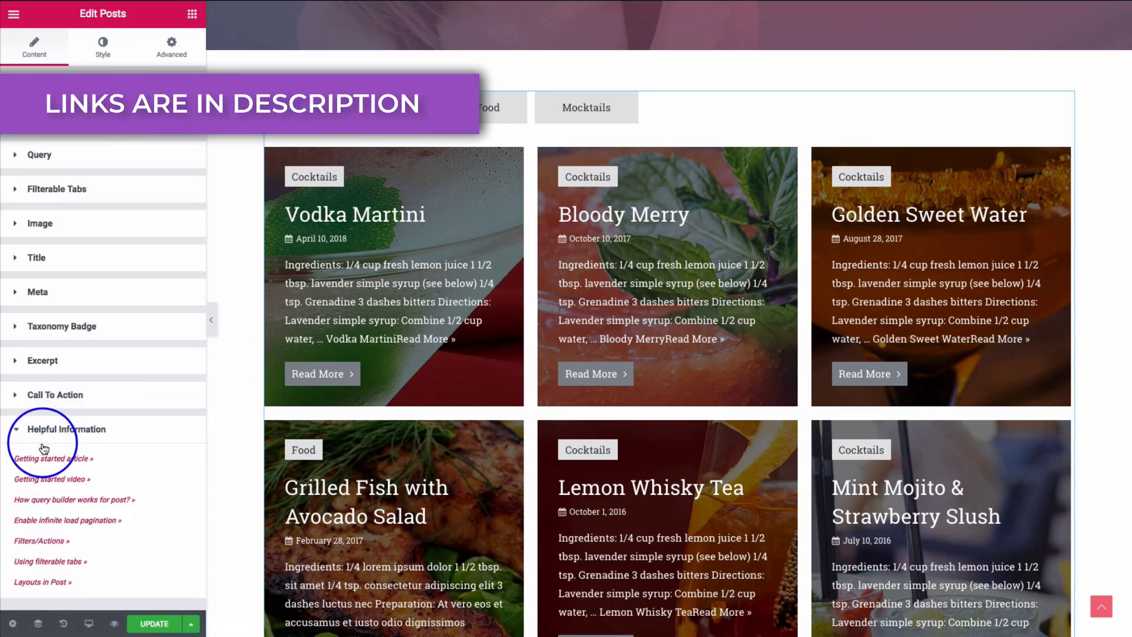
left_click(101, 52)
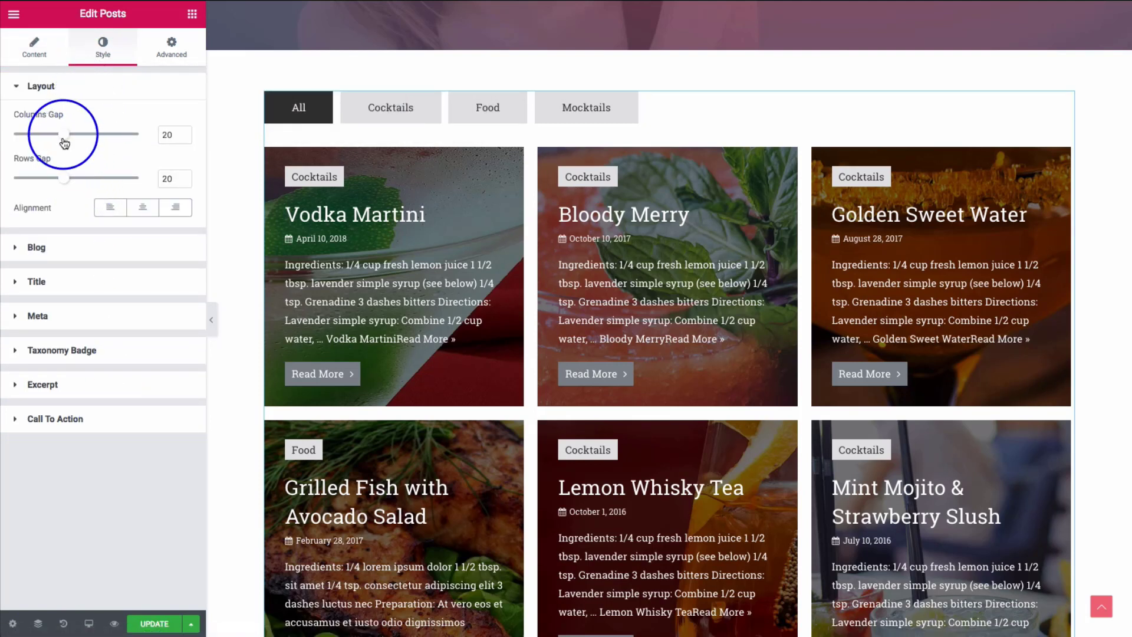
mouse_move(65, 140)
left_mouse_down()
mouse_move(142, 140)
mouse_move(72, 140)
left_mouse_up()
left_click_drag(65, 186, 101, 186)
left_click_drag(75, 143, 108, 144)
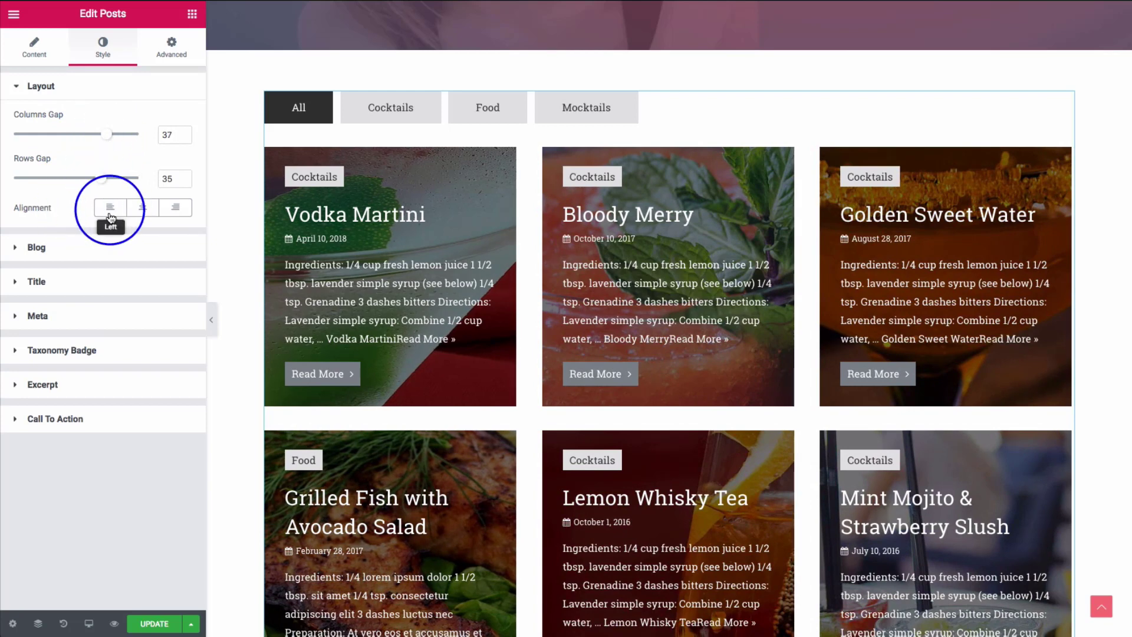
- Try centre and right alignment for the card content, settling on left
left_click(142, 208)
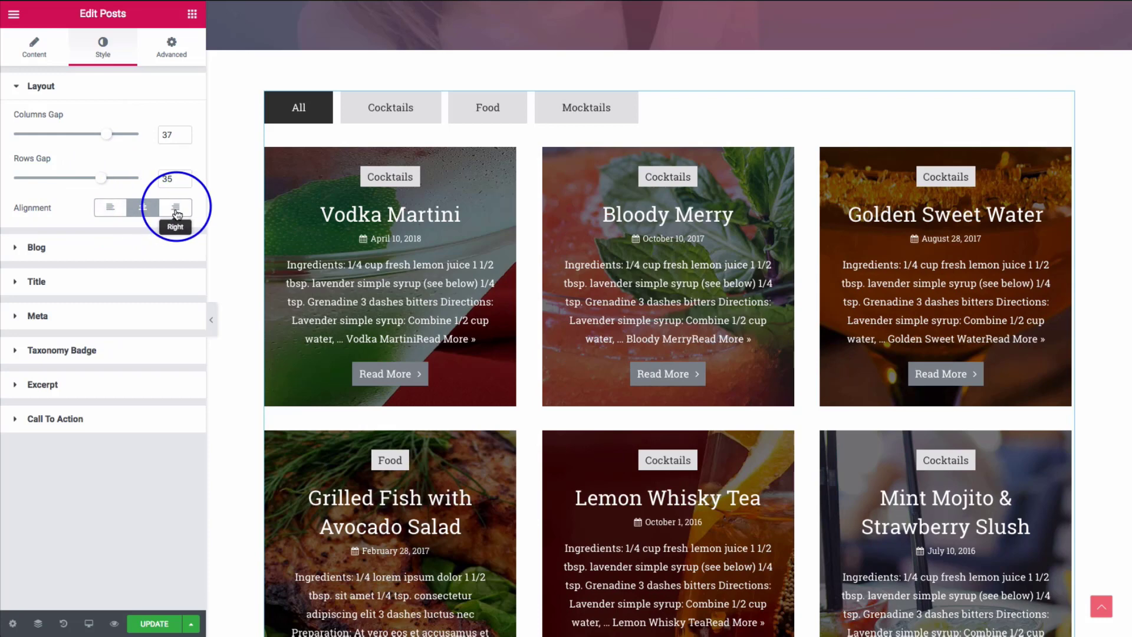
left_click(175, 212)
left_click(143, 207)
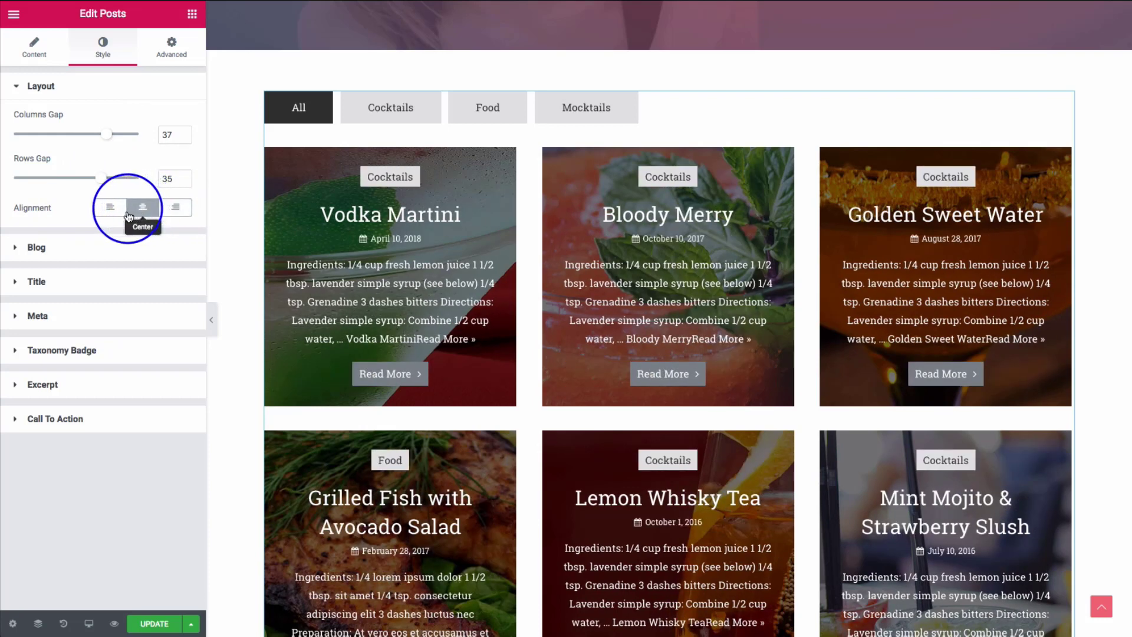
left_click(122, 214)
left_click(96, 247)
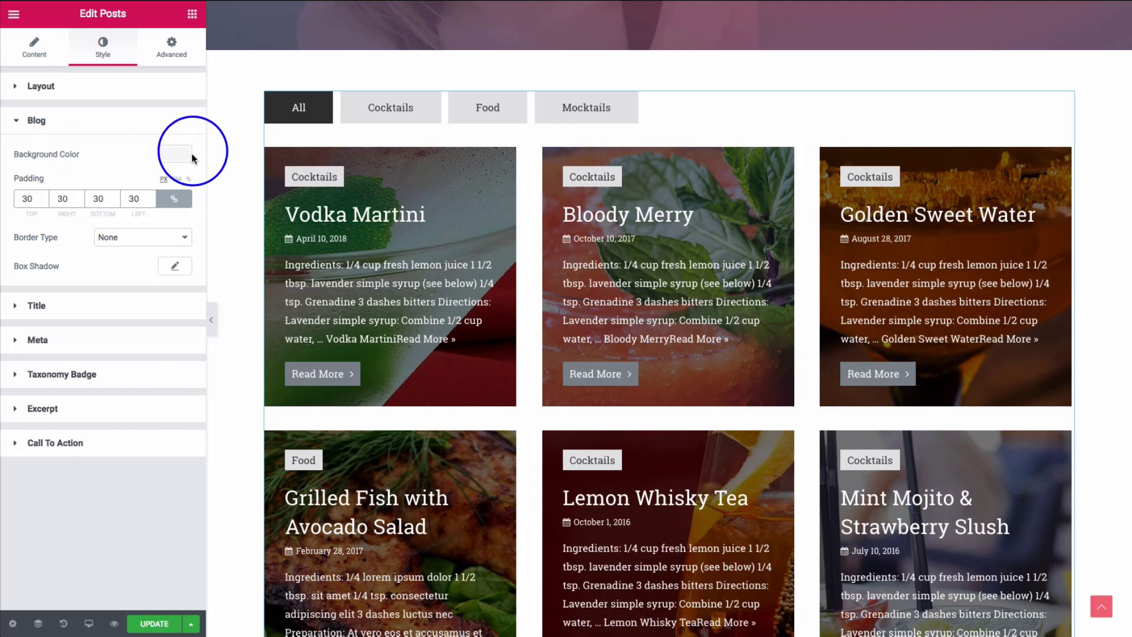
- Try black as the card background, then revert to light blue
left_click(168, 163)
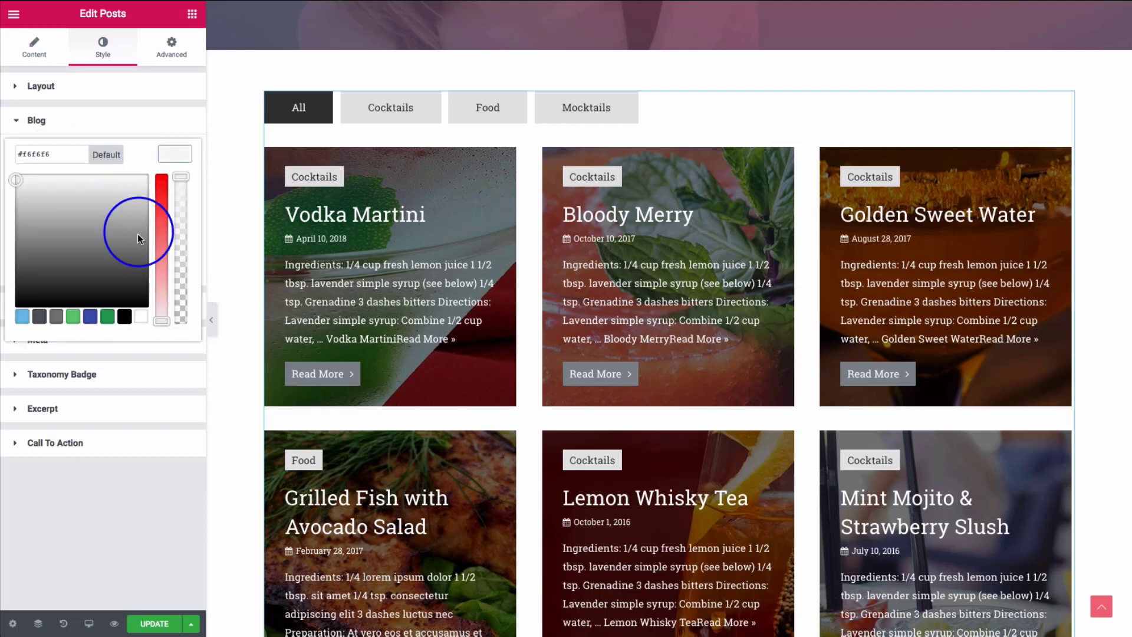
left_click(124, 316)
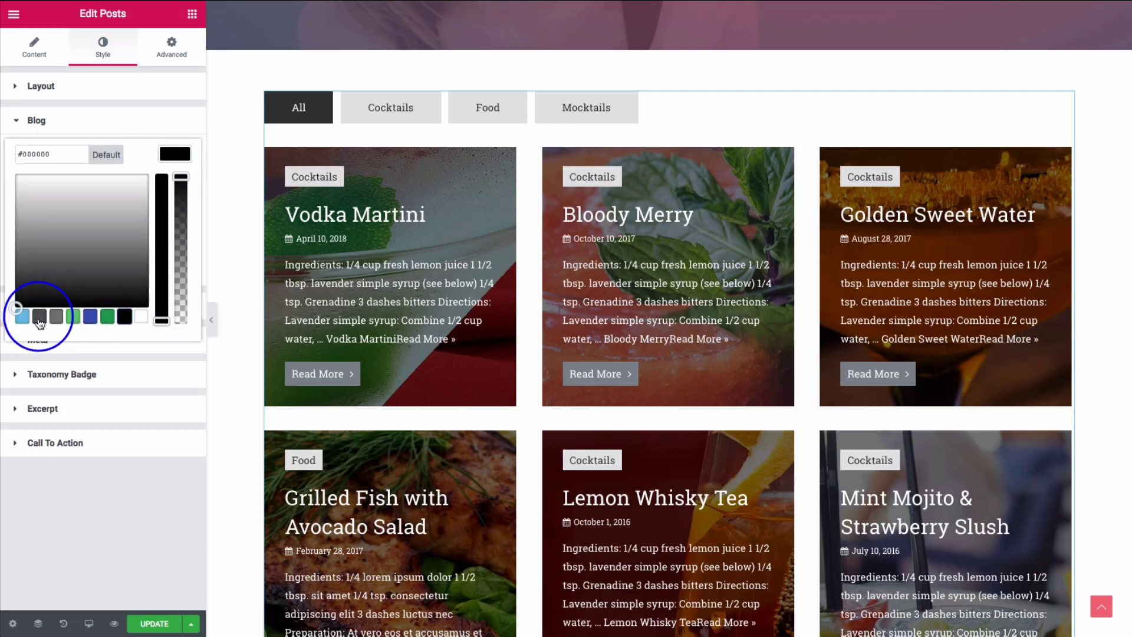
left_click(24, 318)
left_click(174, 155)
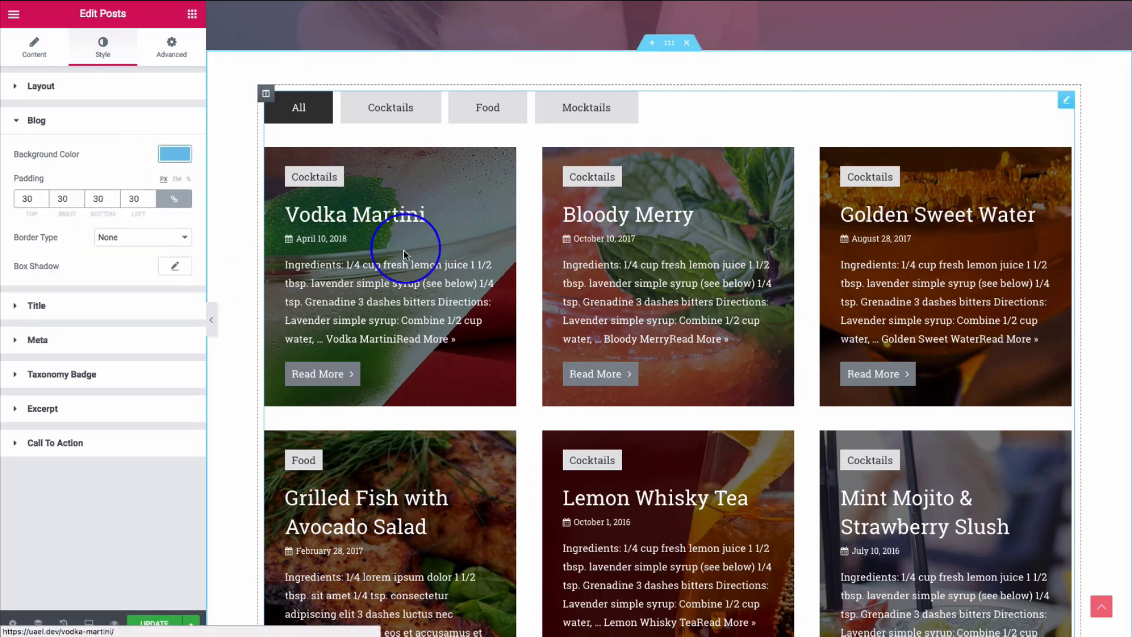
- Move the featured image position above the card content
left_click(42, 56)
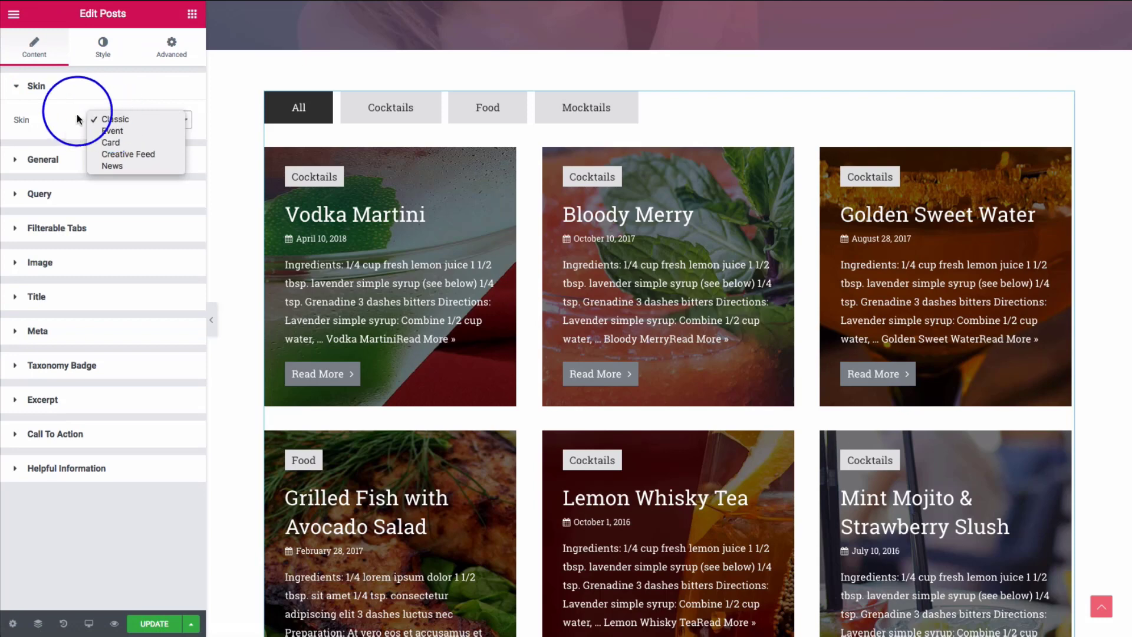
left_click(89, 119)
left_click(78, 261)
left_click(71, 272)
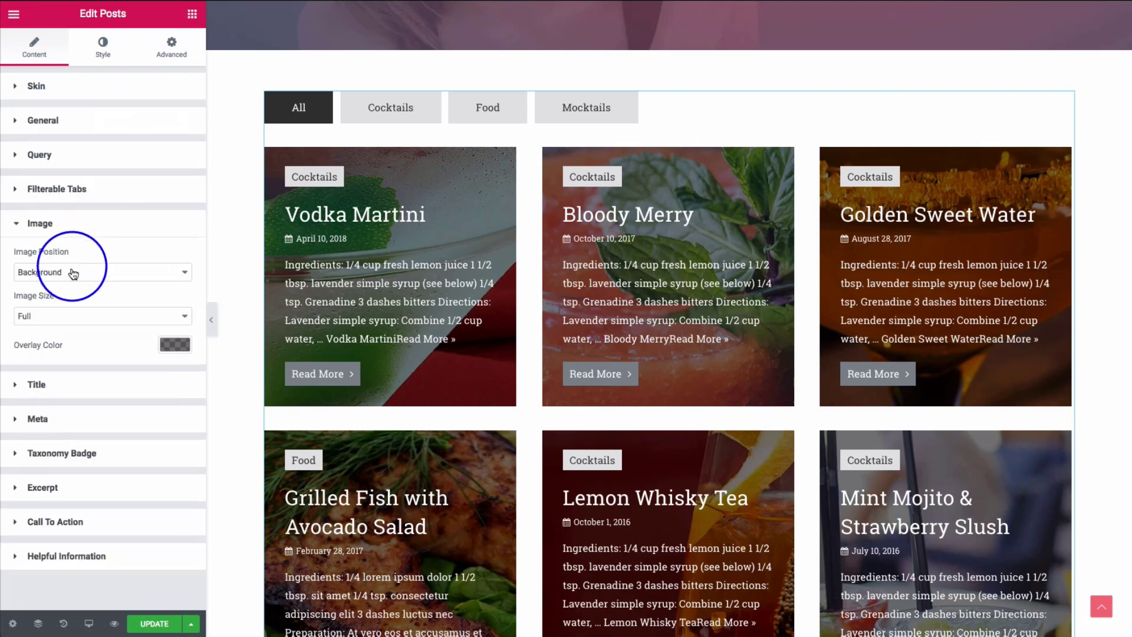
left_click(59, 265)
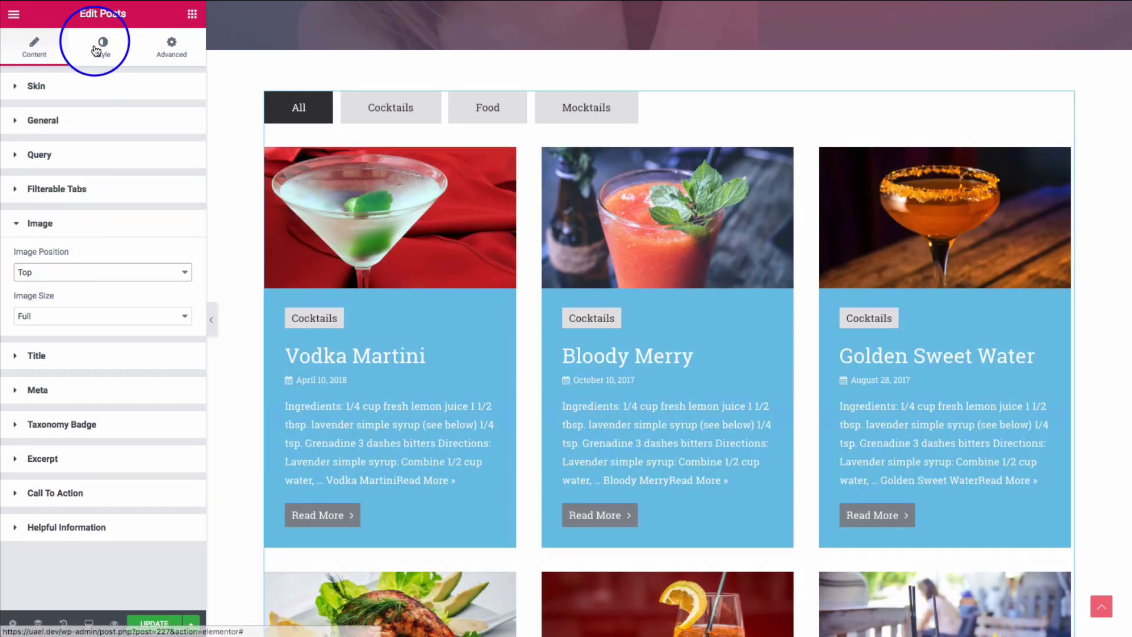
- After trying white and green, set the card background to a dark grey
left_click(100, 48)
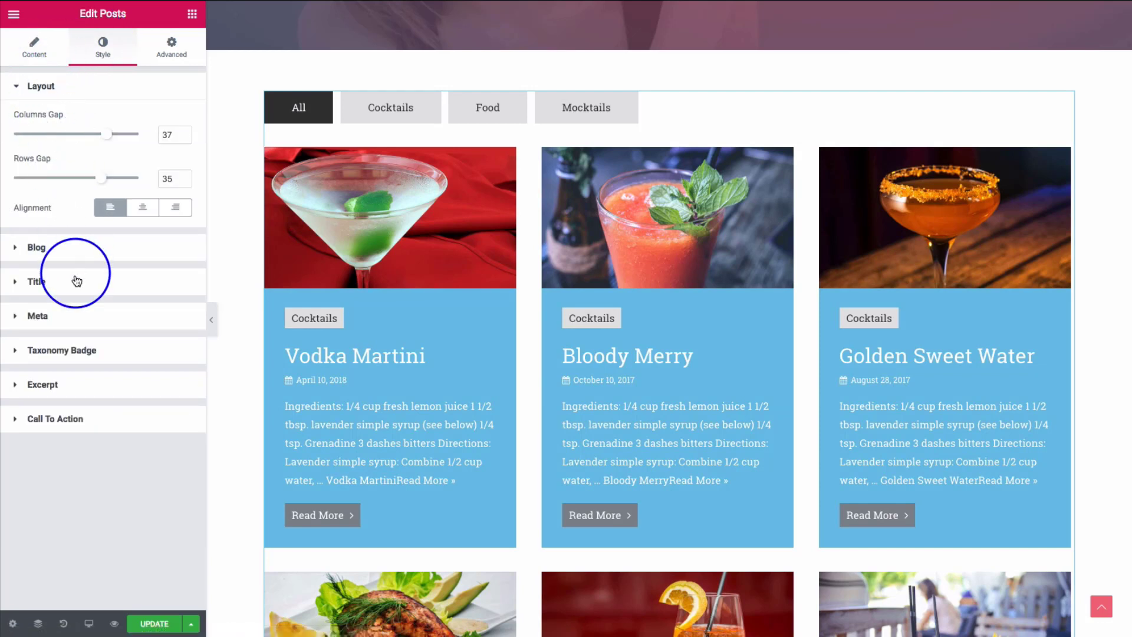
left_click(78, 252)
left_click(171, 157)
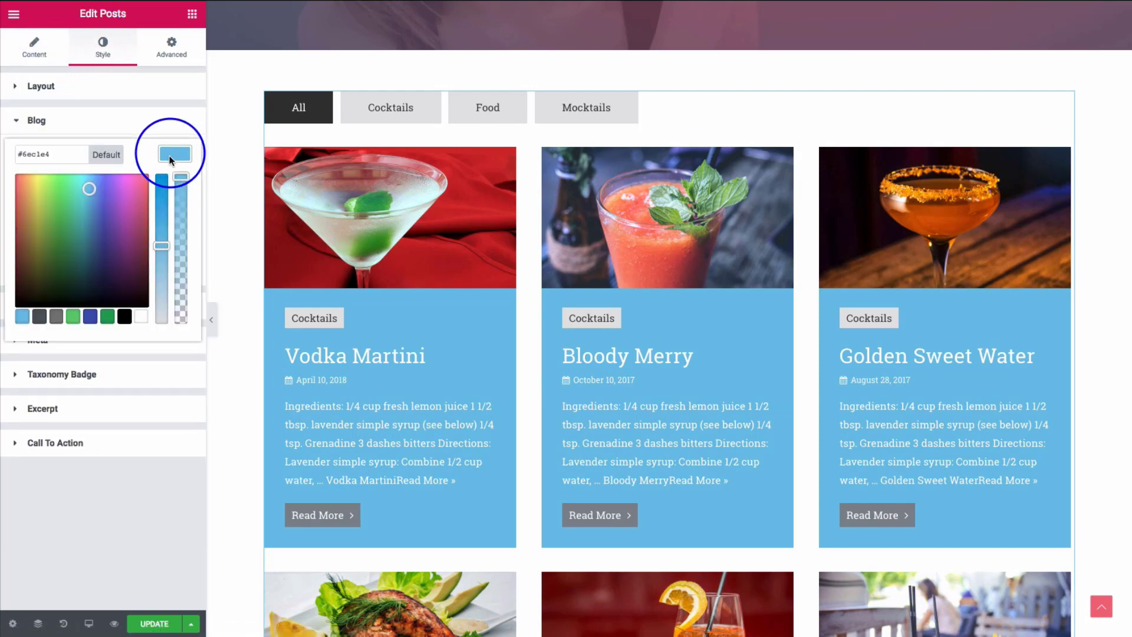
left_click(141, 316)
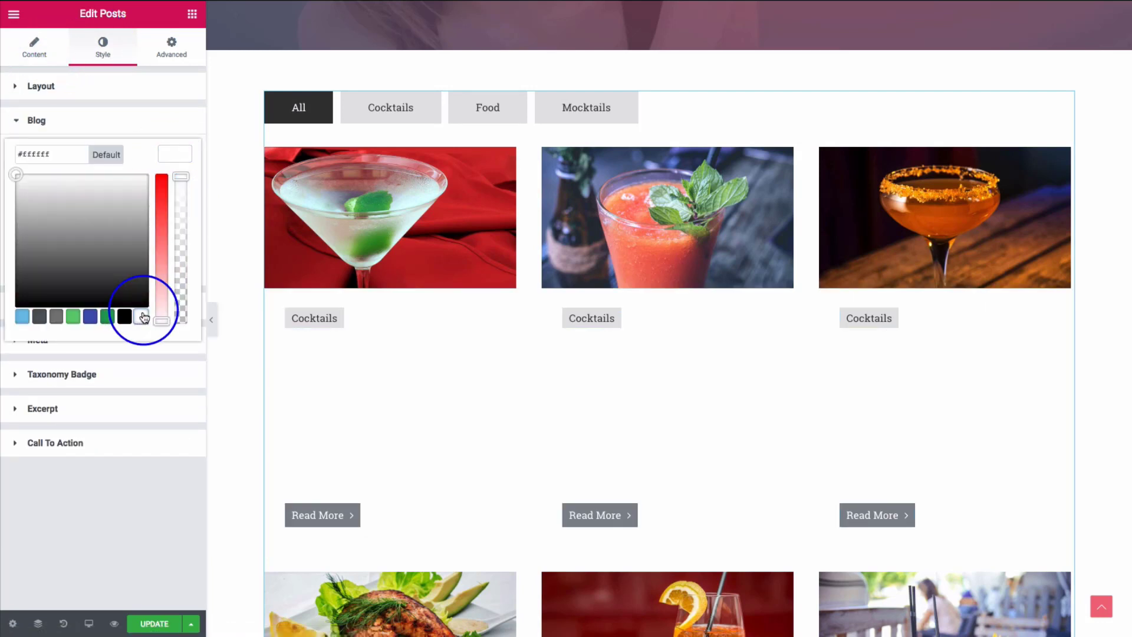
left_click(107, 317)
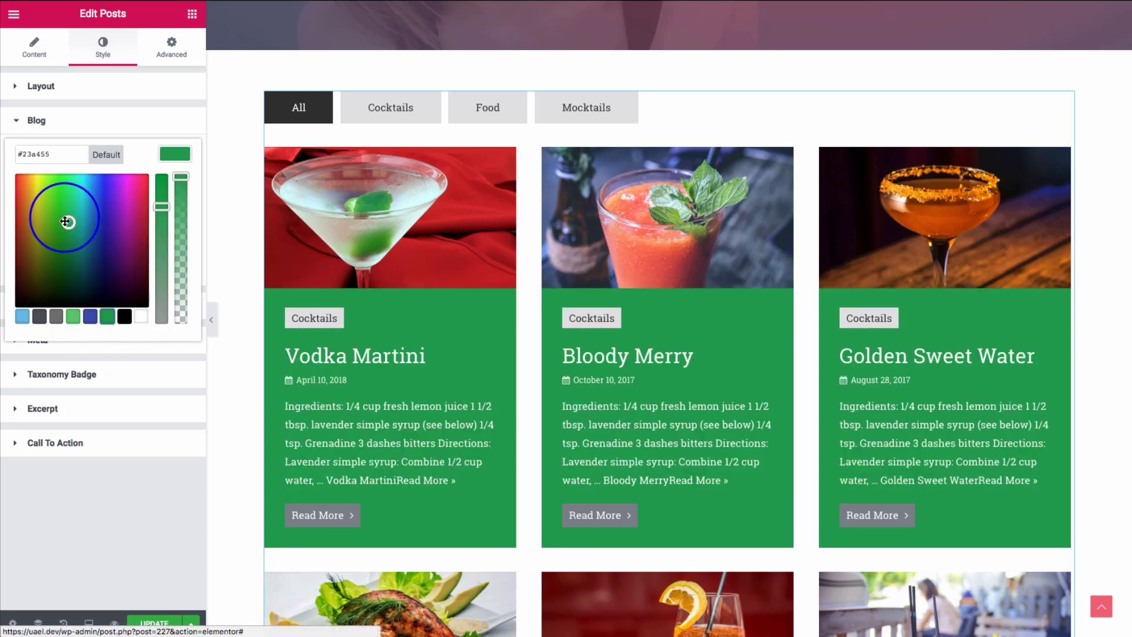
left_click(141, 316)
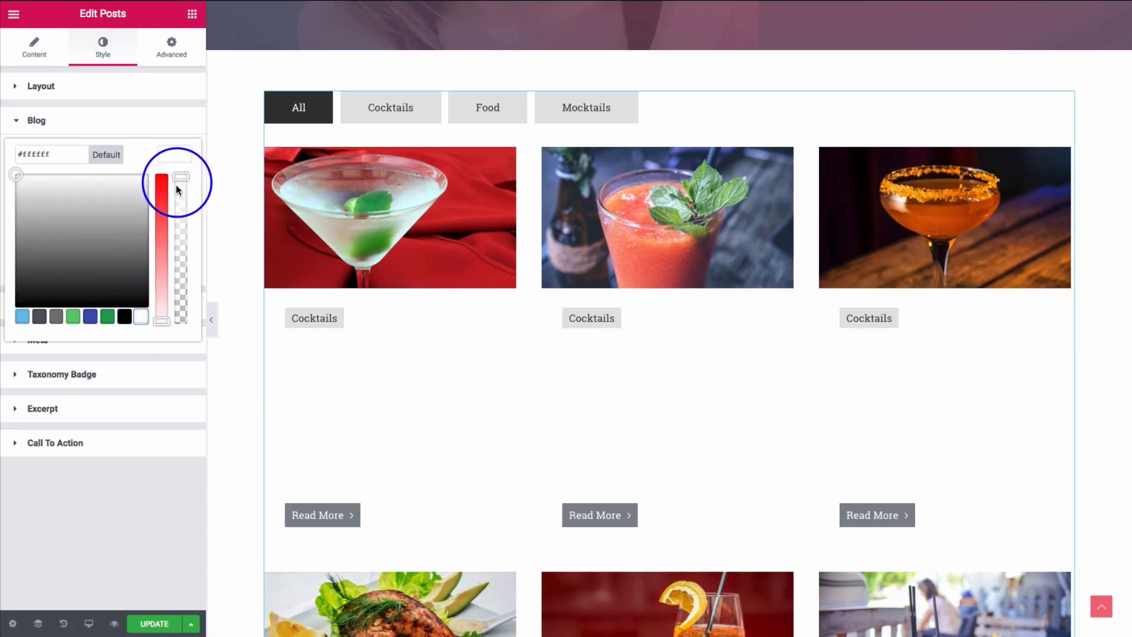
left_click_drag(79, 199, 2, 256)
left_click(24, 235)
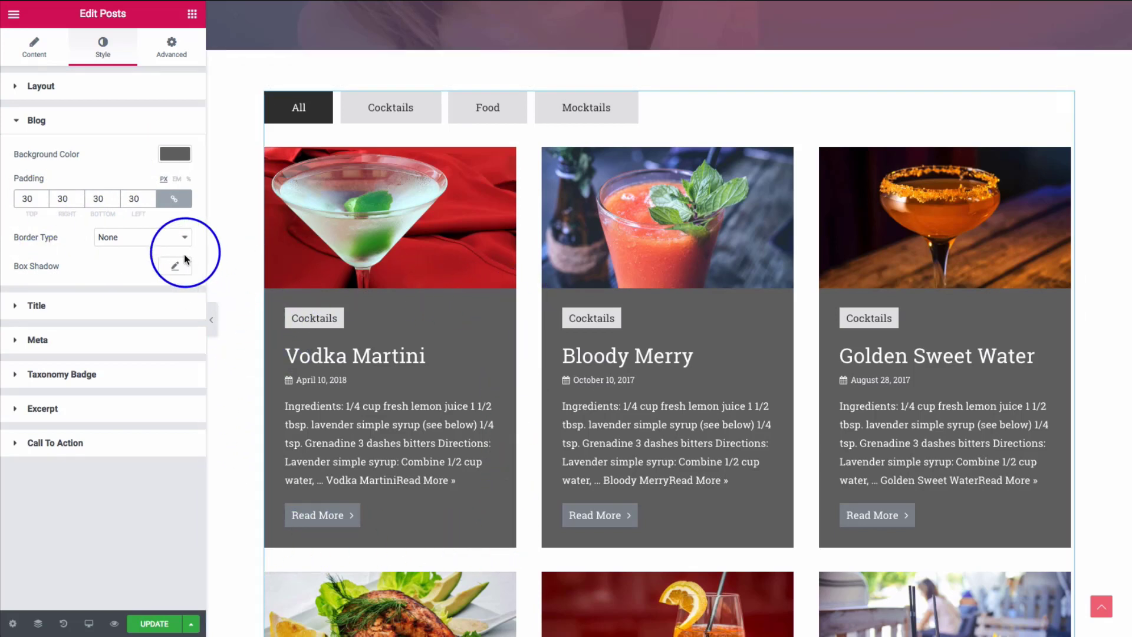
- Set the card border type to Dotted, then clear its width so no border shows
left_click(142, 237)
left_click(38, 193)
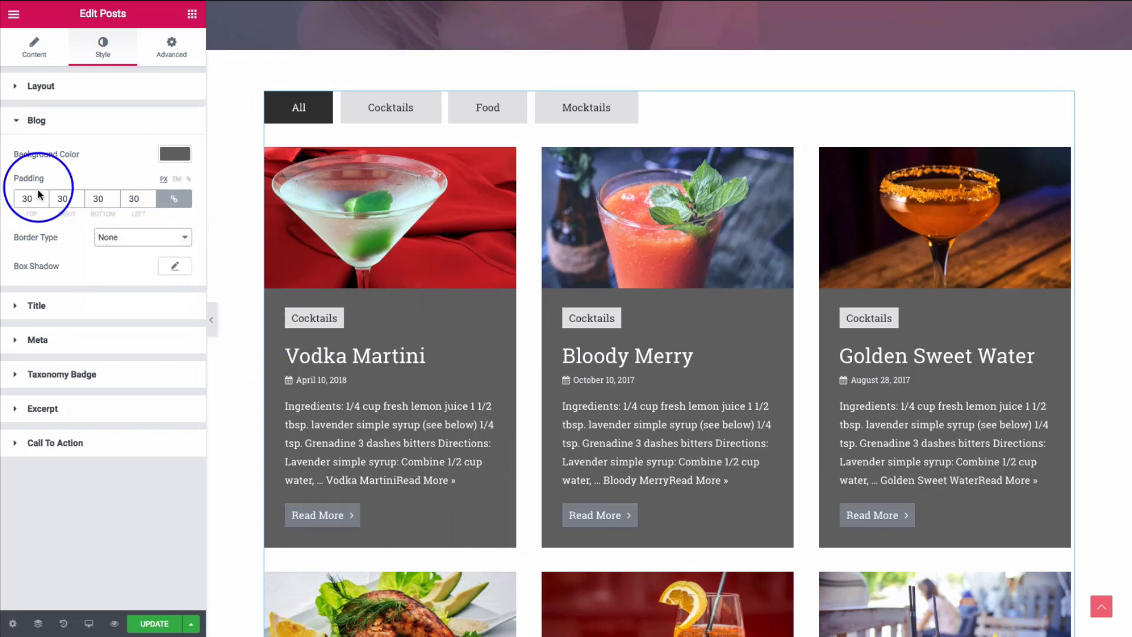
left_click(139, 238)
left_click(124, 272)
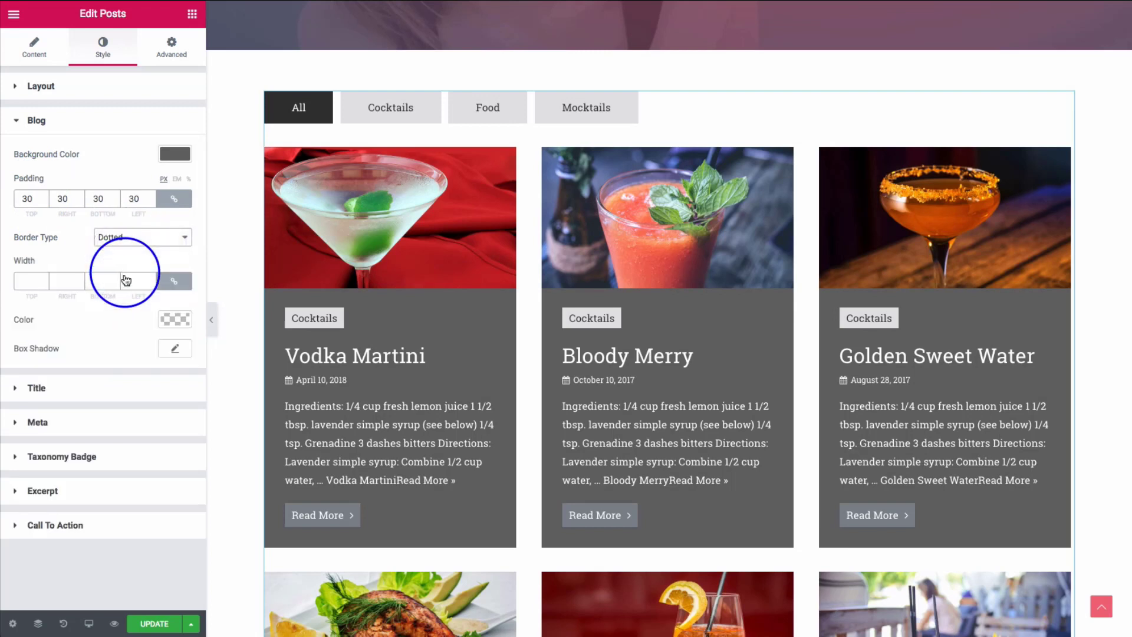
left_click(27, 283)
type("5")
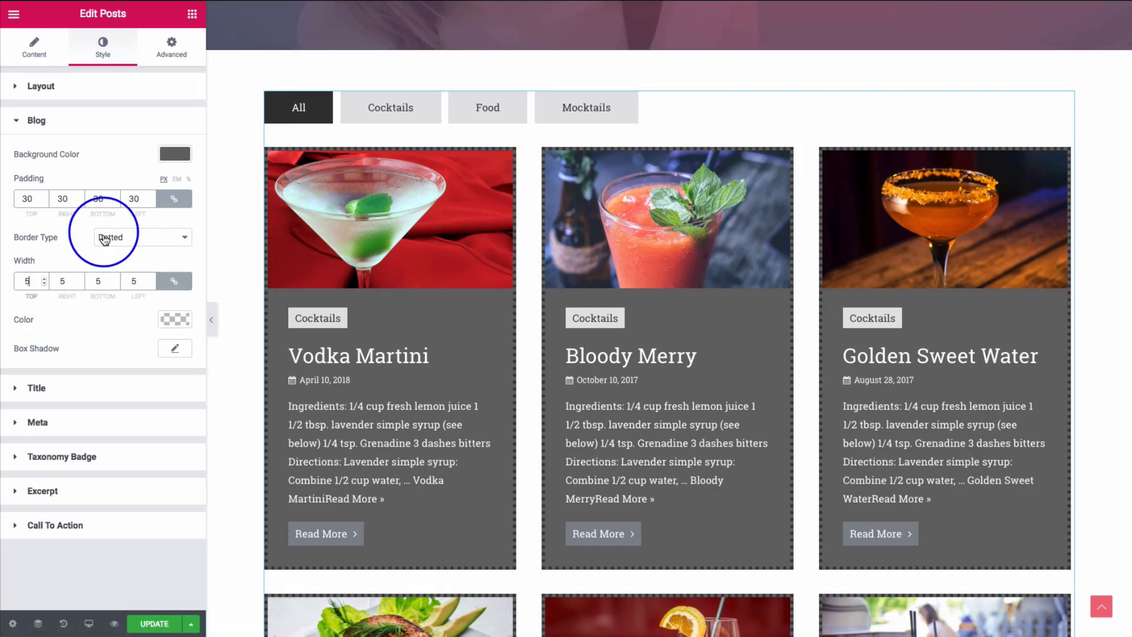
key("BackSpace")
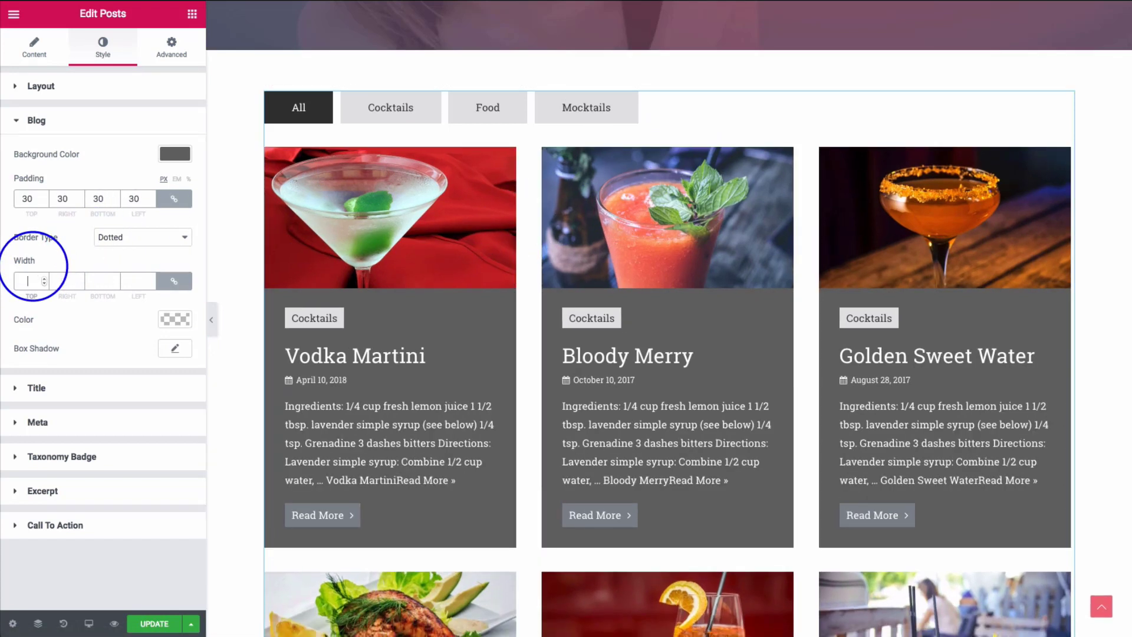
- Add a card box shadow with blur 41 and colour rgba(0,0,0,0.25)
left_click(173, 348)
scroll(260, 331, "down", 2)
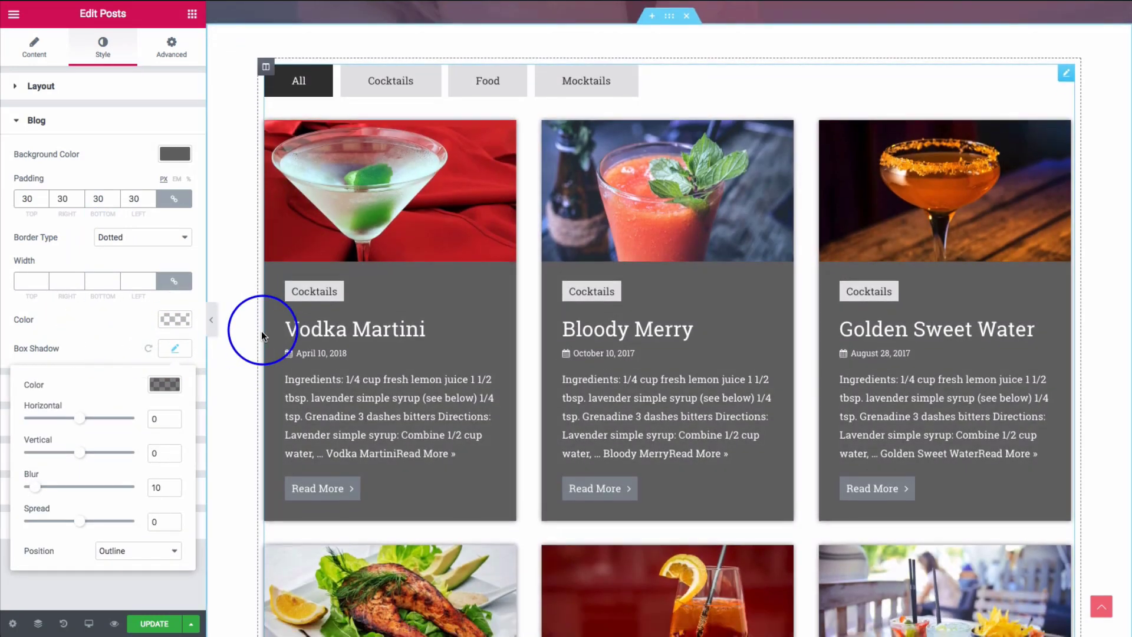
mouse_move(36, 489)
left_mouse_down()
mouse_move(69, 492)
mouse_move(50, 492)
left_mouse_up()
left_click(174, 387)
left_click_drag(173, 415, 170, 511)
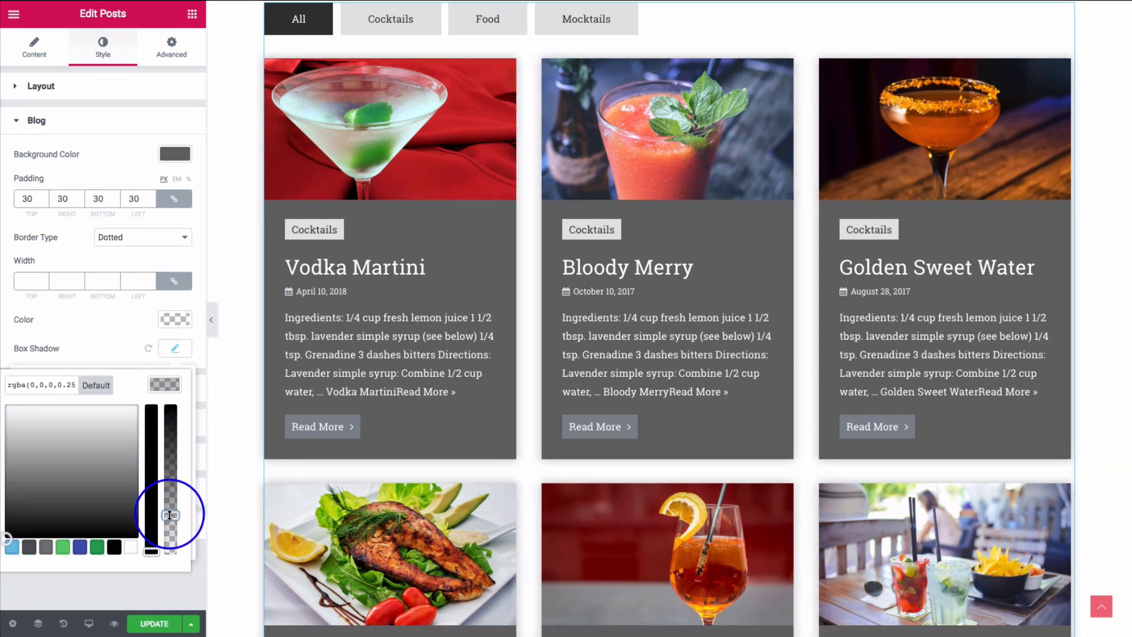
left_click(77, 341)
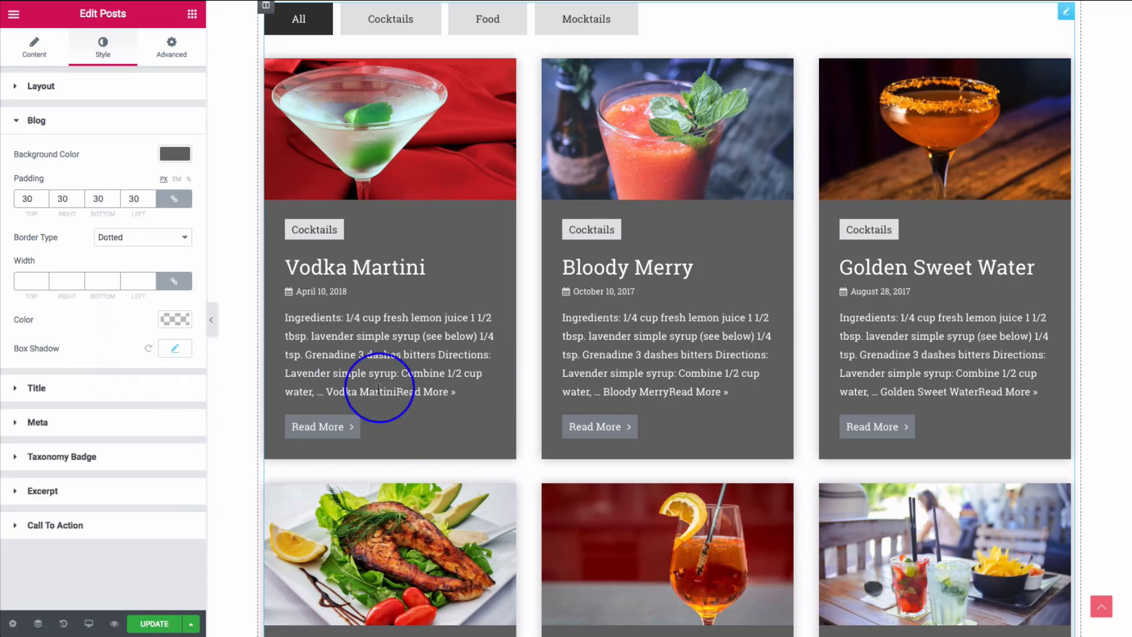
- Give titles 14 bottom spacing, and meta 16 bottom spacing with 15 inter-meta spacing
left_click(68, 388)
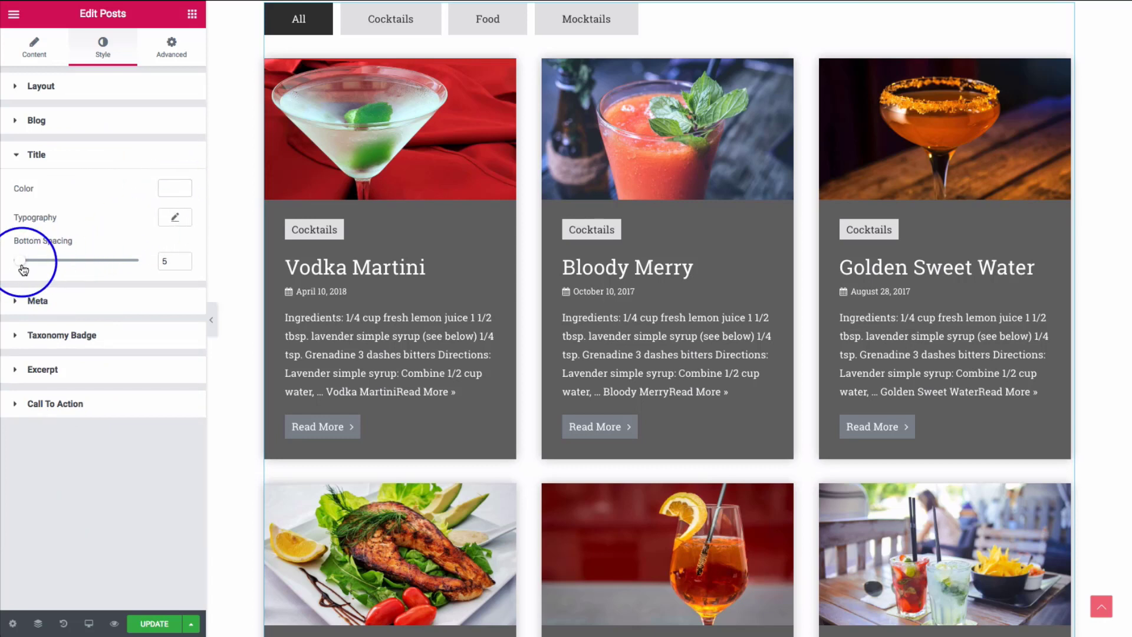
mouse_move(24, 269)
left_mouse_down()
mouse_move(63, 271)
mouse_move(33, 270)
left_mouse_up()
left_click(77, 307)
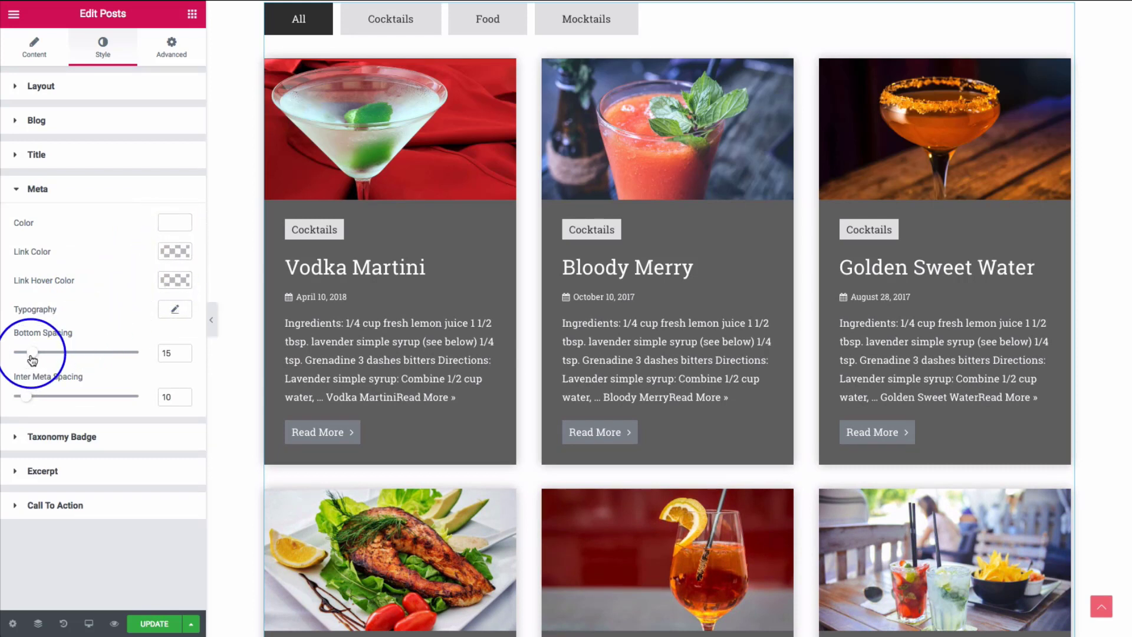
mouse_move(32, 352)
left_mouse_down()
mouse_move(66, 352)
mouse_move(34, 353)
left_mouse_up()
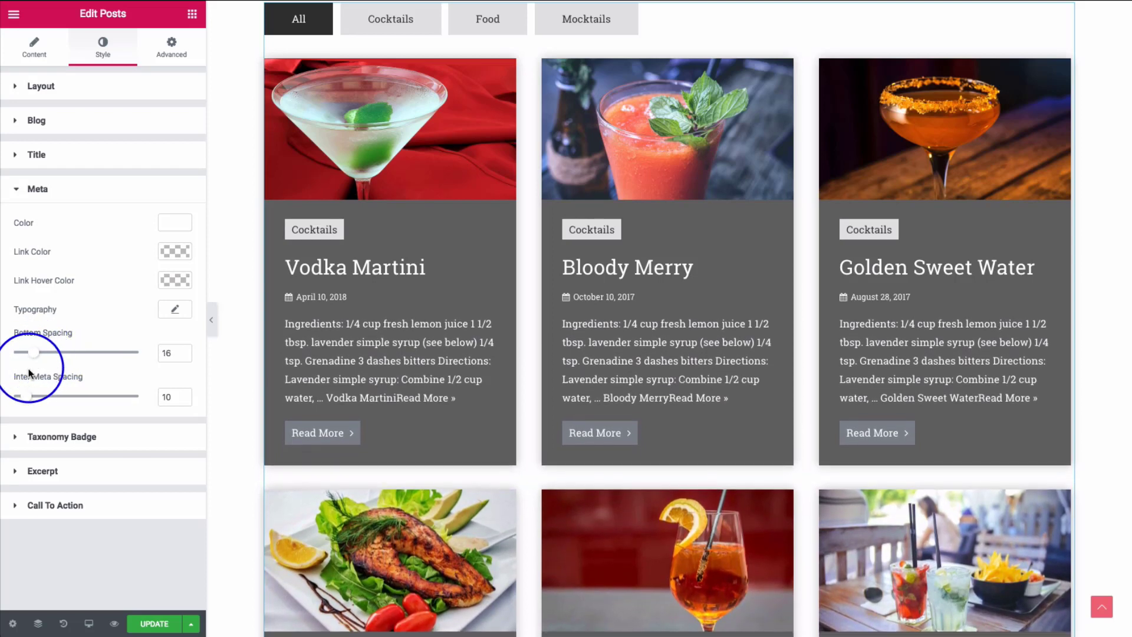
left_click_drag(61, 404, 33, 402)
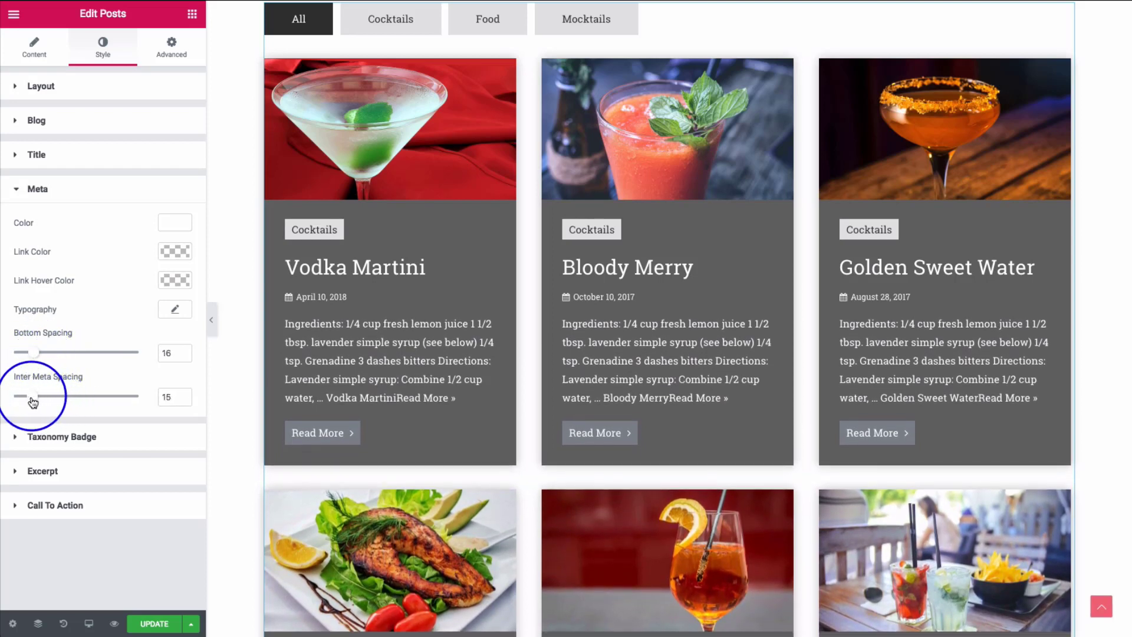
- Give the taxonomy badges 15 padding and a 100 border radius
left_click(89, 437)
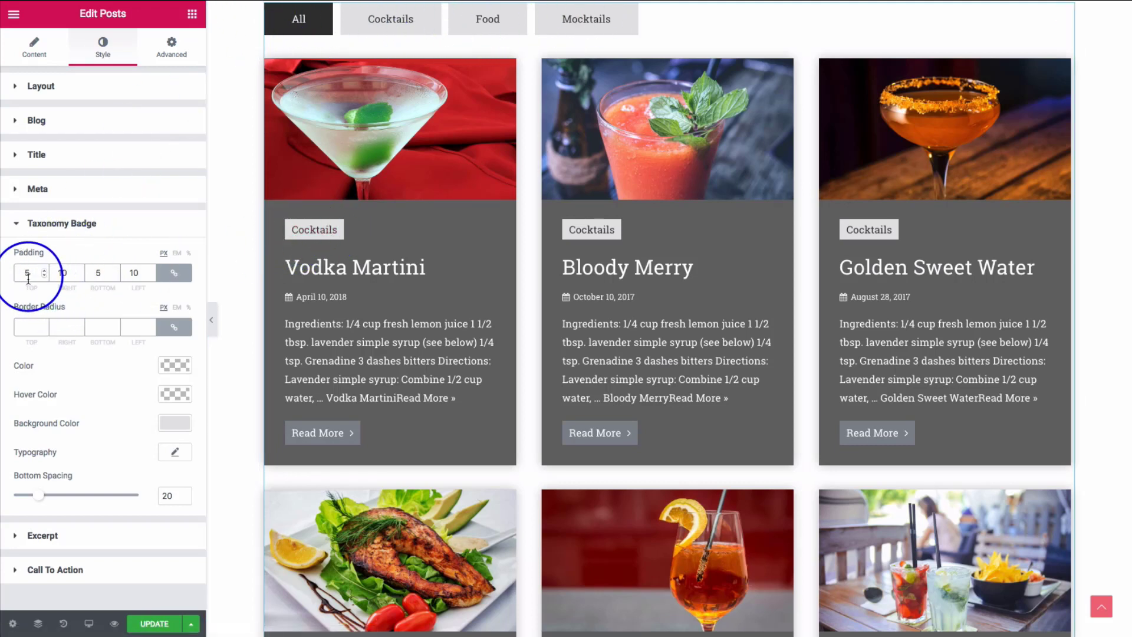
type("1")
left_click(65, 273)
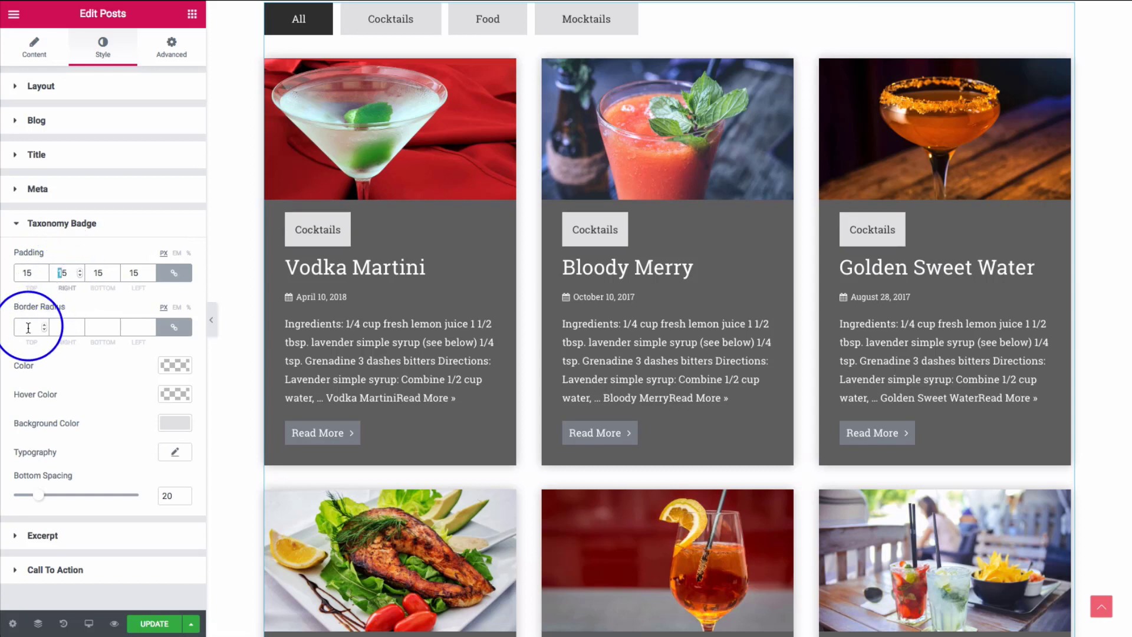
left_click(28, 326)
type("100")
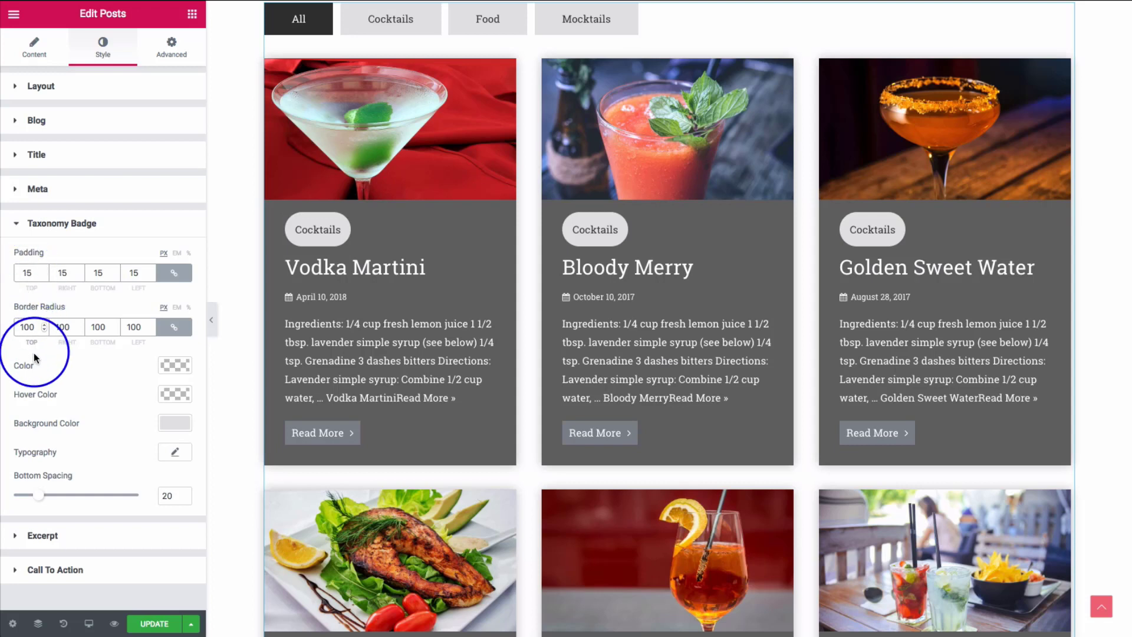
- Make the badges black text on white with 24 bottom spacing
left_click(175, 365)
left_click(125, 527)
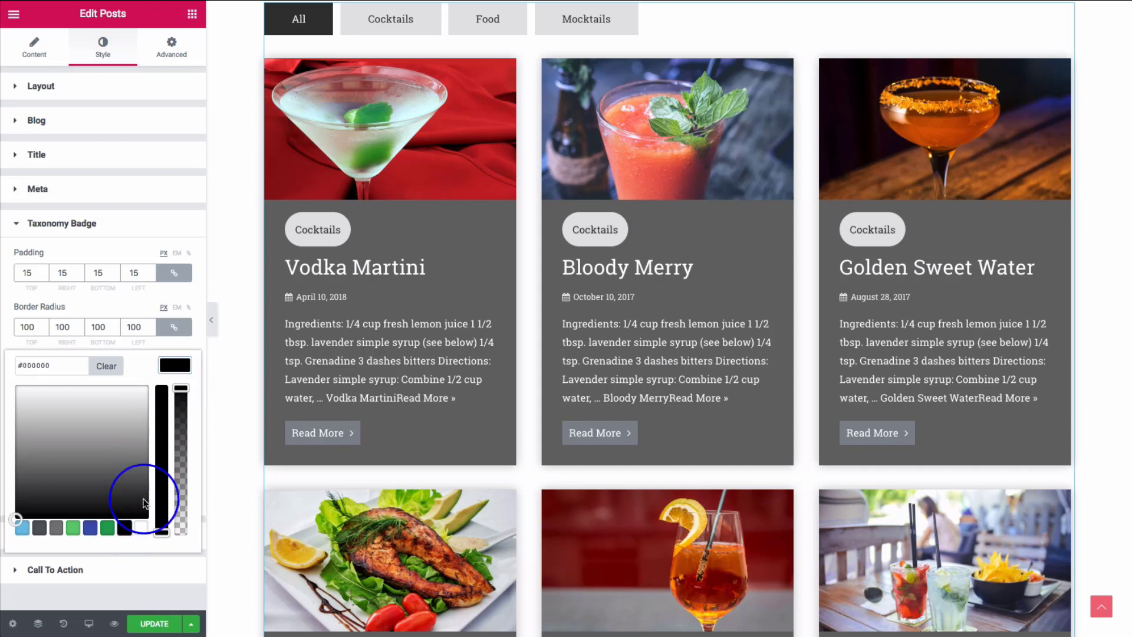
left_click(174, 365)
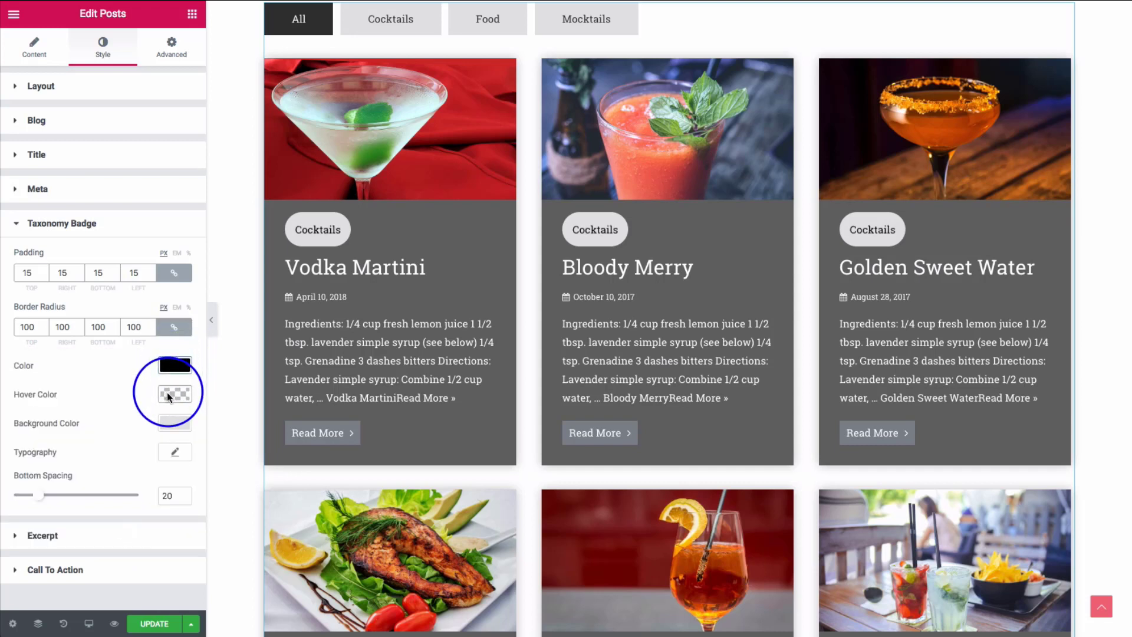
left_click(174, 423)
left_click(141, 585)
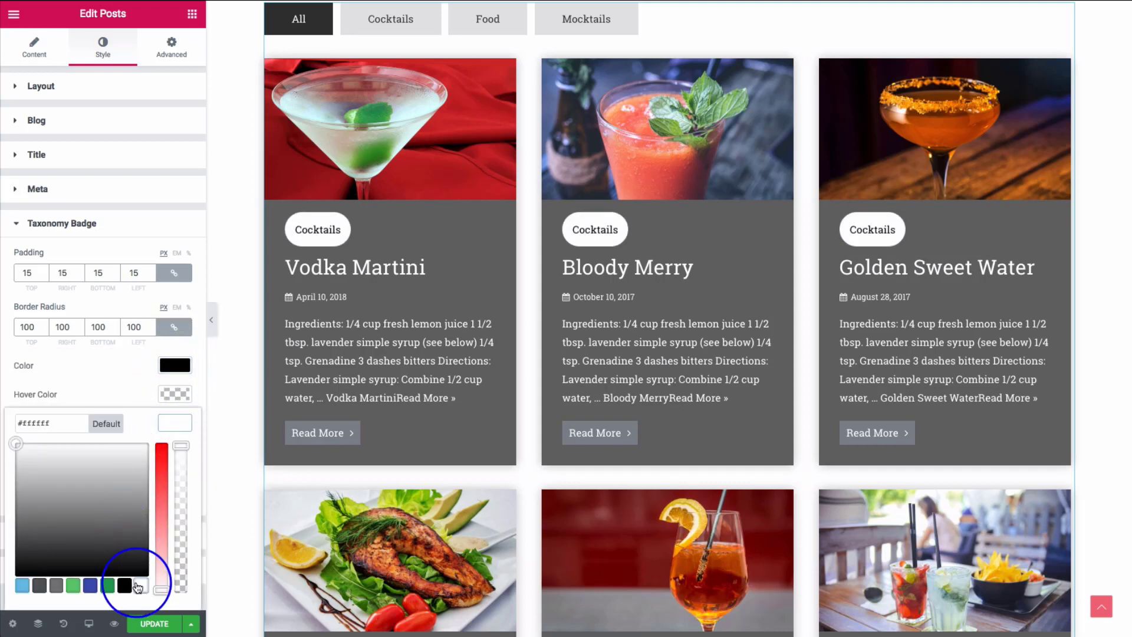
left_click(115, 385)
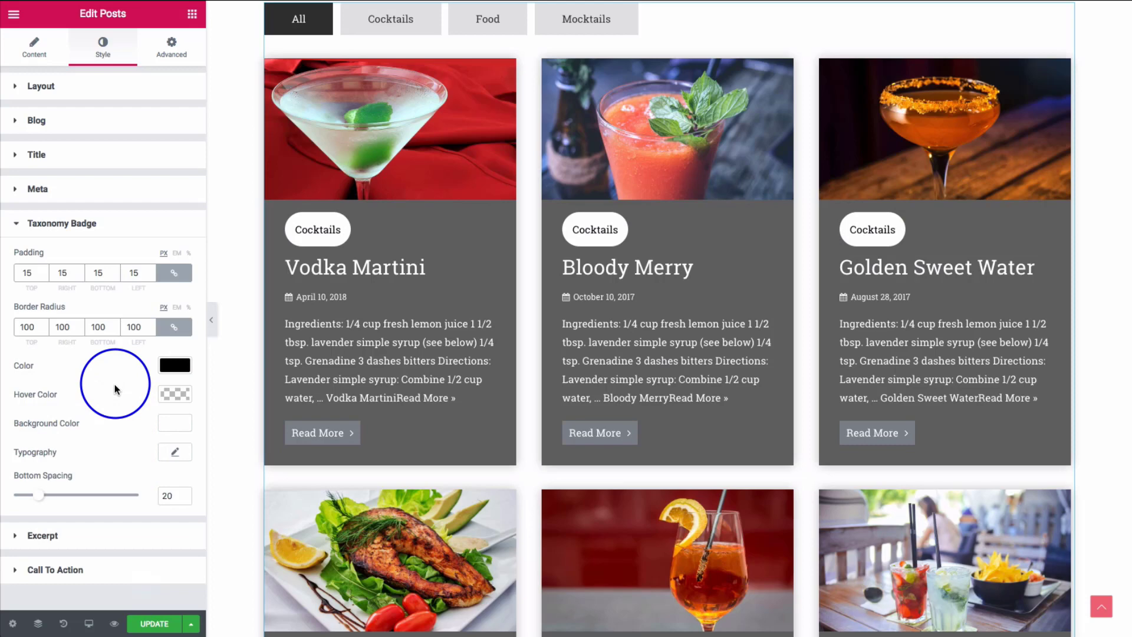
mouse_move(38, 495)
left_mouse_down()
mouse_move(81, 500)
mouse_move(44, 500)
left_mouse_up()
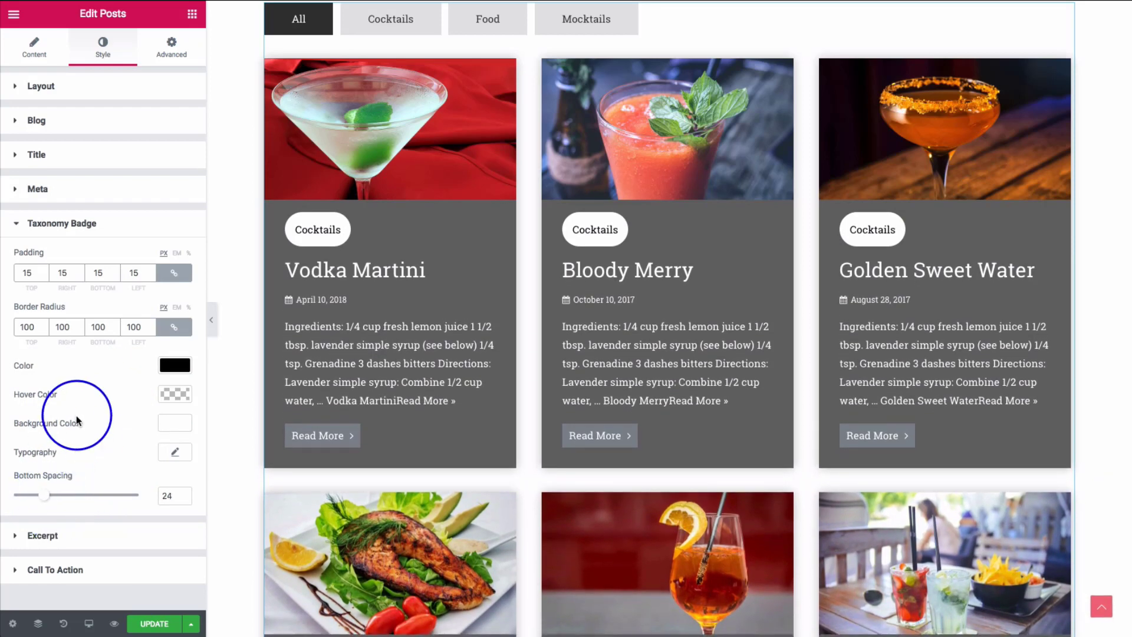
- Set excerpt bottom spacing to 28 and check Call To Action border types, leaving None
left_click(90, 541)
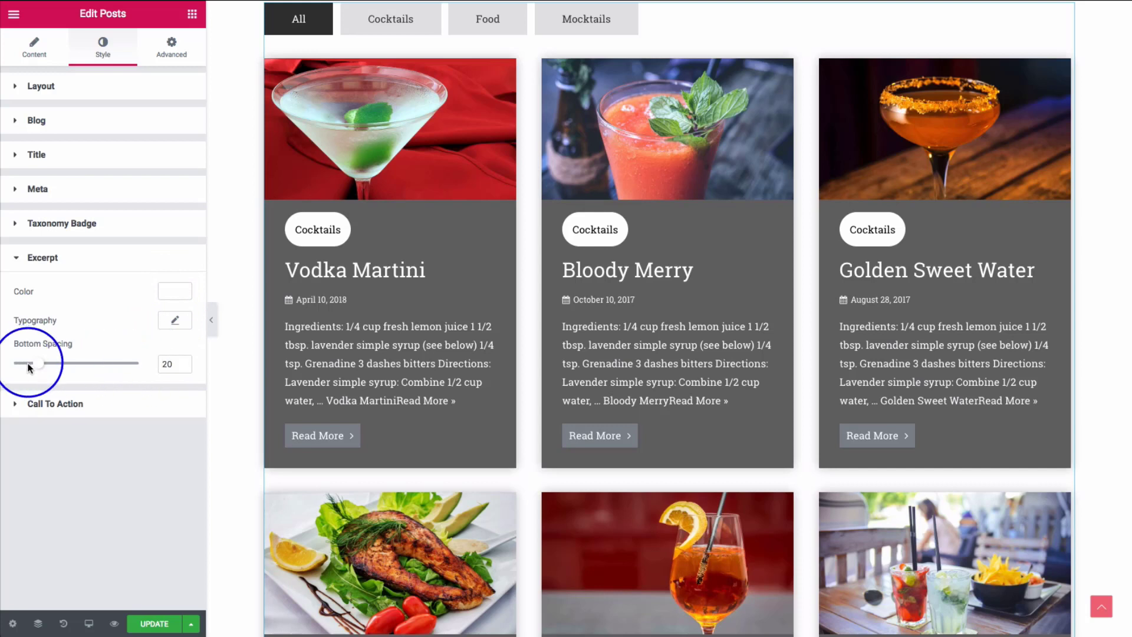
left_click_drag(34, 364, 42, 370)
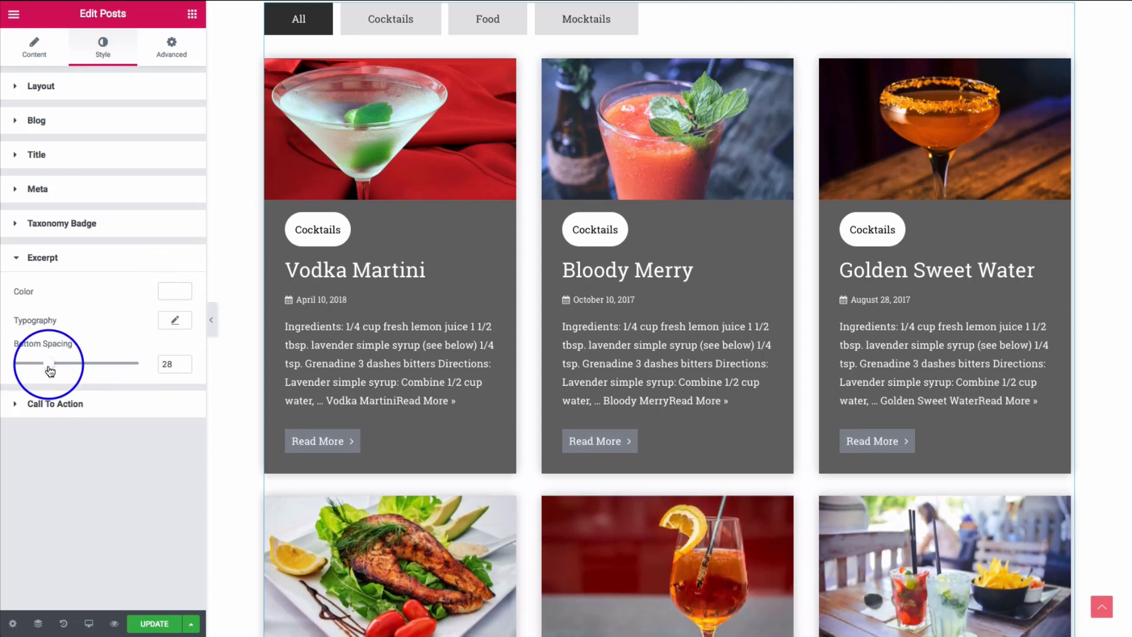
left_click(52, 403)
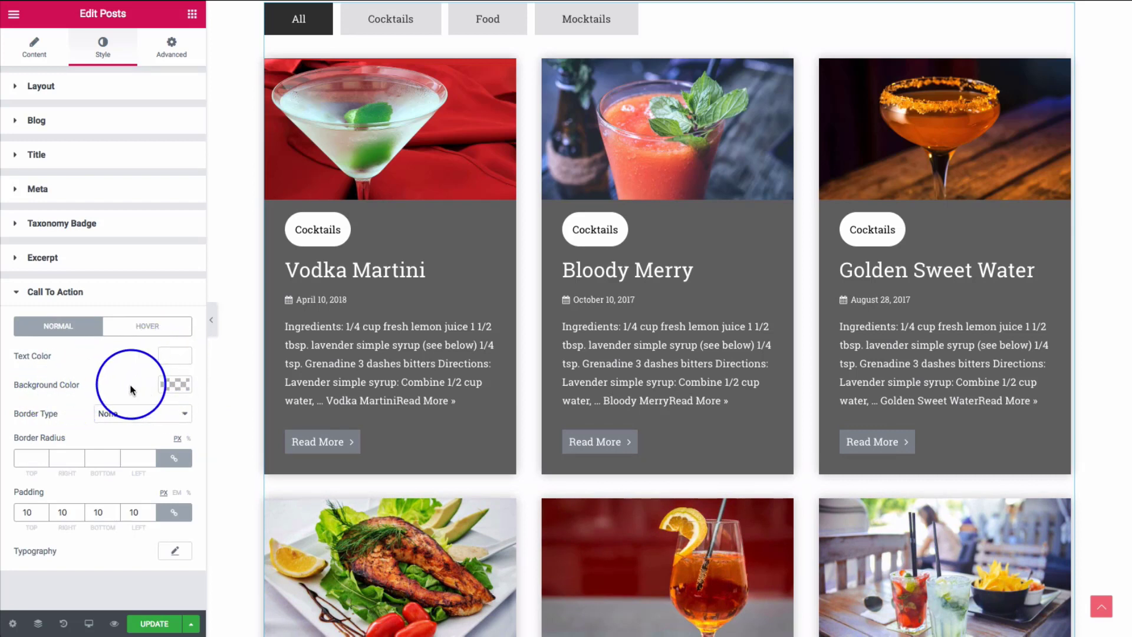
left_click(129, 417)
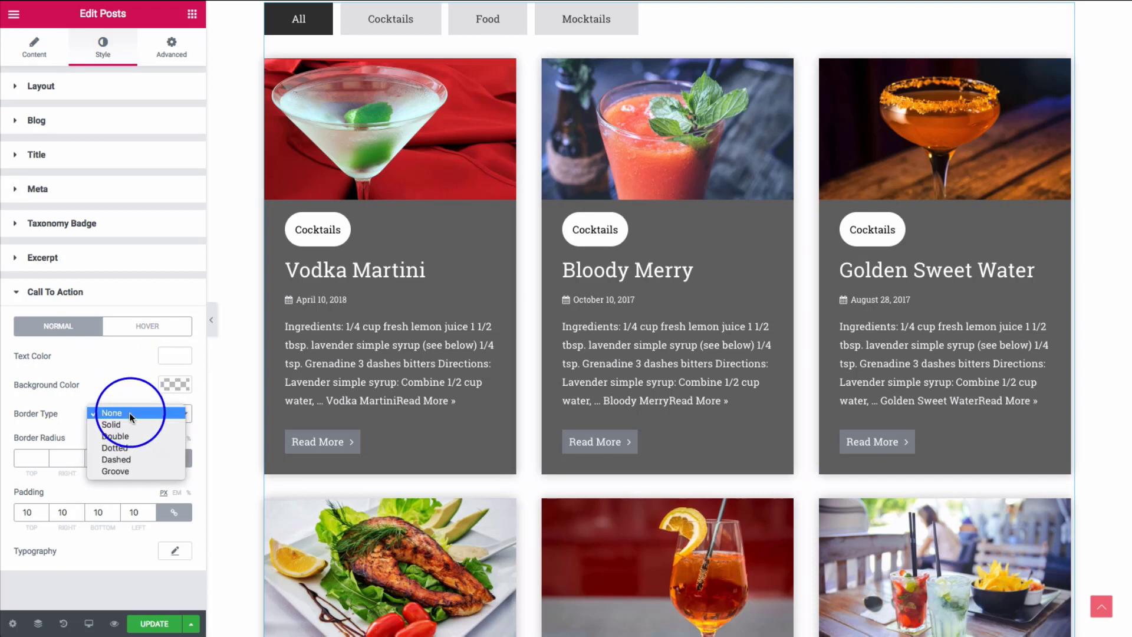
left_click(61, 423)
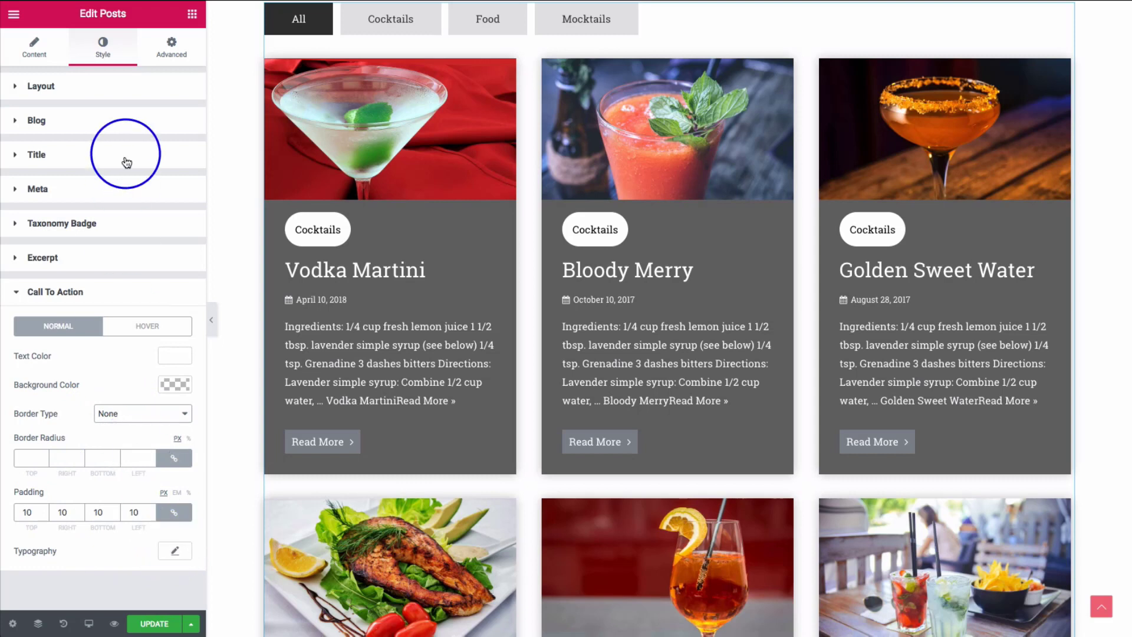
- Apply the Event skin to the Posts widget and review its meta settings
left_click(34, 47)
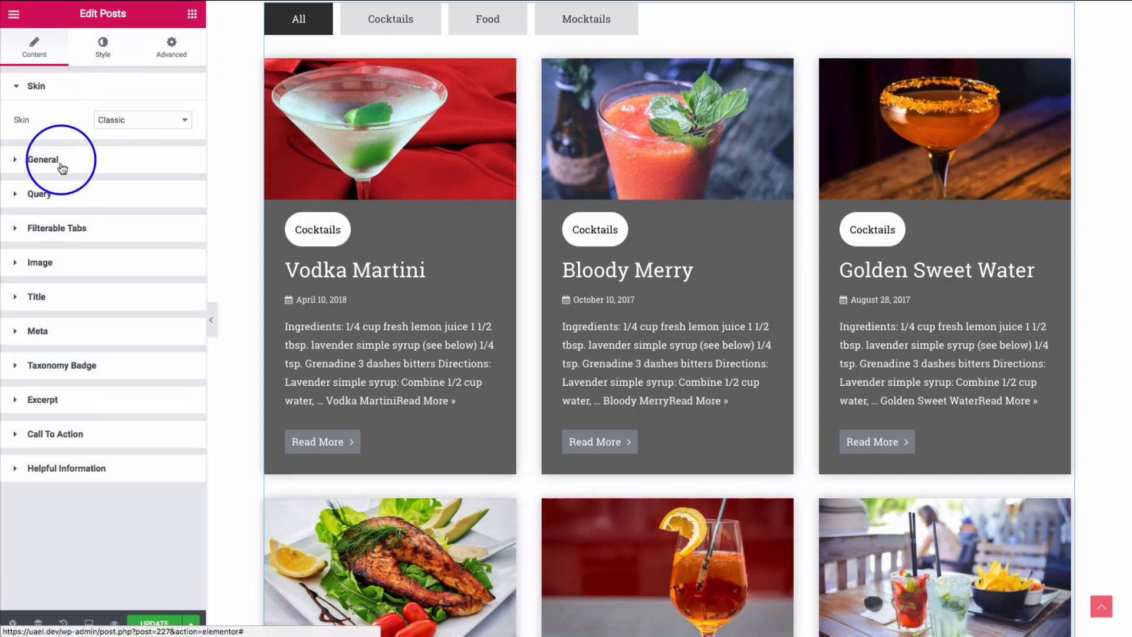
left_click(112, 121)
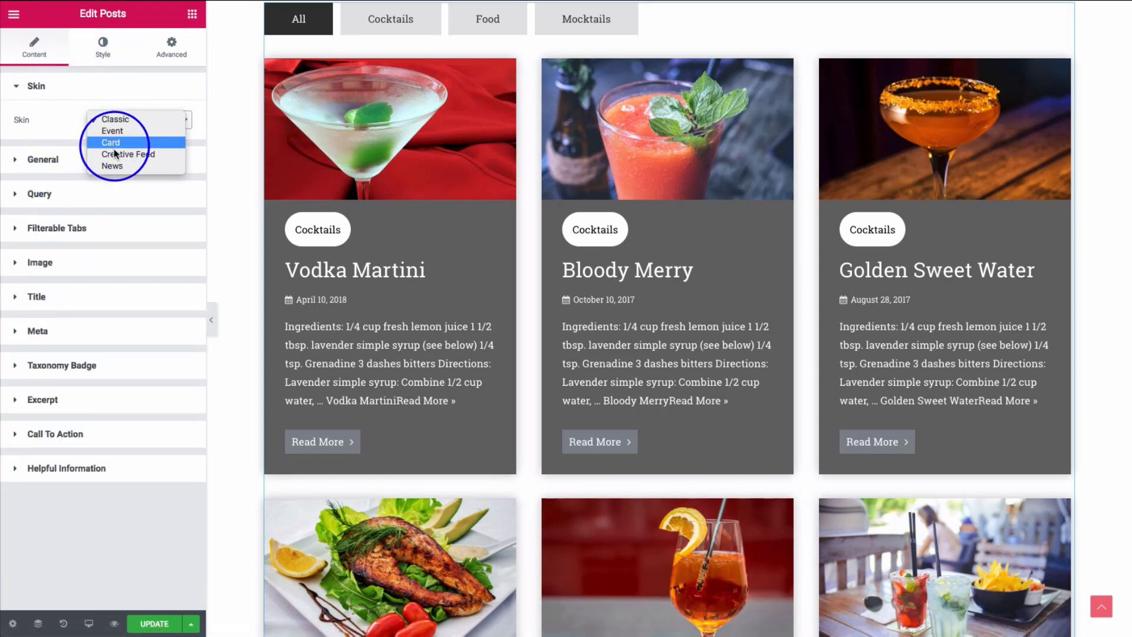
left_click(110, 132)
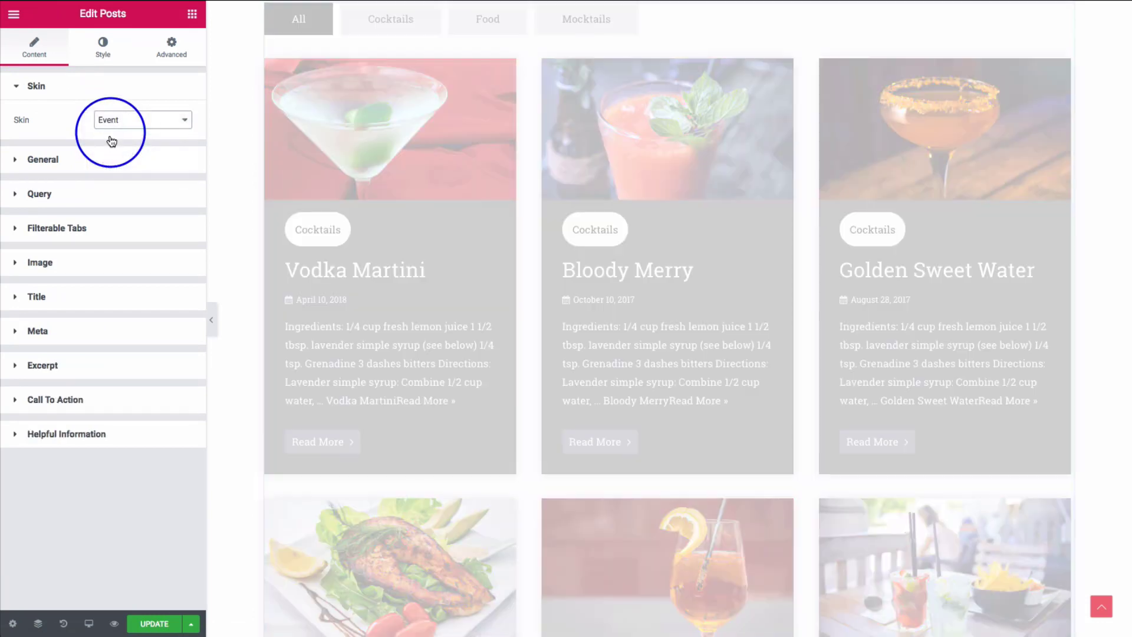
scroll(259, 277, "up", 1)
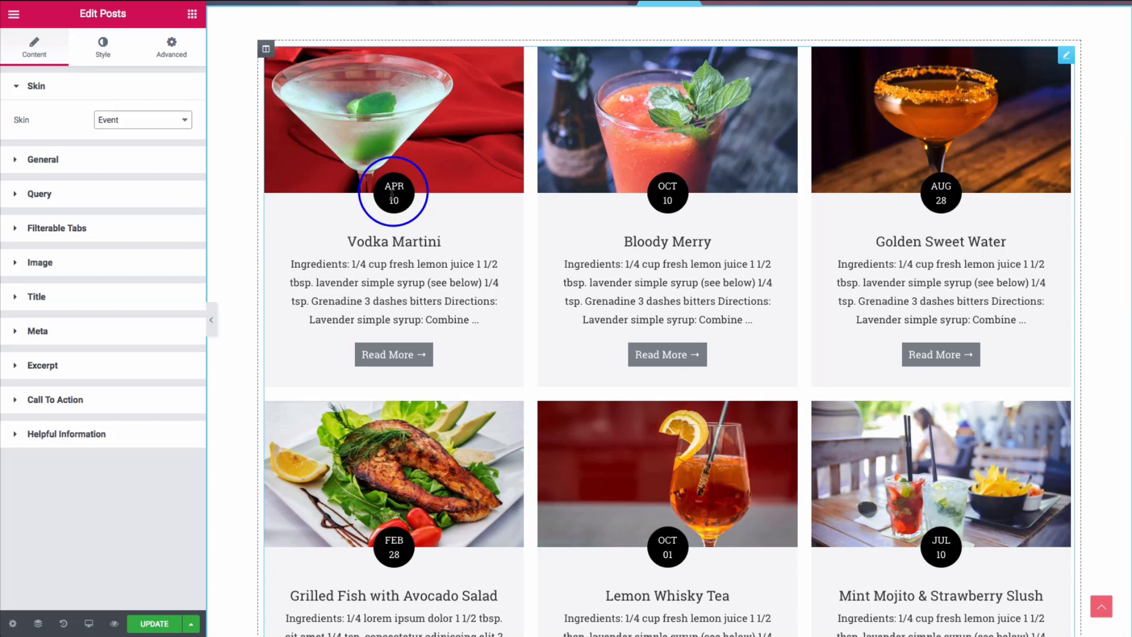
left_click(94, 334)
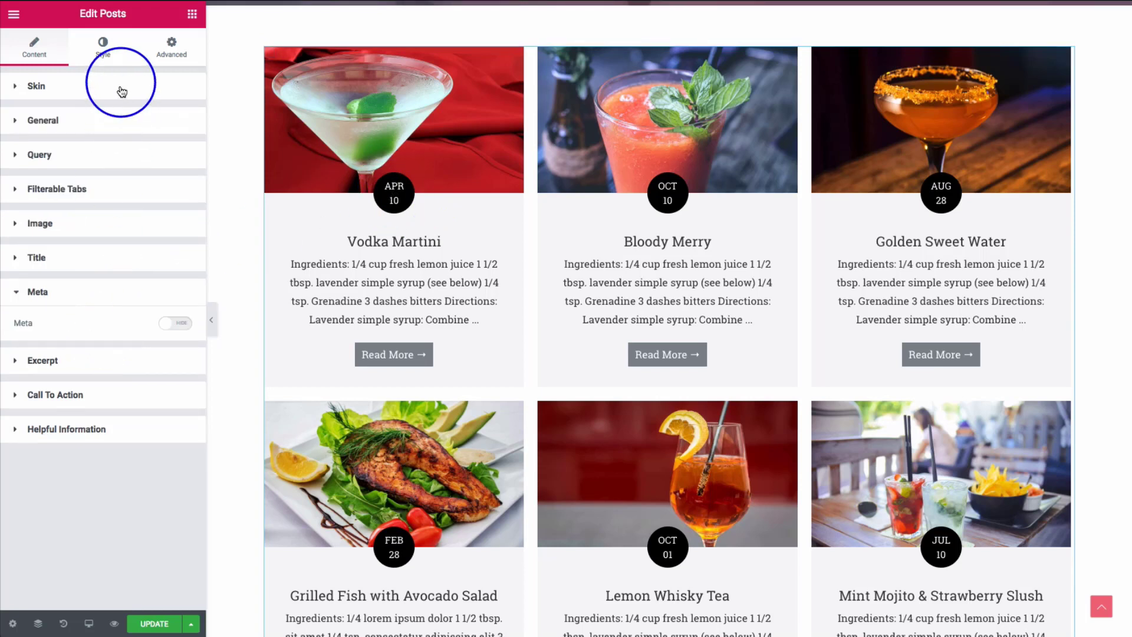
left_click(88, 93)
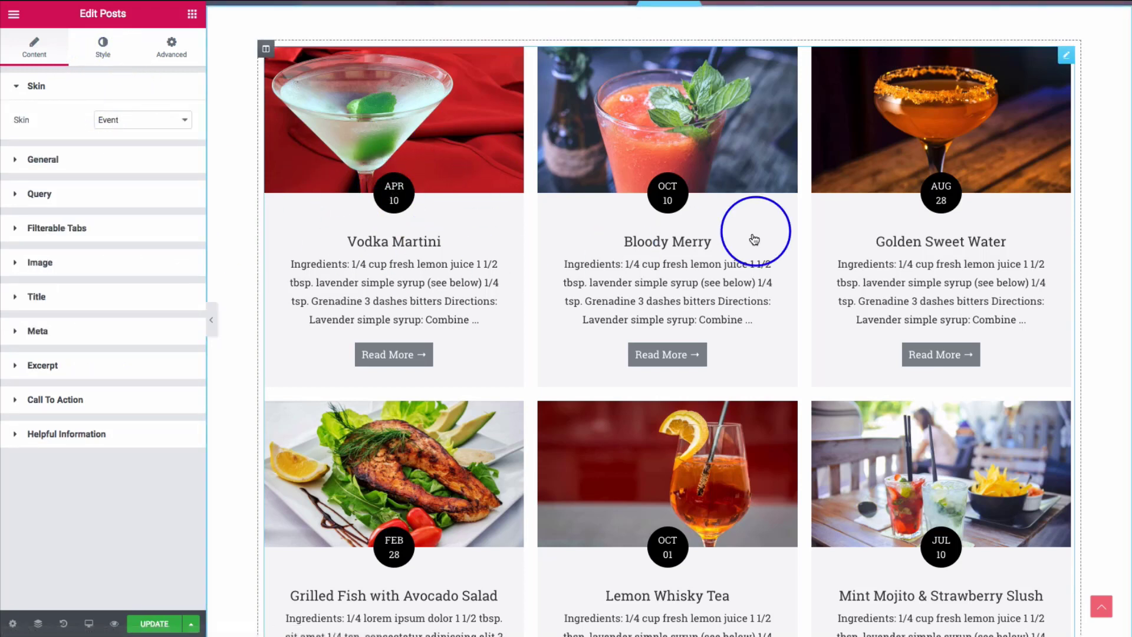
scroll(378, 254, "down", 5)
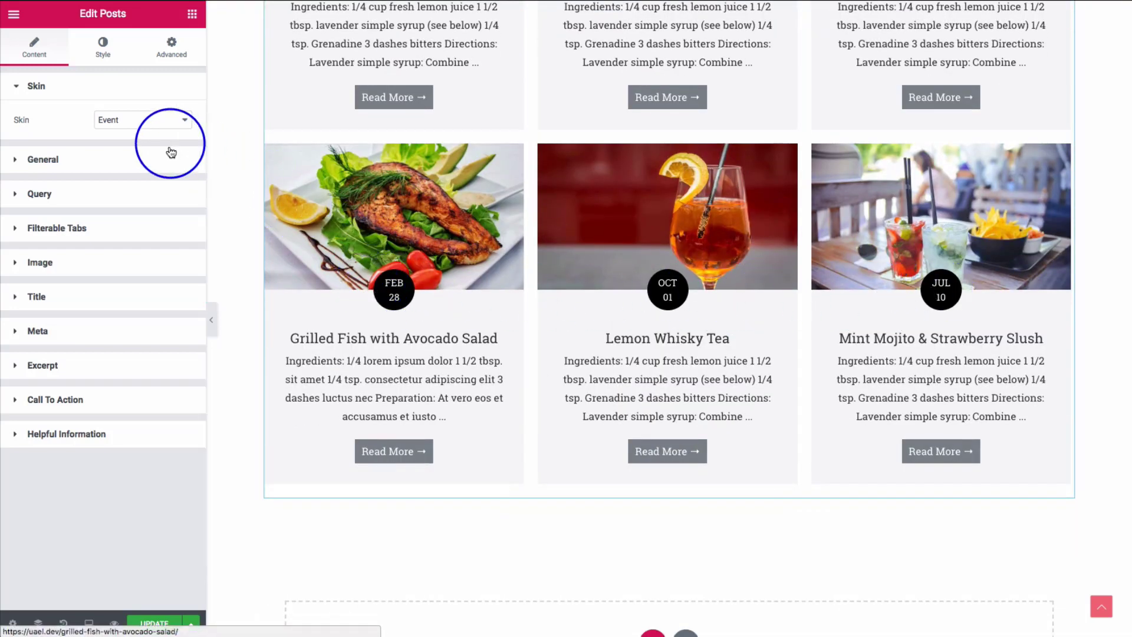
scroll(295, 240, "up", 5)
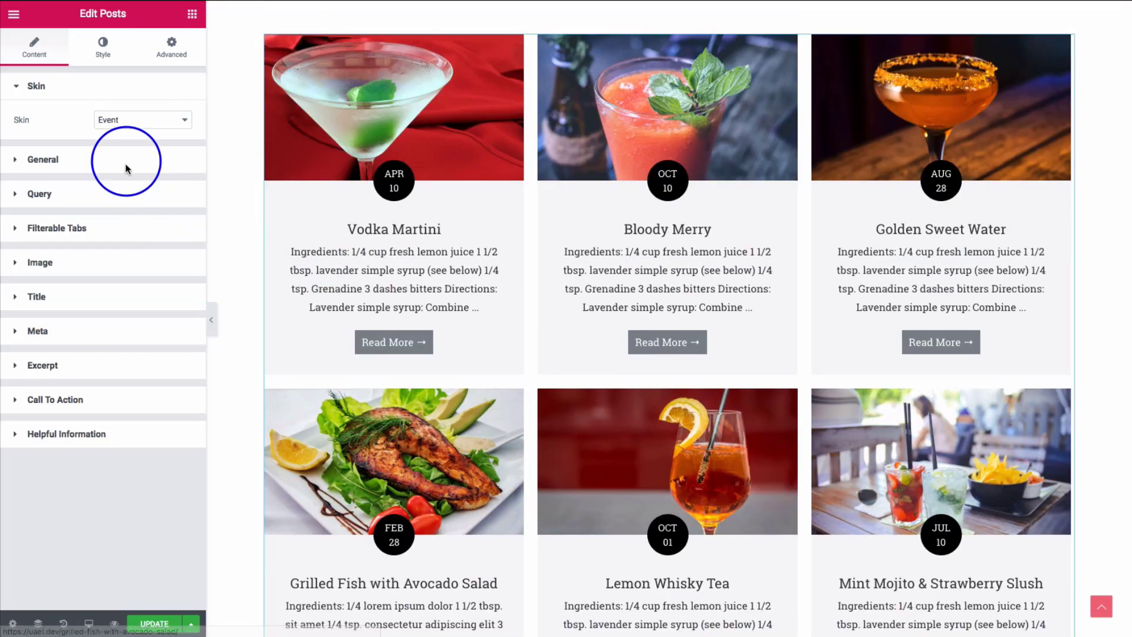
left_click(125, 120)
- Apply the News skin and review the featured post's excerpt length of 25
left_click(120, 155)
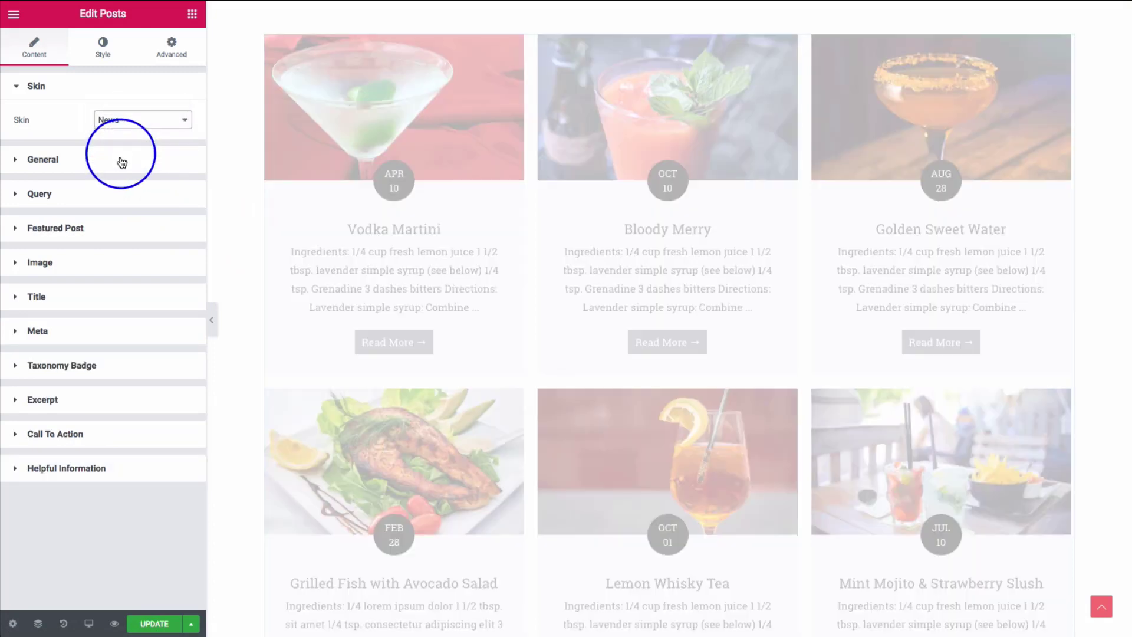
scroll(339, 263, "up", 2)
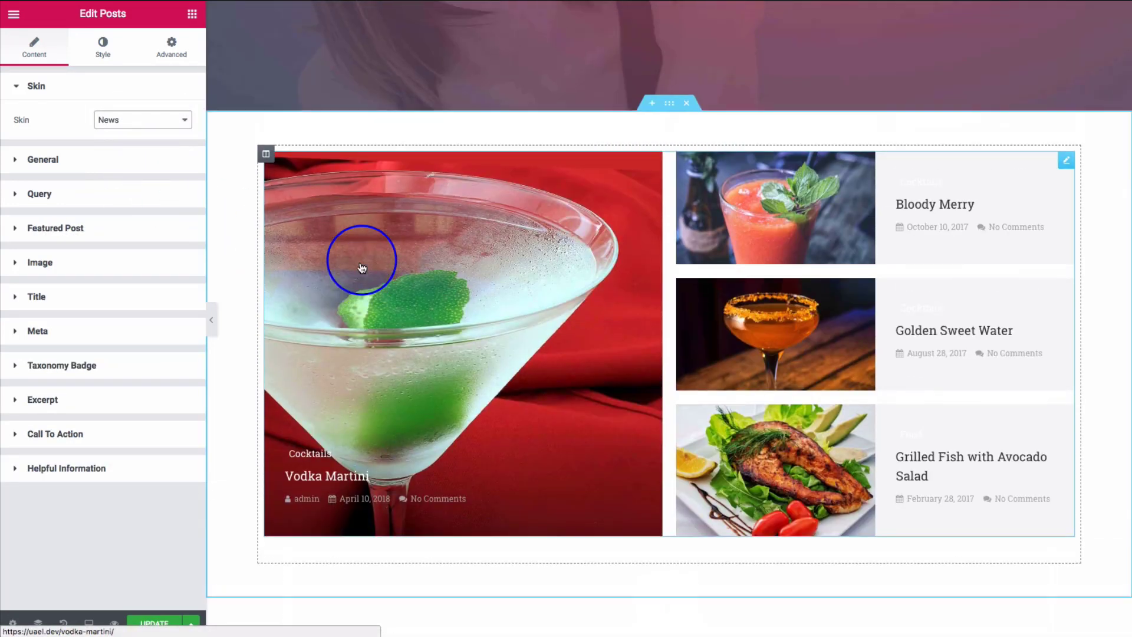
scroll(336, 255, "down", 1)
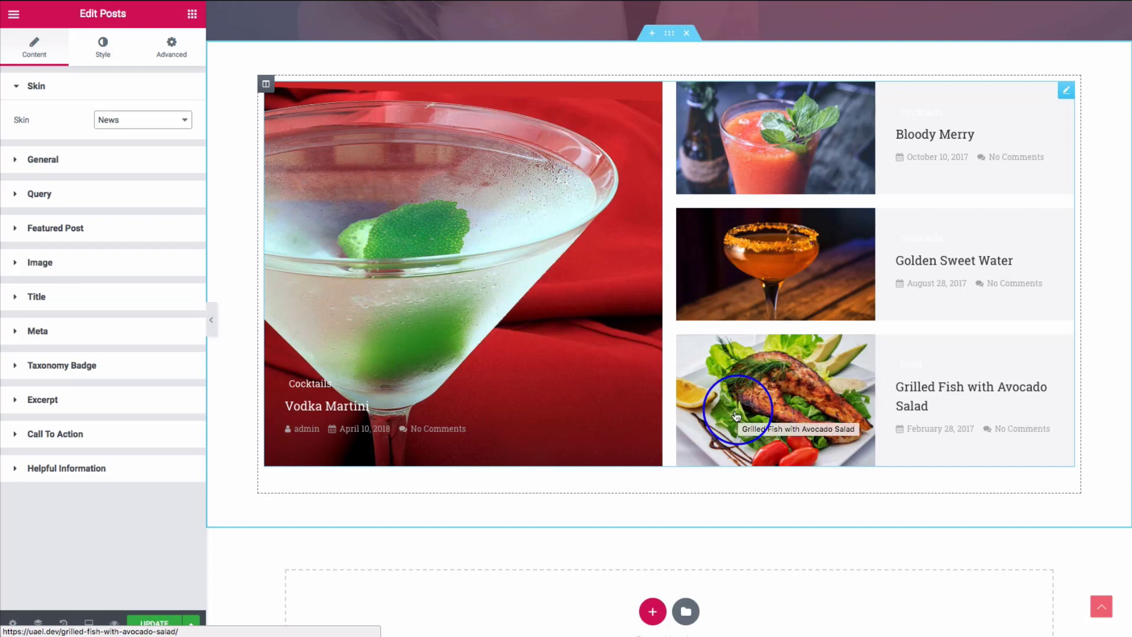
left_click(89, 233)
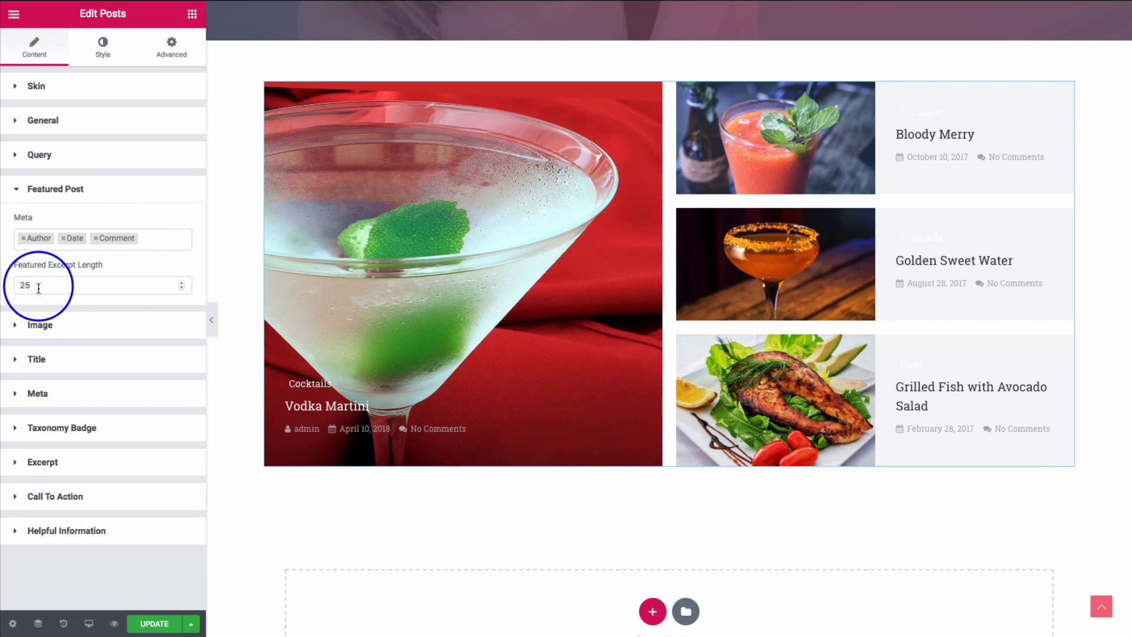
left_click_drag(37, 285, 13, 291)
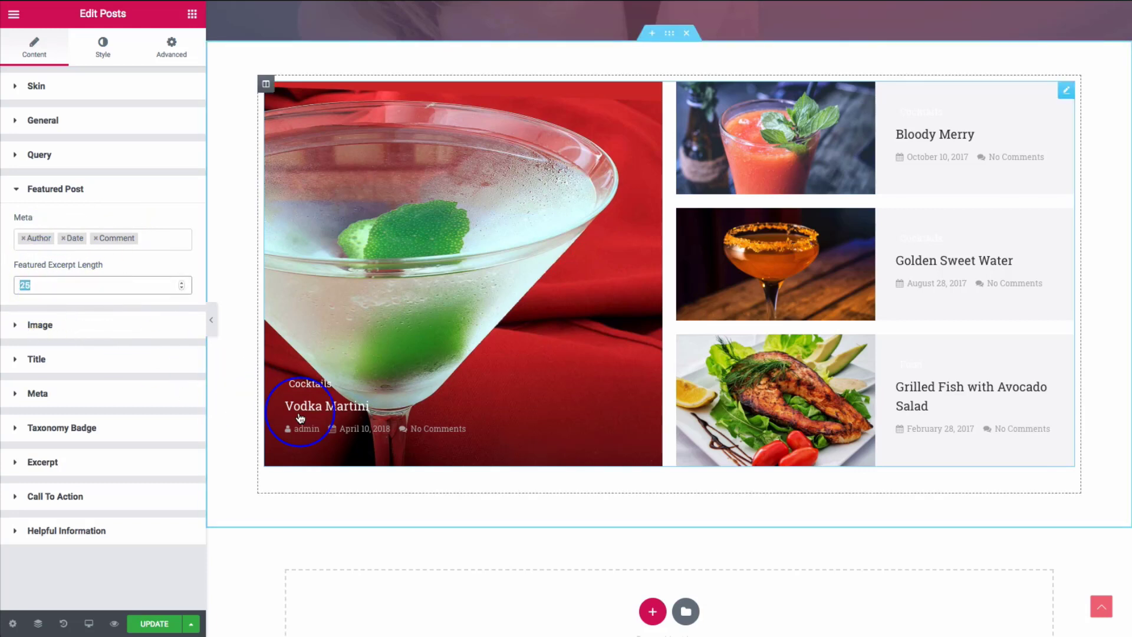
- Try a blue Vodka Martini featured title colour, then reset it to white
left_click(100, 46)
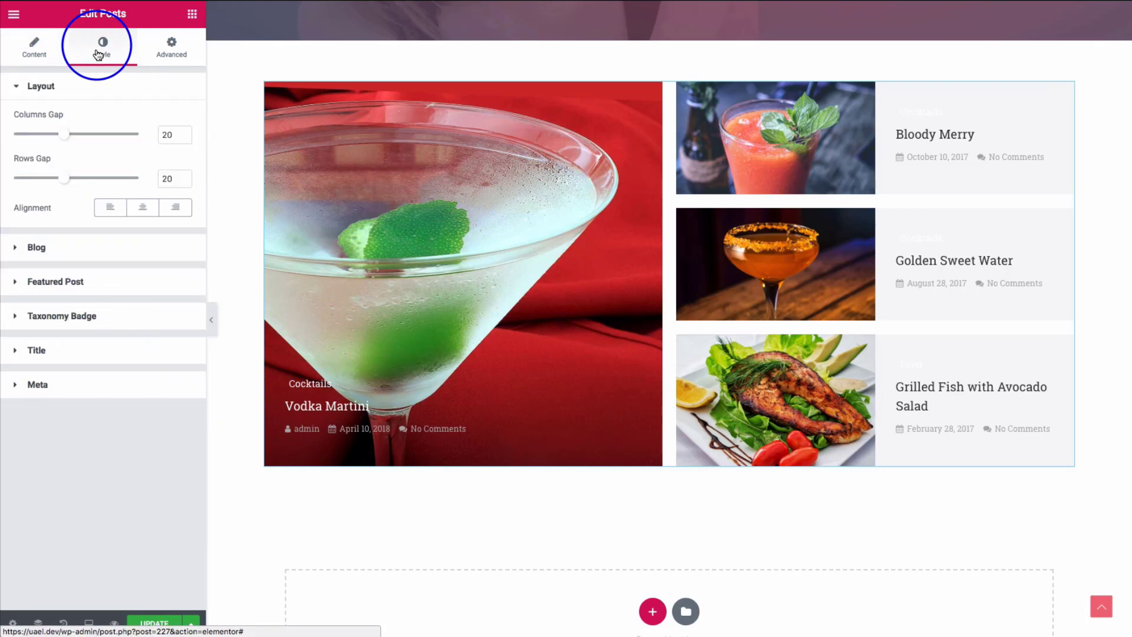
left_click(68, 282)
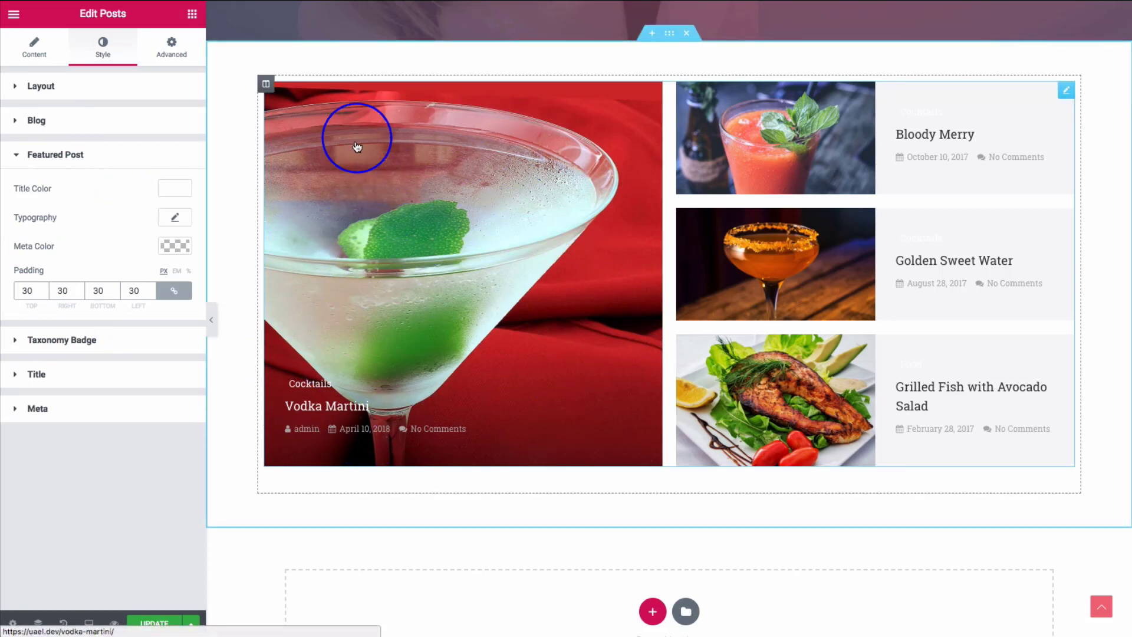
left_click(175, 189)
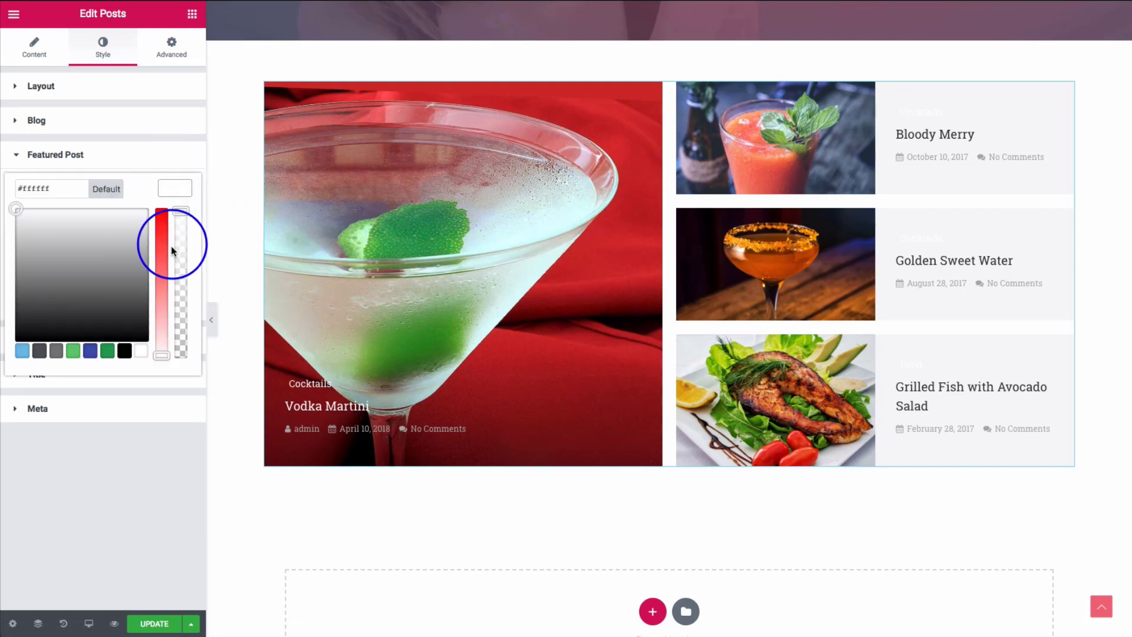
left_click(90, 352)
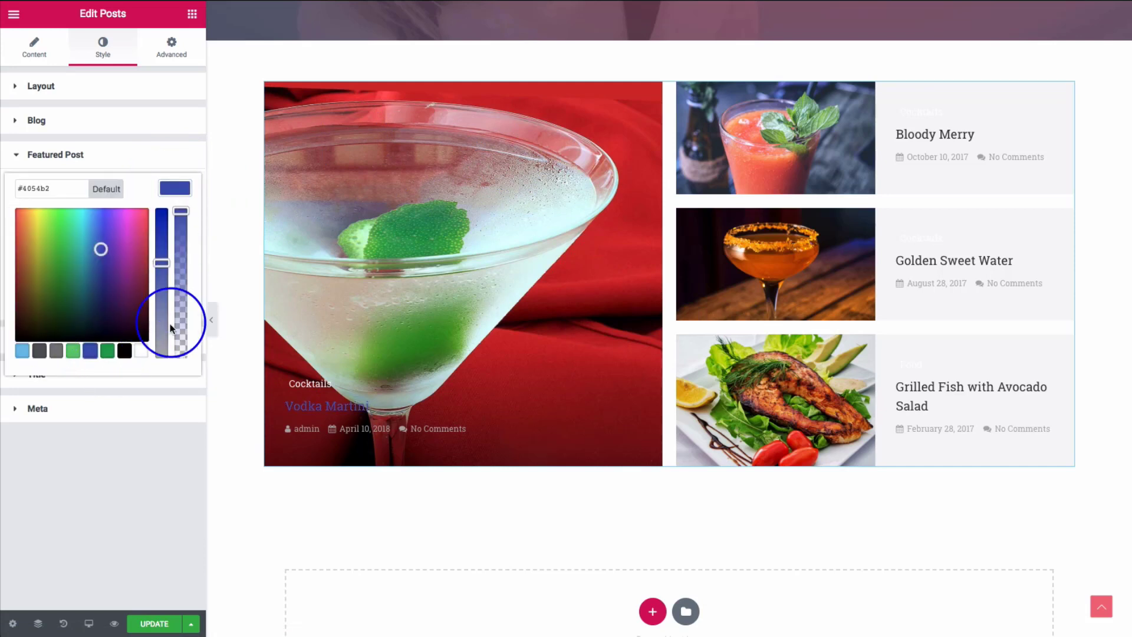
left_click(140, 353)
left_click(90, 478)
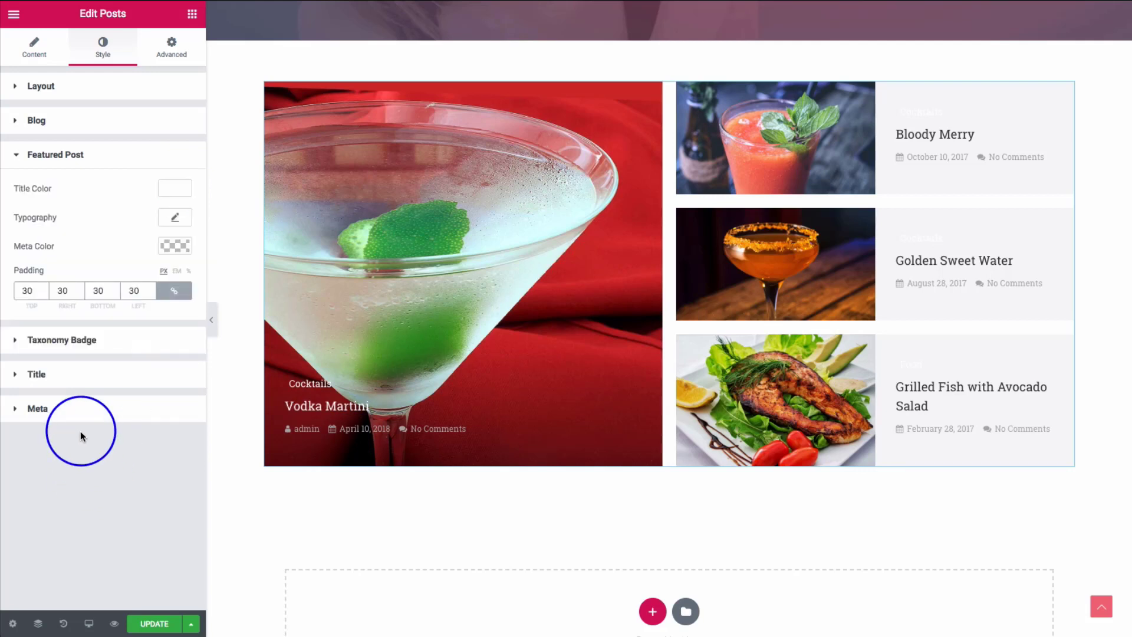
- Revisit the featured post settings in the Content tab
left_click(46, 85)
left_click(38, 50)
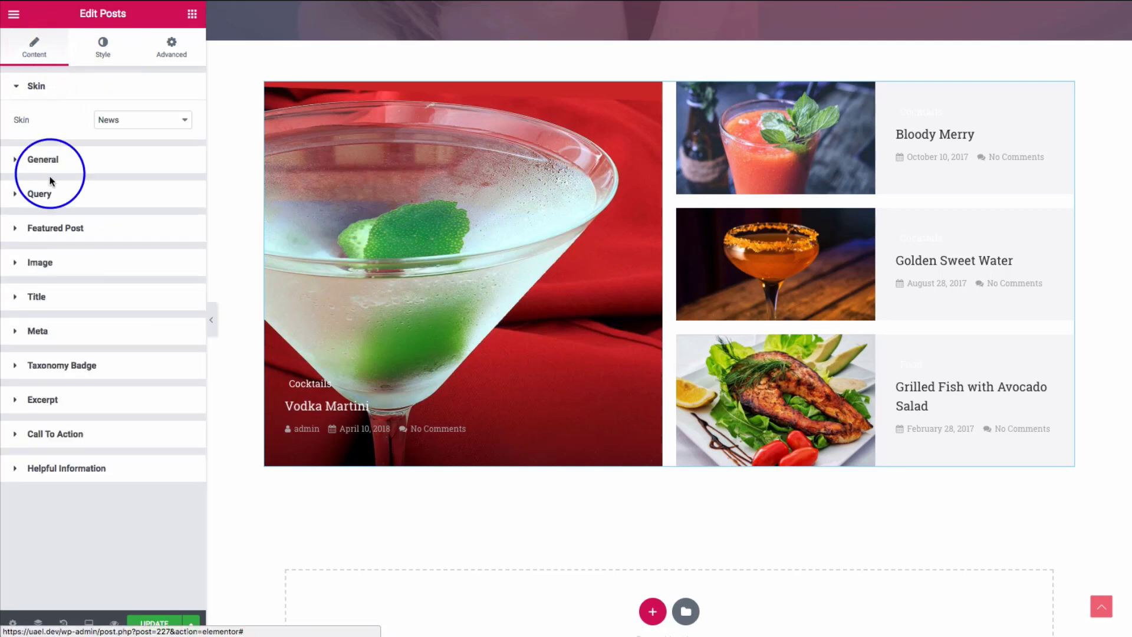
left_click(57, 228)
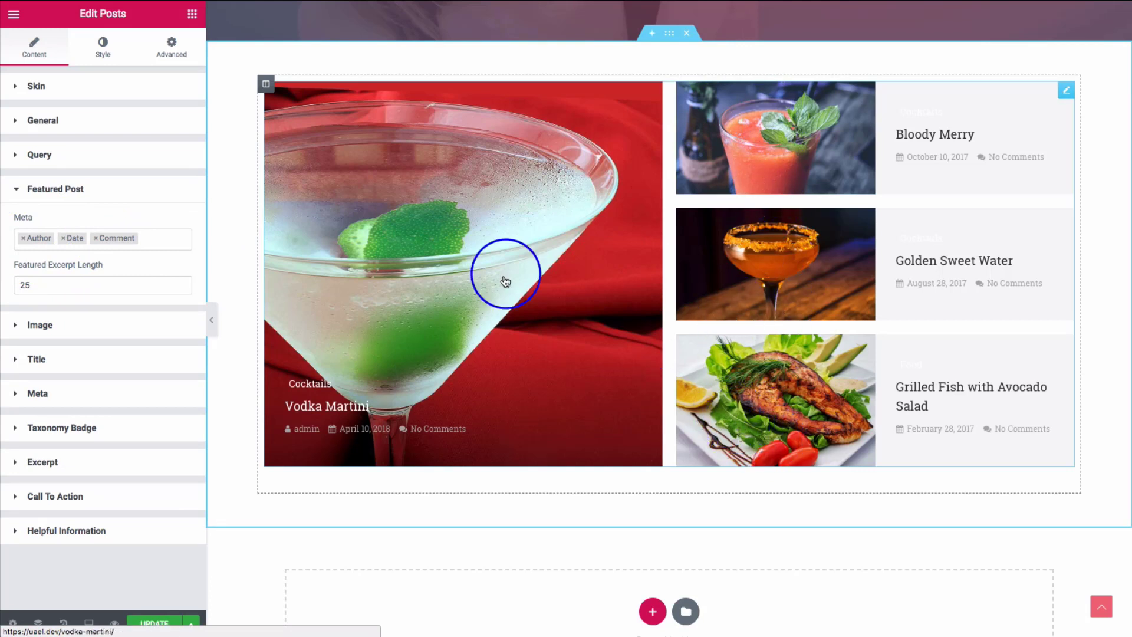
left_click(109, 86)
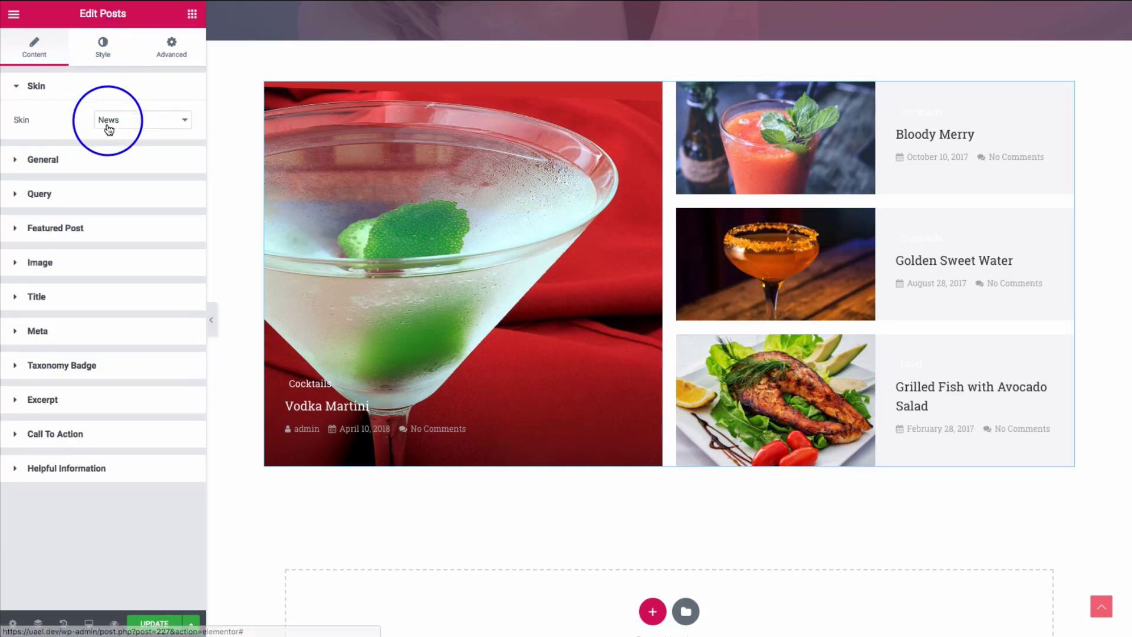
left_click(108, 119)
- Apply the Creative Feed skin and scroll through the image-and-card post rows
left_click(124, 107)
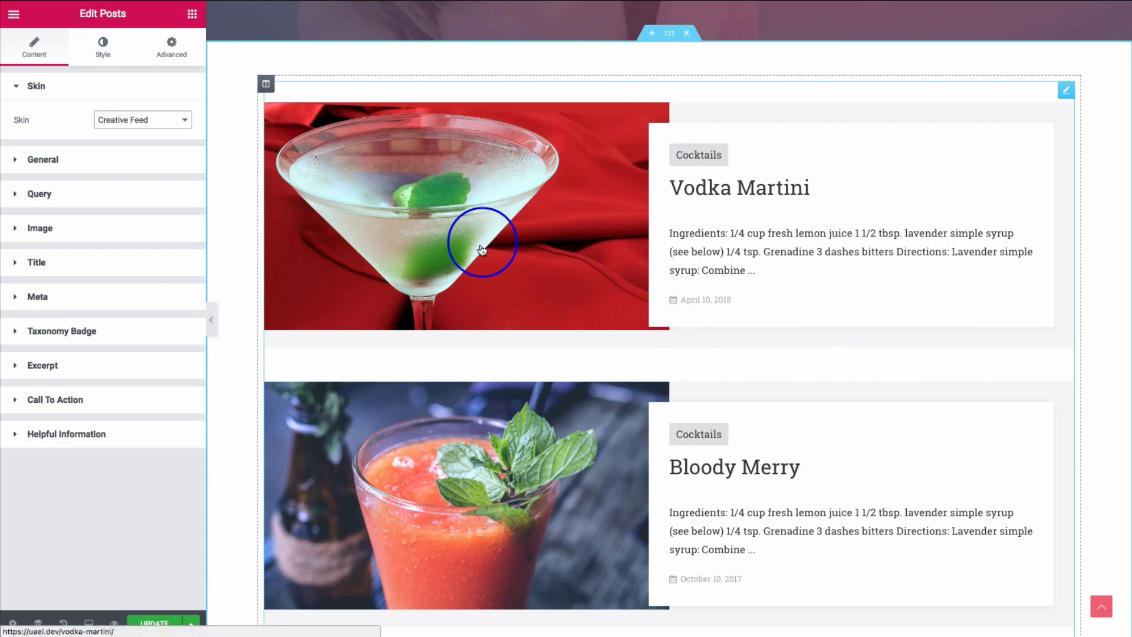
scroll(469, 253, "down", 1)
scroll(469, 253, "down", 2)
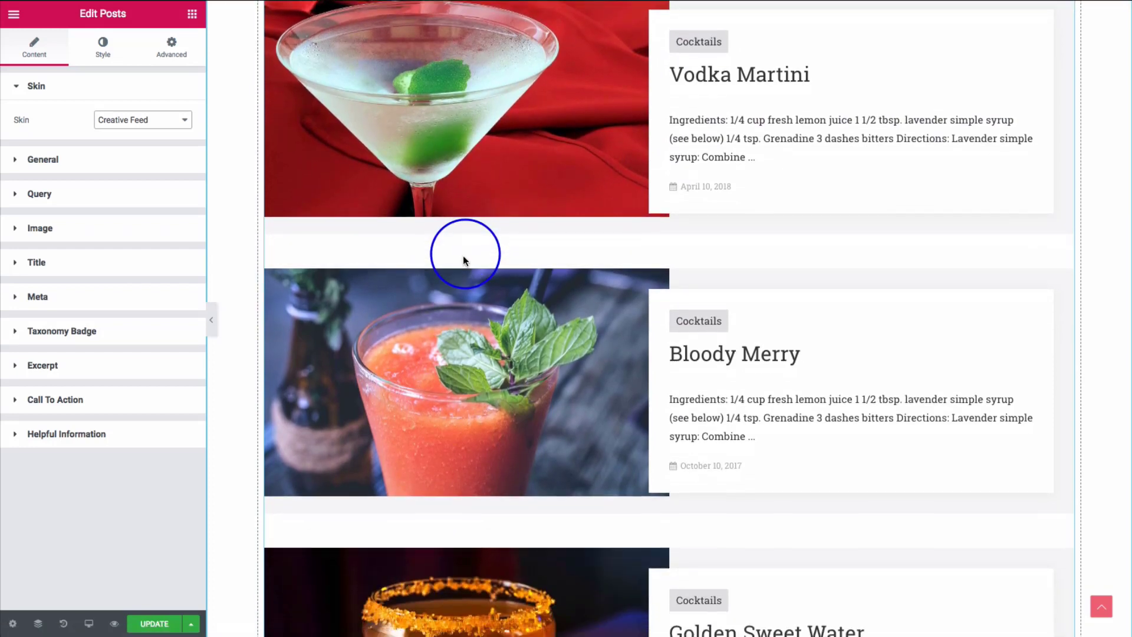
scroll(465, 270, "down", 1)
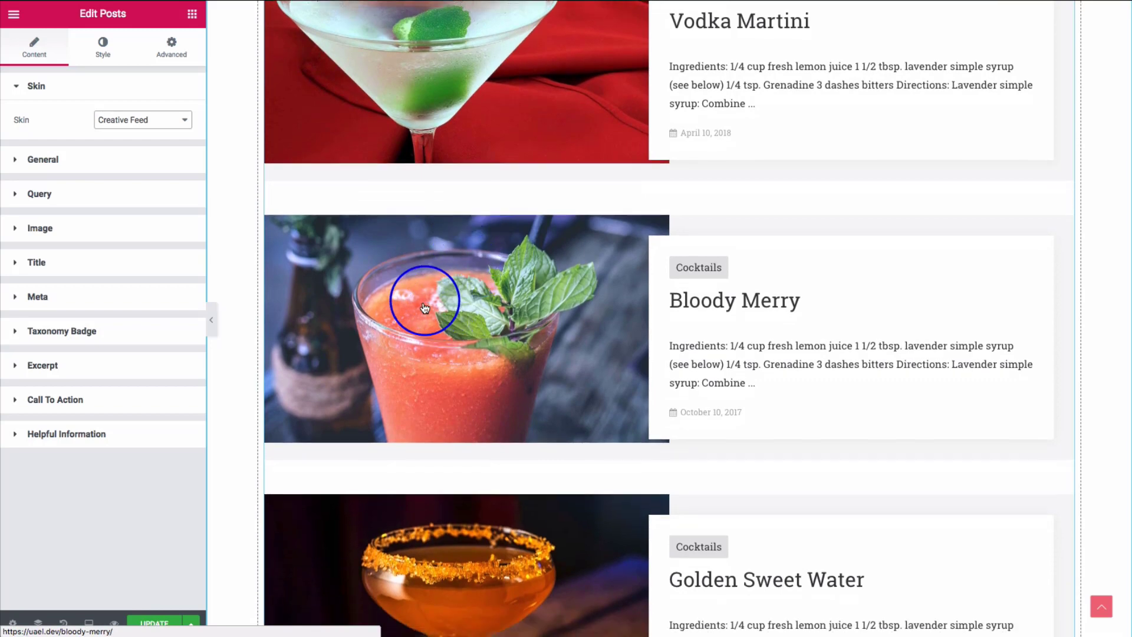
scroll(424, 306, "down", 1)
scroll(425, 306, "down", 4)
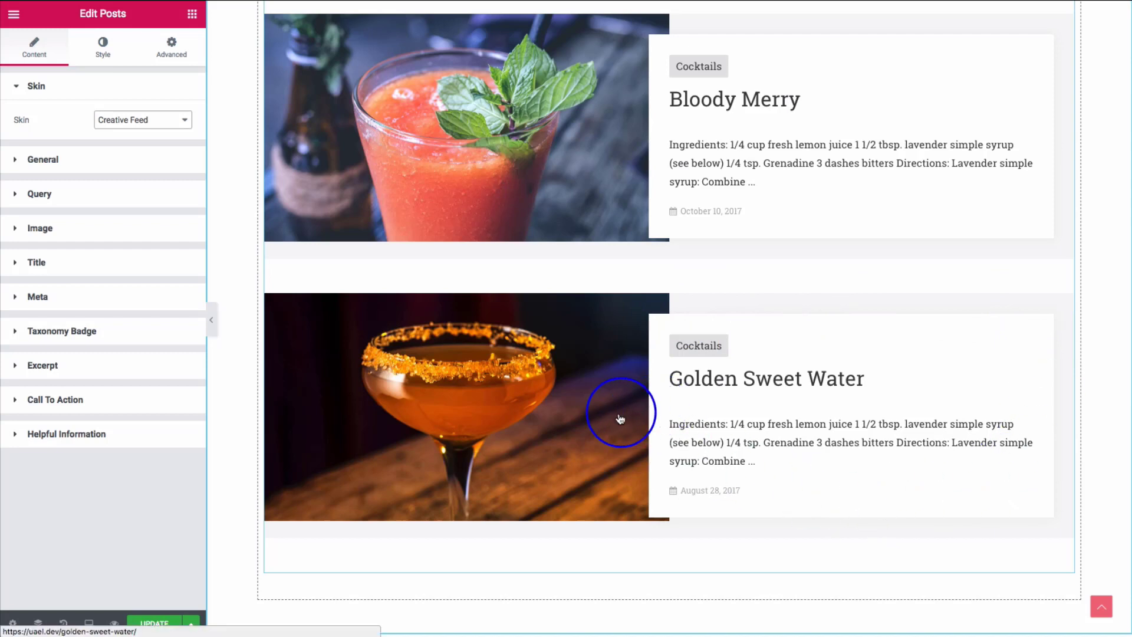
scroll(536, 407, "down", 1)
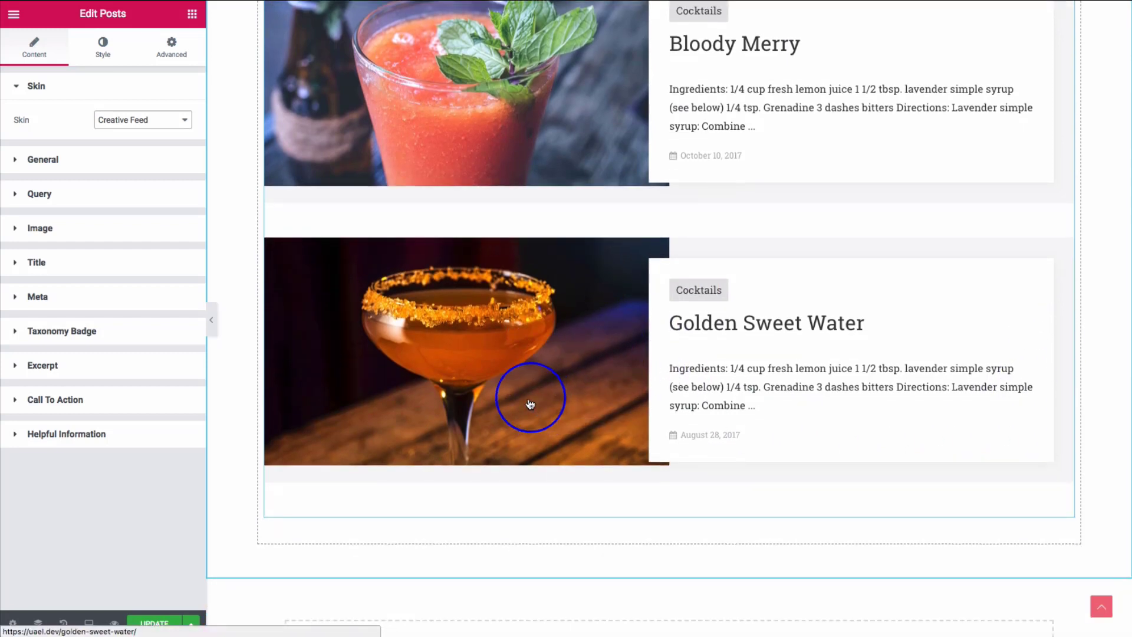
scroll(530, 404, "up", 1)
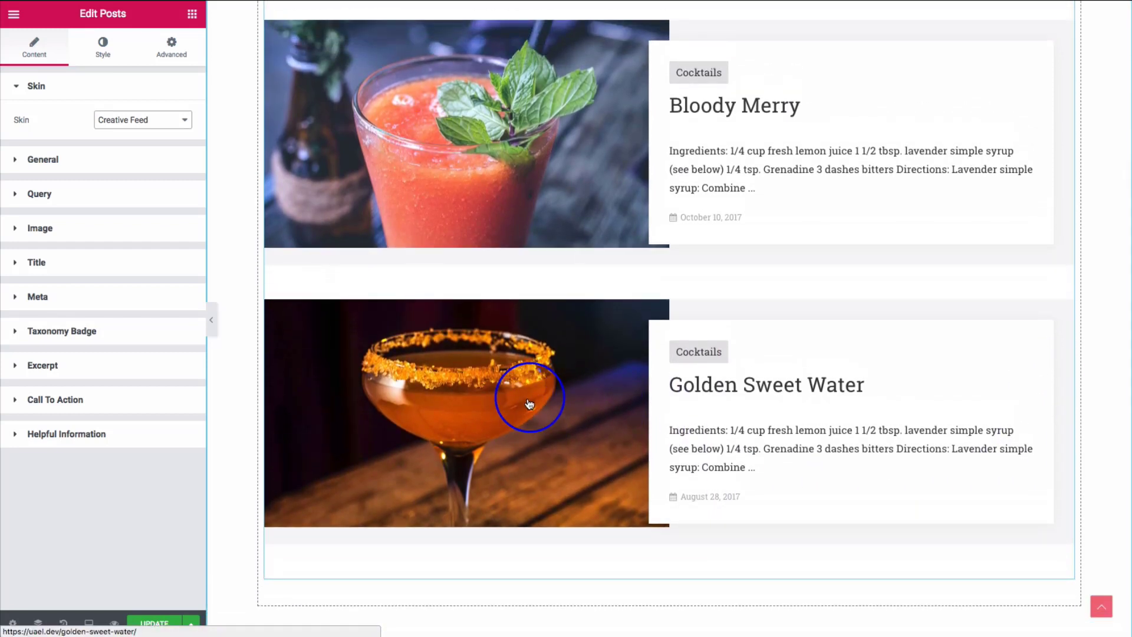
scroll(530, 404, "up", 8)
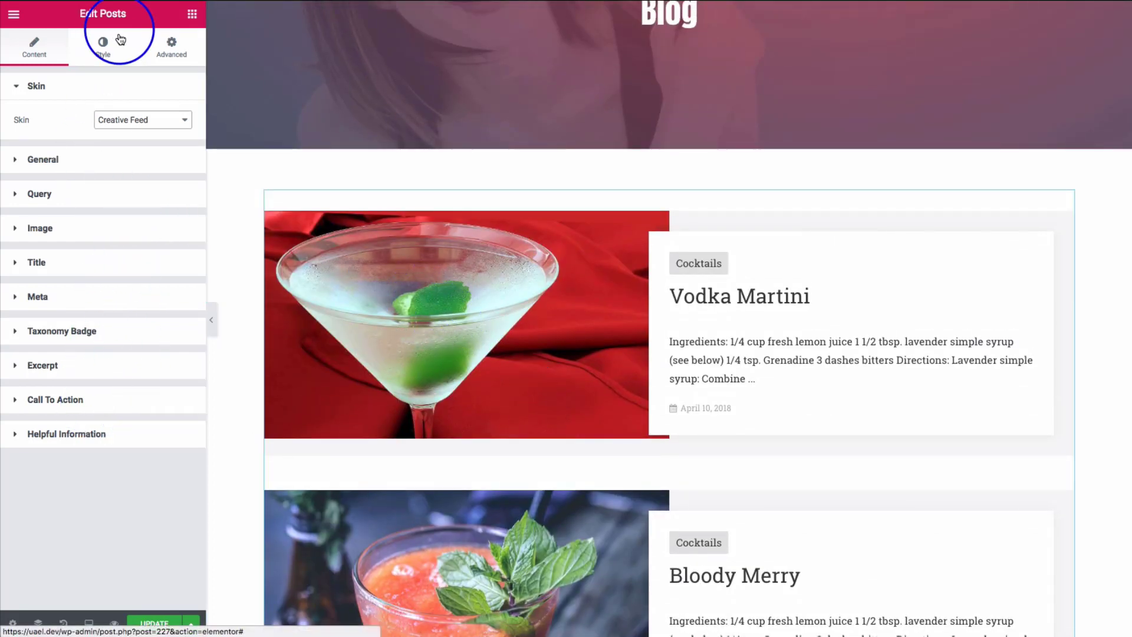
- Check the Creative Feed layout styling, then confirm Creative Feed remains the chosen skin
left_click(101, 47)
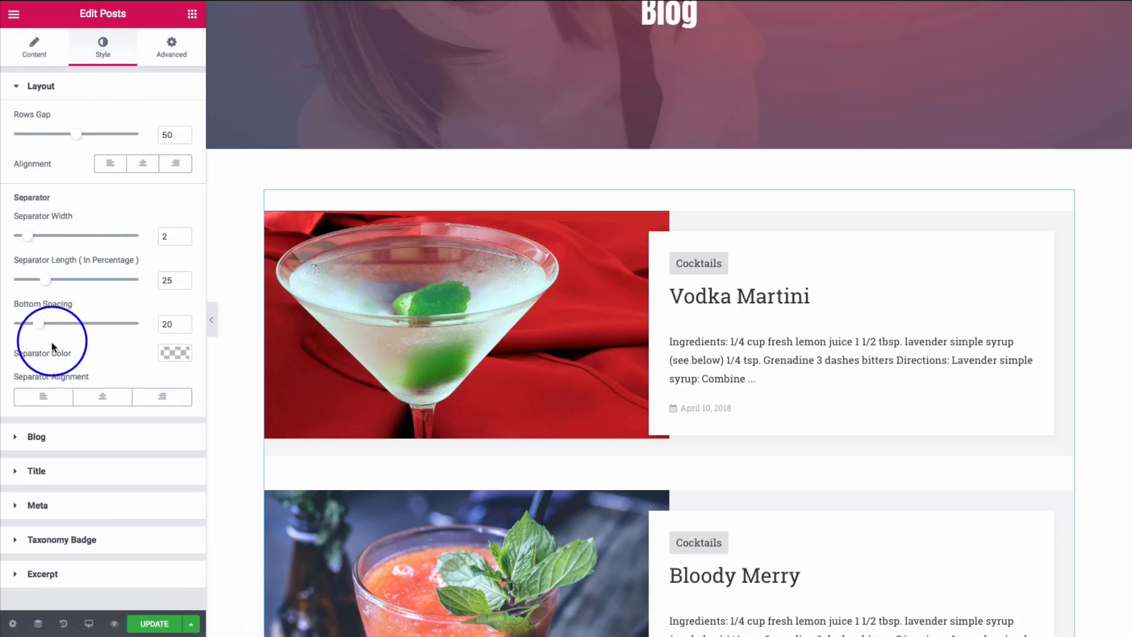
left_click(68, 88)
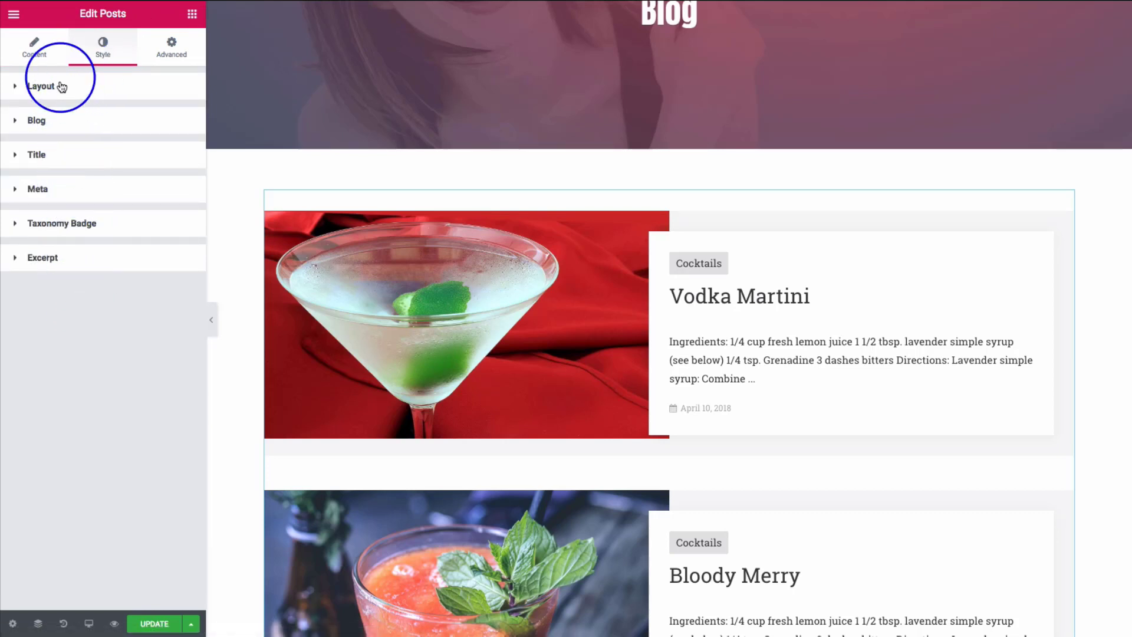
left_click(37, 53)
left_click(124, 125)
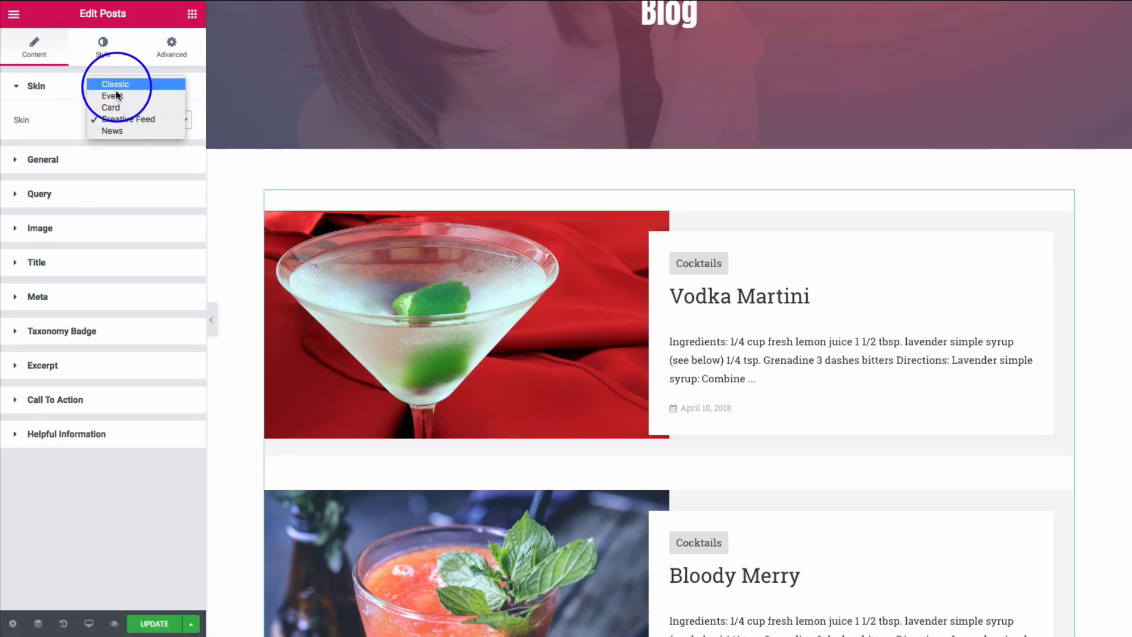
left_click(59, 124)
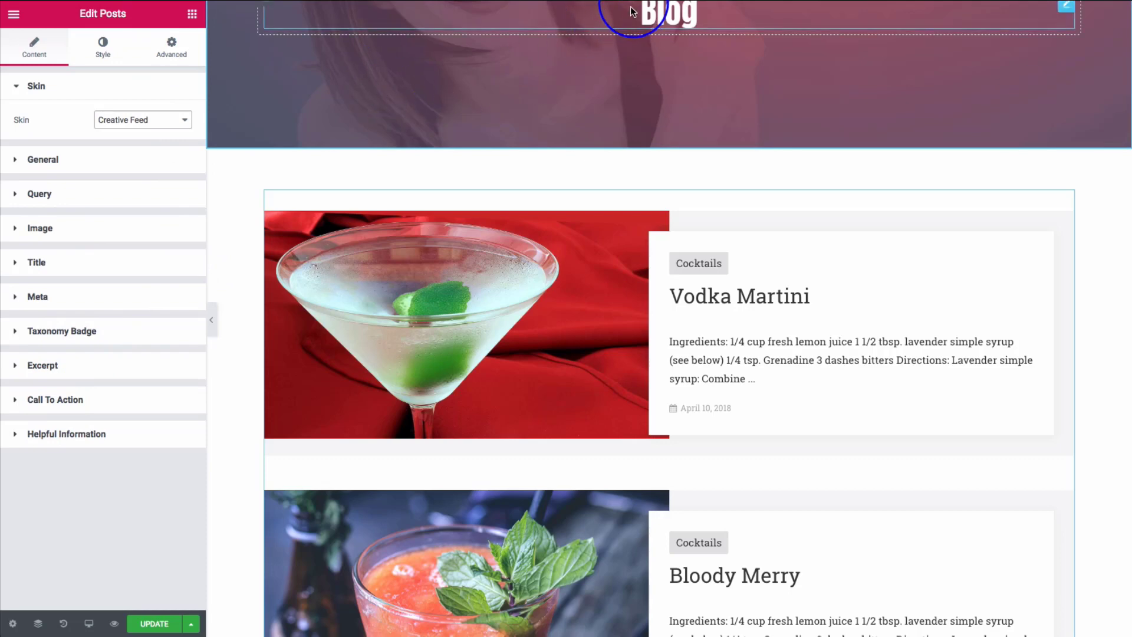
- Go to the Filters/Actions for Posts Widget docs and study the first posts_before hook example
left_click(772, 0)
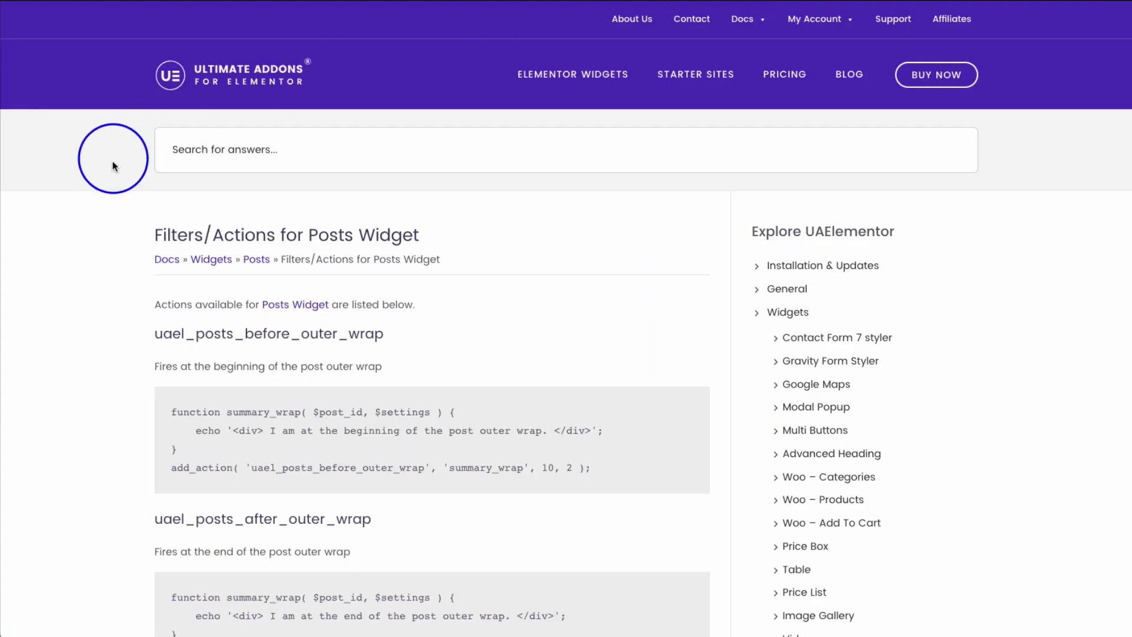
scroll(74, 283, "down", 2)
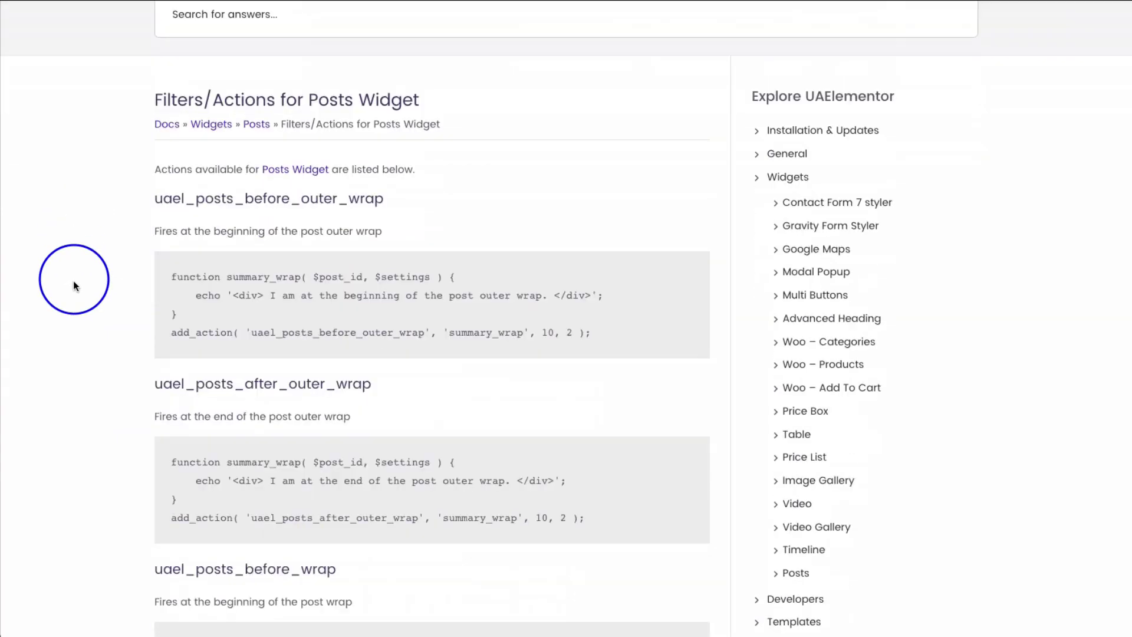
scroll(73, 281, "down", 1)
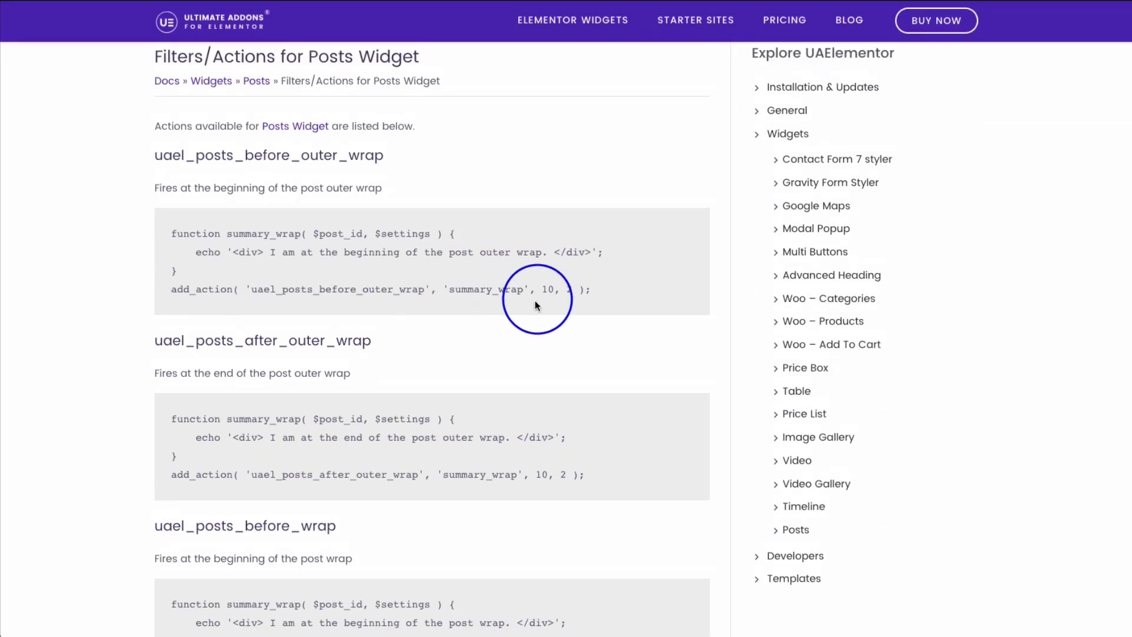
left_click_drag(592, 291, 136, 242)
left_click(129, 247)
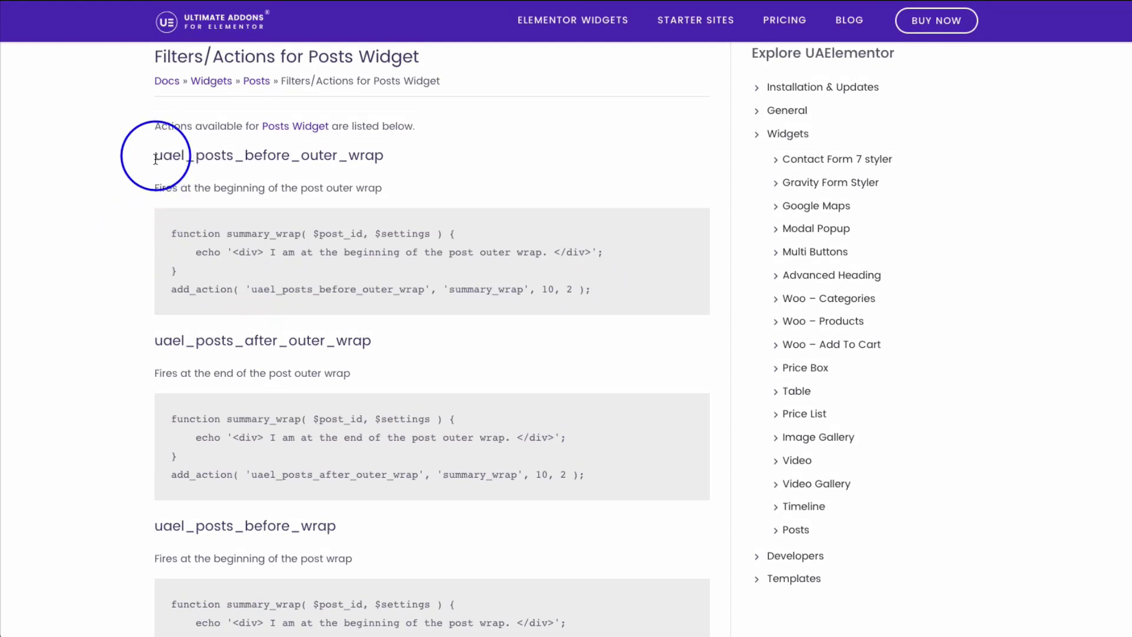
left_click_drag(196, 157, 287, 158)
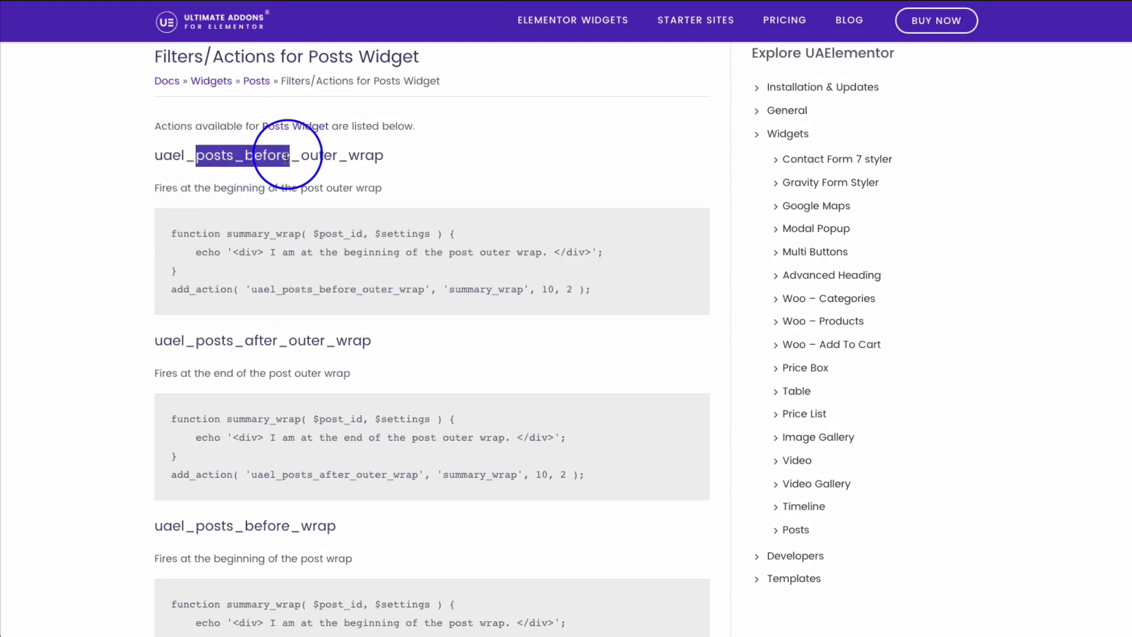
left_click(230, 154)
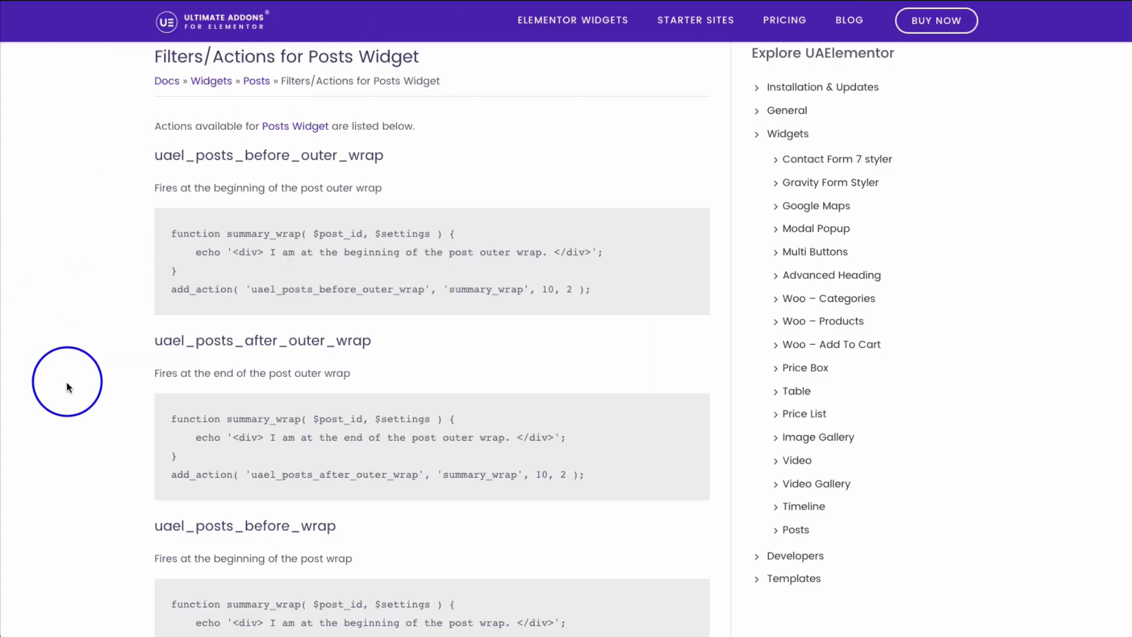
- Read through the following Posts widget action hook examples further down the docs page
scroll(70, 384, "down", 1)
scroll(114, 364, "down", 3)
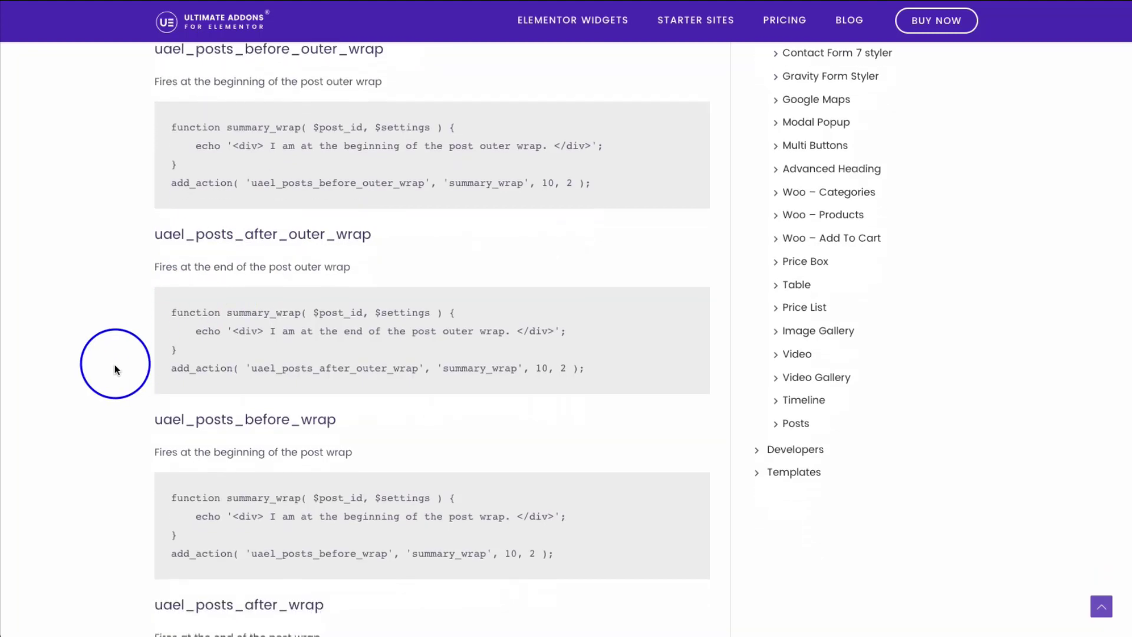
scroll(83, 348, "down", 6)
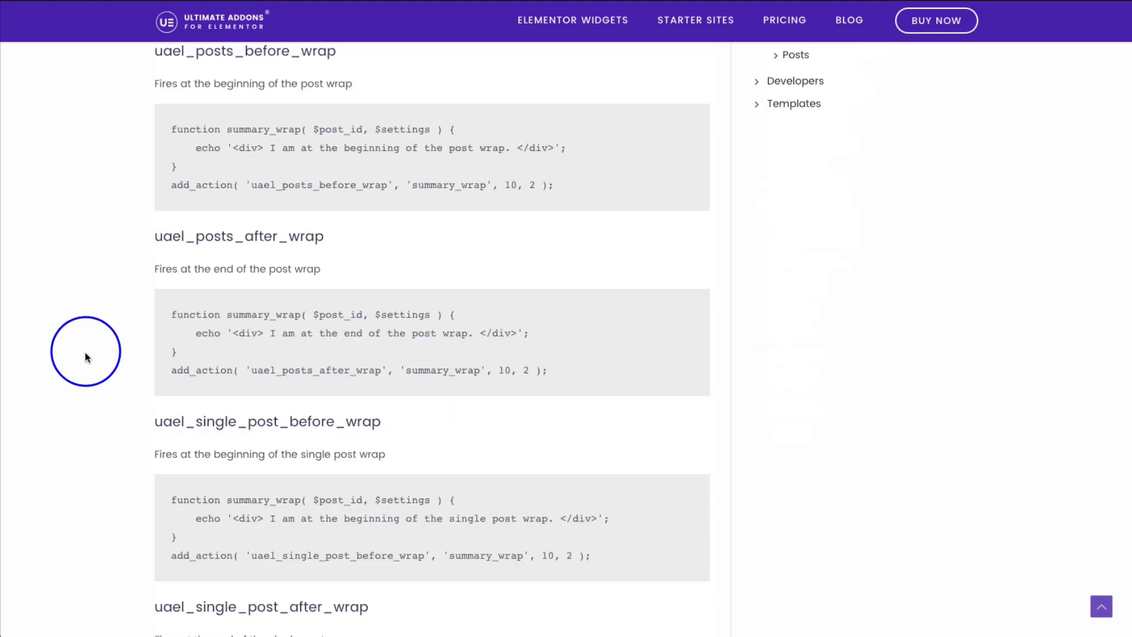
scroll(107, 335, "down", 4)
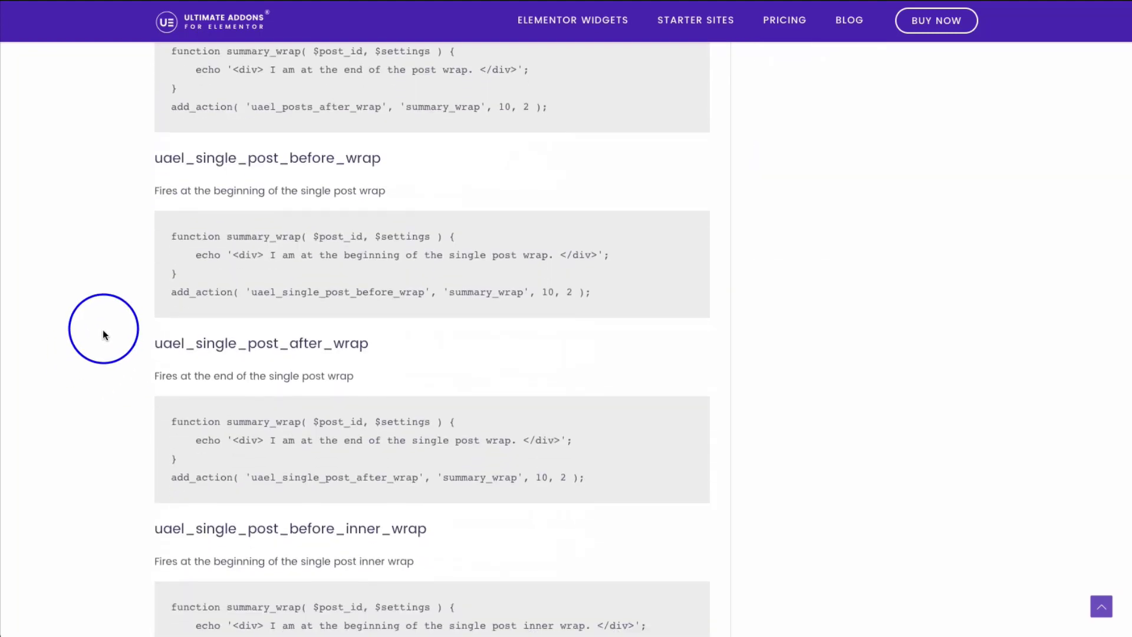
left_click_drag(181, 334, 359, 335)
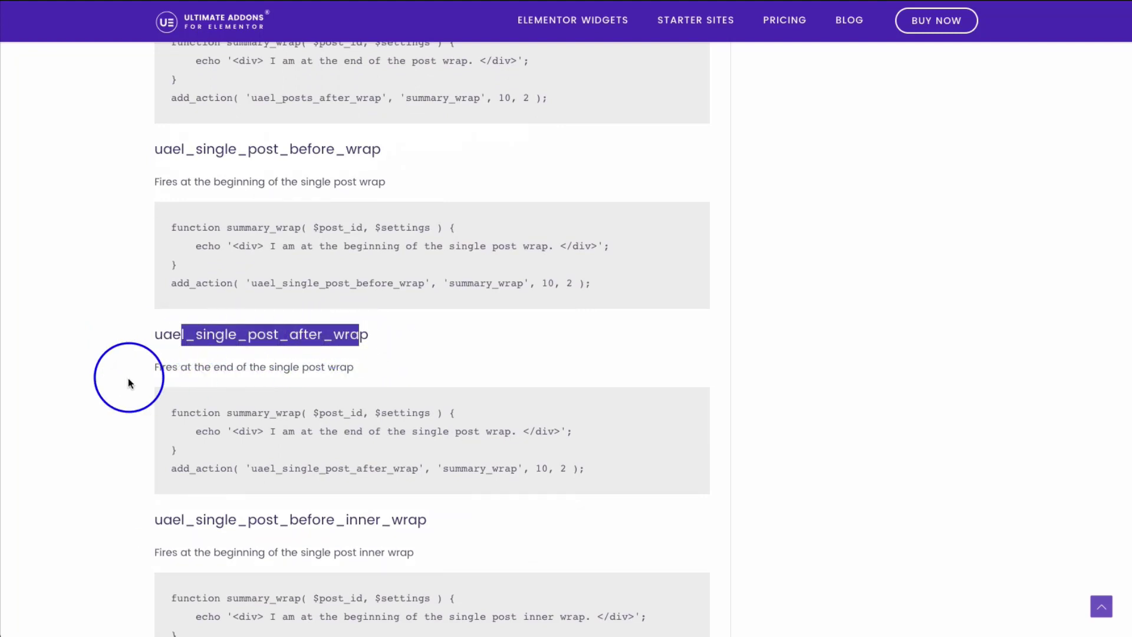
scroll(129, 378, "down", 1)
left_click(101, 387)
scroll(101, 388, "down", 7)
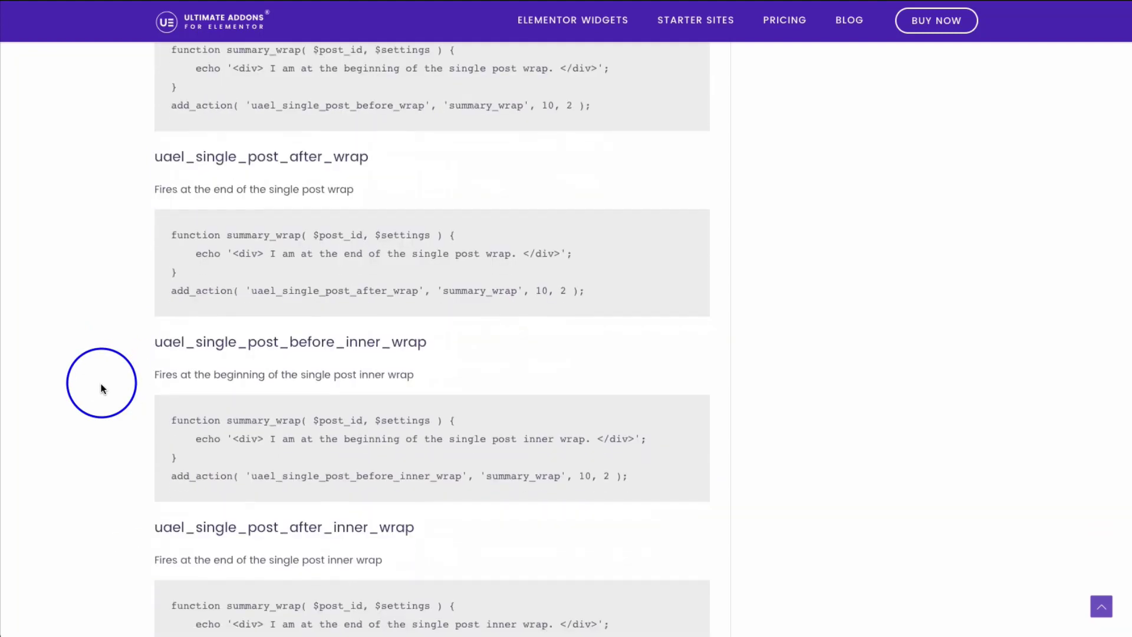
scroll(101, 387, "down", 20)
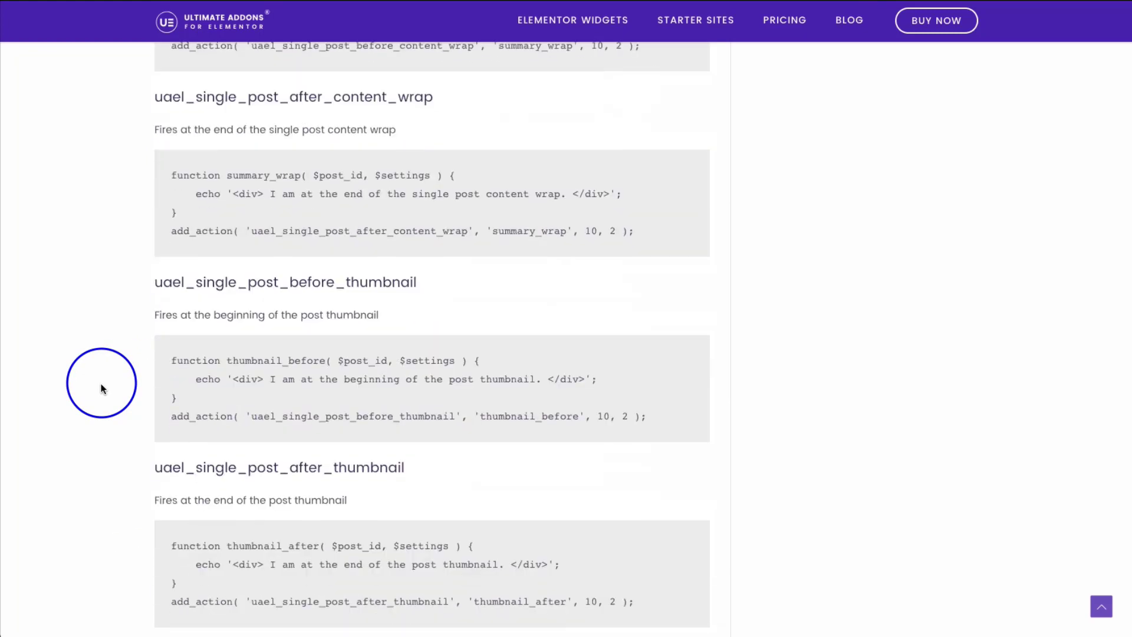
scroll(102, 388, "down", 12)
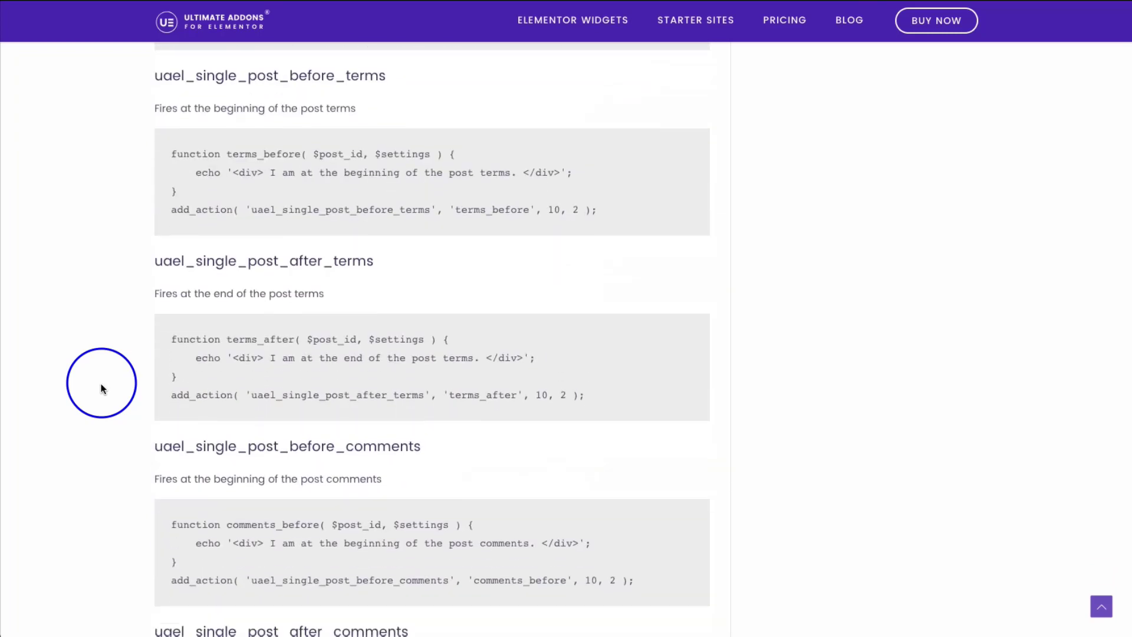
scroll(102, 387, "down", 17)
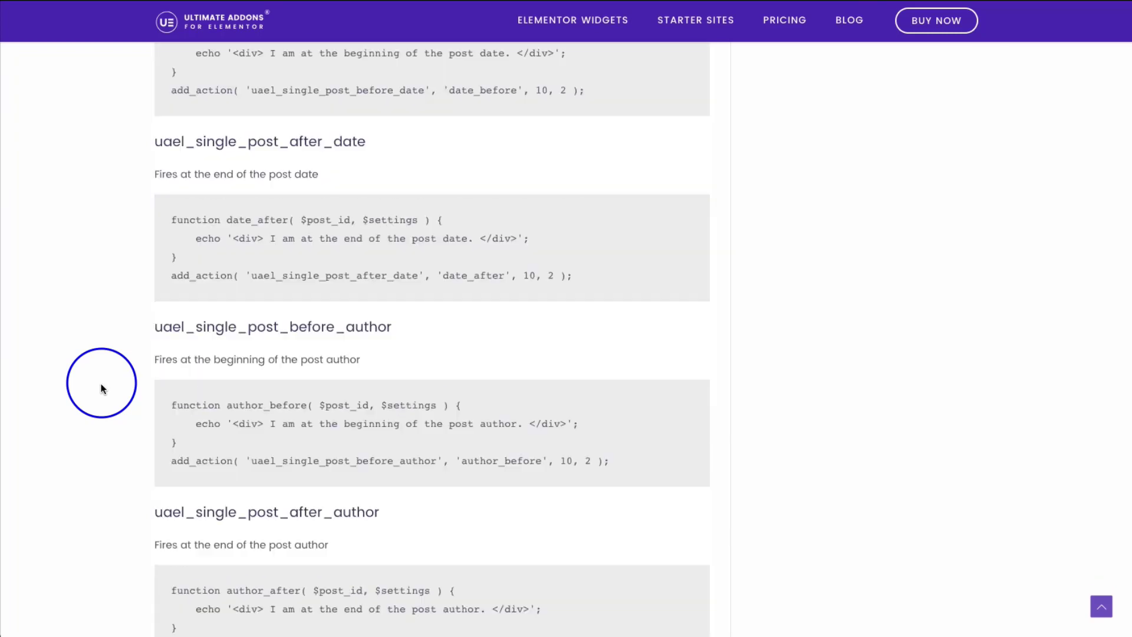
scroll(102, 387, "down", 9)
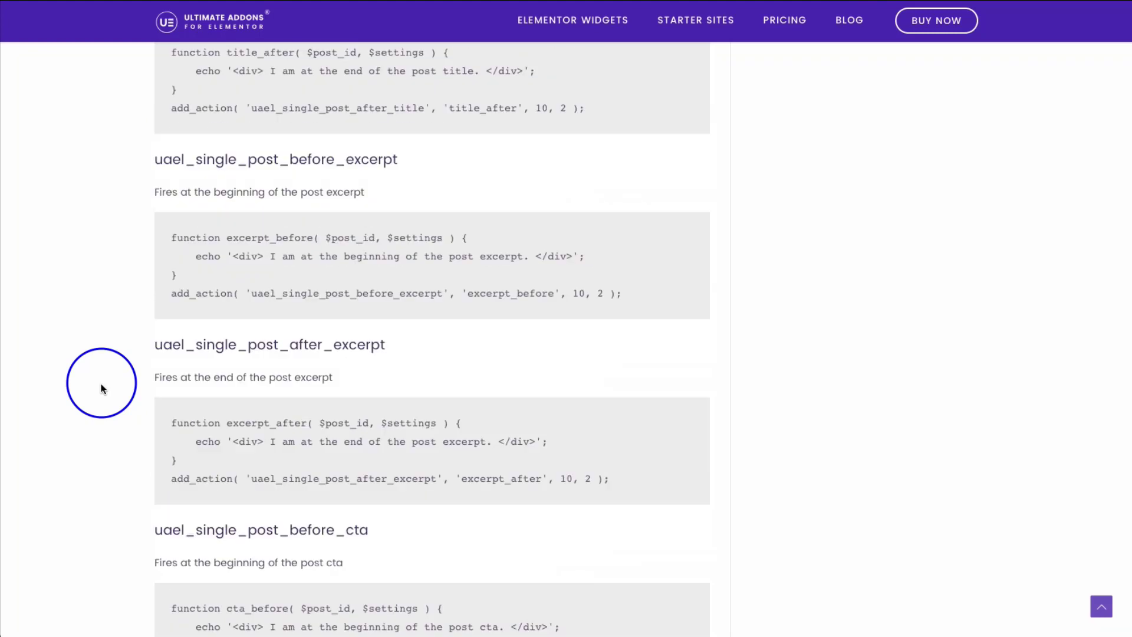
scroll(101, 387, "up", 1)
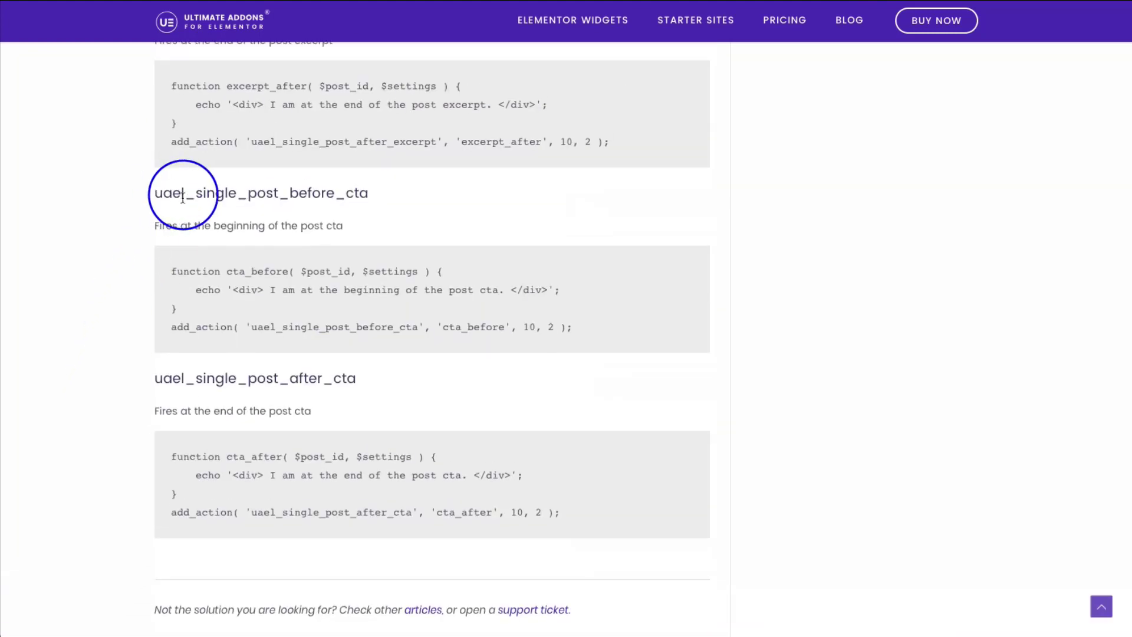
- Examine the uael_single_post_before_cta hook and its 'I am at the beginning of the post cta.' echo message
left_click_drag(196, 196, 368, 199)
left_click(108, 294)
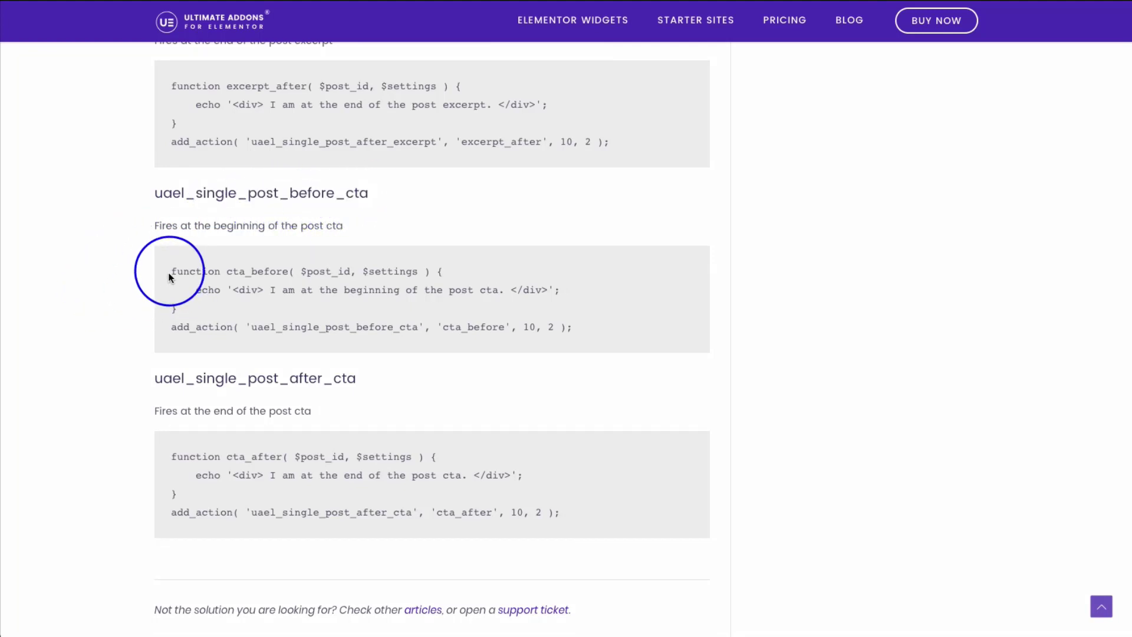
left_click_drag(171, 270, 577, 337)
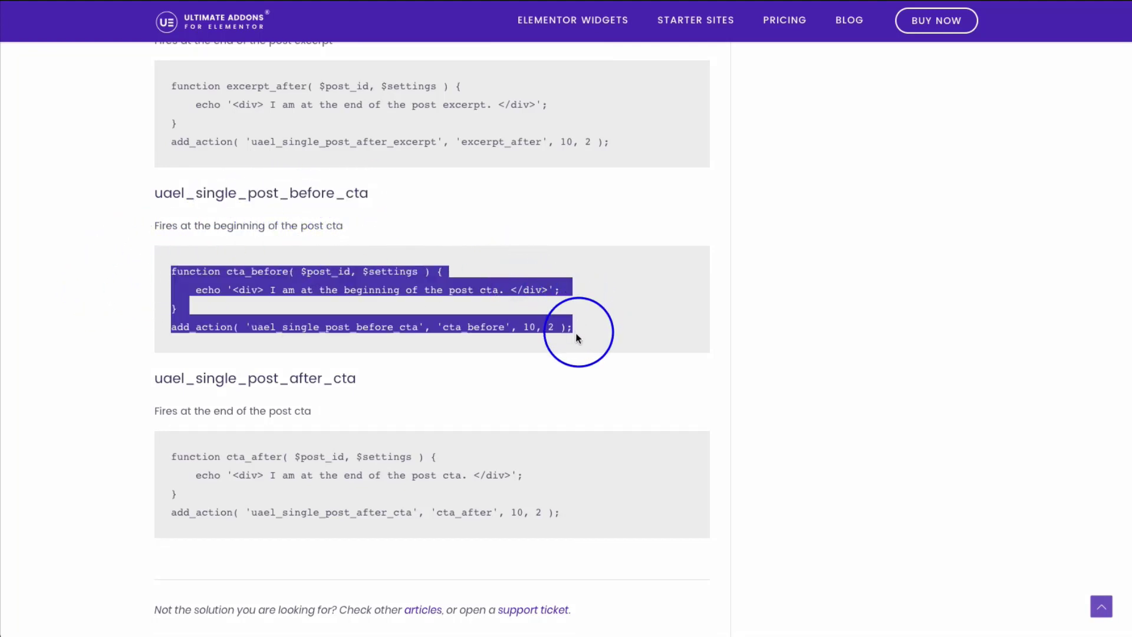
left_click(328, 300)
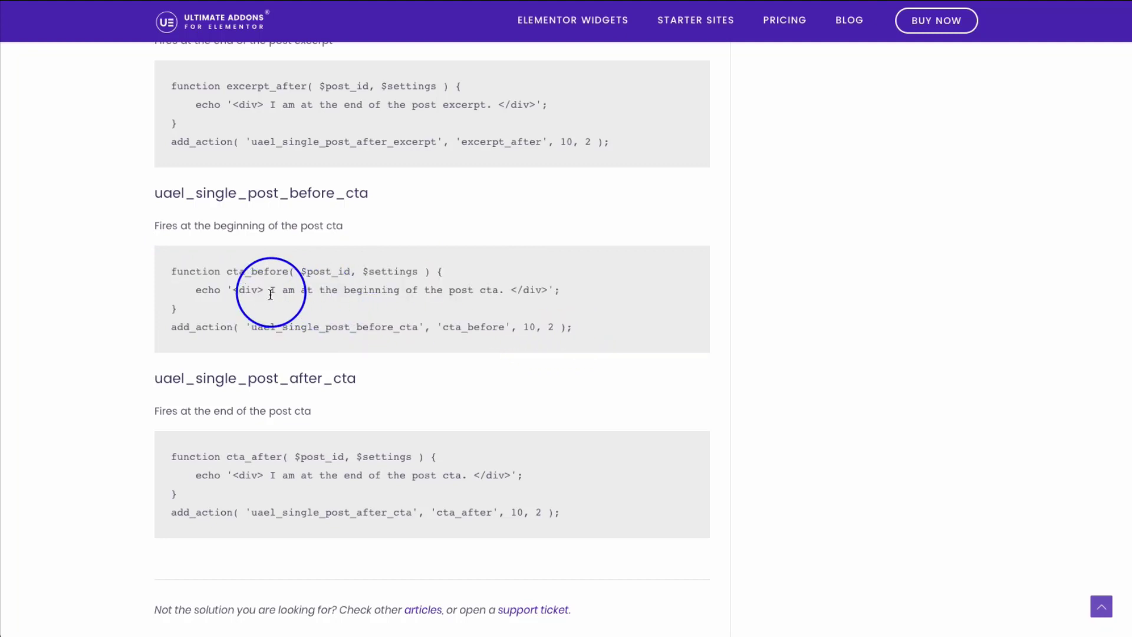
left_click_drag(271, 291, 500, 297)
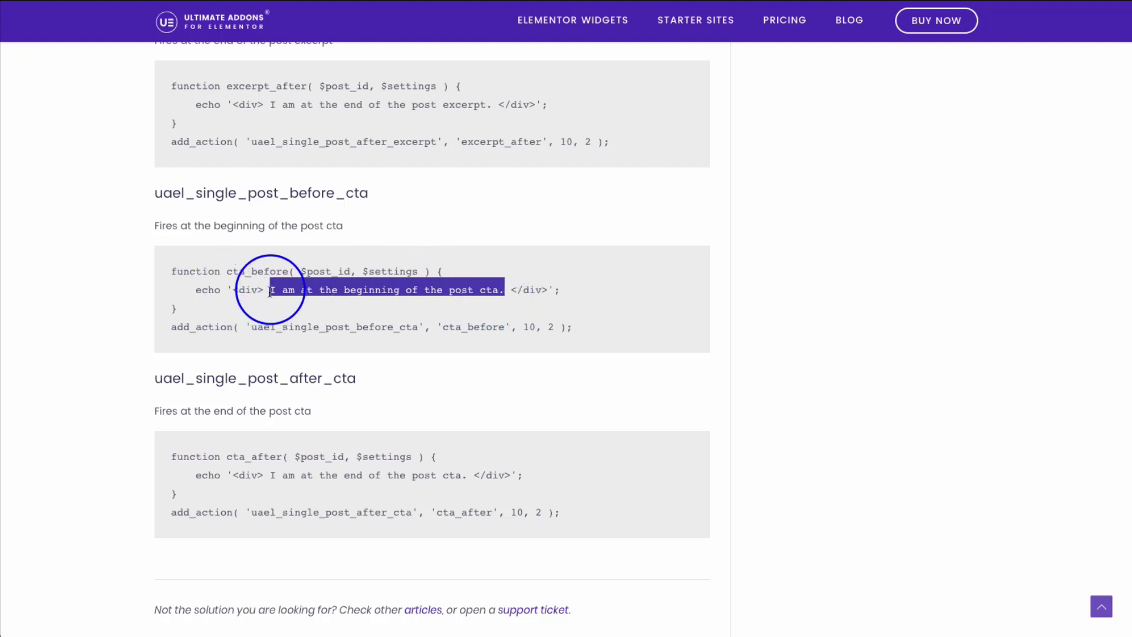
left_click_drag(270, 291, 499, 298)
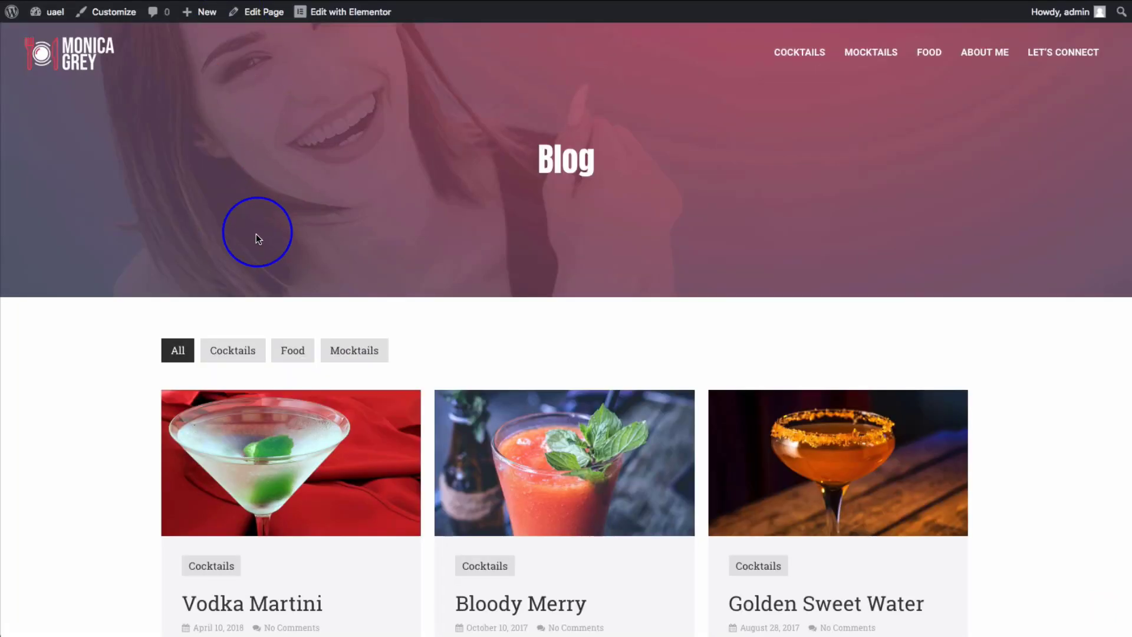
scroll(256, 234, "down", 7)
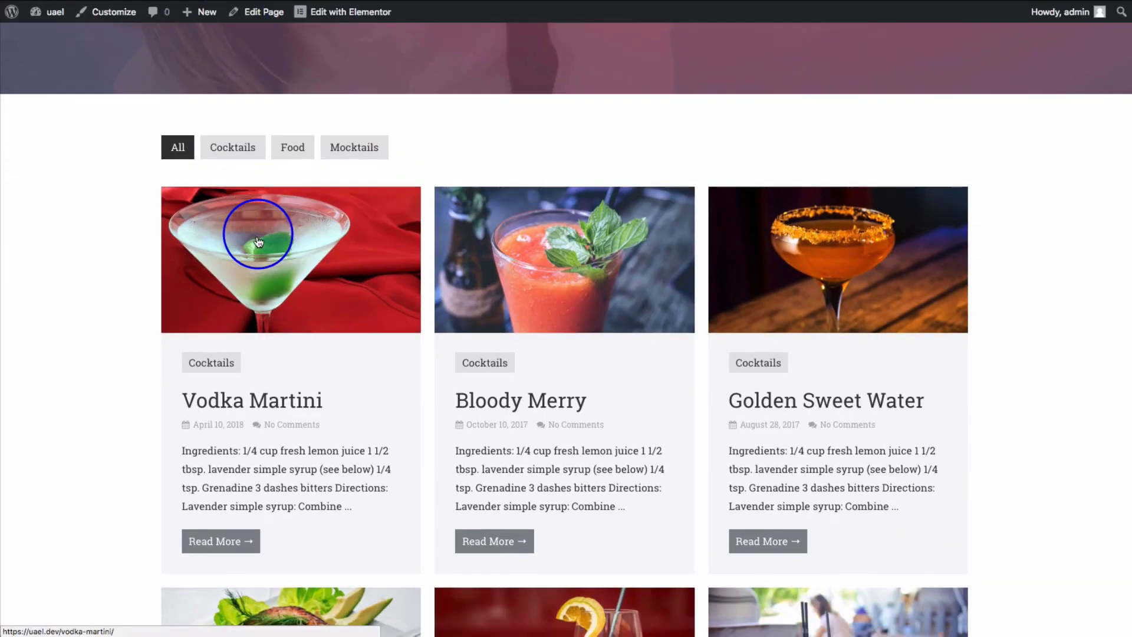
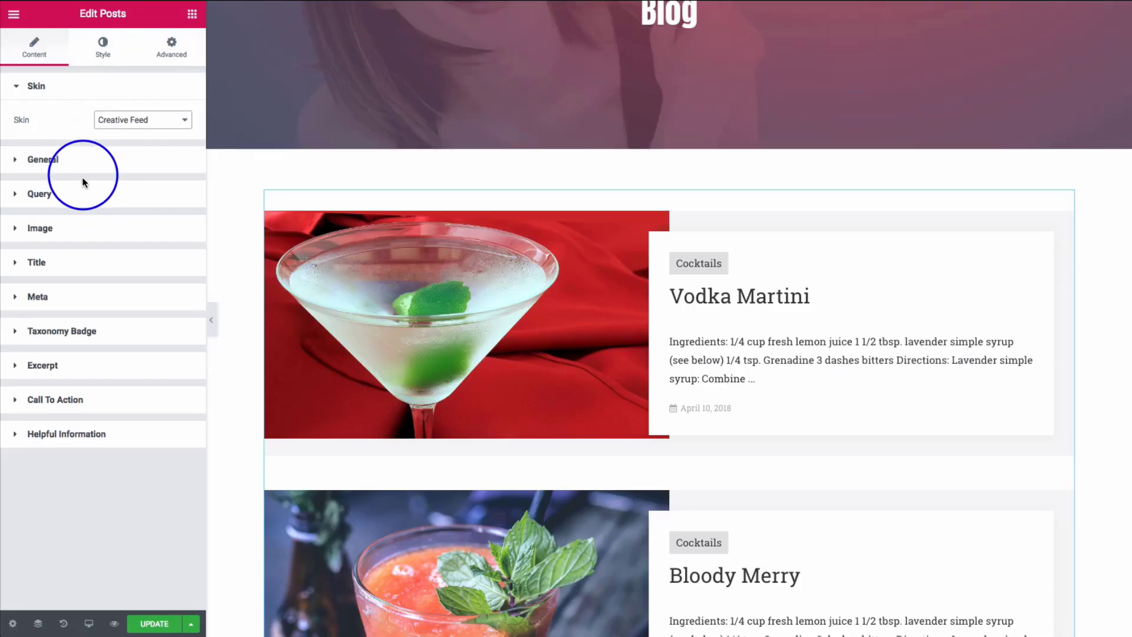
- In the Posts widget's Query settings, keep the post type unchanged and set Query Type to Main Query
left_click(81, 190)
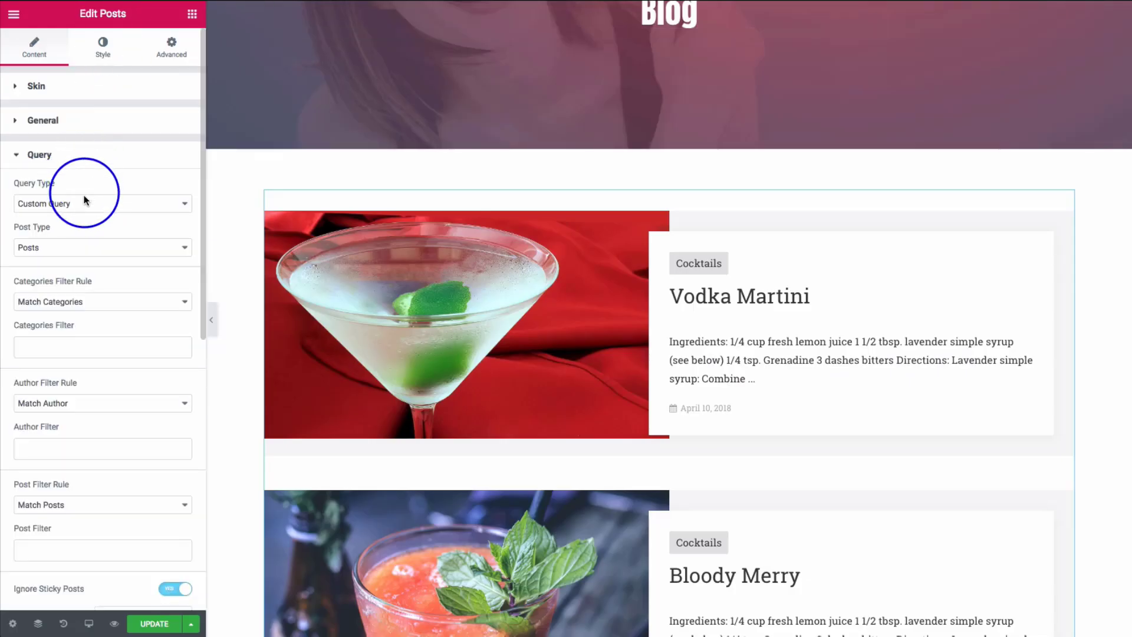
scroll(82, 188, "down", 1)
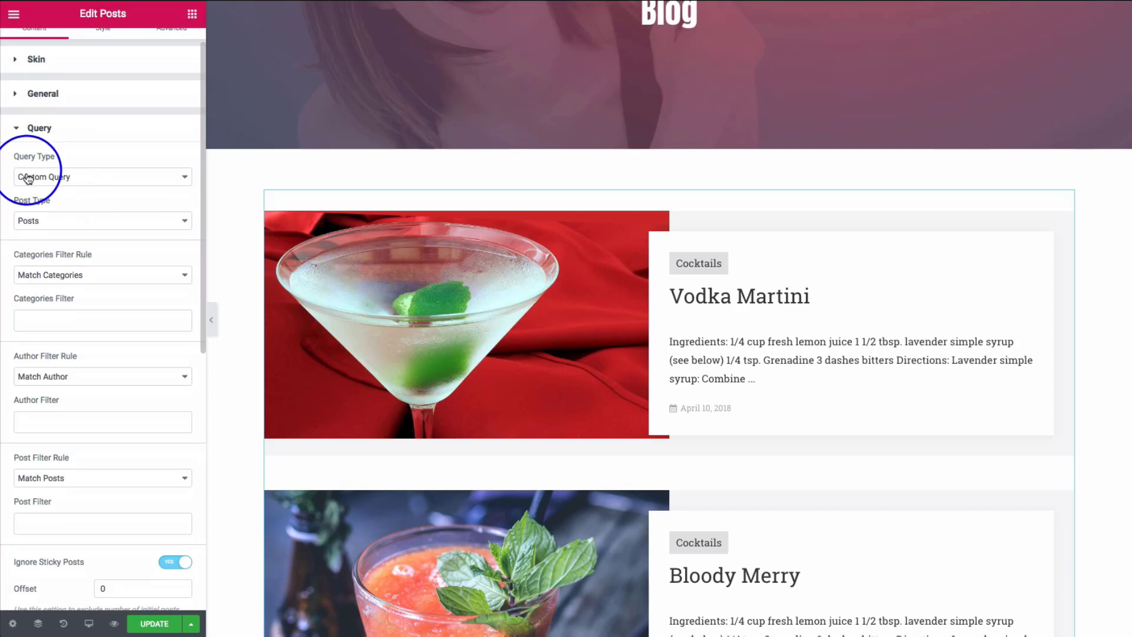
left_click_drag(12, 152, 66, 163)
left_click(64, 160)
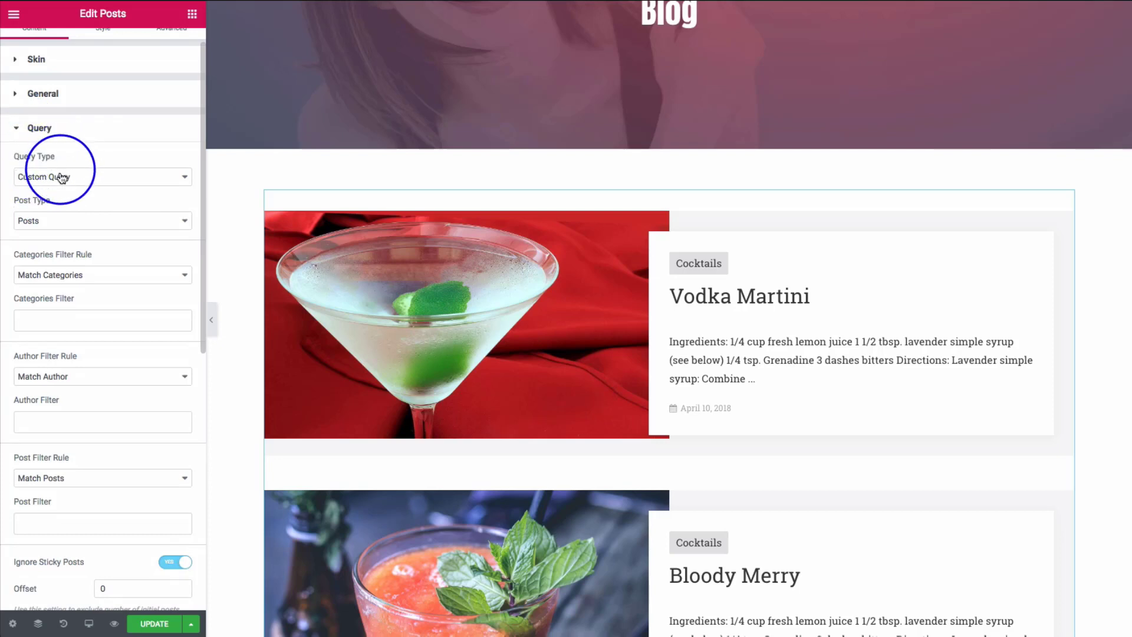
scroll(374, 286, "down", 1)
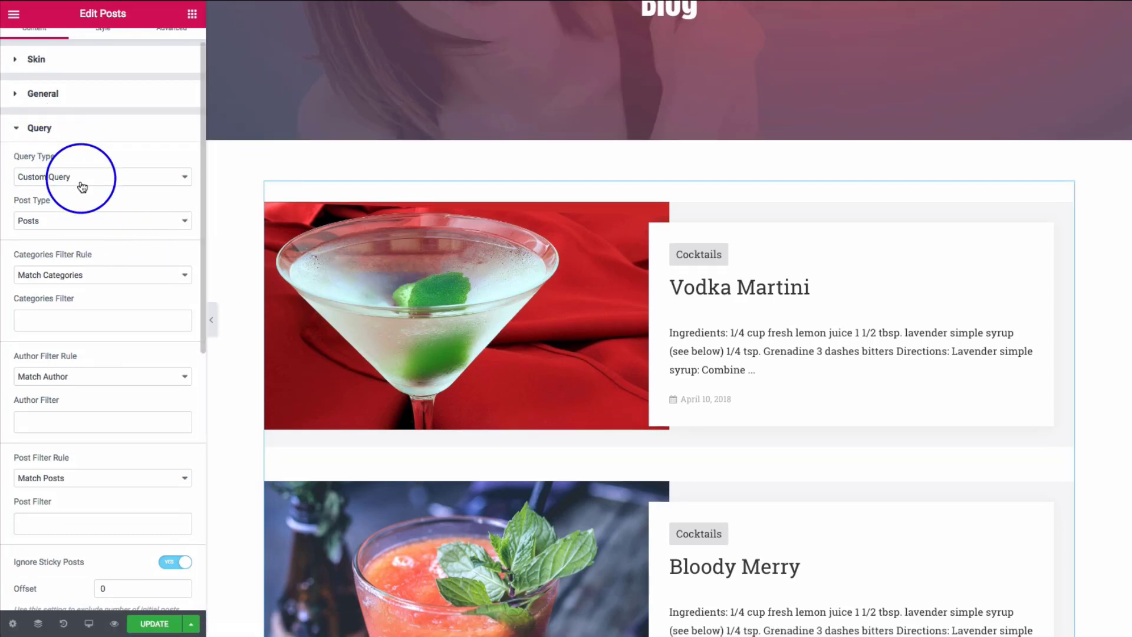
left_click(35, 225)
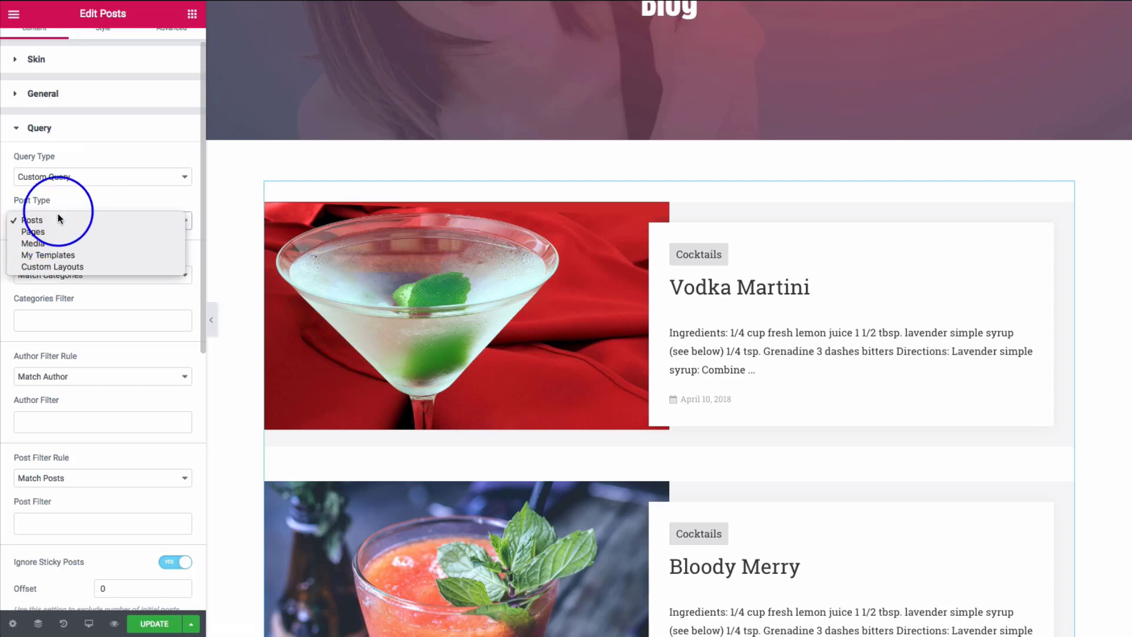
left_click(53, 220)
left_click(59, 175)
left_click(58, 165)
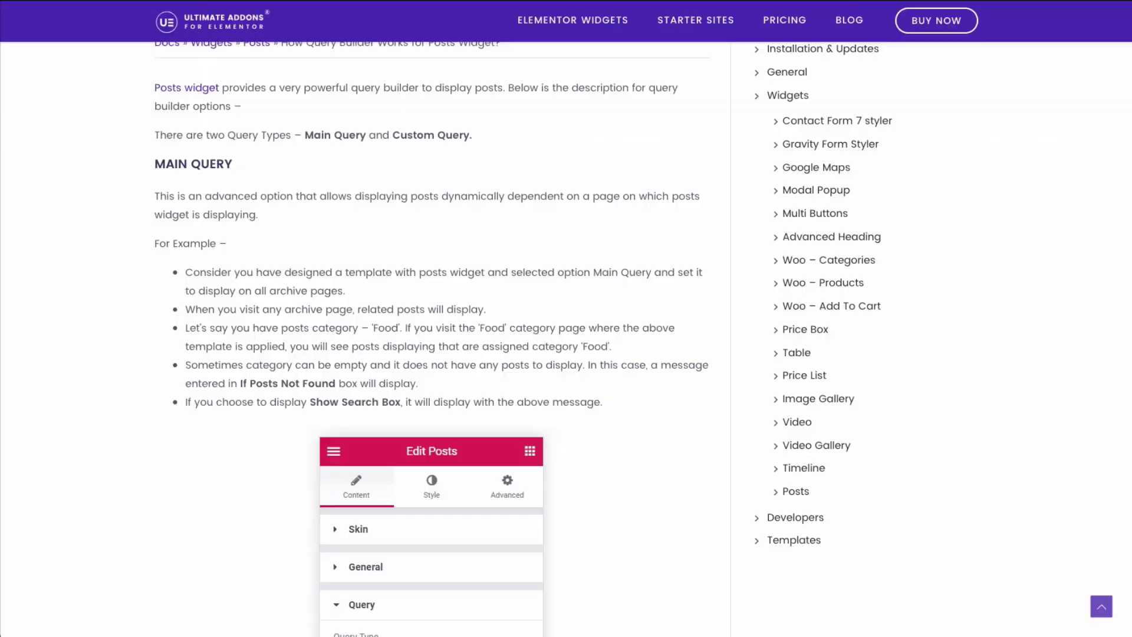
- Read the MAIN QUERY explanation in the Ultimate Addons docs, highlighting its heading
scroll(69, 285, "down", 2)
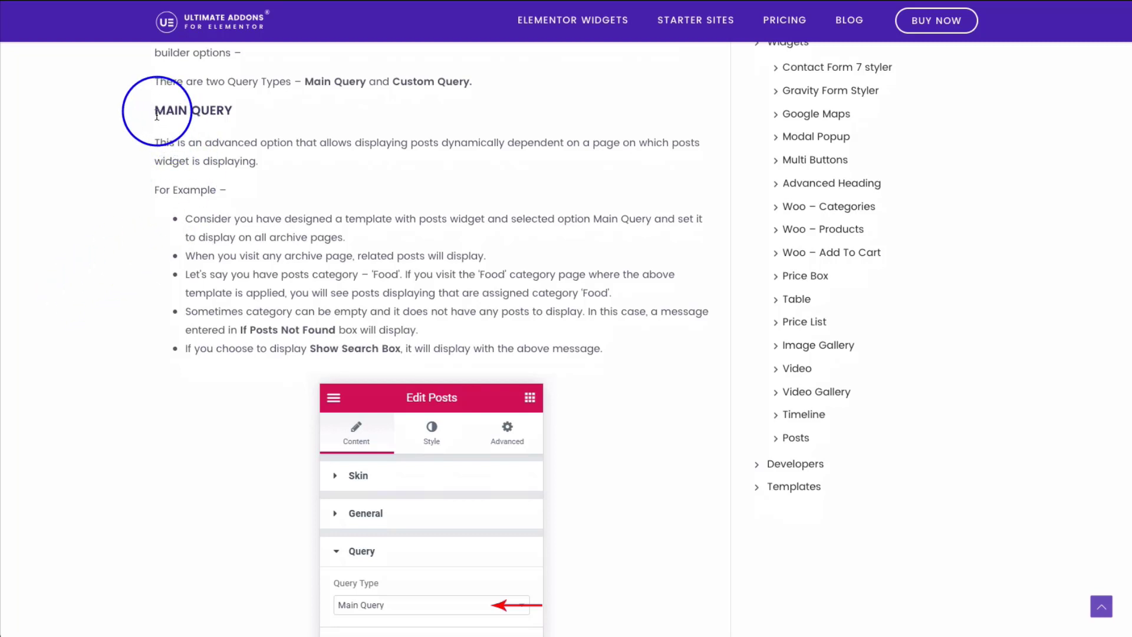
left_click_drag(155, 111, 231, 116)
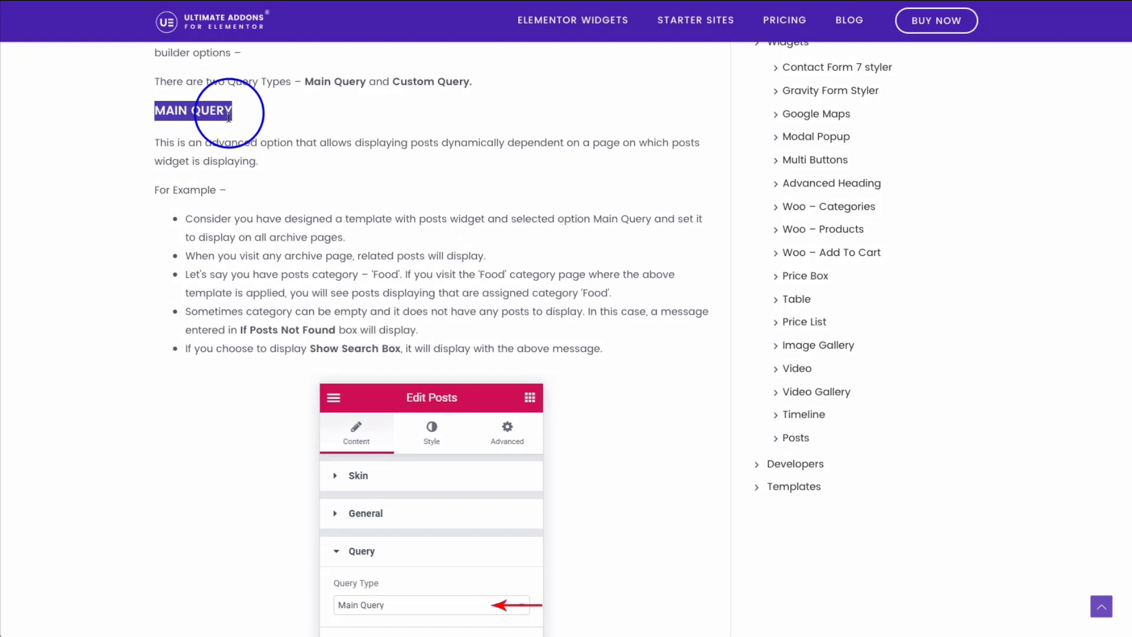
left_click(175, 116)
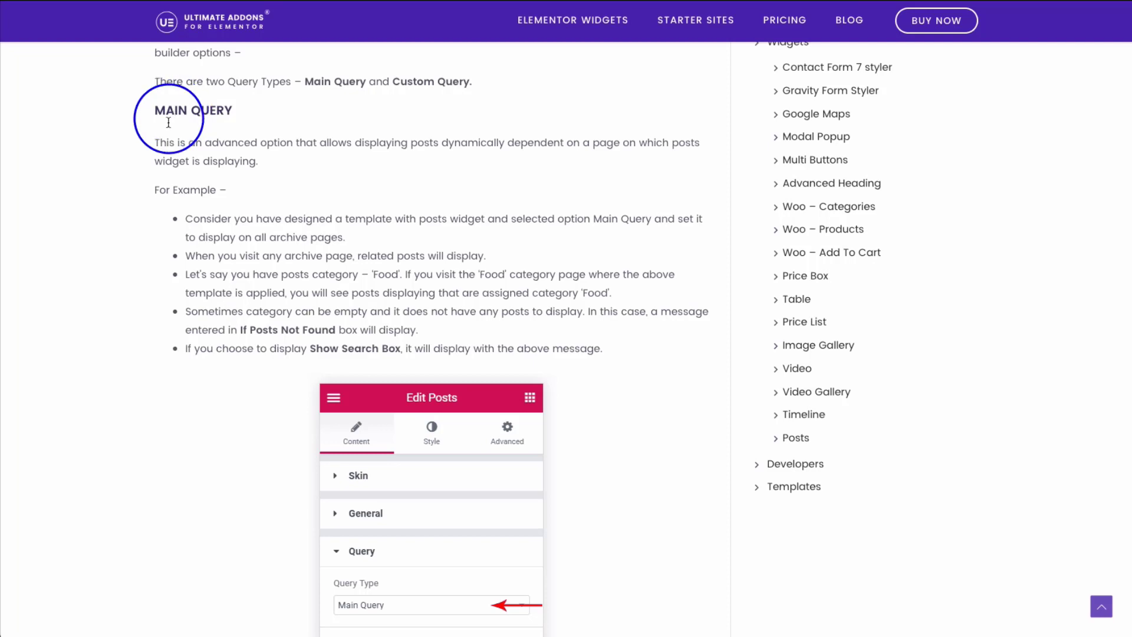
left_click_drag(153, 112, 209, 108)
left_click(154, 155)
- Scroll down the docs page to the CUSTOM QUERY section
scroll(119, 189, "down", 2)
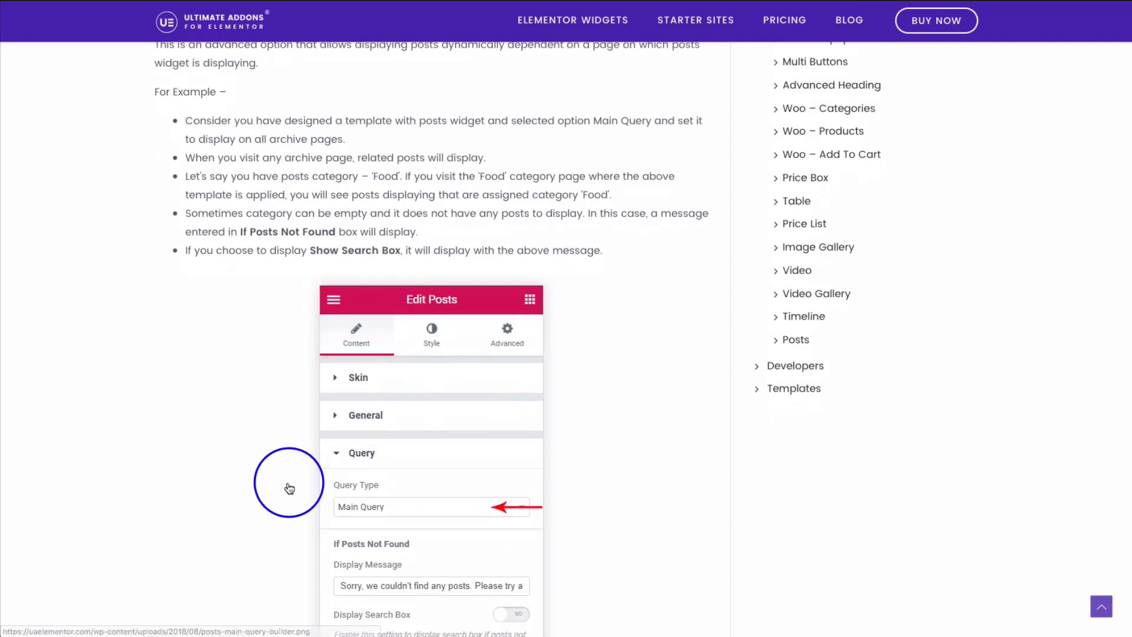
scroll(155, 392, "down", 4)
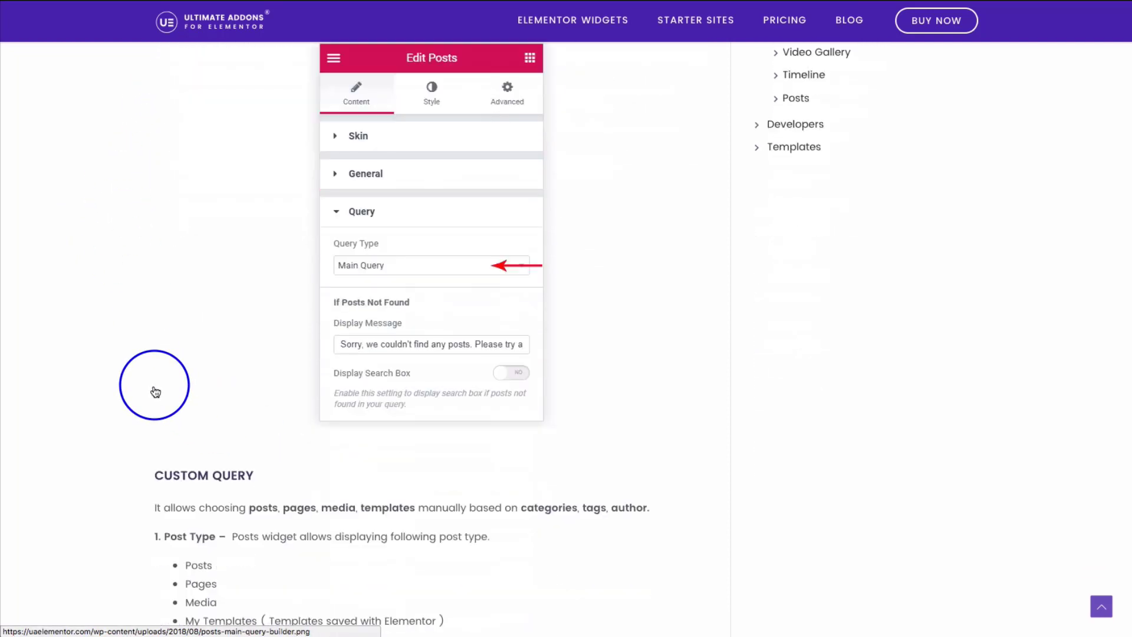
scroll(88, 391, "down", 2)
scroll(88, 387, "up", 1)
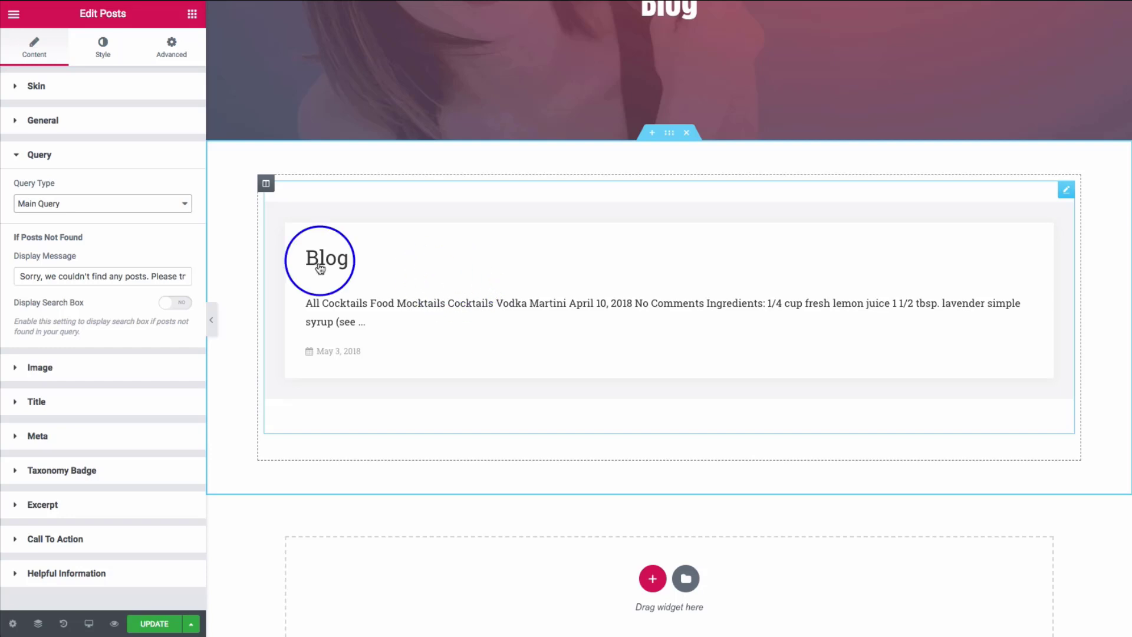
- Change the Posts widget's Query Type from Main Query back to Custom Query
left_click(60, 207)
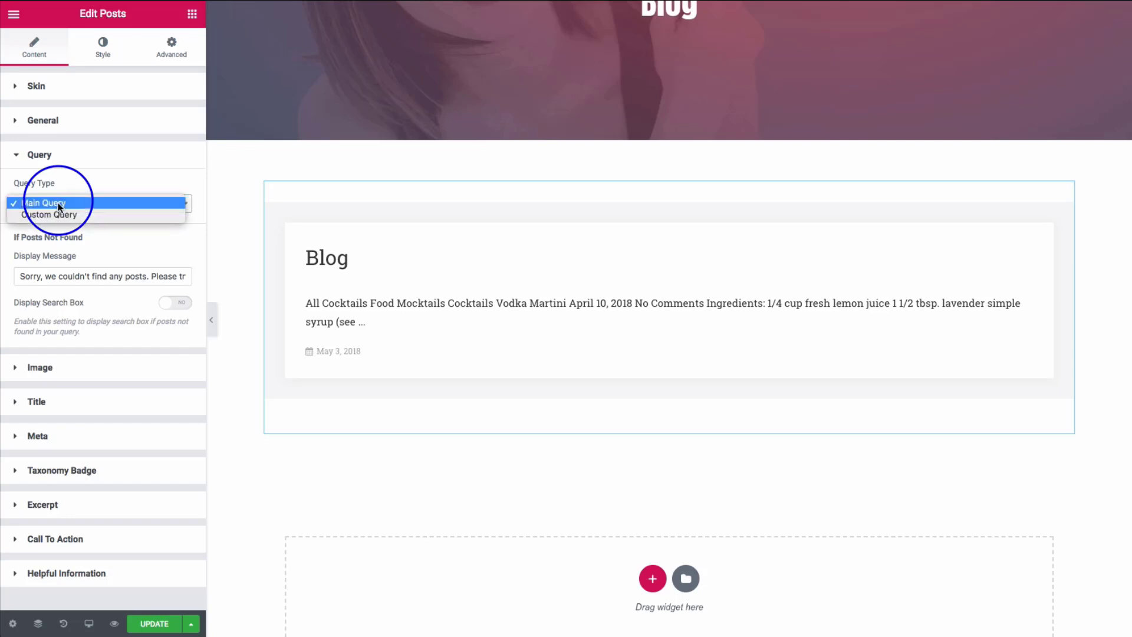
left_click(64, 214)
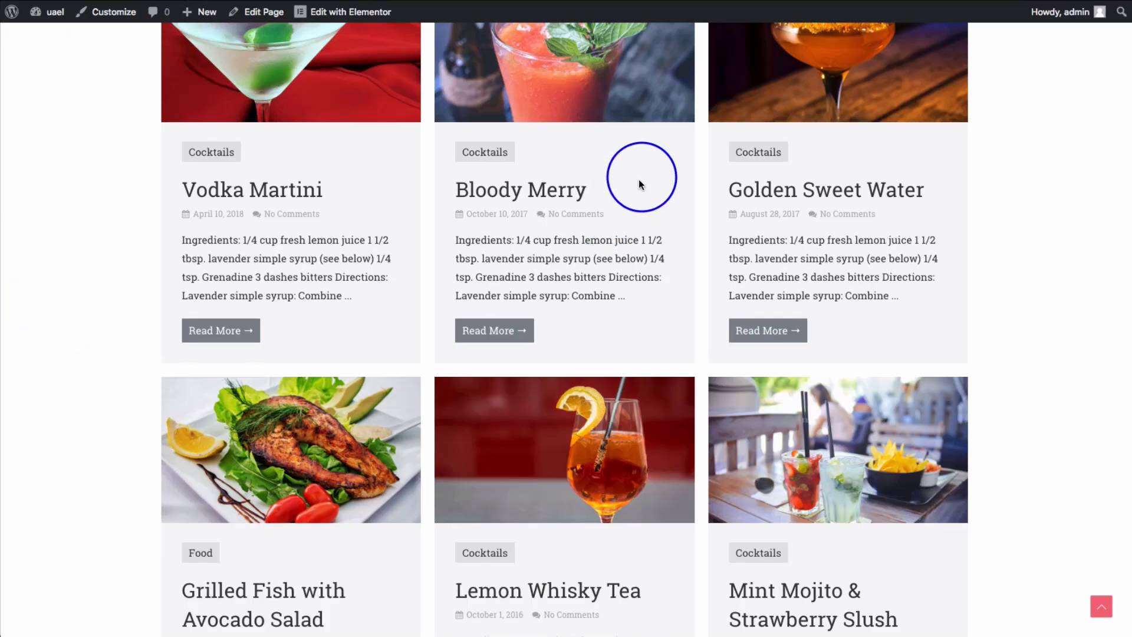
- Scroll through the live site's recipes and the Blog page's Vodka Martini, Bloody Merry and Golden Sweet Water cards
scroll(638, 179, "up", 5)
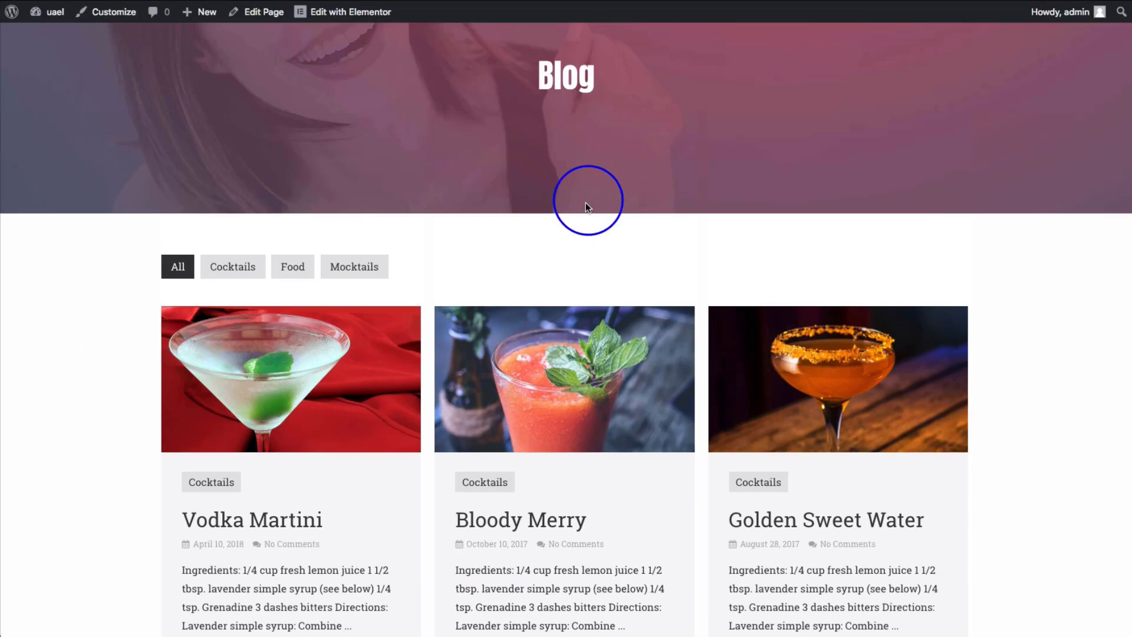
scroll(380, 139, "up", 2)
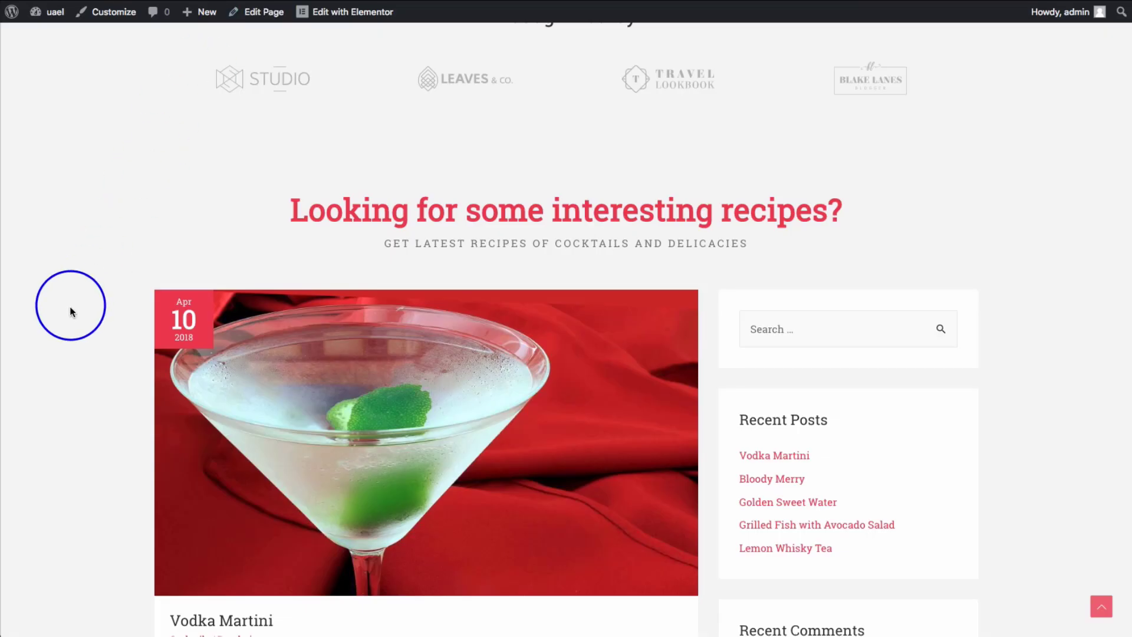
scroll(70, 312, "up", 6)
scroll(70, 313, "up", 5)
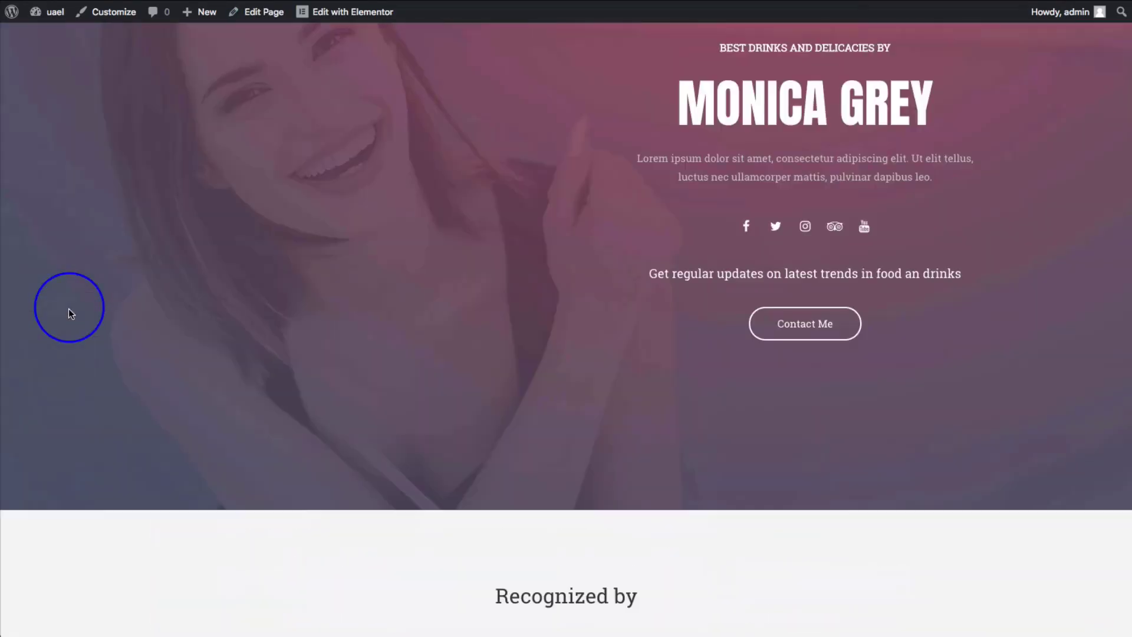
scroll(69, 313, "down", 12)
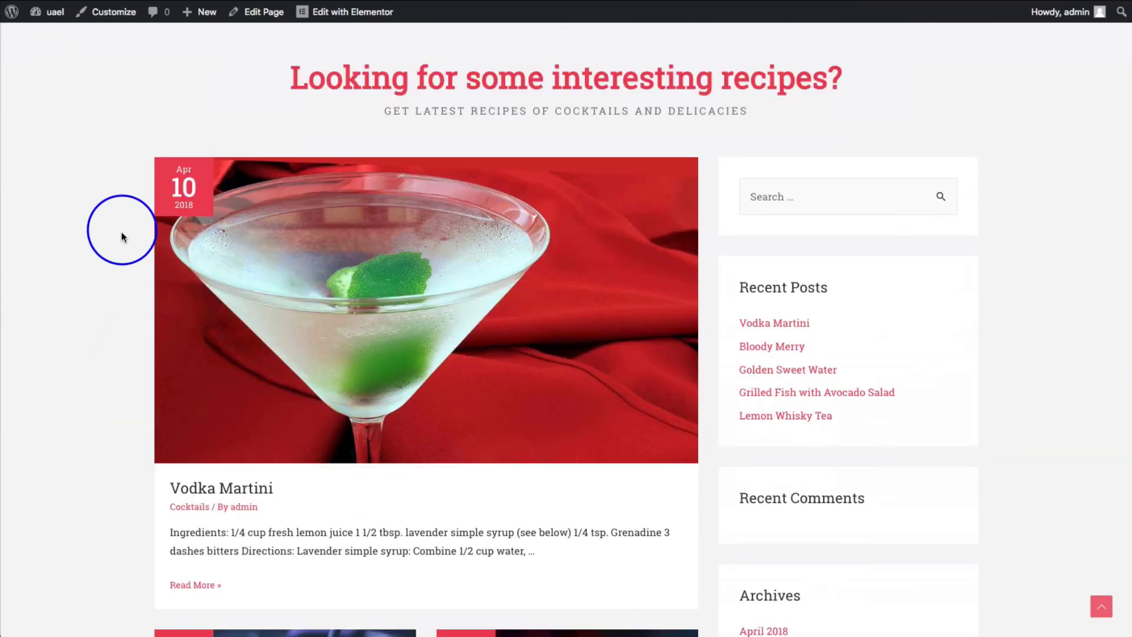
scroll(551, 291, "down", 3)
scroll(340, 329, "down", 4)
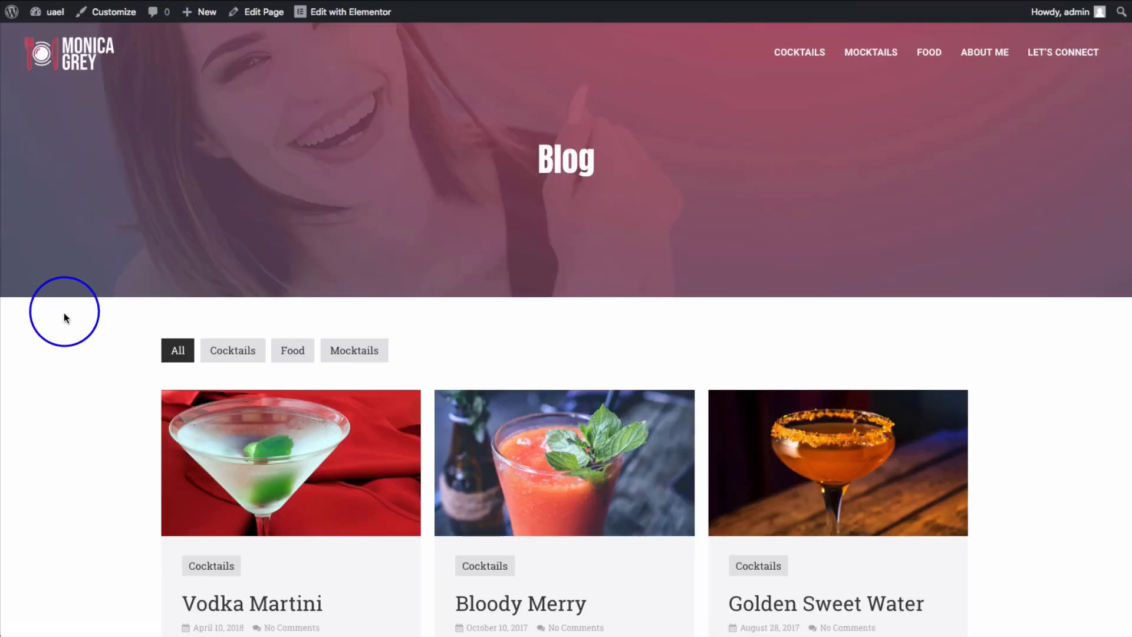
scroll(64, 312, "down", 4)
scroll(63, 313, "down", 4)
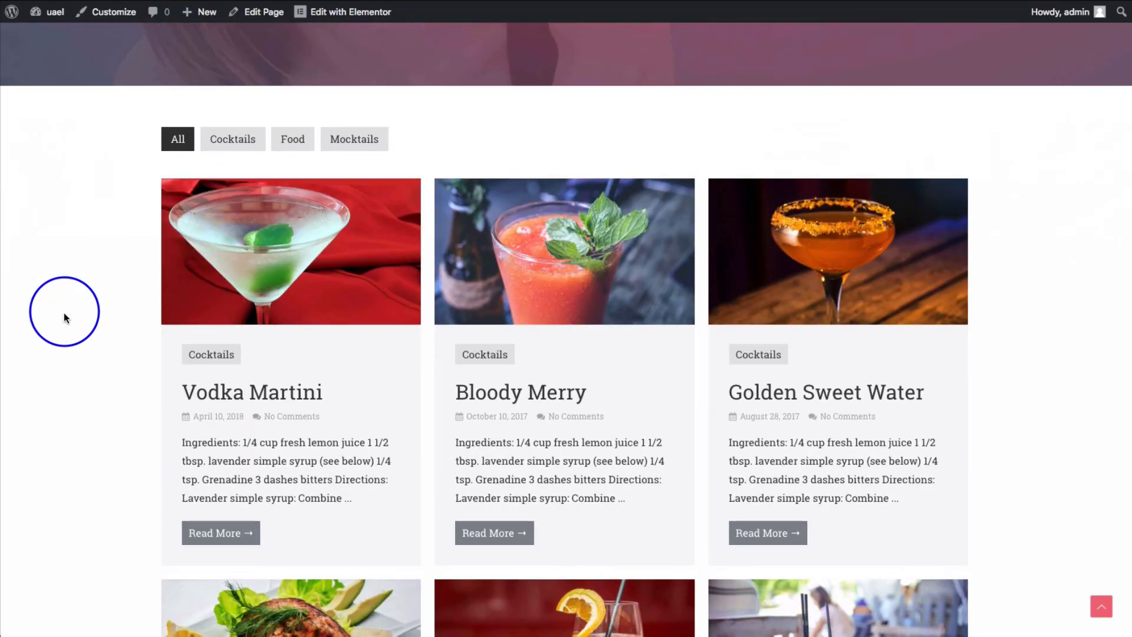